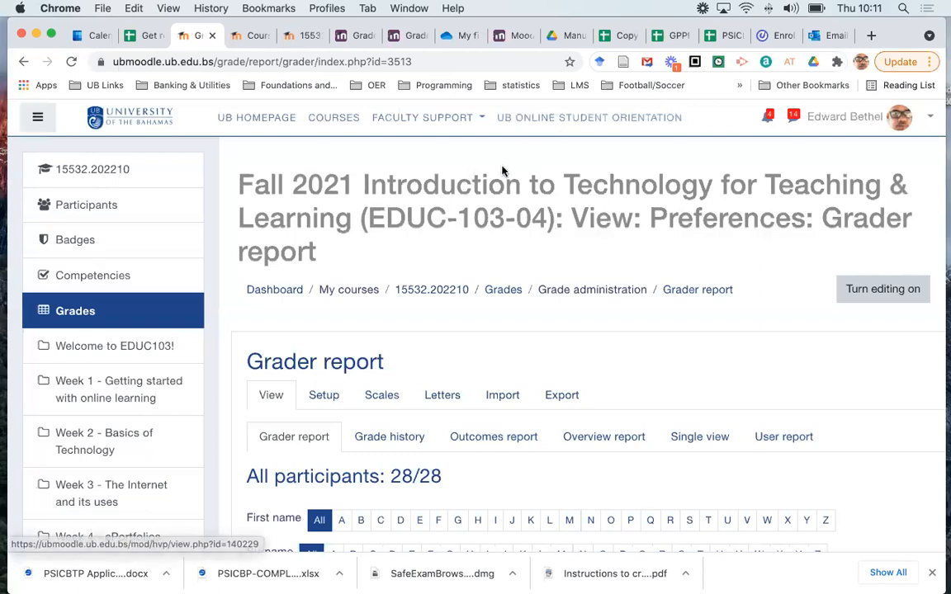
- Go to the EDUC-103-04 course home page, show the course navigation, and open the course's Grades
click(105, 172)
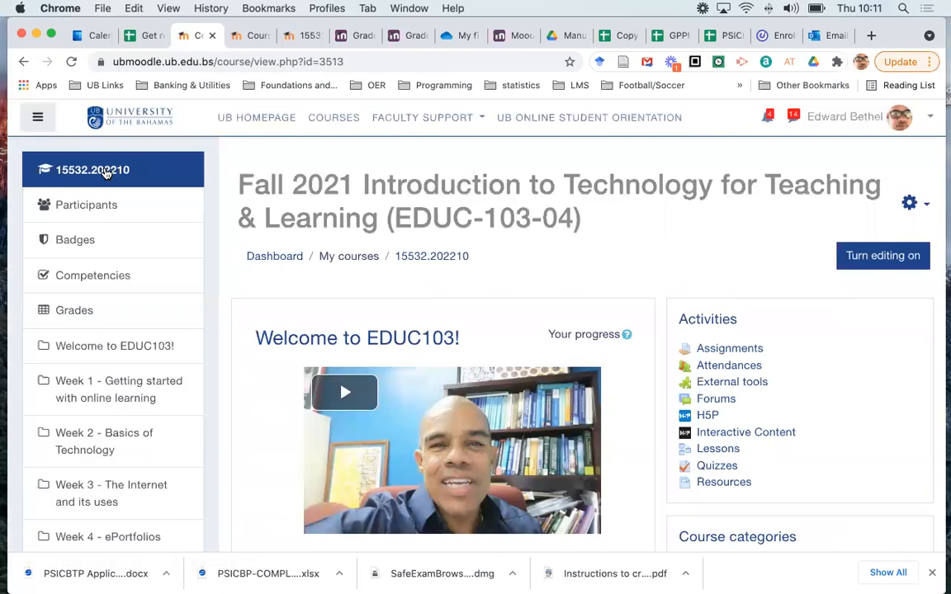
click(37, 120)
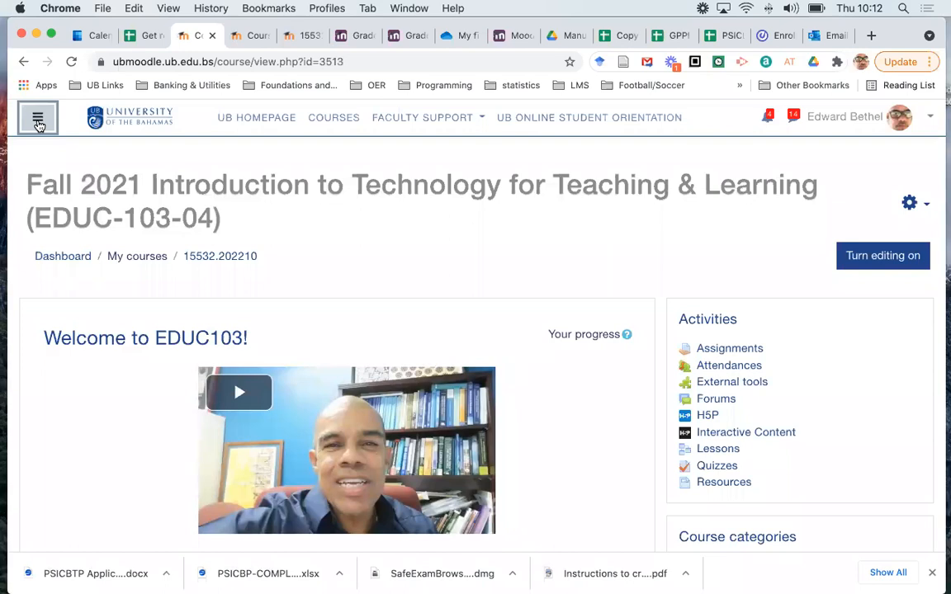
click(38, 121)
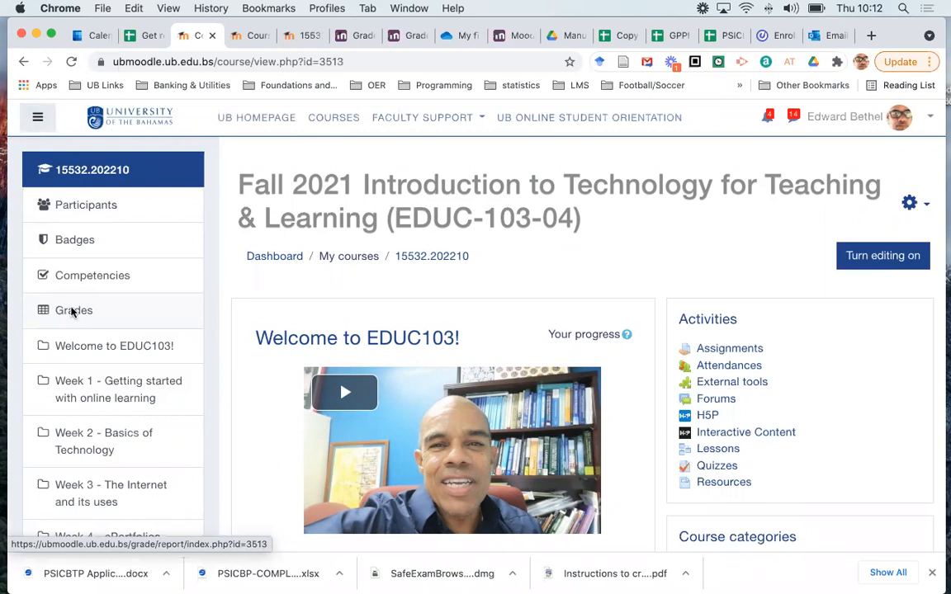
click(72, 311)
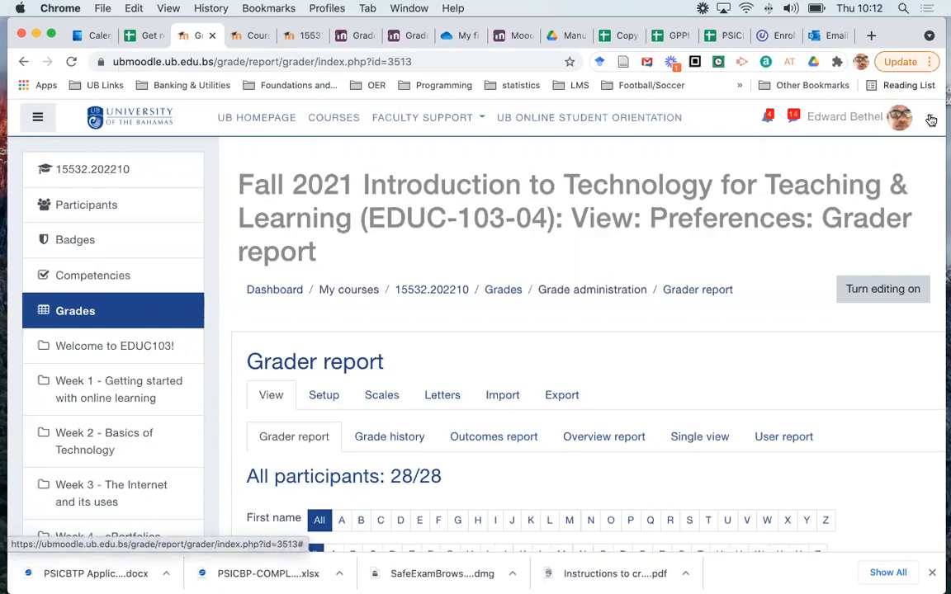
click(929, 120)
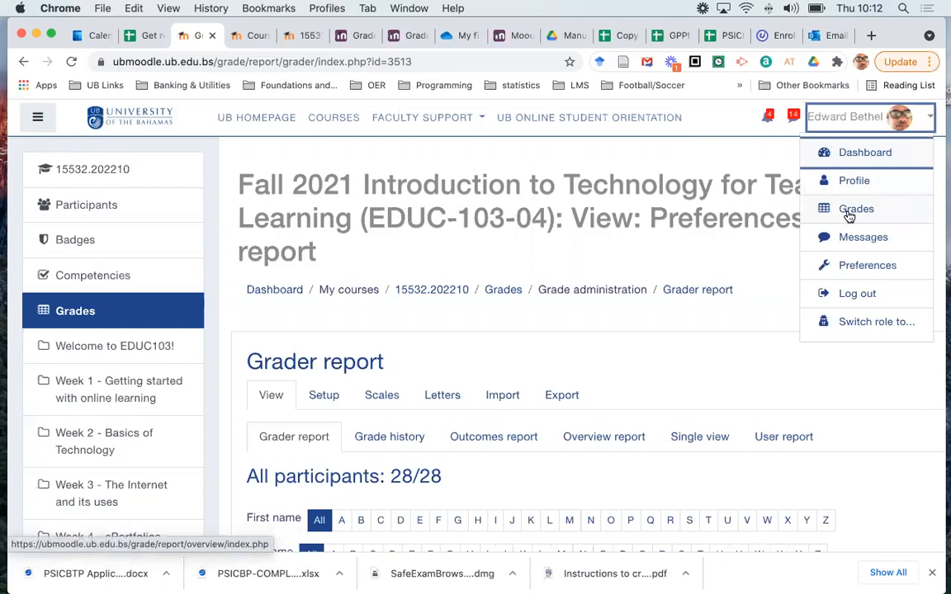
click(700, 165)
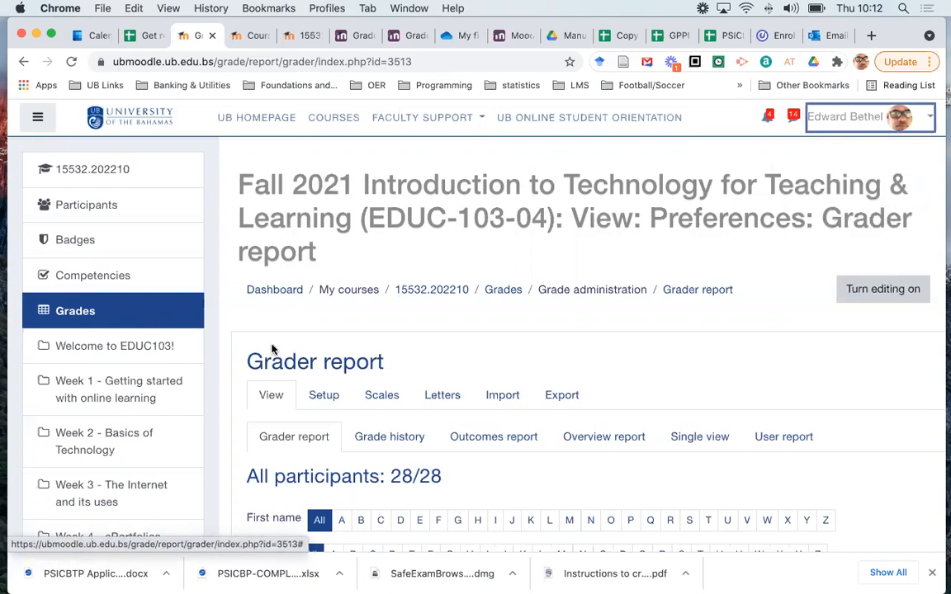
- Hide the course navigation and look through the student rows of the grader report
scroll(247, 346, down, 3)
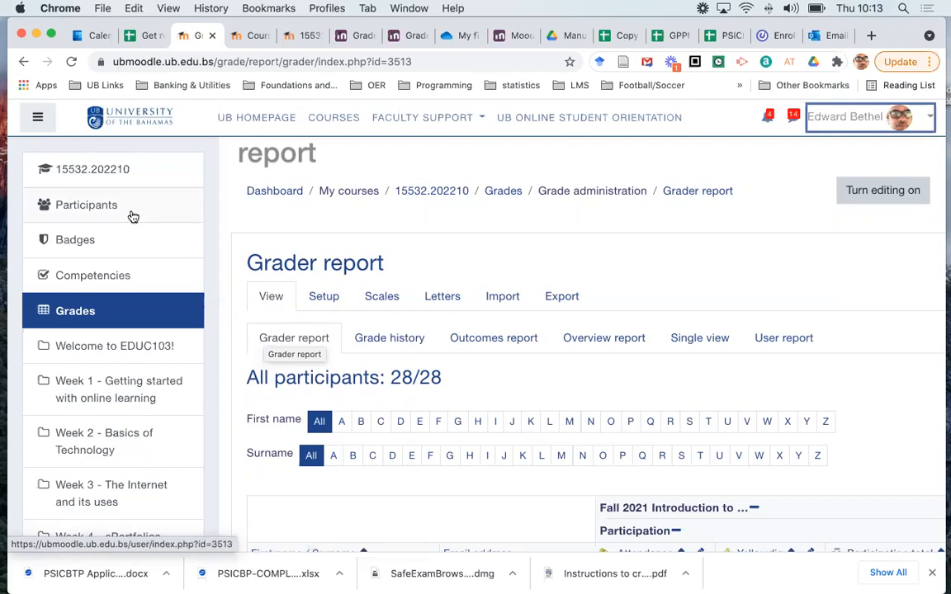
click(37, 118)
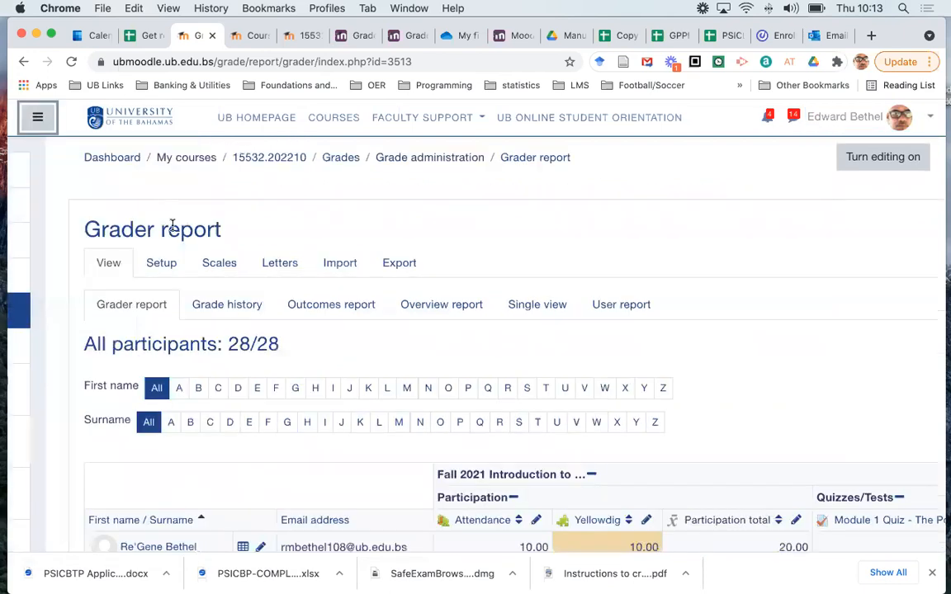
scroll(301, 392, down, 2)
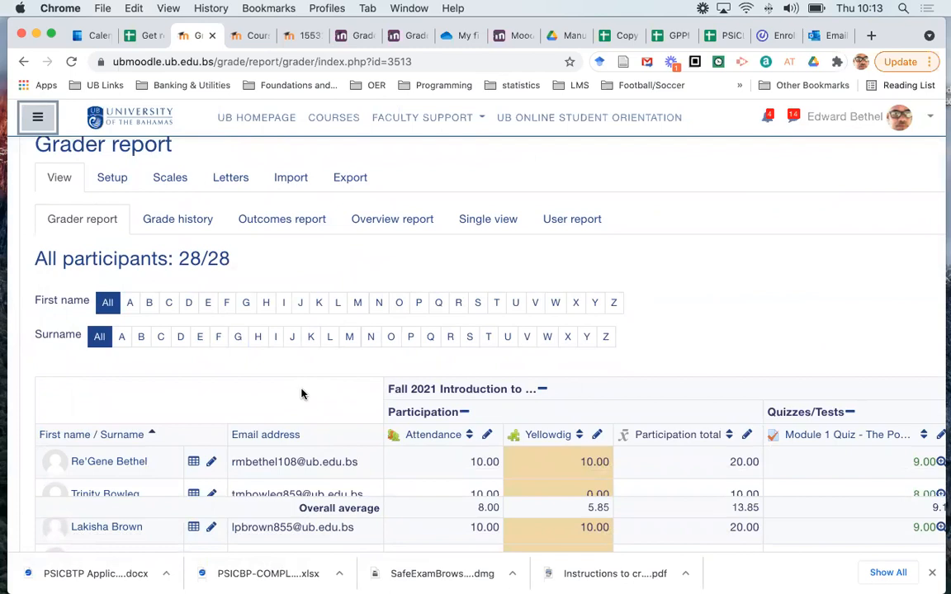
scroll(301, 393, down, 4)
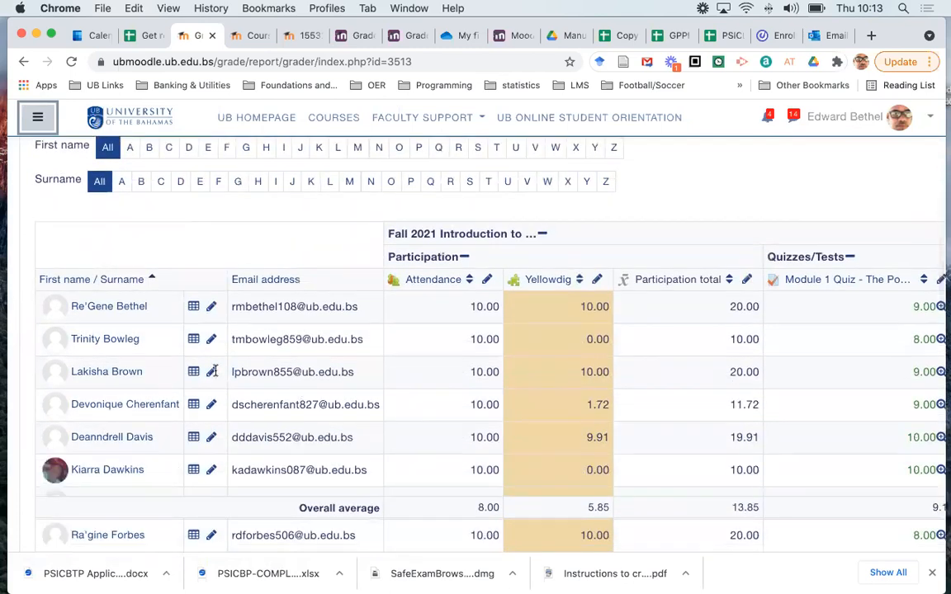
scroll(203, 341, down, 1)
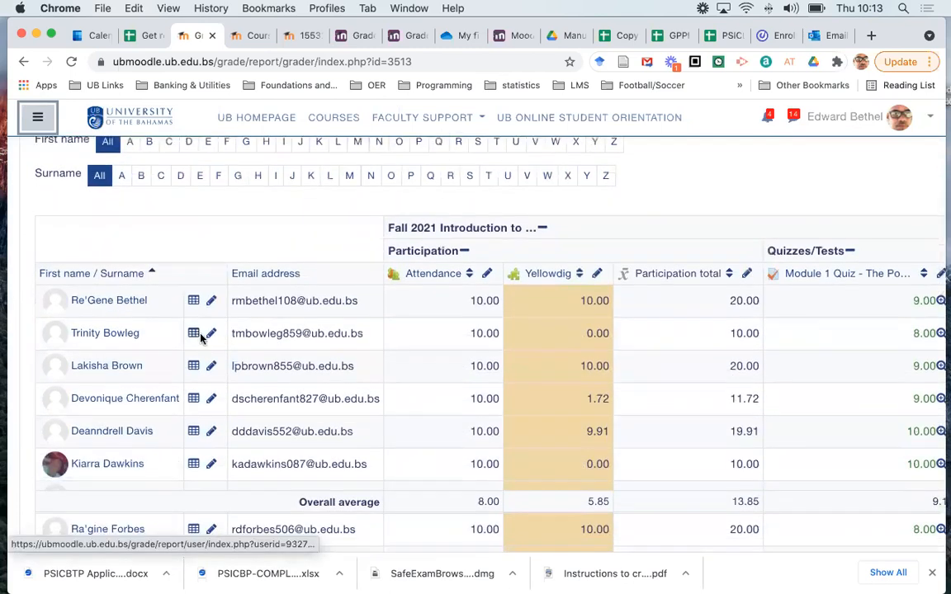
scroll(203, 340, down, 5)
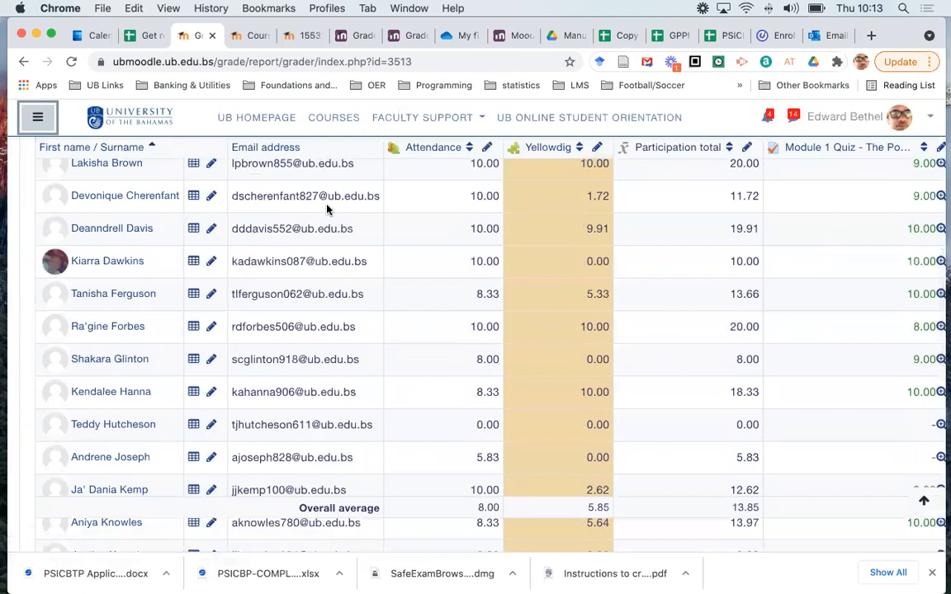
scroll(149, 333, up, 5)
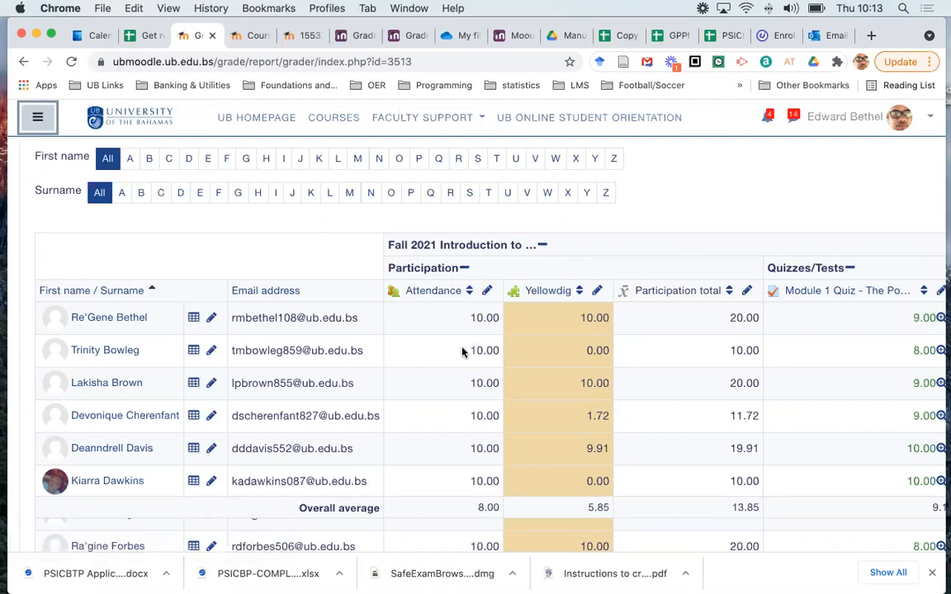
- Examine the grader report's grade columns from Participation through to the Course total and back
scroll(462, 352, right, 10)
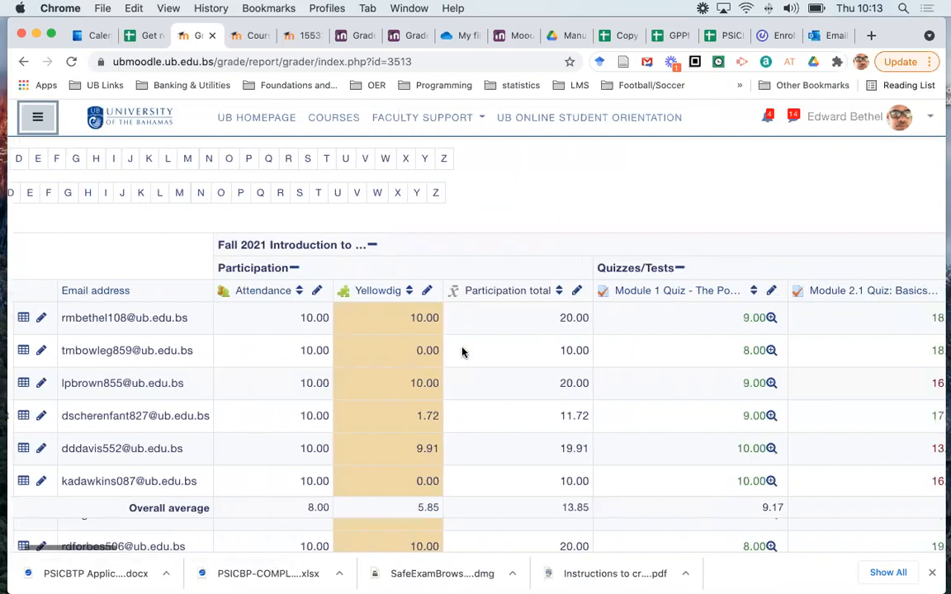
scroll(462, 352, right, 20)
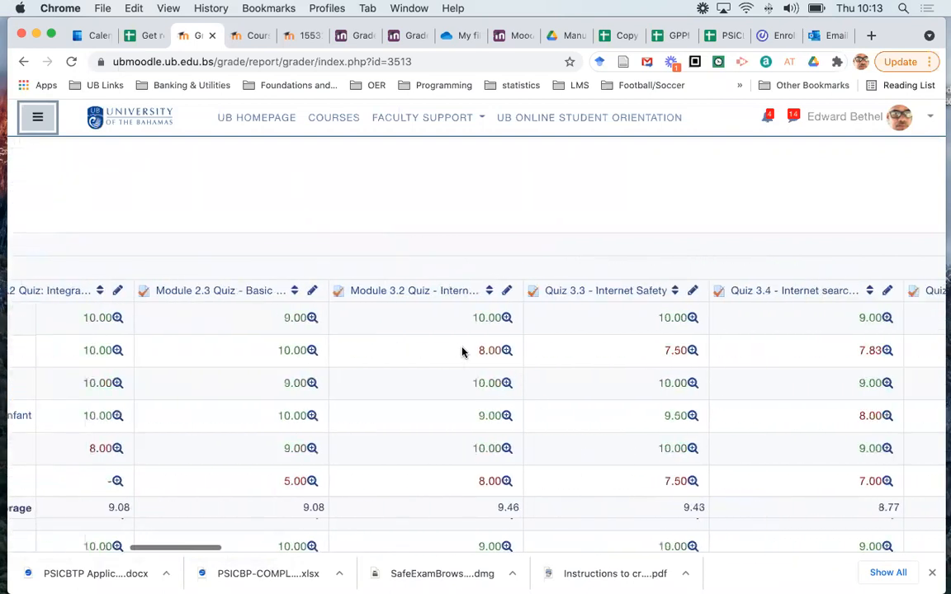
scroll(462, 353, right, 20)
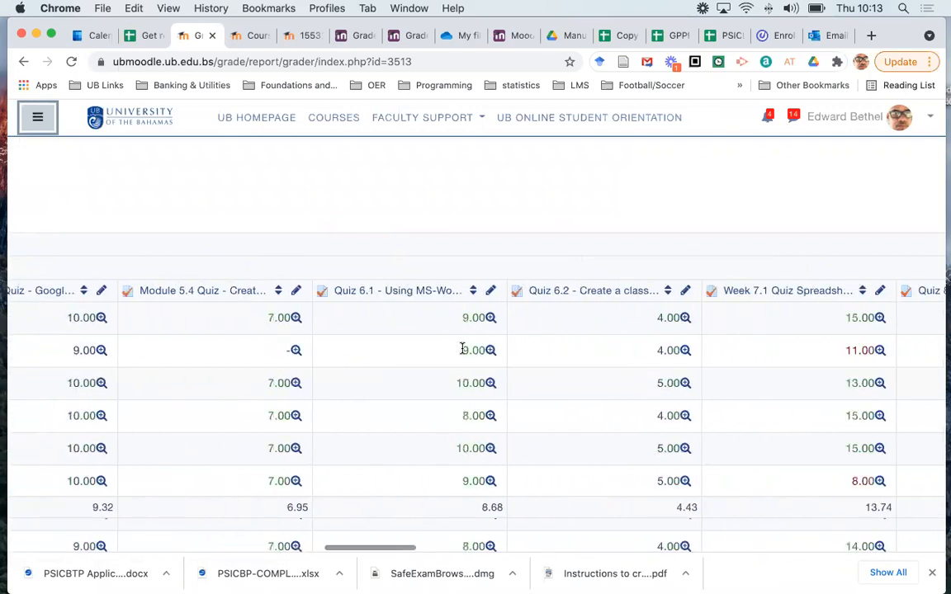
scroll(462, 352, right, 20)
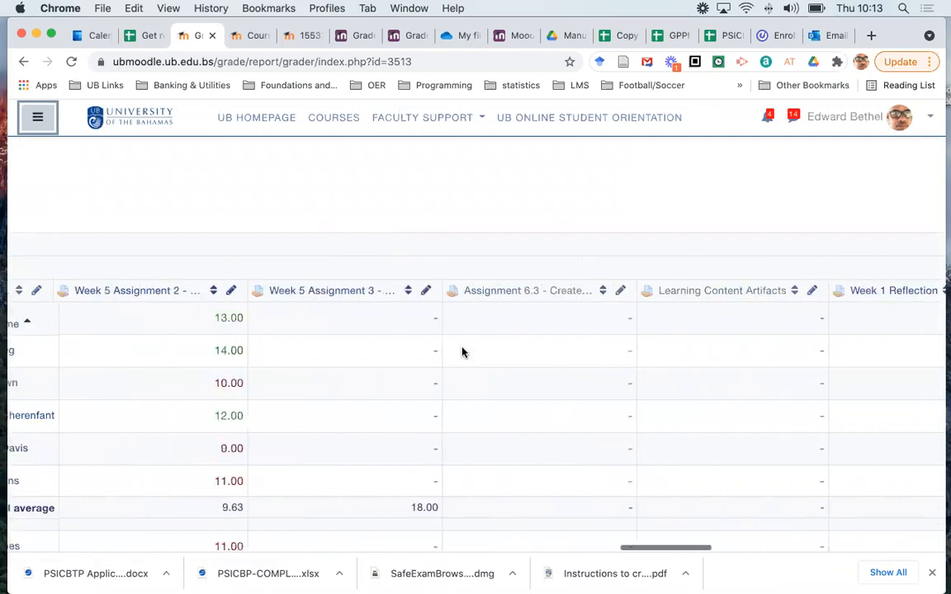
scroll(462, 353, right, 20)
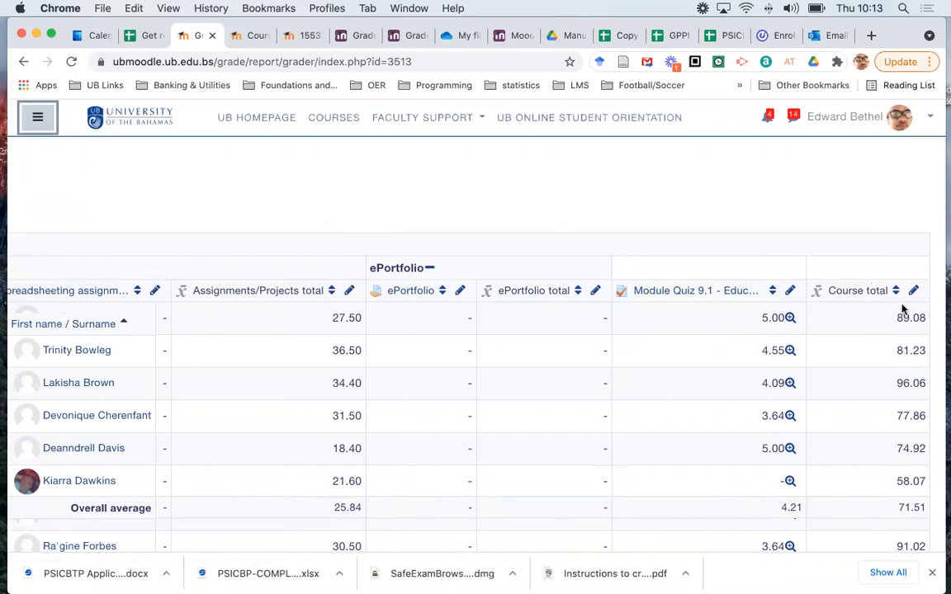
scroll(859, 345, left, 20)
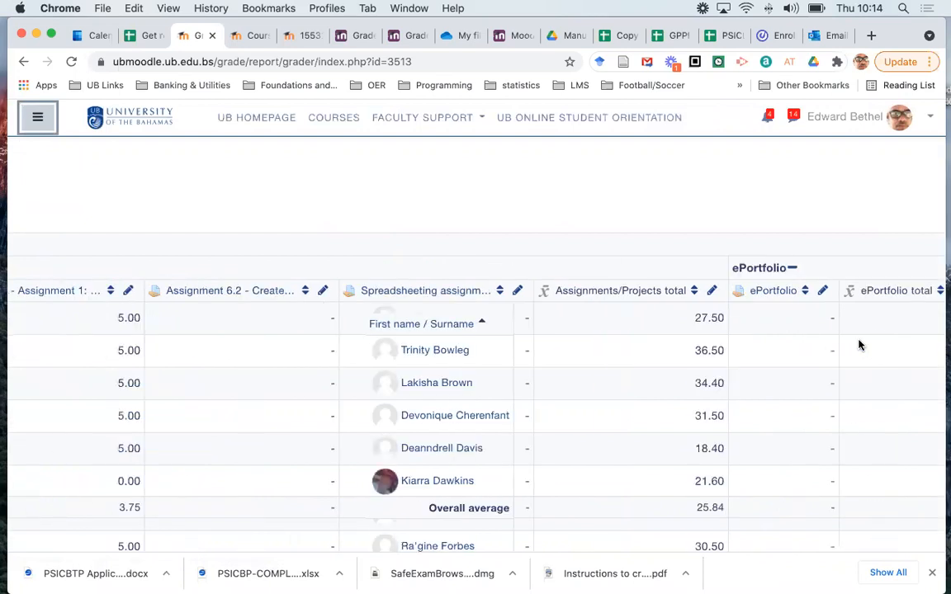
scroll(858, 344, left, 20)
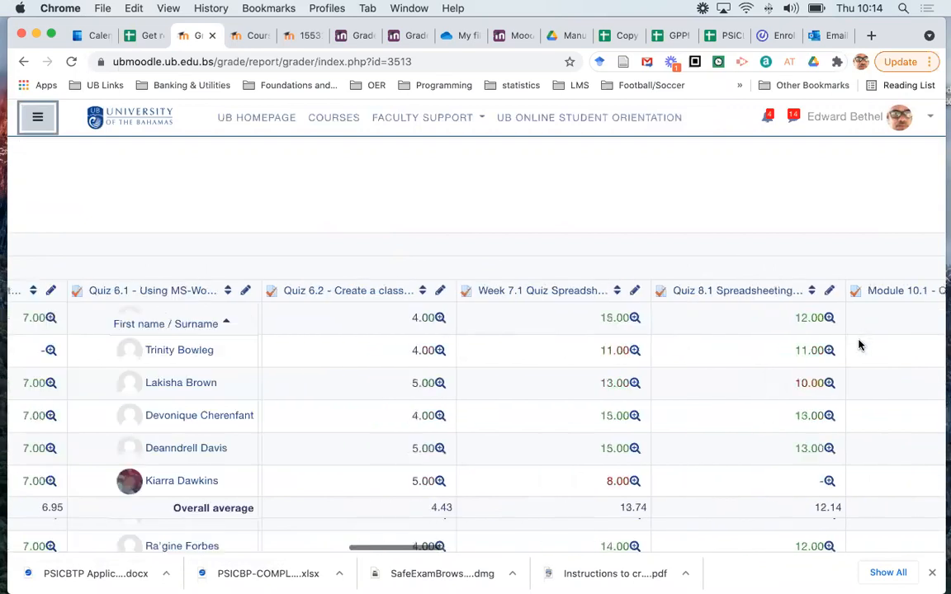
scroll(858, 345, left, 15)
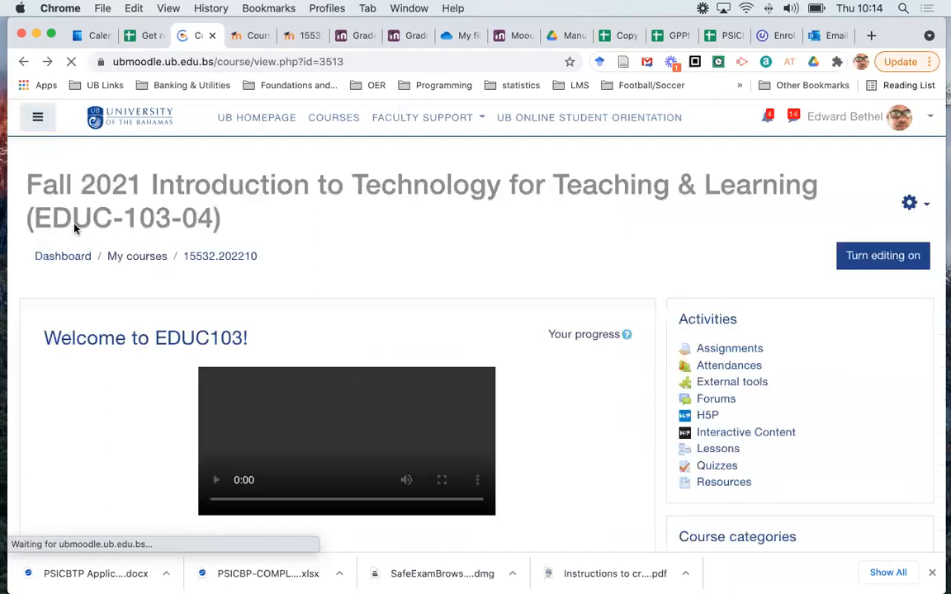
- Reopen the course's Grades from the course navigation and hide the navigation again
click(38, 114)
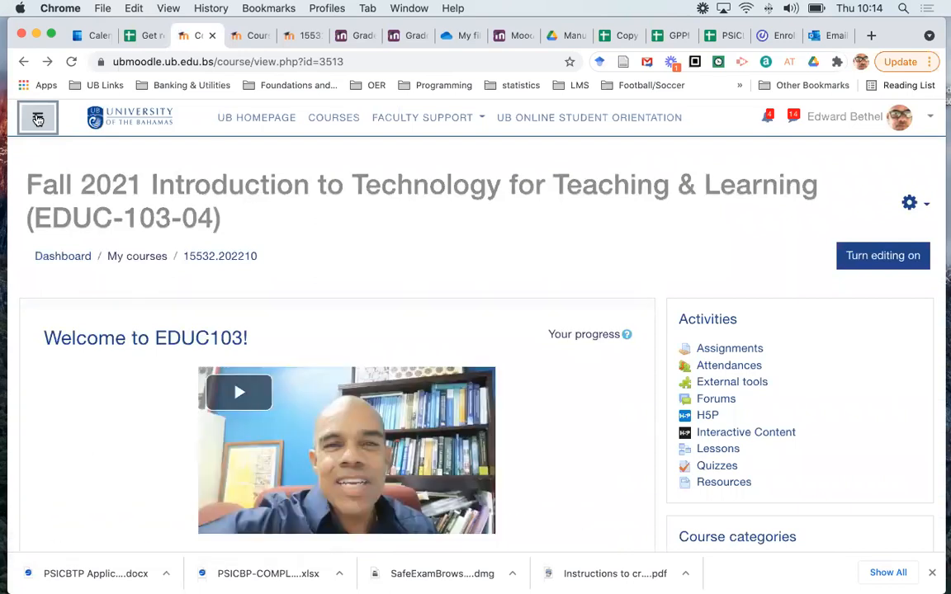
click(38, 119)
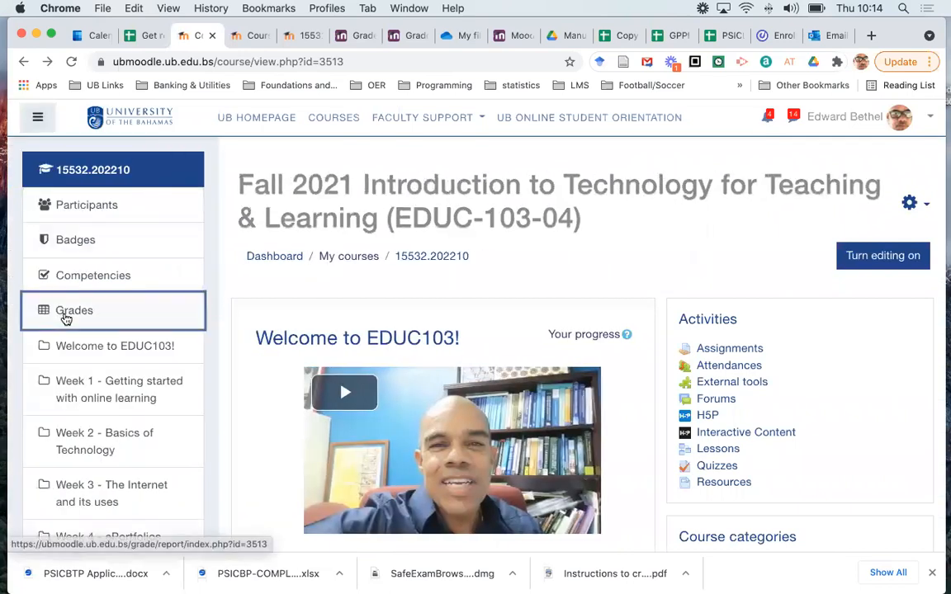
click(66, 318)
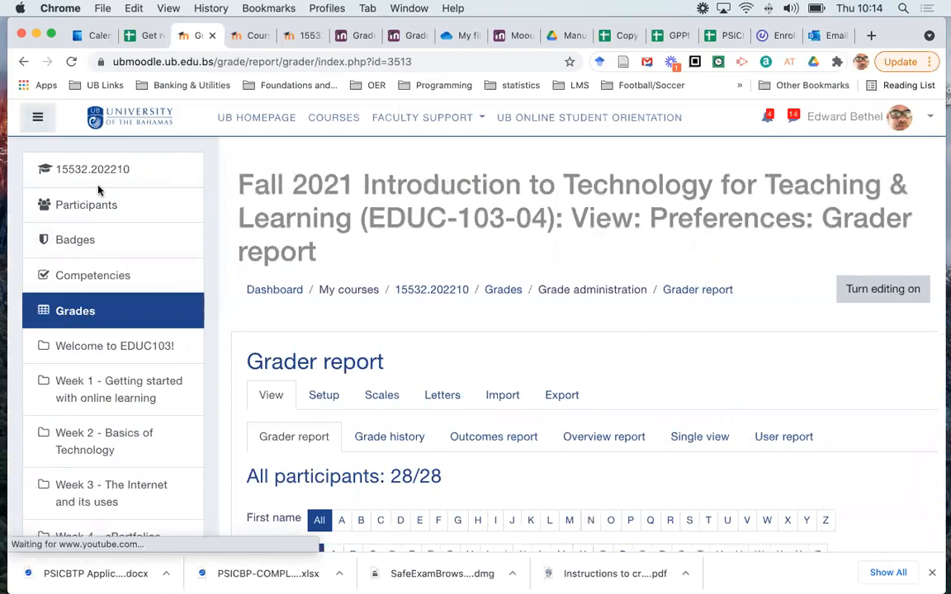
click(38, 119)
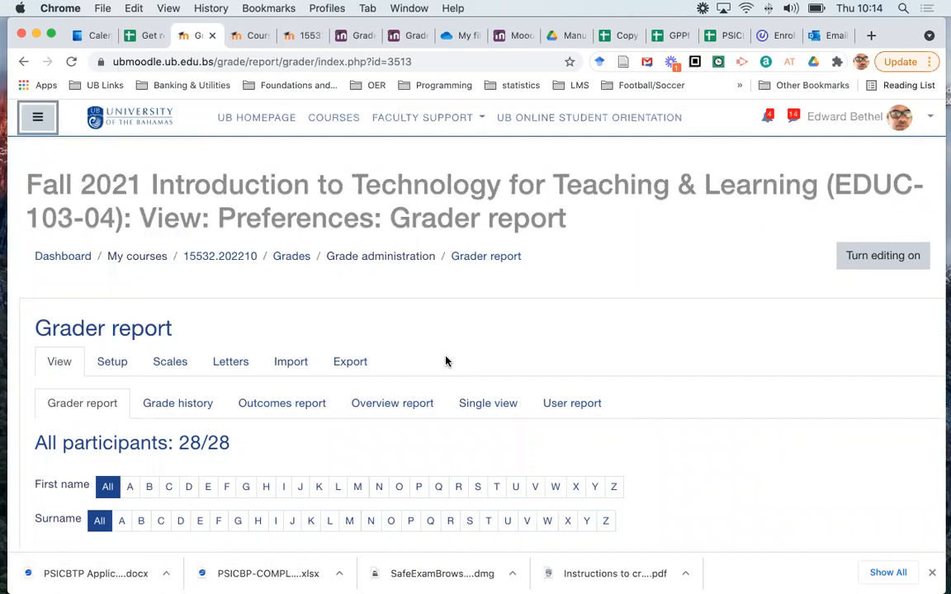
- Open the User report and select the student listed second in the grader report
click(571, 404)
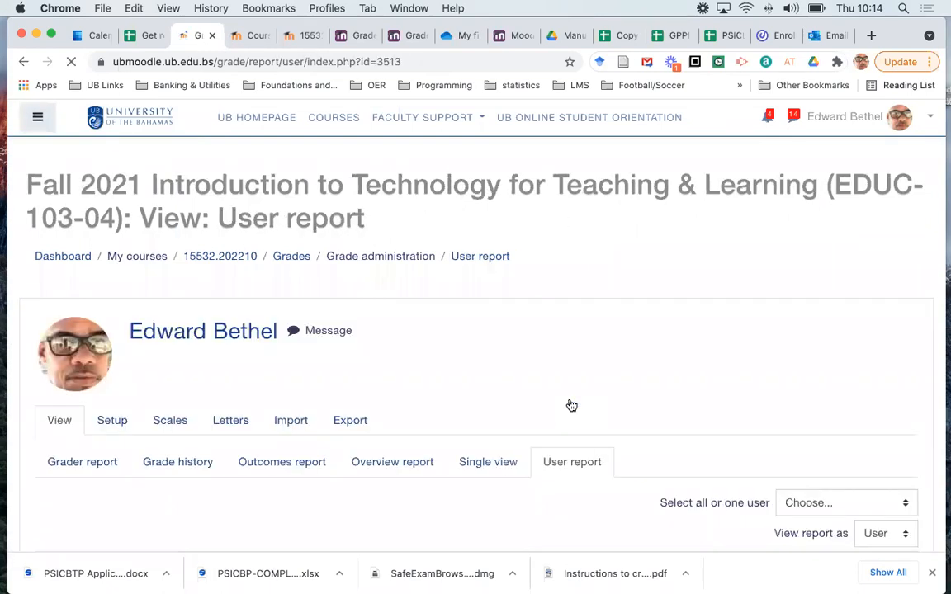
scroll(725, 399, down, 5)
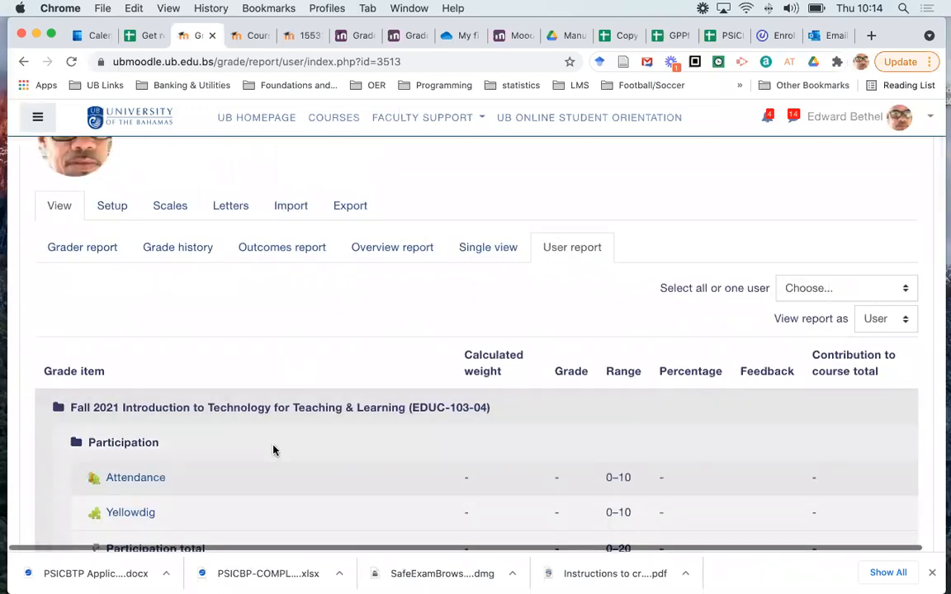
click(823, 288)
click(822, 336)
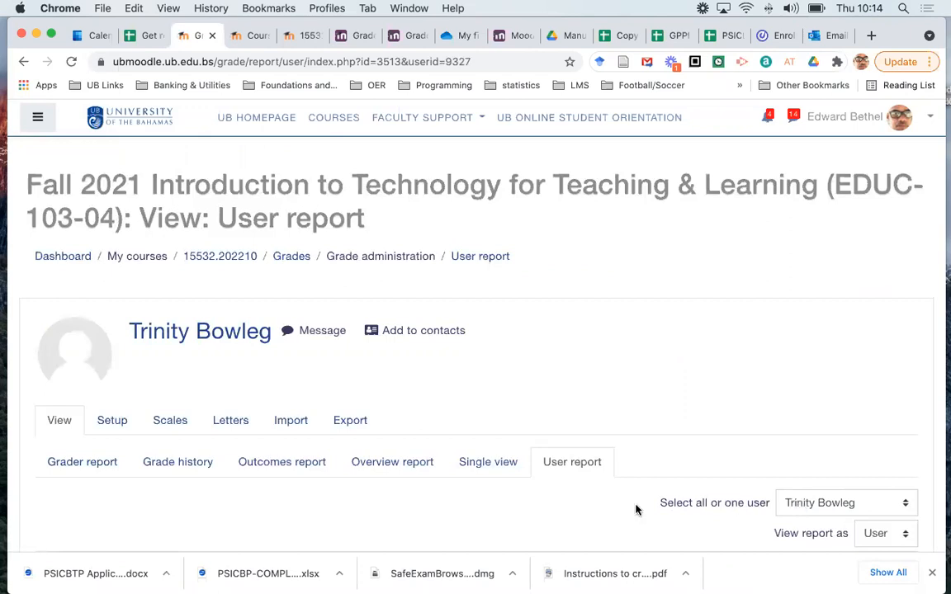
- Review the selected student's grade items, percentages and feedback from Participation down to the Course total
scroll(636, 509, down, 10)
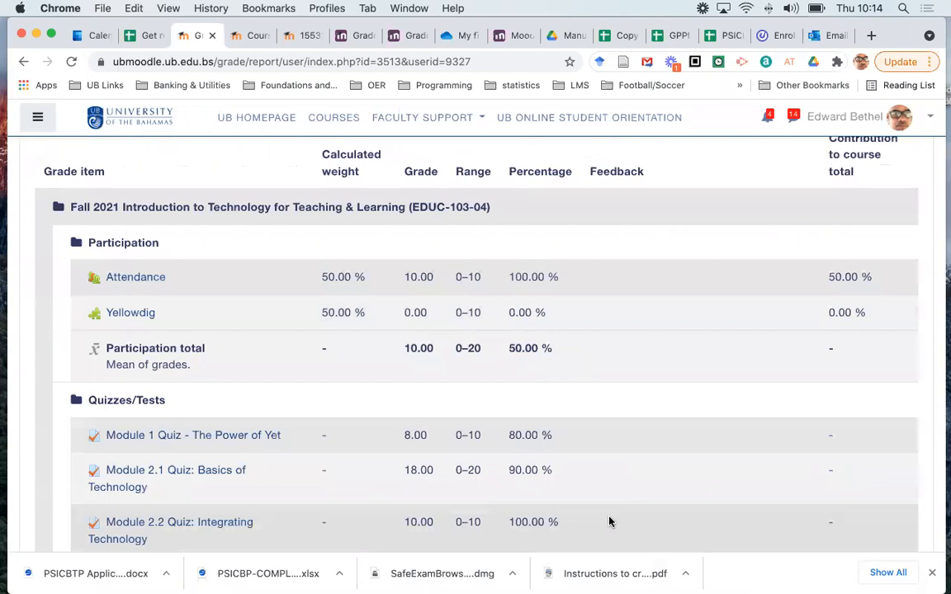
scroll(622, 436, down, 12)
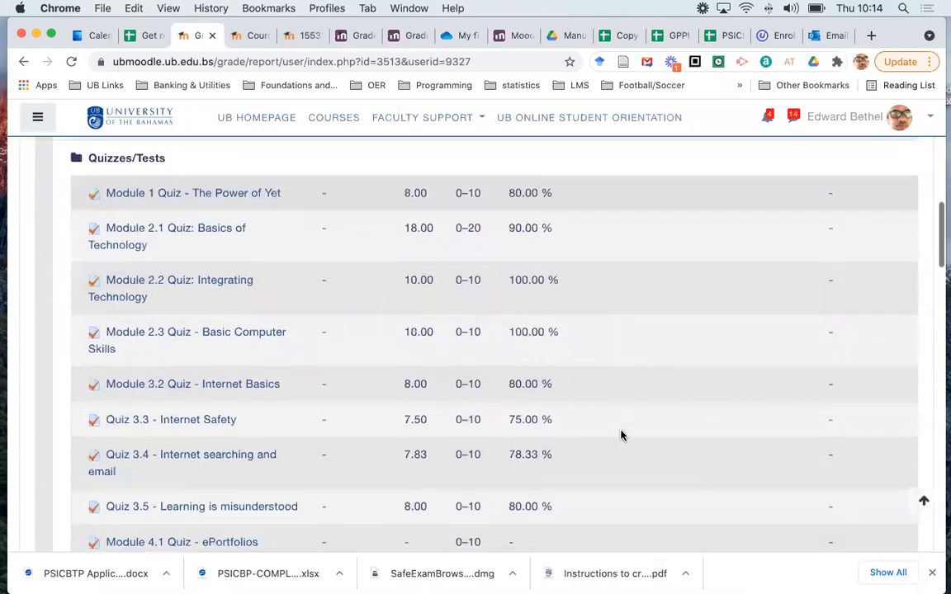
scroll(622, 436, down, 17)
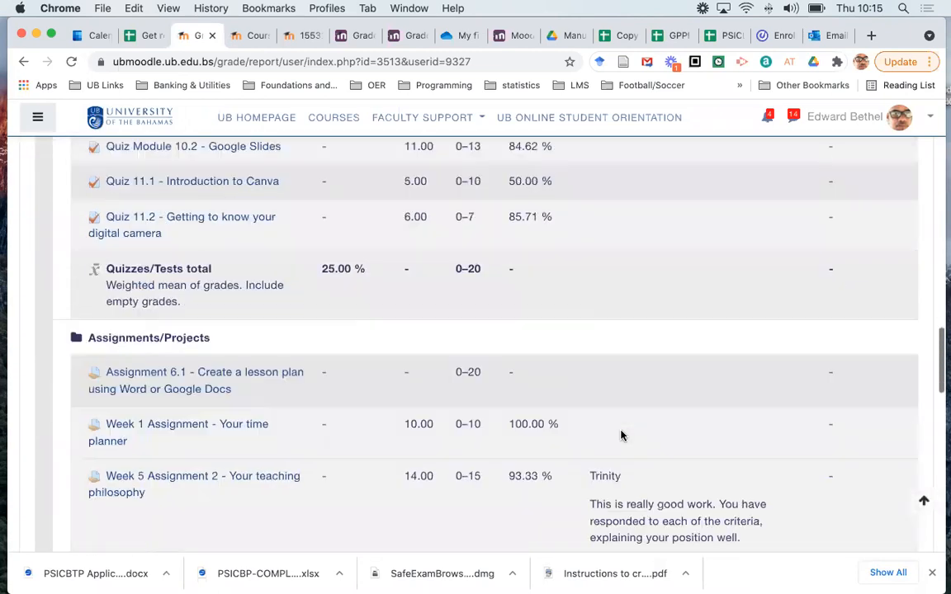
scroll(622, 436, down, 20)
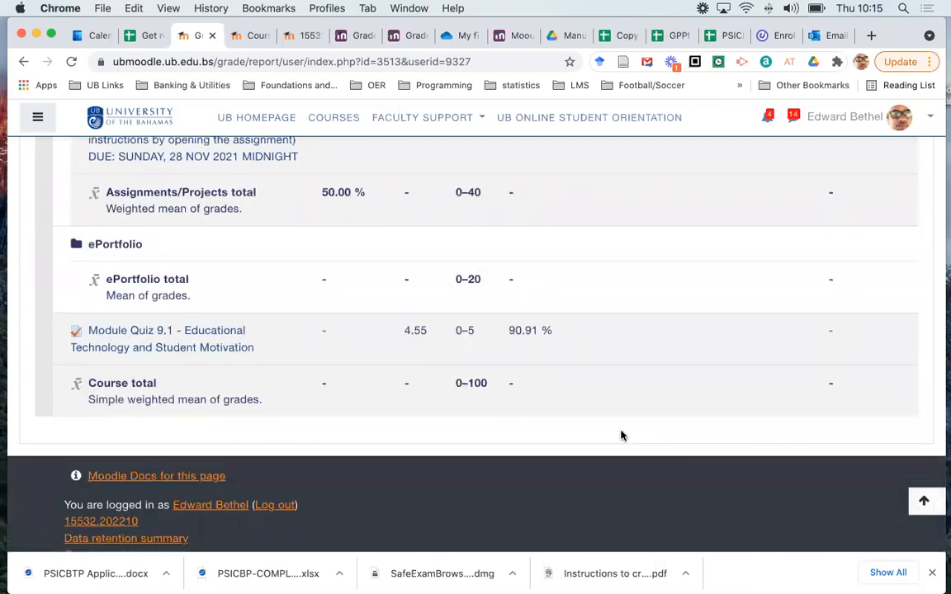
scroll(622, 436, up, 20)
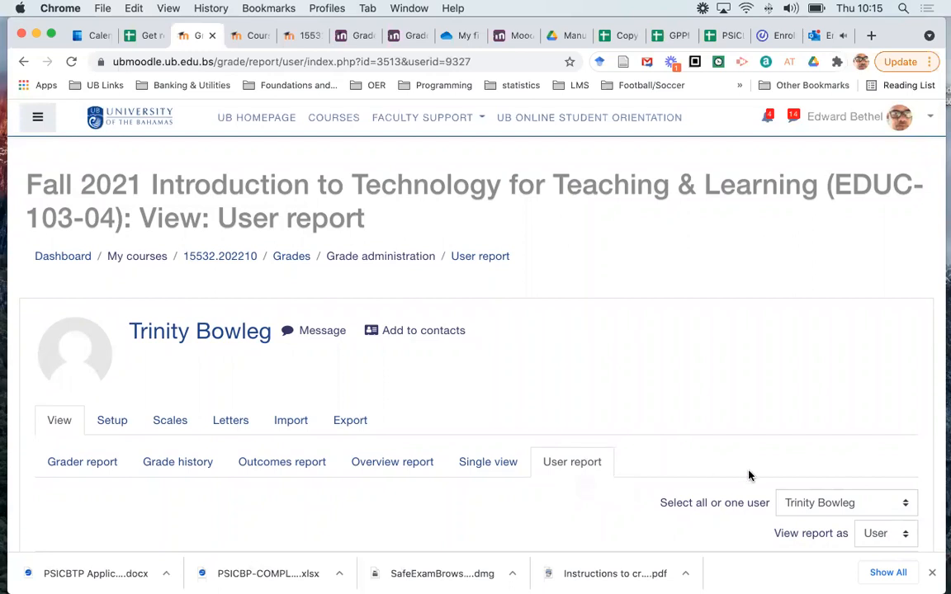
- Show the grade item Module 2.1 Quiz: Basics of Technology in Single view and review its grade, feedback, override and exclude columns
click(477, 463)
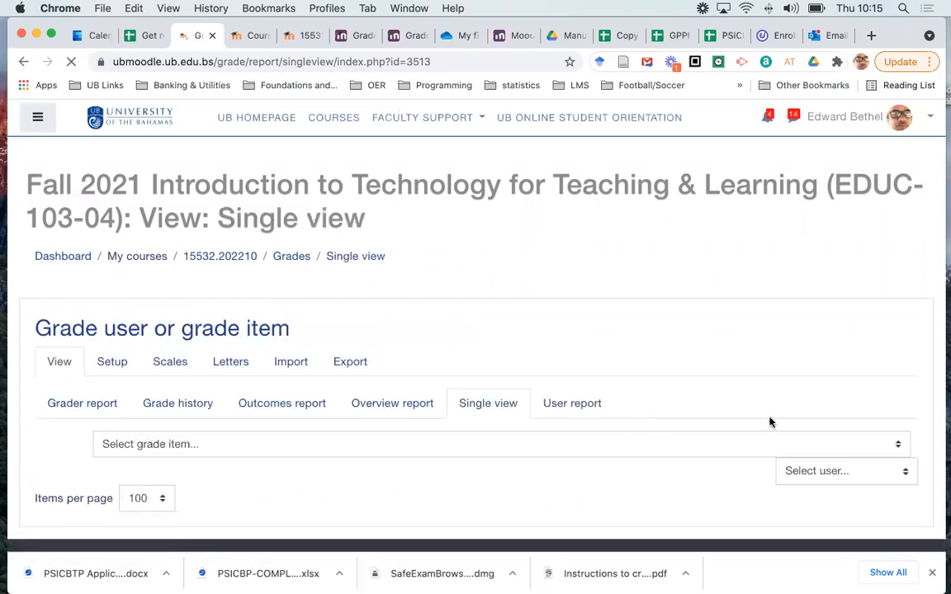
click(738, 450)
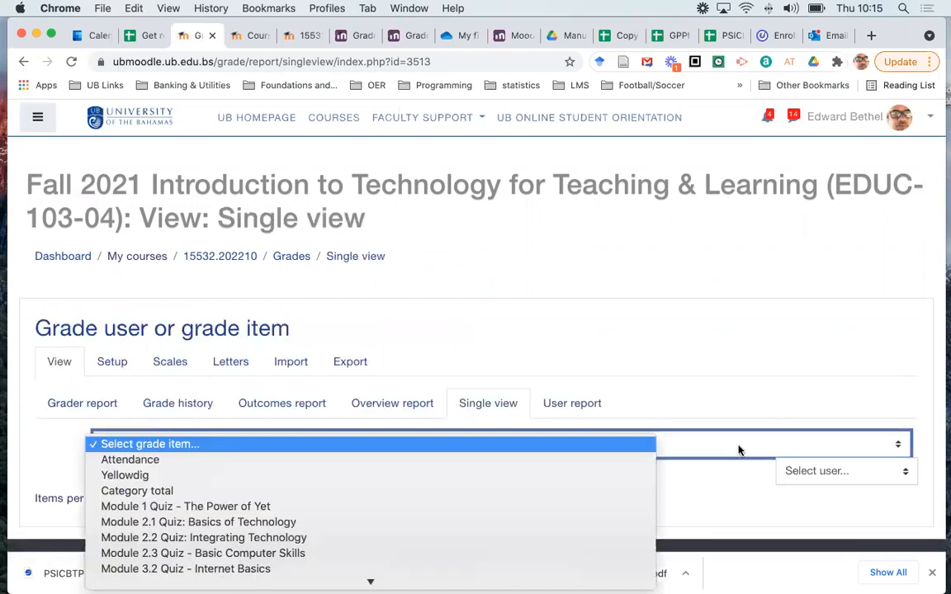
click(523, 526)
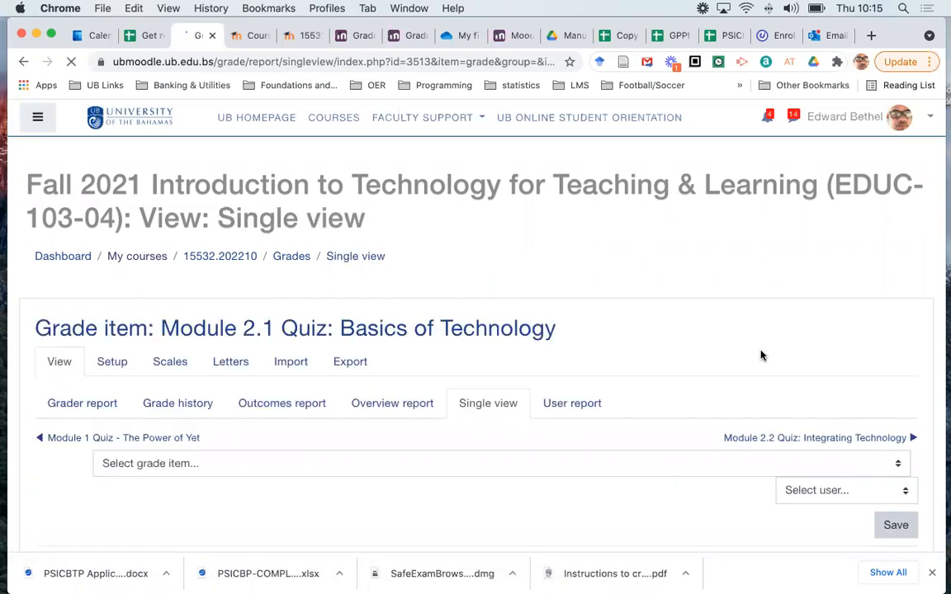
scroll(761, 355, down, 3)
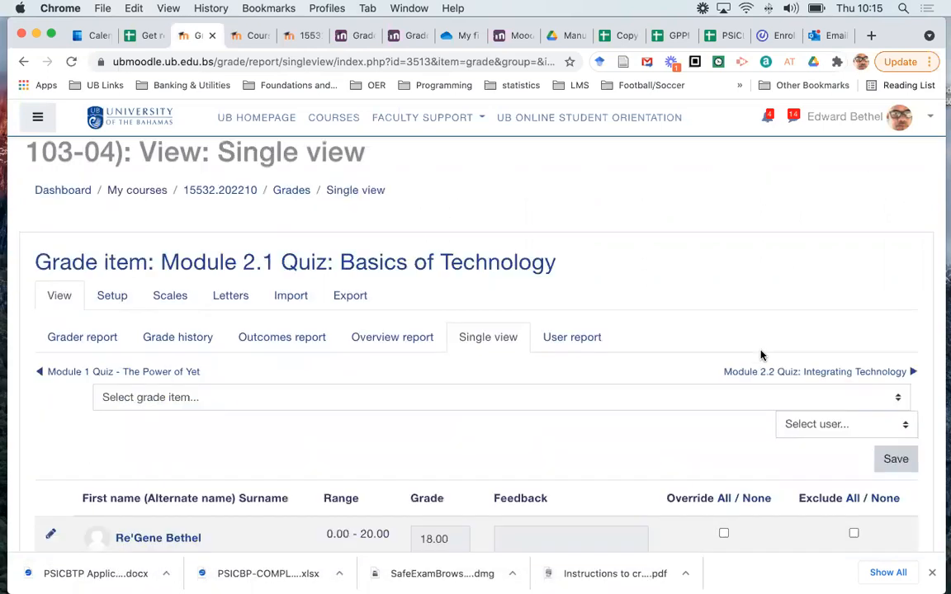
scroll(761, 356, down, 5)
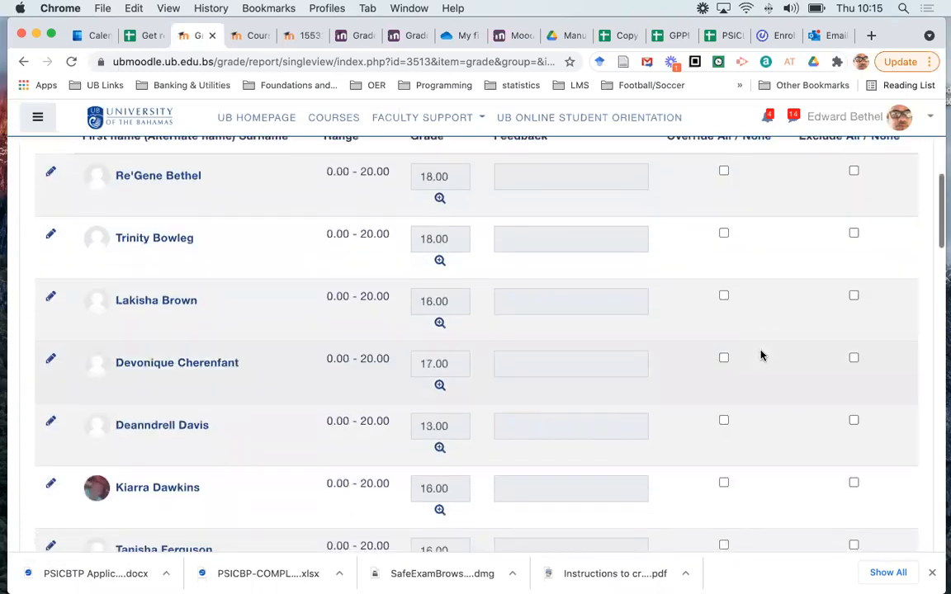
scroll(761, 355, up, 2)
scroll(761, 356, up, 2)
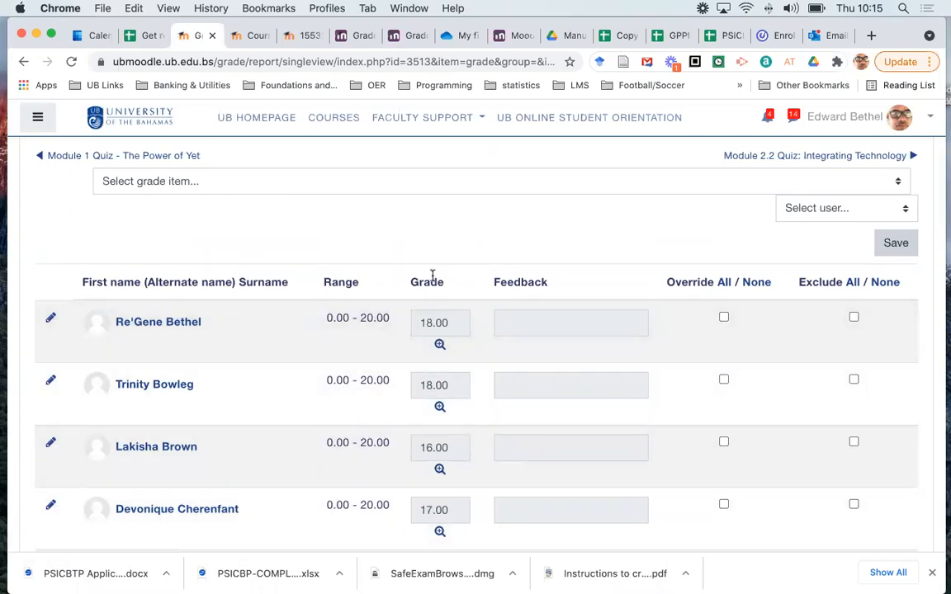
scroll(432, 277, up, 5)
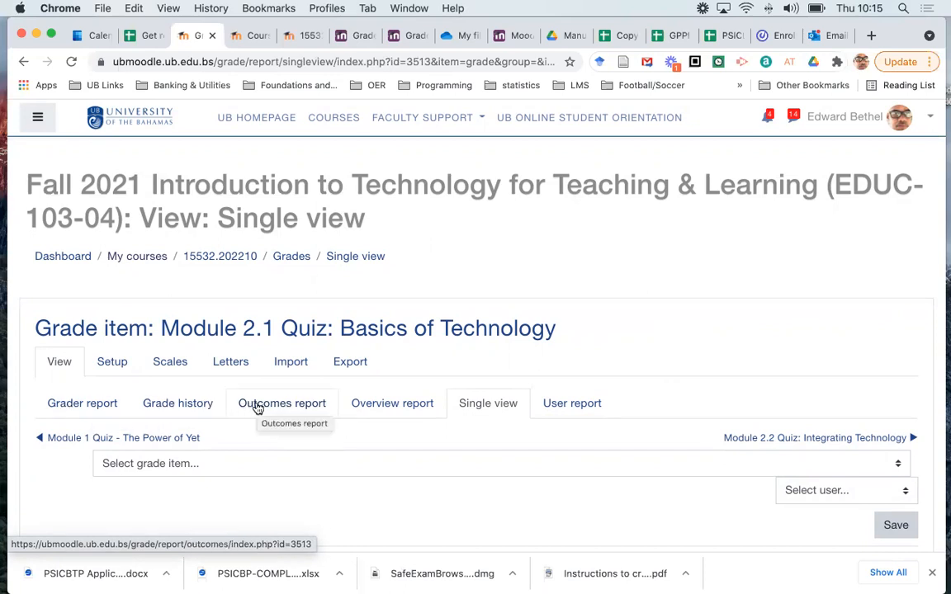
- Open the Grade history report, review its filter options, and look at the user selection list without choosing anyone
click(185, 406)
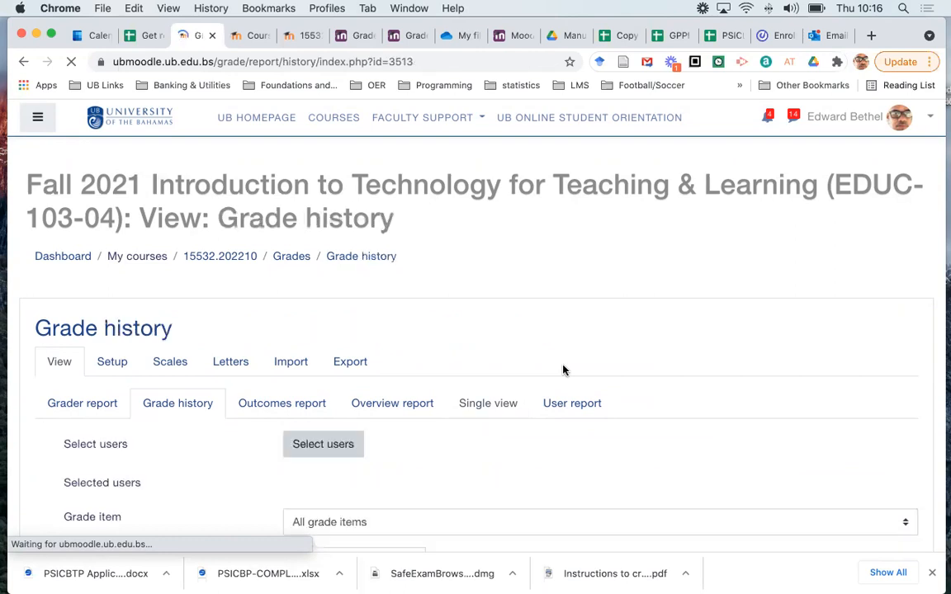
scroll(509, 405, down, 5)
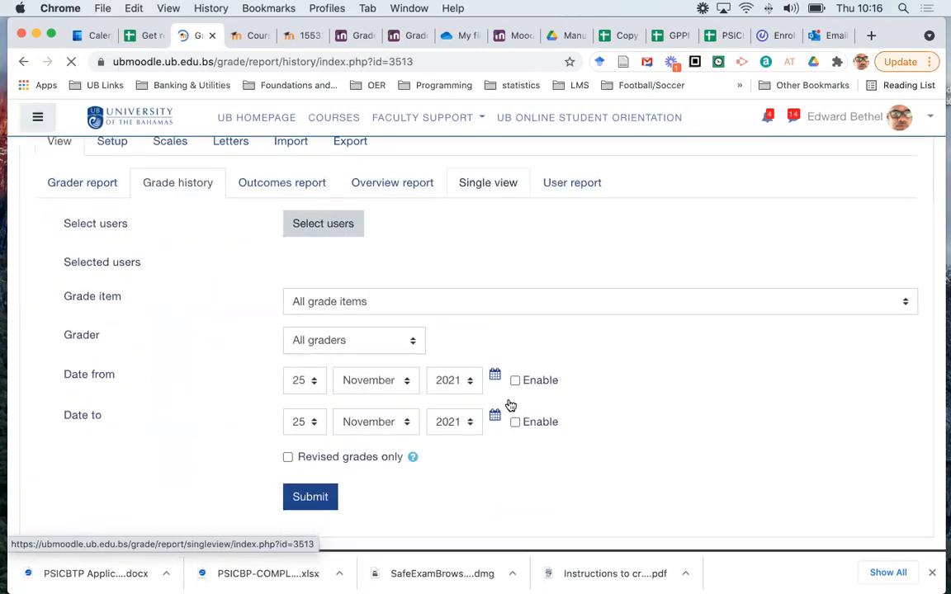
scroll(508, 405, down, 3)
scroll(507, 403, up, 6)
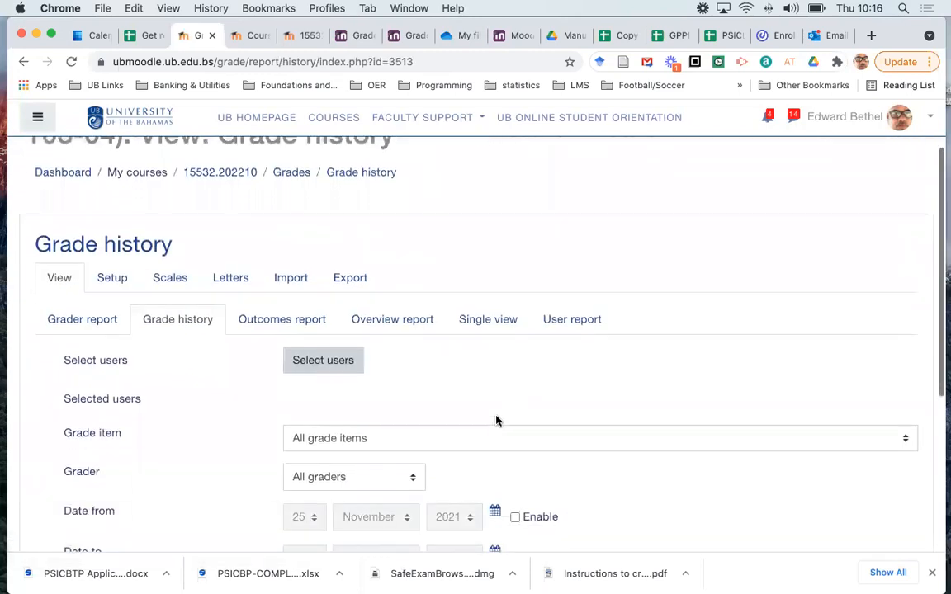
click(333, 360)
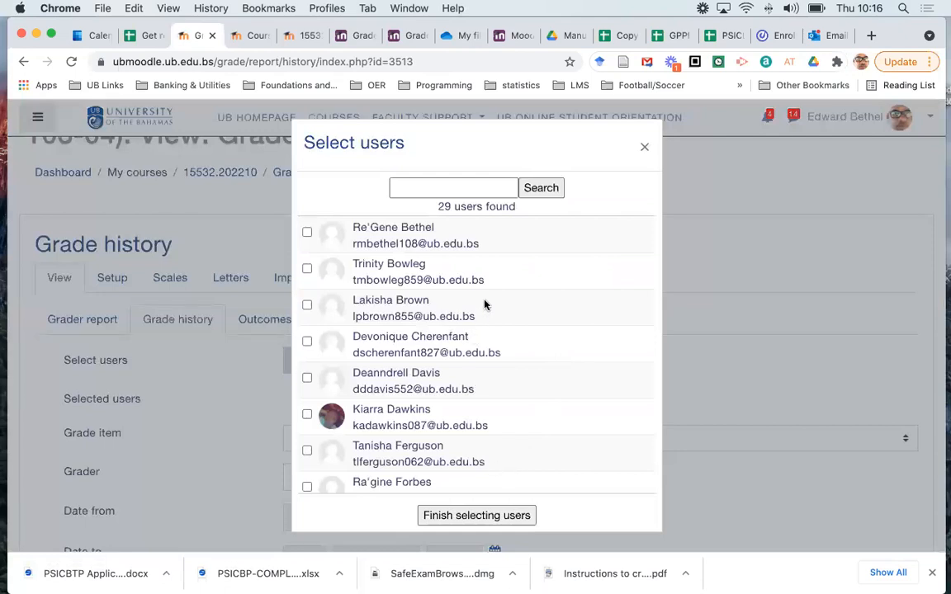
click(646, 147)
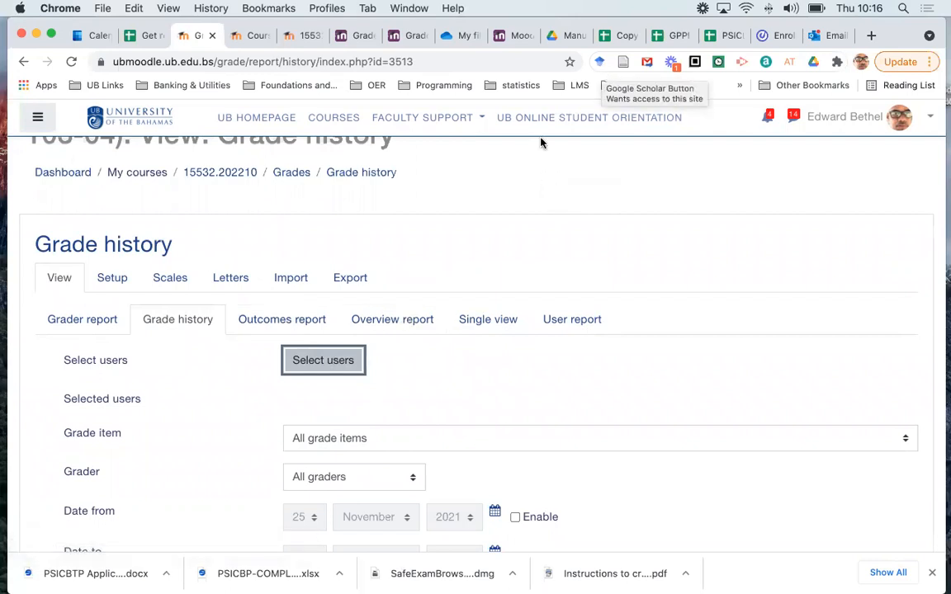
- Open the Overview report and review its list of courses and grades through to the last course
click(392, 320)
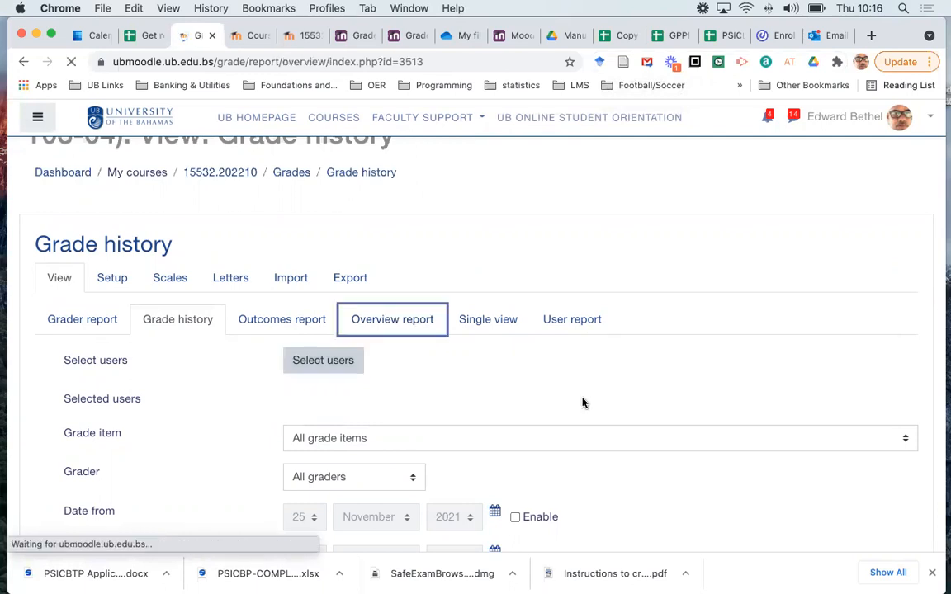
scroll(582, 403, down, 4)
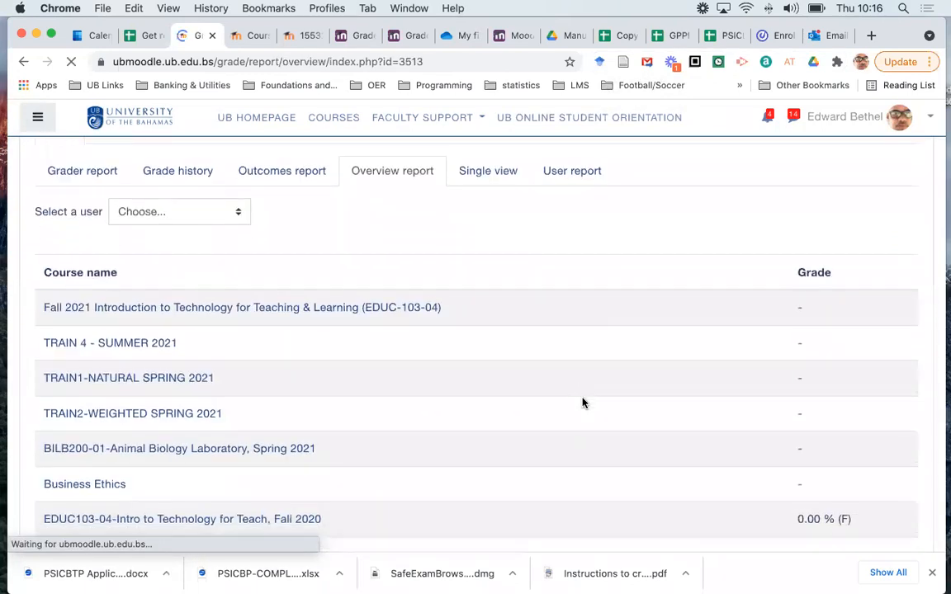
scroll(582, 403, down, 1)
scroll(582, 402, down, 2)
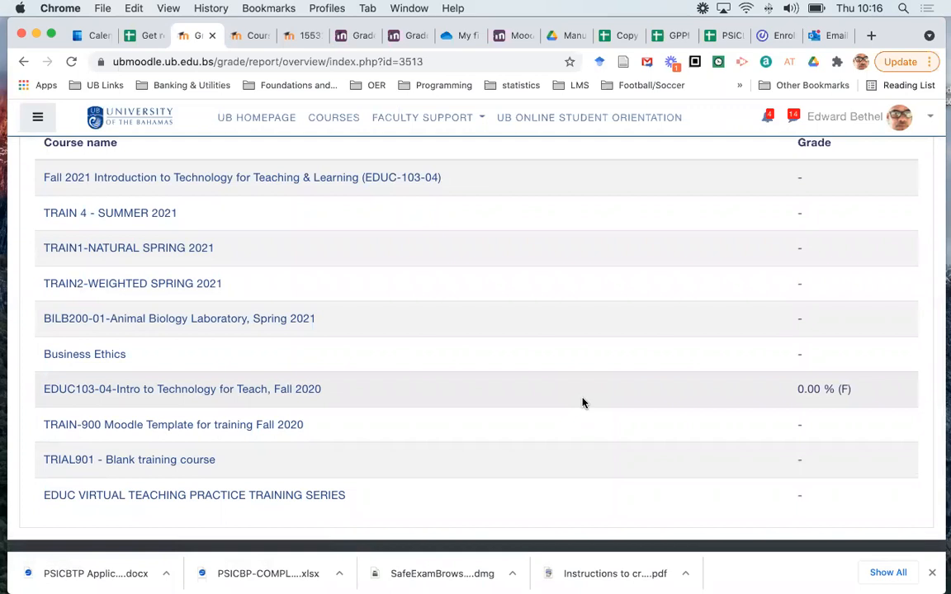
scroll(582, 403, down, 2)
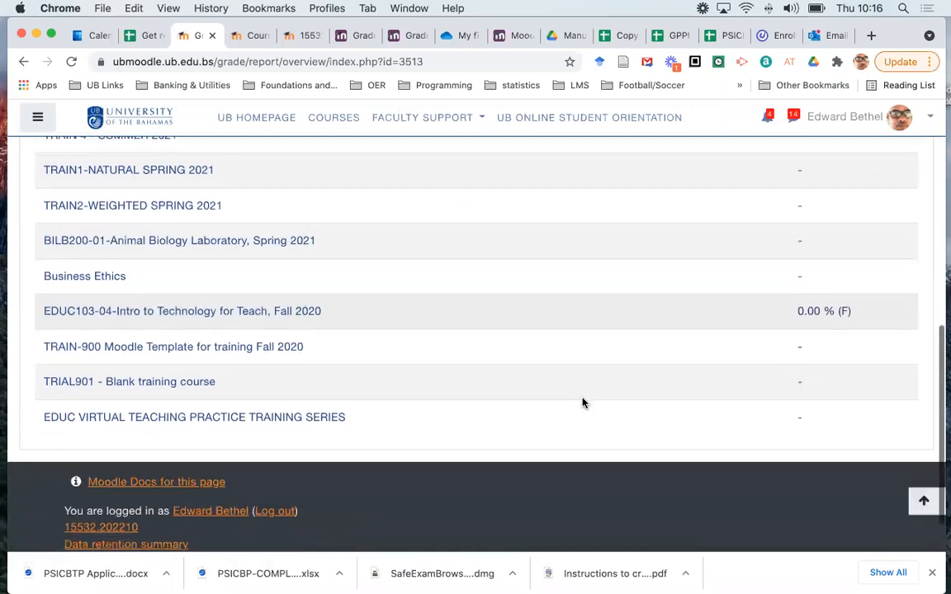
scroll(582, 402, up, 5)
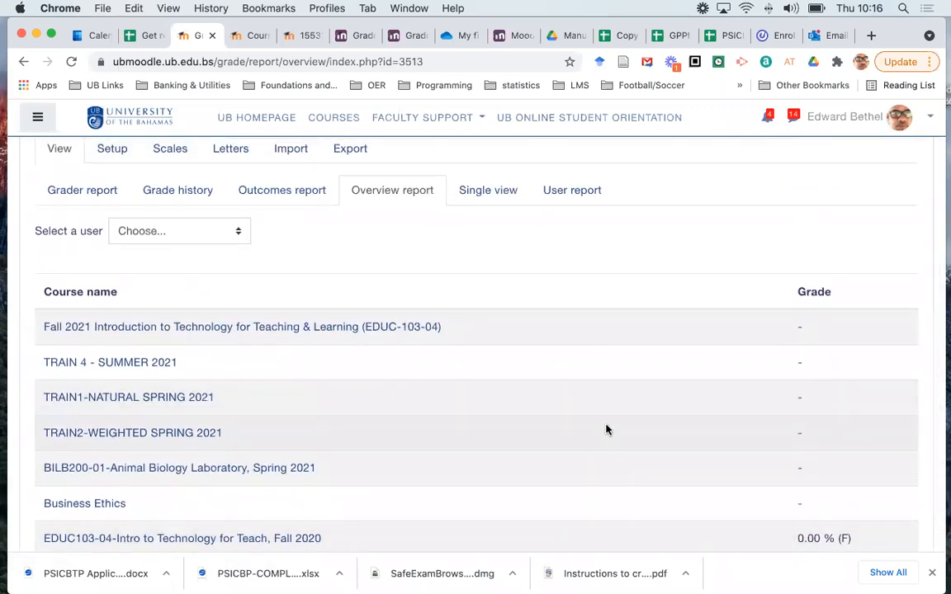
scroll(605, 428, down, 3)
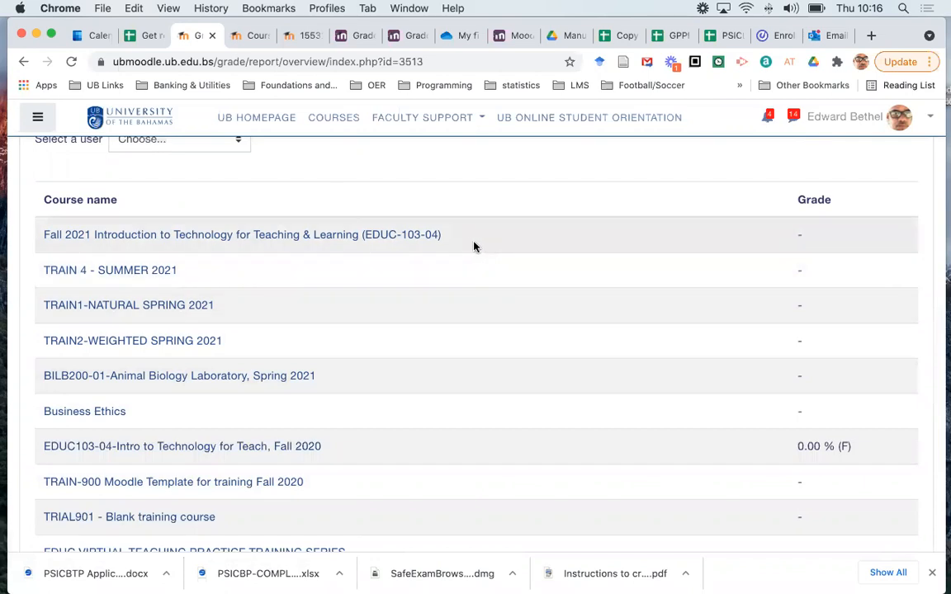
scroll(495, 224, up, 5)
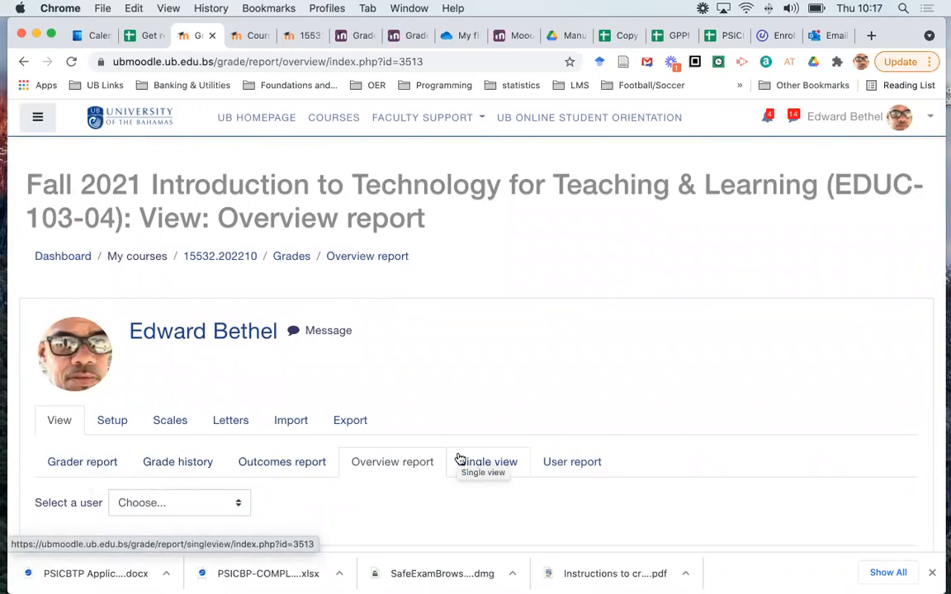
- Go back to the Grader report and look over the students' Participation and Quizzes/Tests grades
click(69, 471)
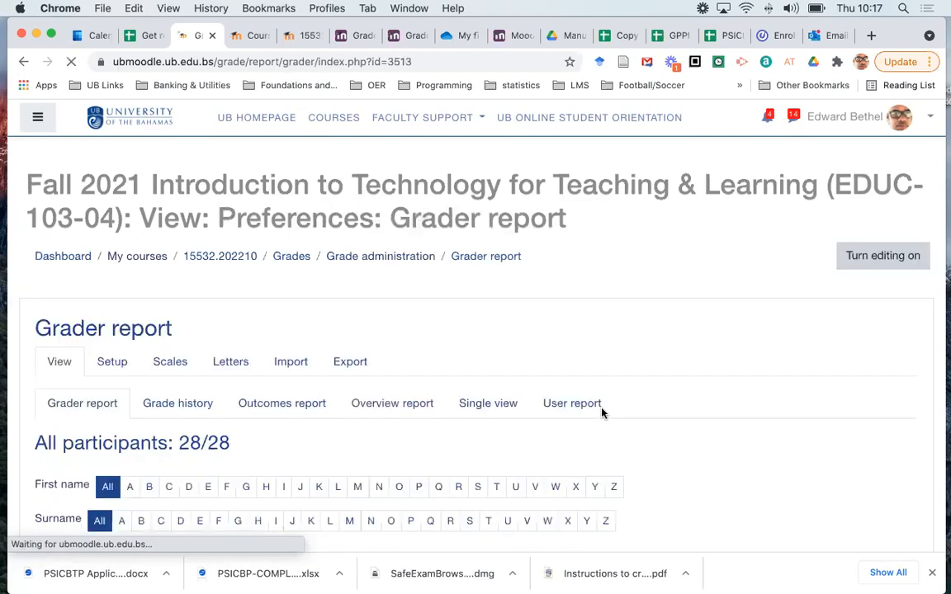
scroll(602, 412, down, 5)
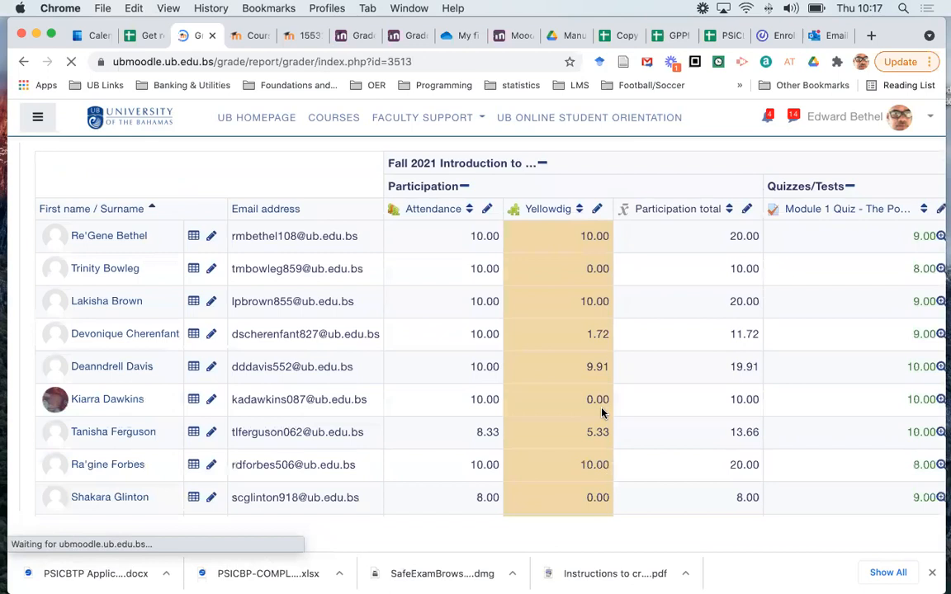
scroll(601, 413, up, 5)
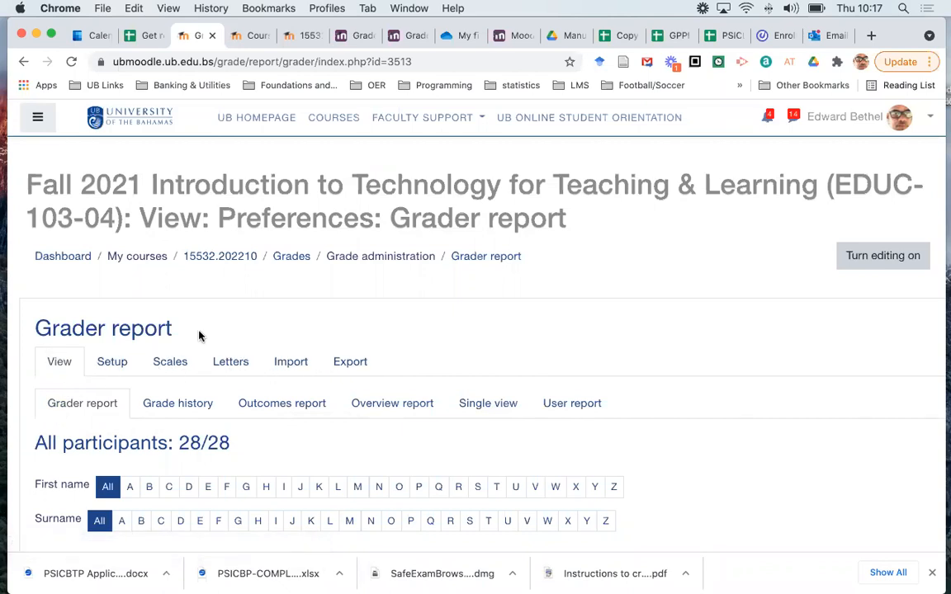
- Open the course's grade letters and review the highest and lowest percentages for each letter from A to F
click(235, 365)
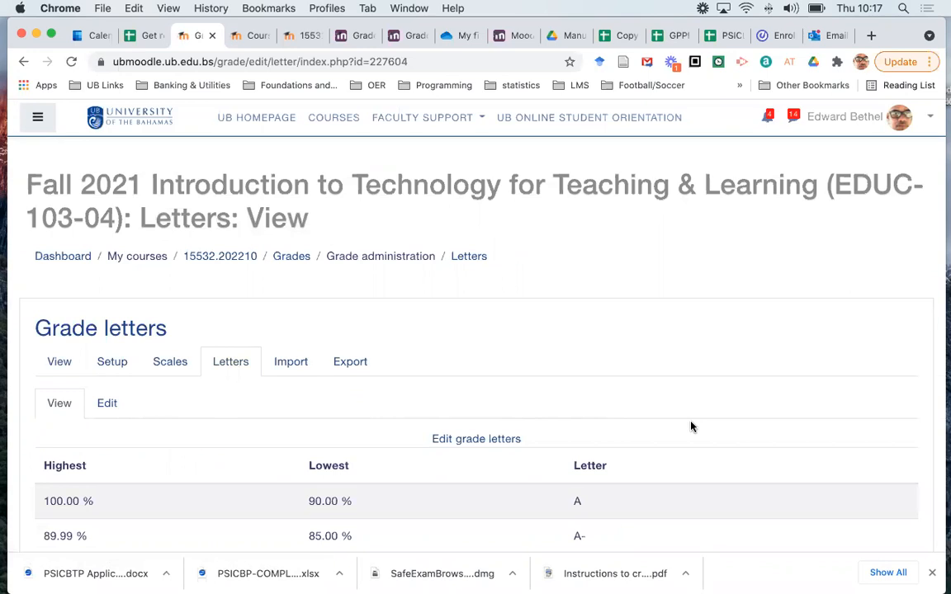
scroll(691, 427, down, 5)
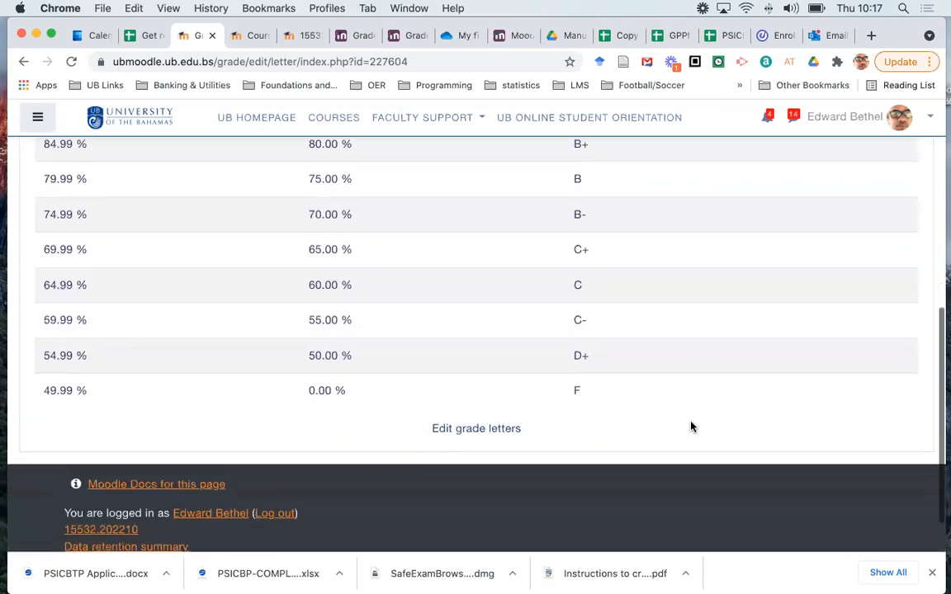
scroll(692, 427, up, 3)
scroll(692, 426, down, 1)
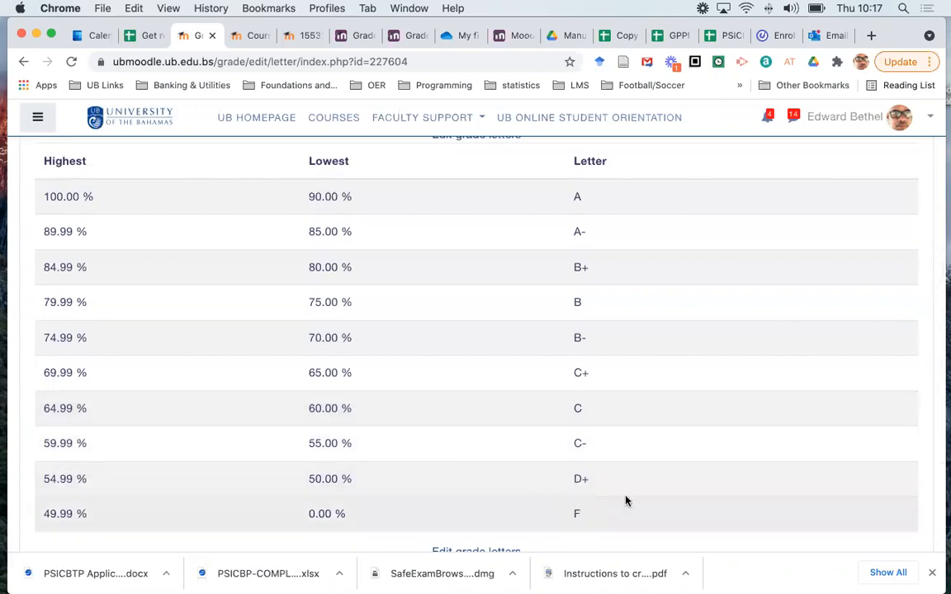
scroll(662, 488, up, 1)
scroll(662, 488, up, 5)
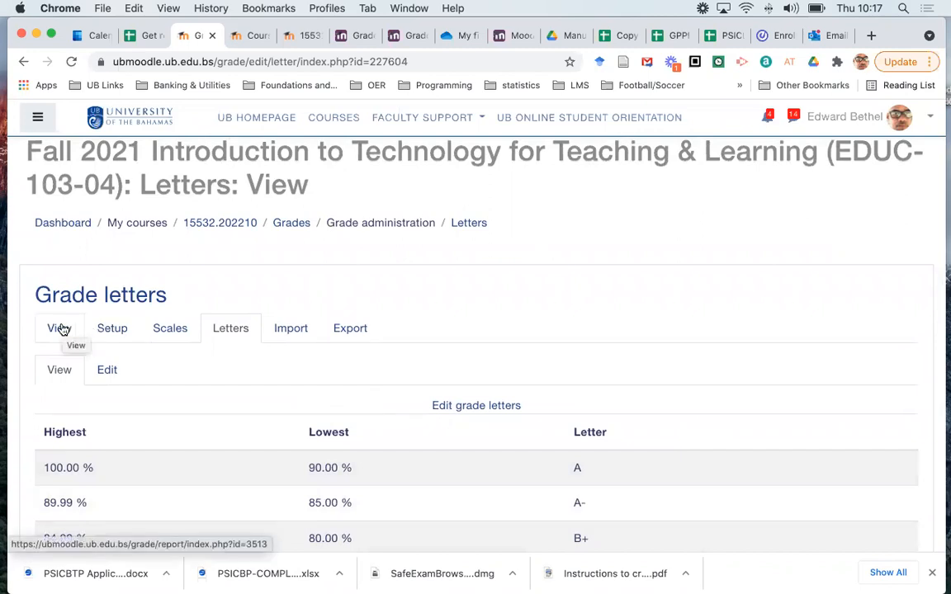
- Open the course scales and review the custom and standard scales
click(170, 331)
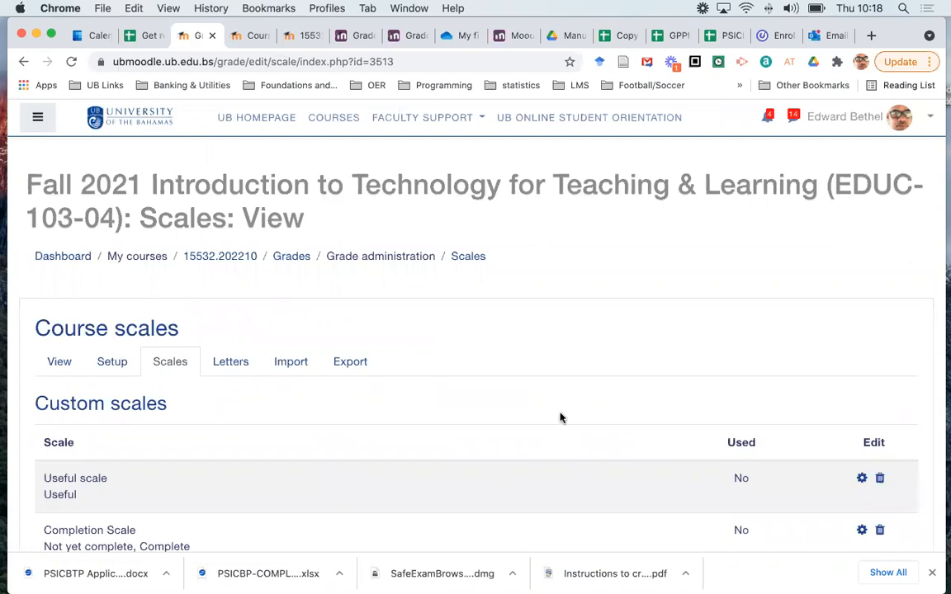
scroll(559, 418, down, 3)
scroll(559, 418, down, 2)
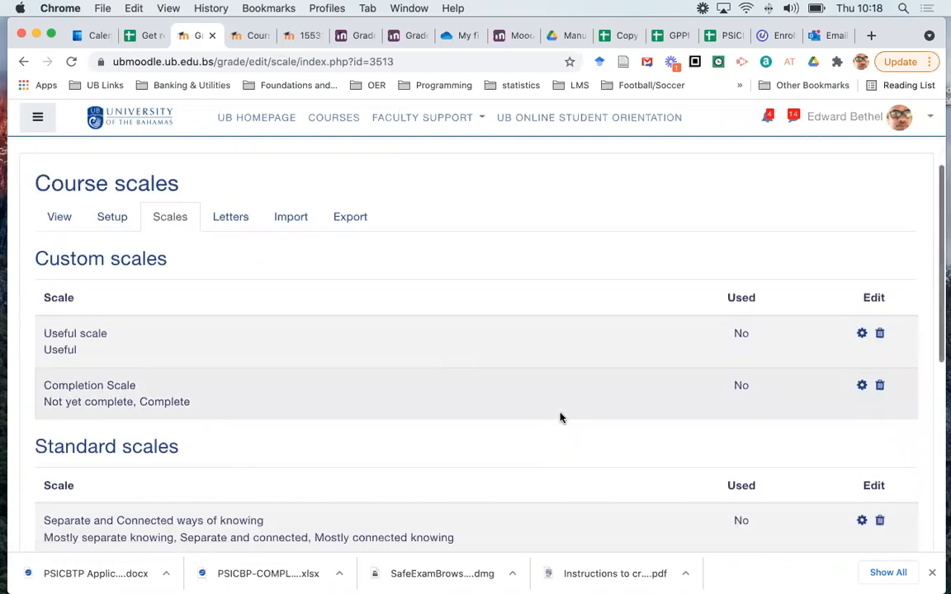
scroll(560, 418, down, 1)
scroll(559, 418, up, 3)
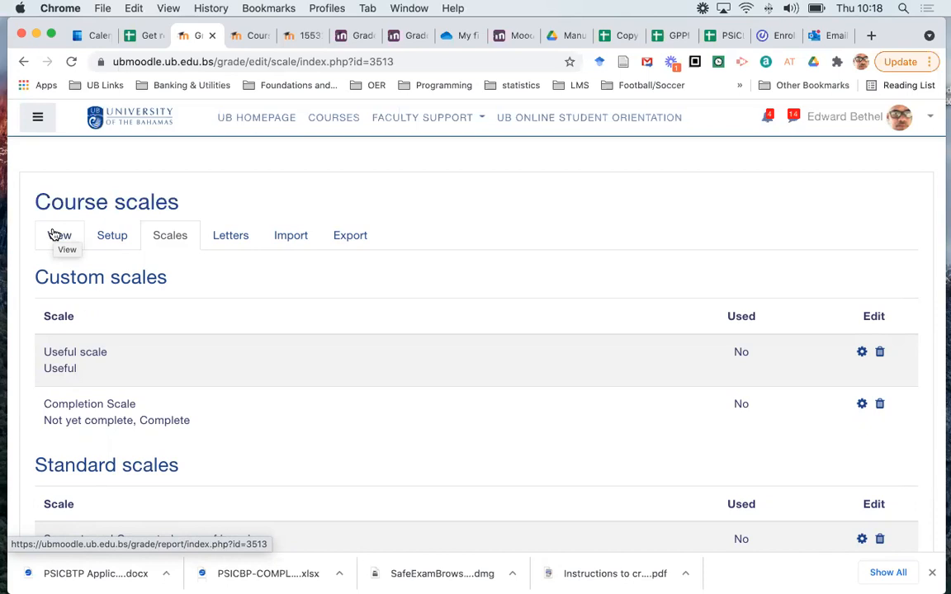
- Open Gradebook setup and review the weights and maximum grades of the categories and items down to ePortfolio
click(109, 237)
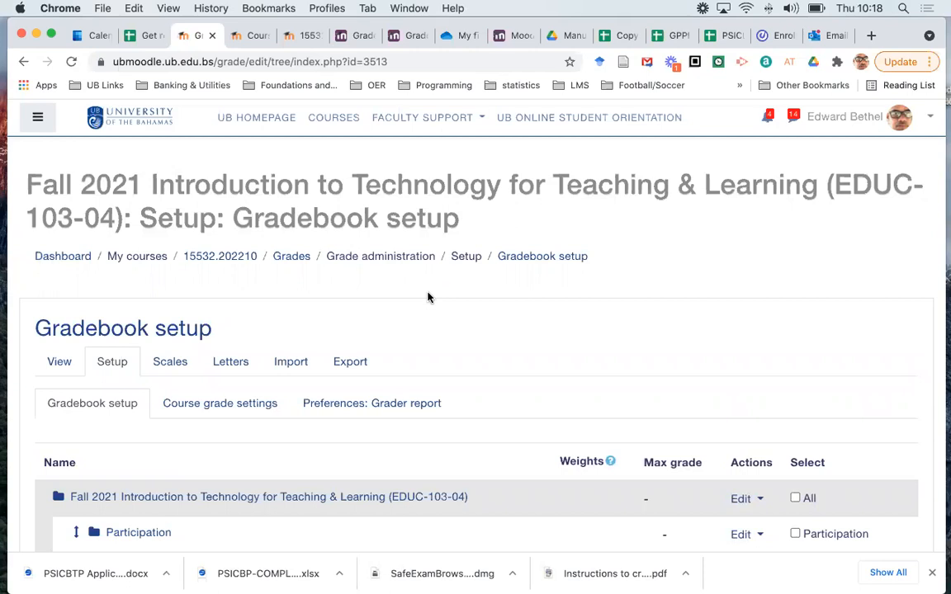
scroll(427, 297, down, 15)
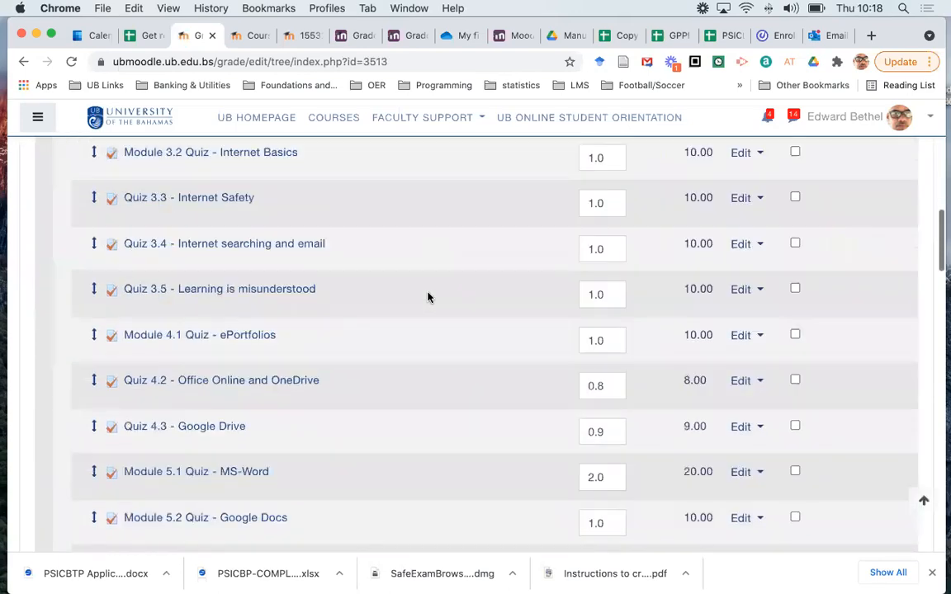
scroll(428, 297, down, 15)
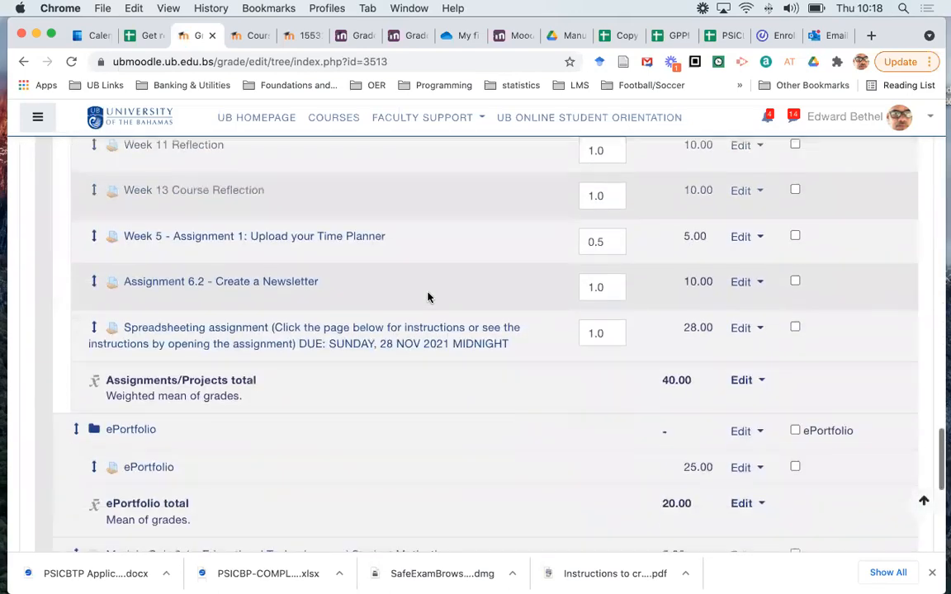
scroll(428, 297, up, 20)
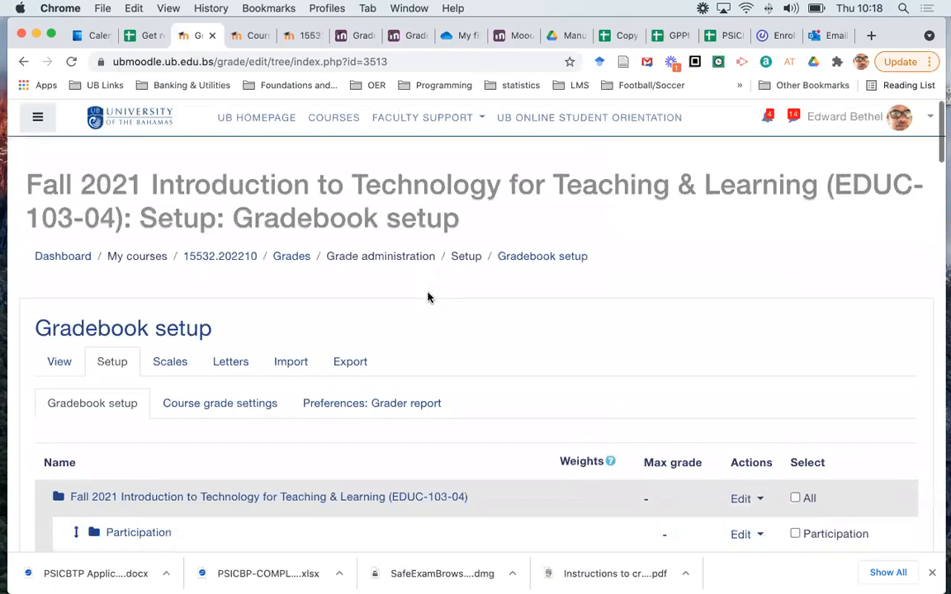
- Return from Gradebook setup to the Grader report and bring its student grades table into view
click(59, 365)
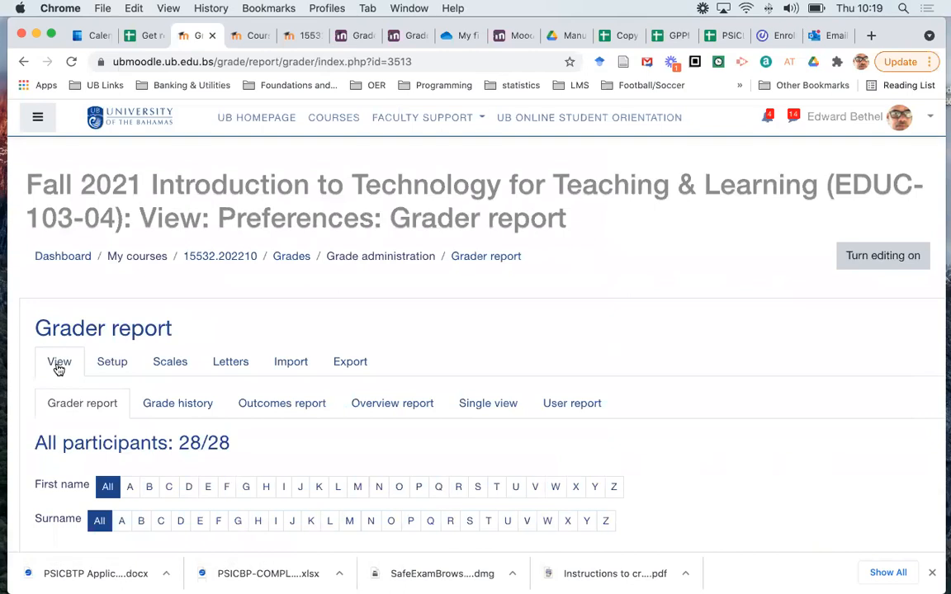
scroll(58, 369, down, 5)
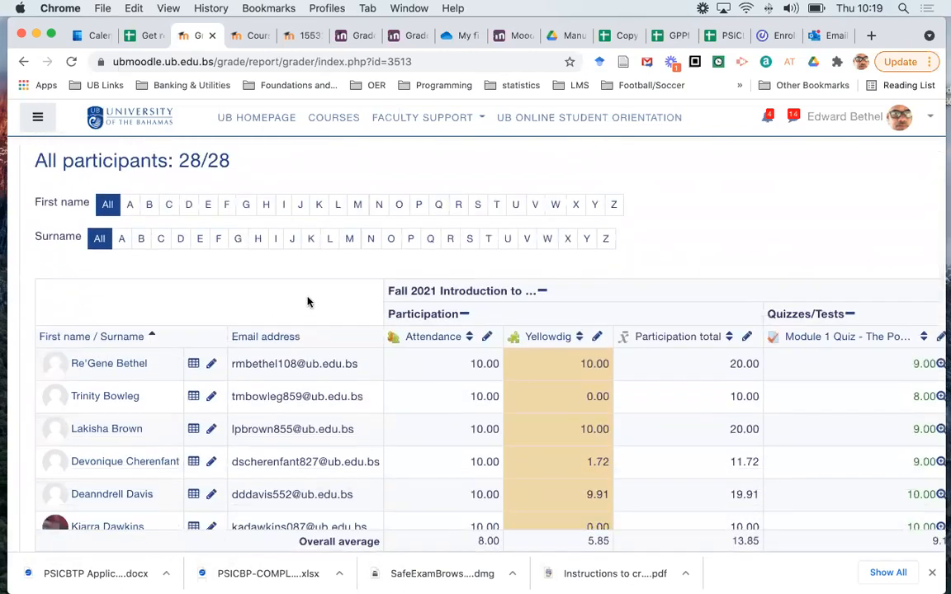
- Look through the Grader report's report options and its Participation and Quizzes/Tests columns
scroll(537, 276, up, 4)
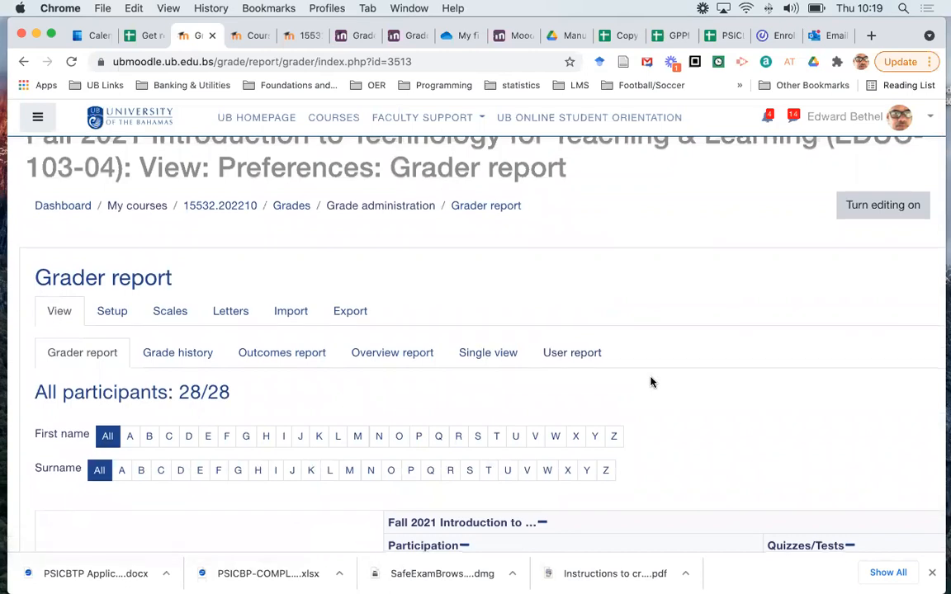
scroll(651, 382, down, 5)
scroll(651, 382, right, 4)
scroll(650, 381, right, 8)
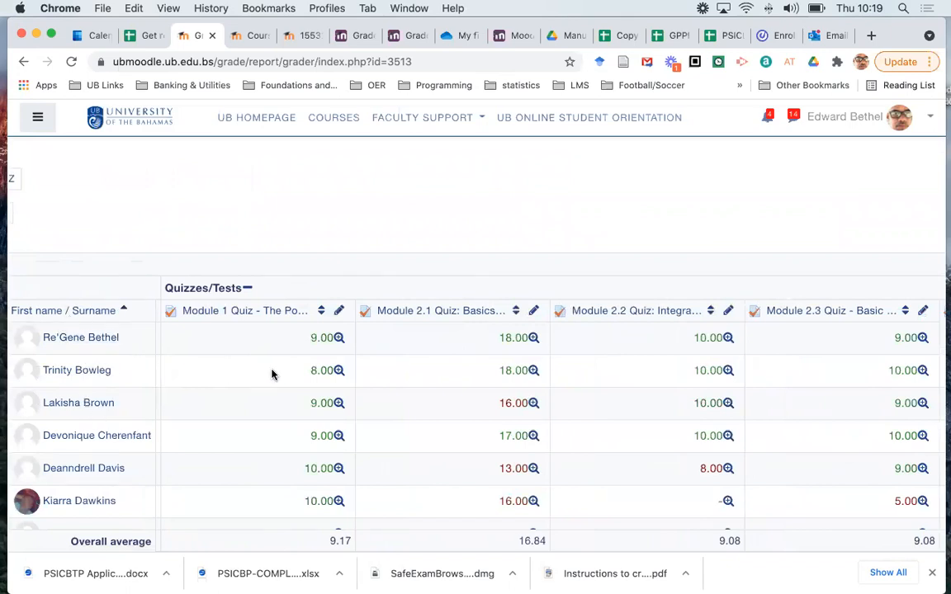
scroll(272, 374, left, 10)
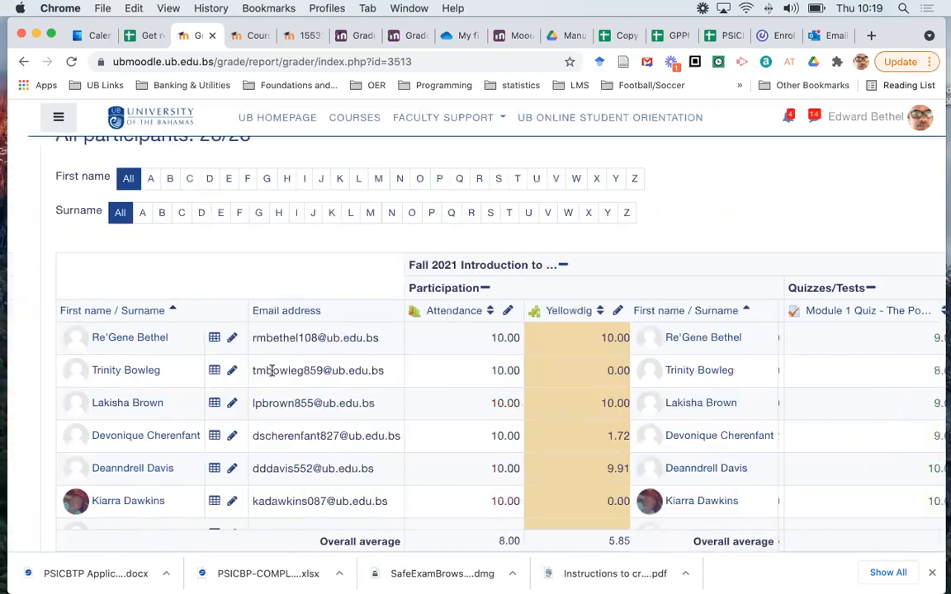
scroll(119, 306, up, 5)
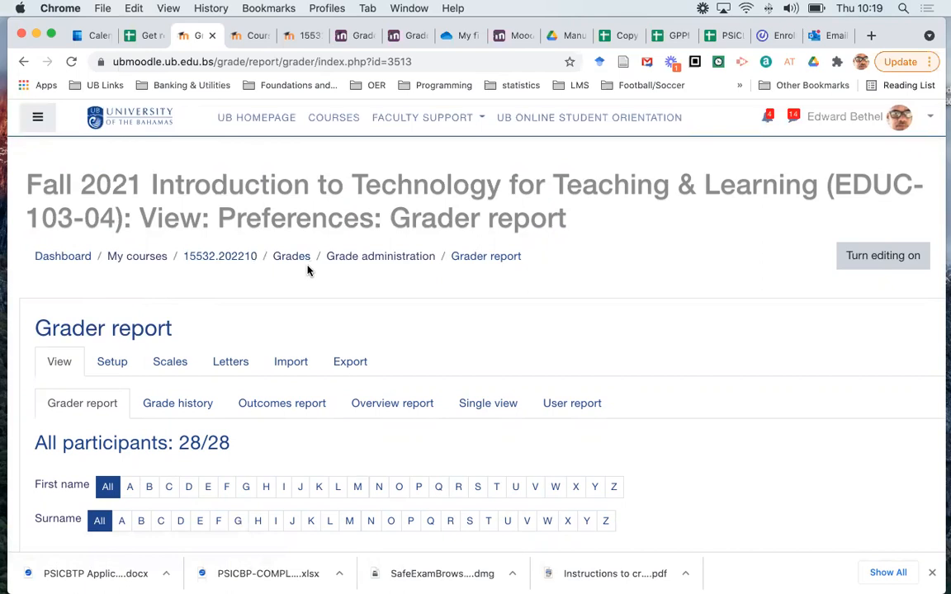
- Go to the EDUC-103-04 course main page and show the course navigation drawer
click(221, 261)
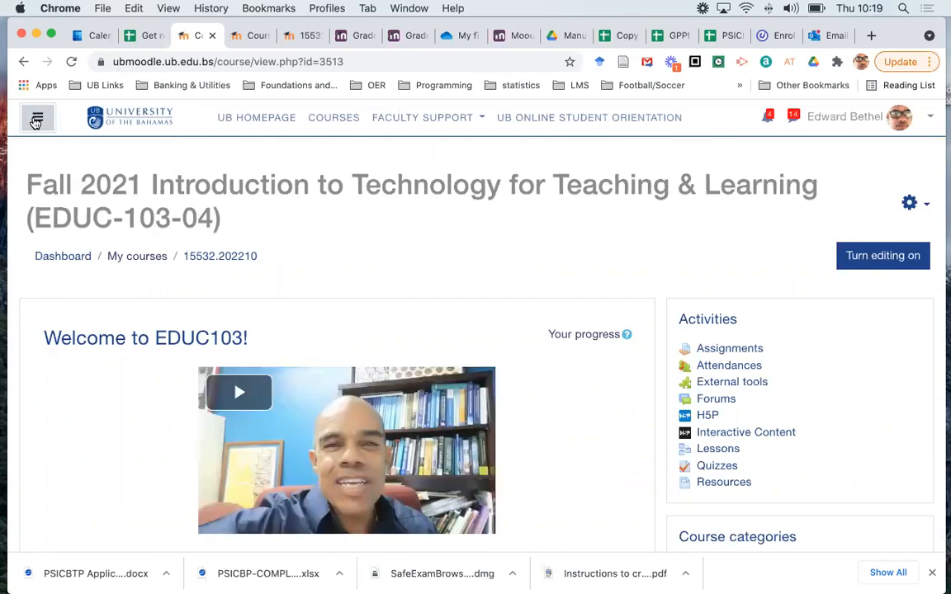
click(36, 121)
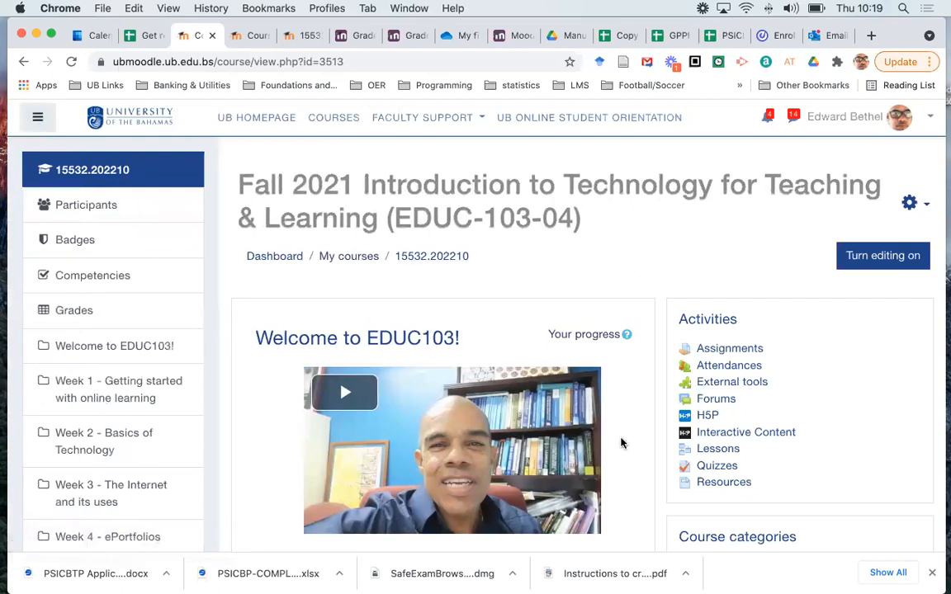
scroll(621, 443, down, 5)
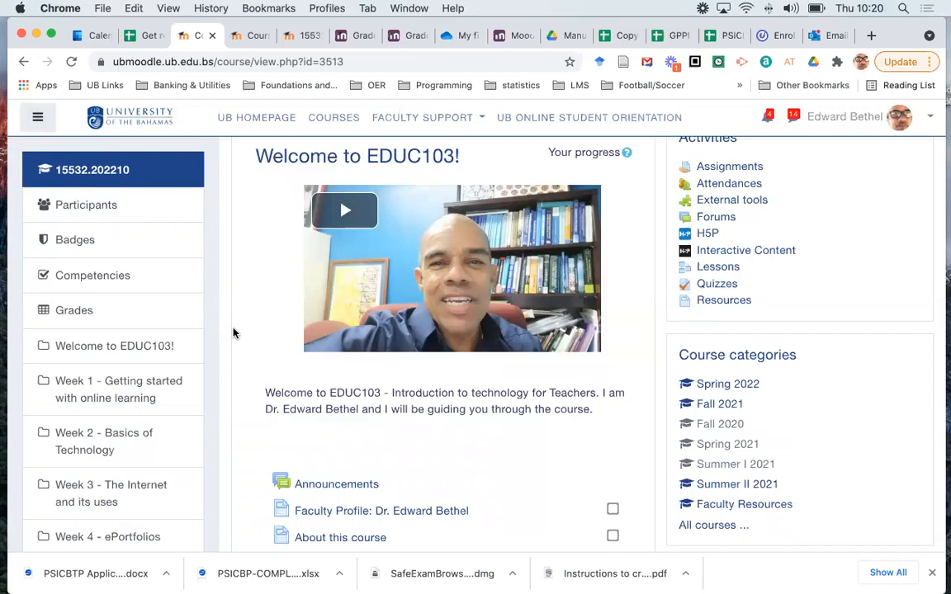
- Find the Week 1 Reflection assignment among the Week 1 activities, open it and look over its instructions
scroll(233, 332, down, 10)
scroll(234, 333, down, 10)
scroll(234, 333, down, 8)
scroll(234, 331, up, 5)
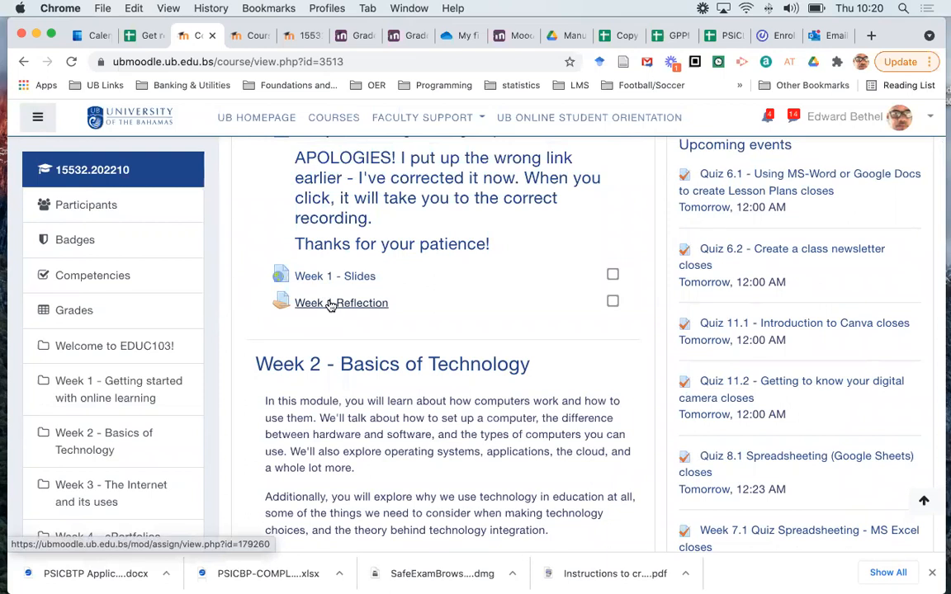
click(331, 306)
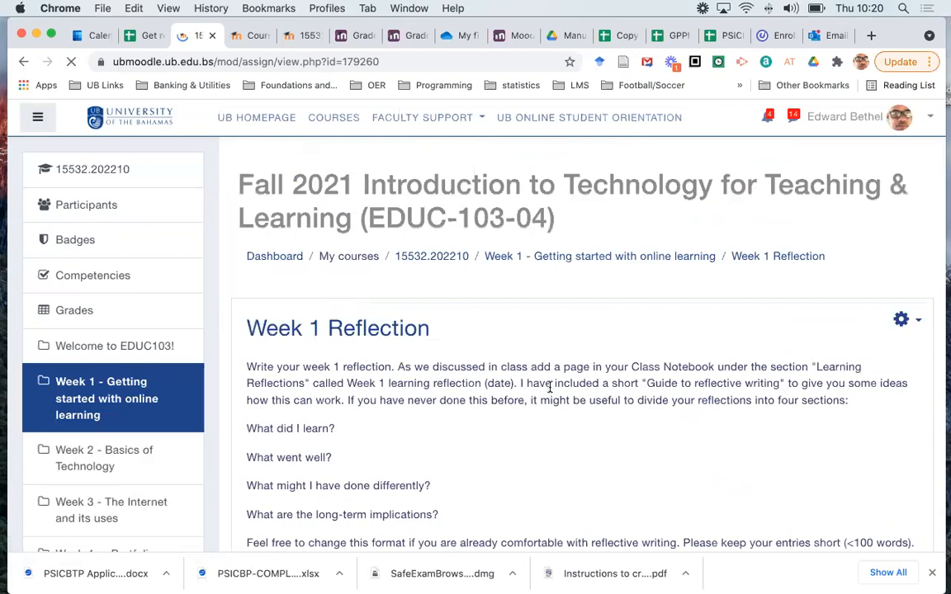
scroll(550, 388, down, 10)
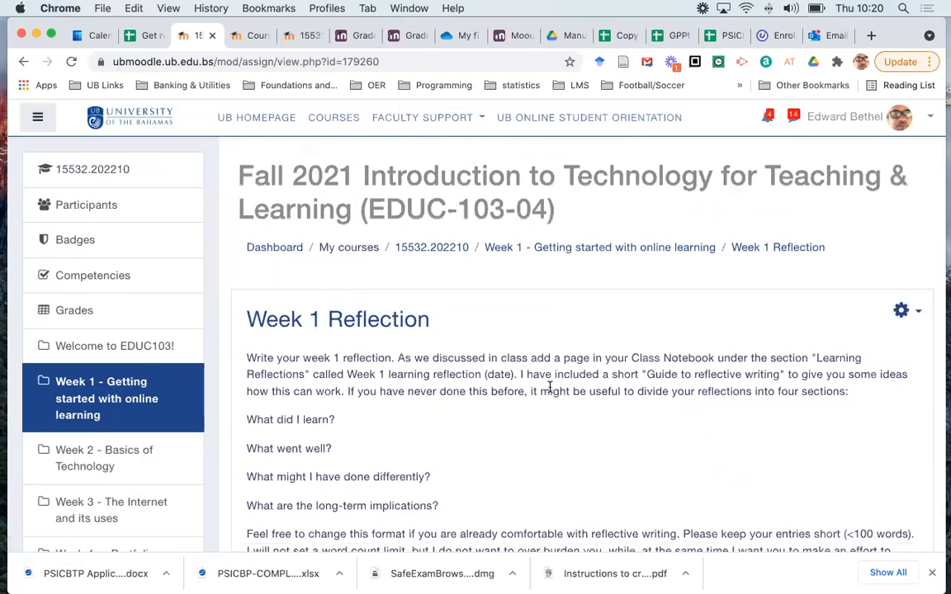
scroll(549, 390, up, 10)
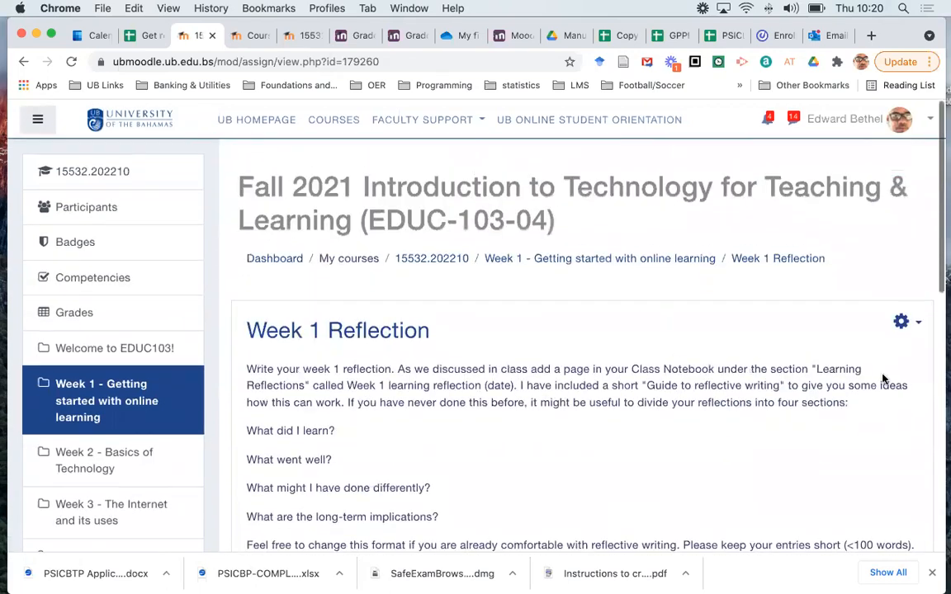
- Open the Week 1 Reflection assignment's settings for editing and review the submission types and remaining sections
click(904, 318)
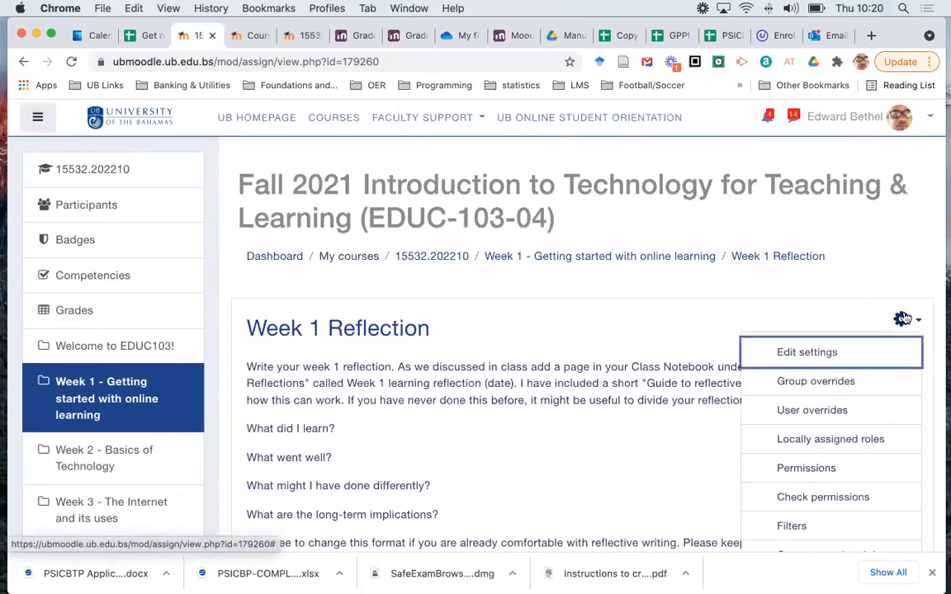
click(807, 352)
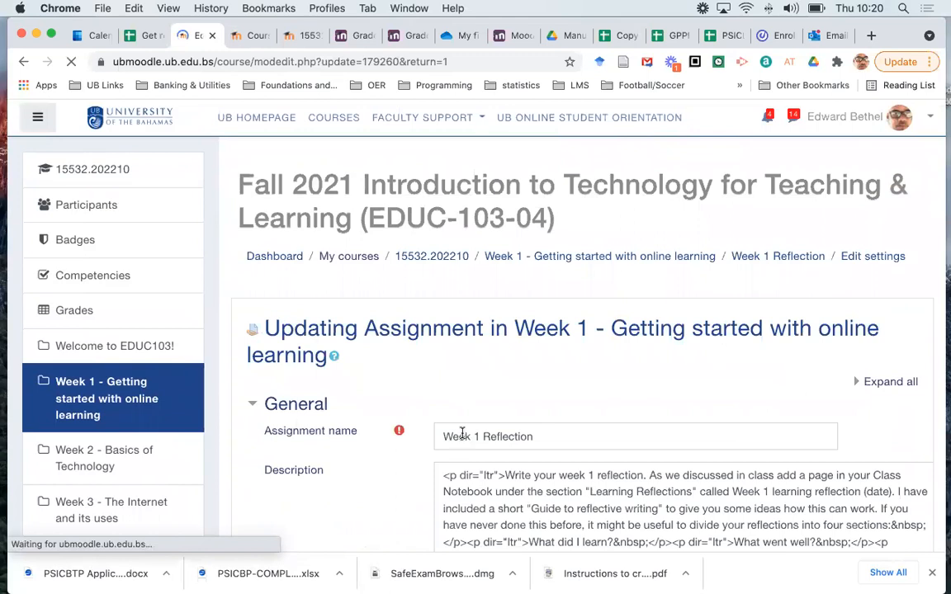
scroll(429, 441, down, 5)
scroll(429, 444, down, 8)
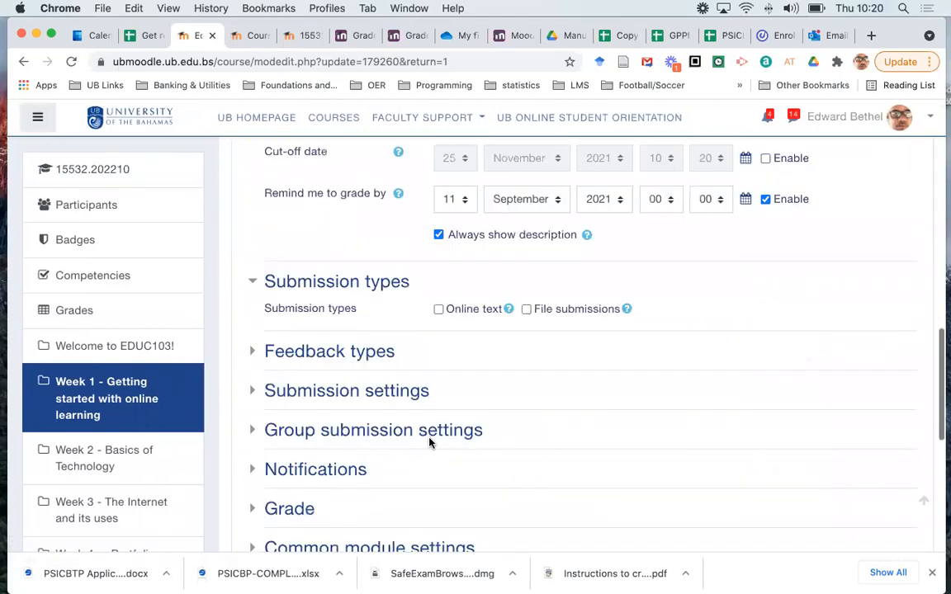
scroll(428, 443, down, 2)
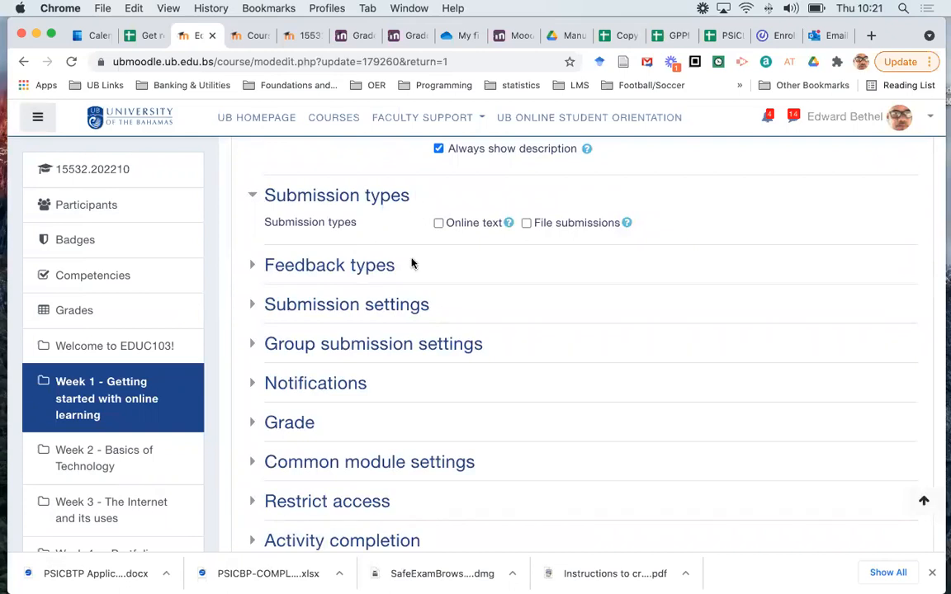
scroll(413, 264, down, 5)
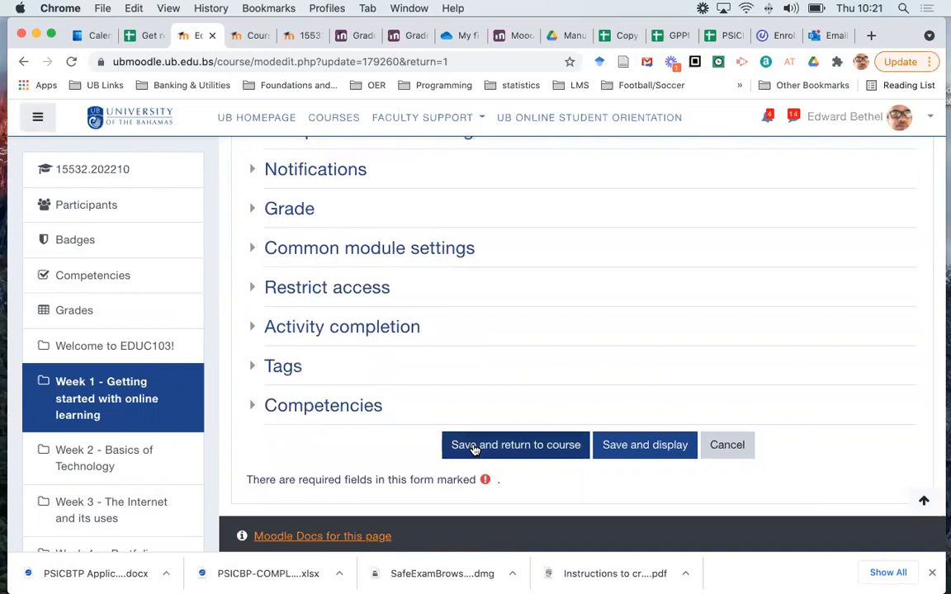
- Save the assignment settings, return to the course and locate Week 1 Reflection in the Week 1 section
click(474, 447)
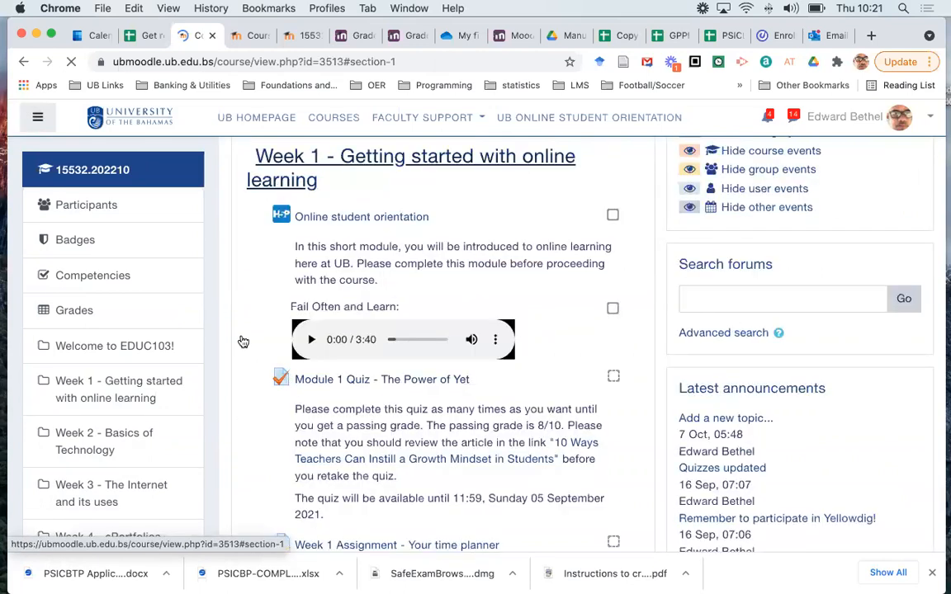
scroll(243, 342, down, 5)
scroll(240, 349, down, 5)
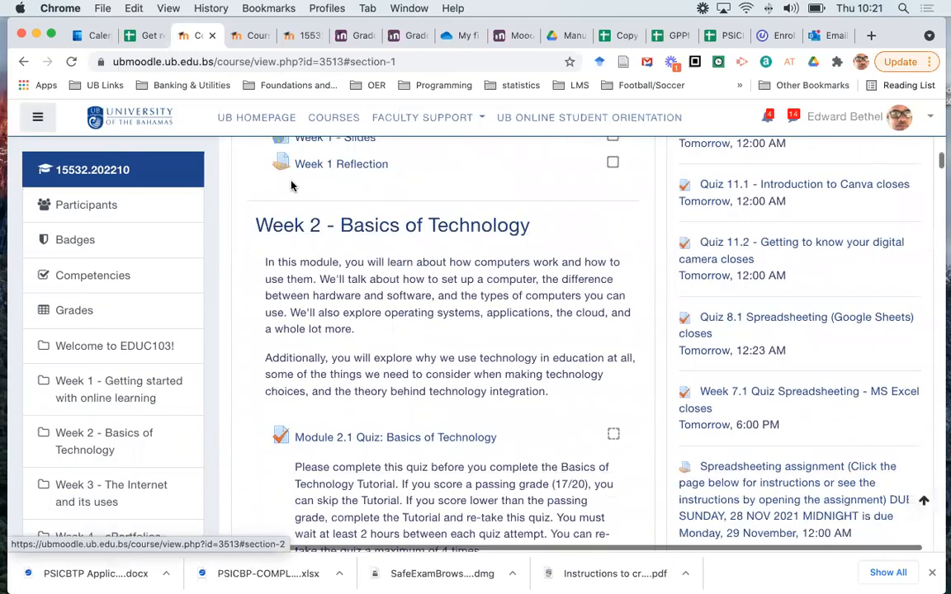
scroll(212, 290, up, 1)
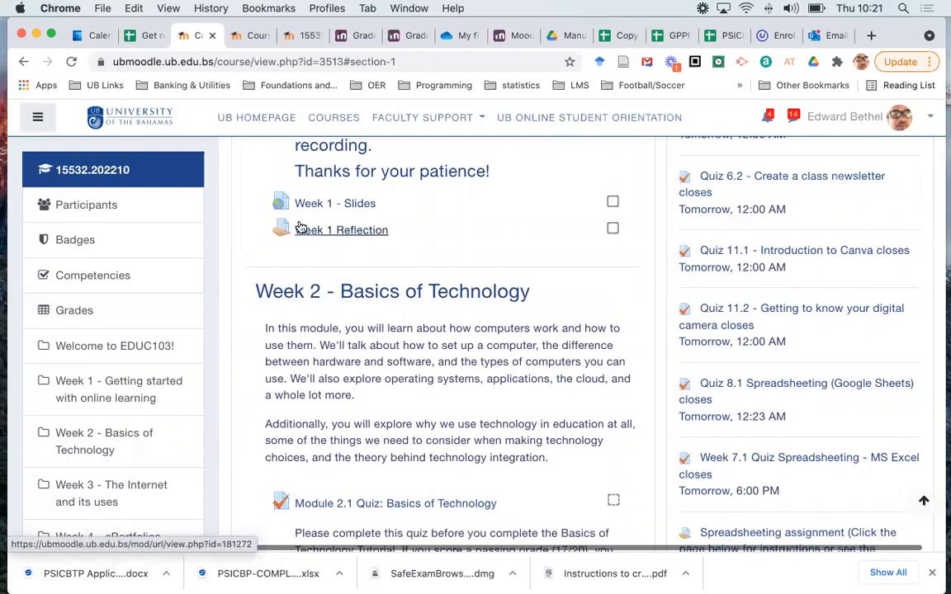
- Open the course grades and bring the Week 1 Reflection column of the Grader report into view
click(78, 313)
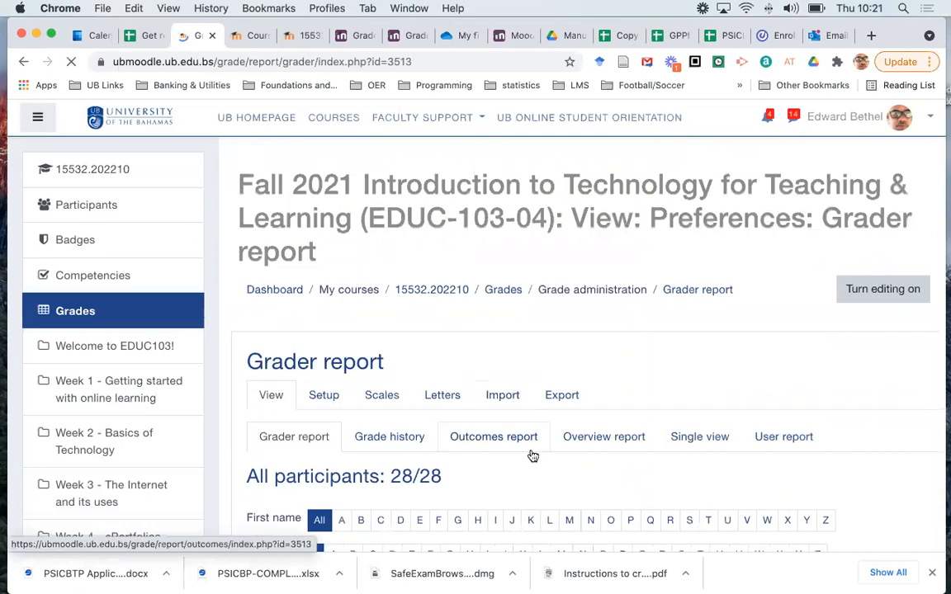
scroll(532, 456, down, 5)
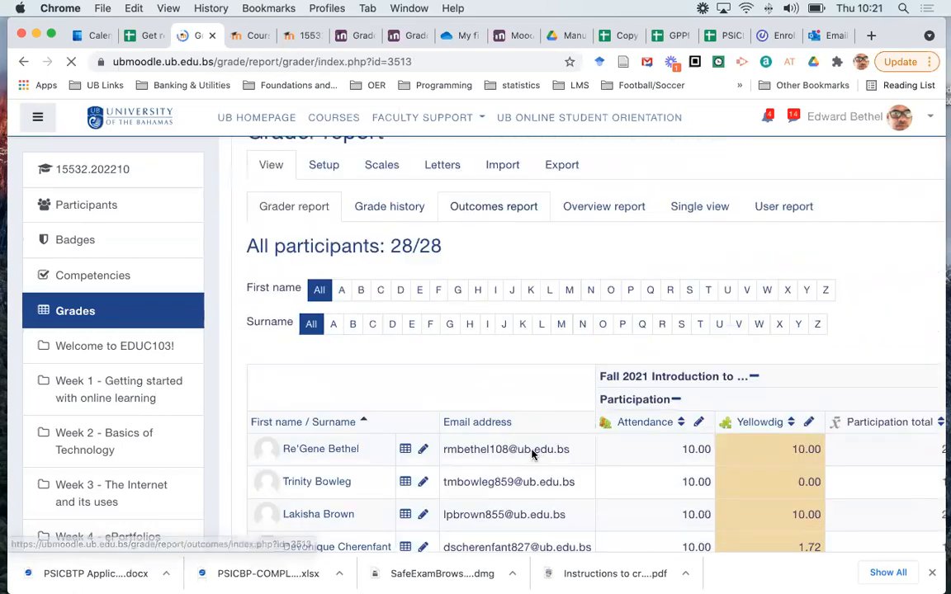
scroll(533, 454, right, 10)
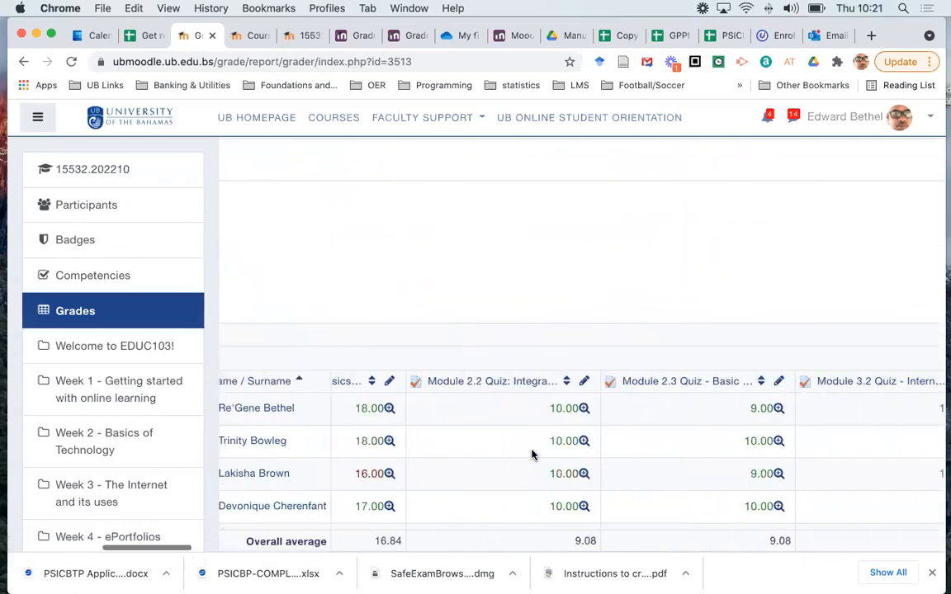
scroll(532, 454, right, 15)
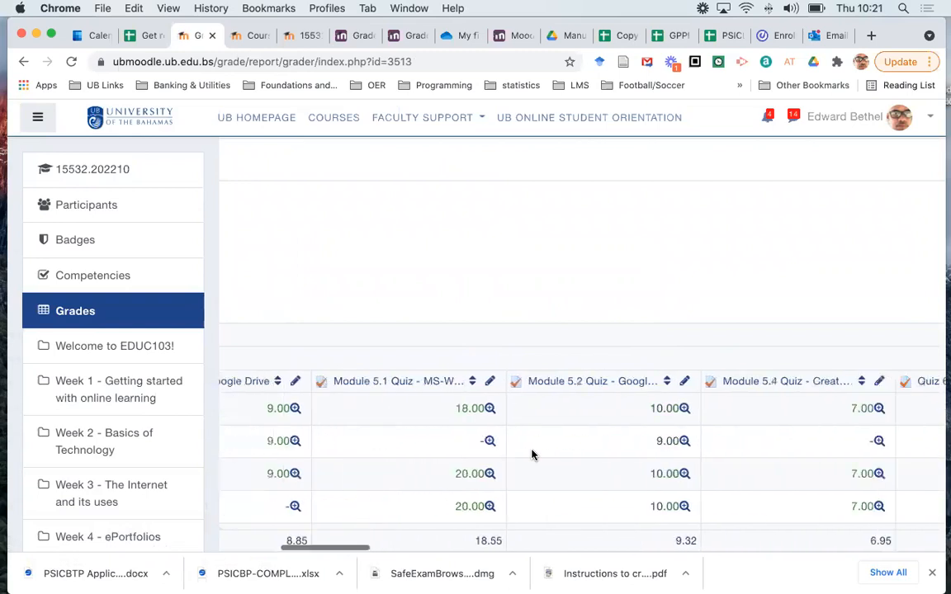
scroll(532, 455, right, 15)
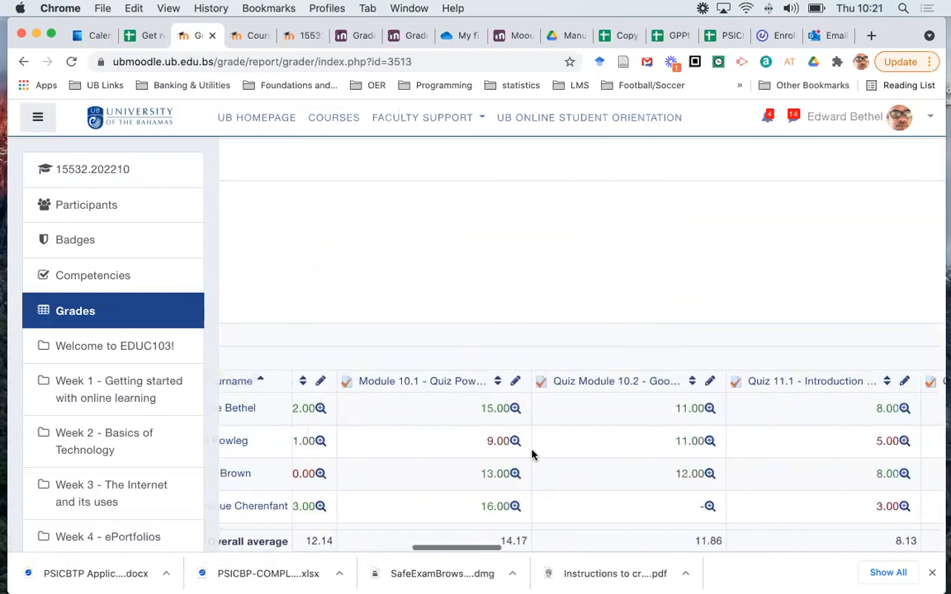
scroll(532, 454, right, 15)
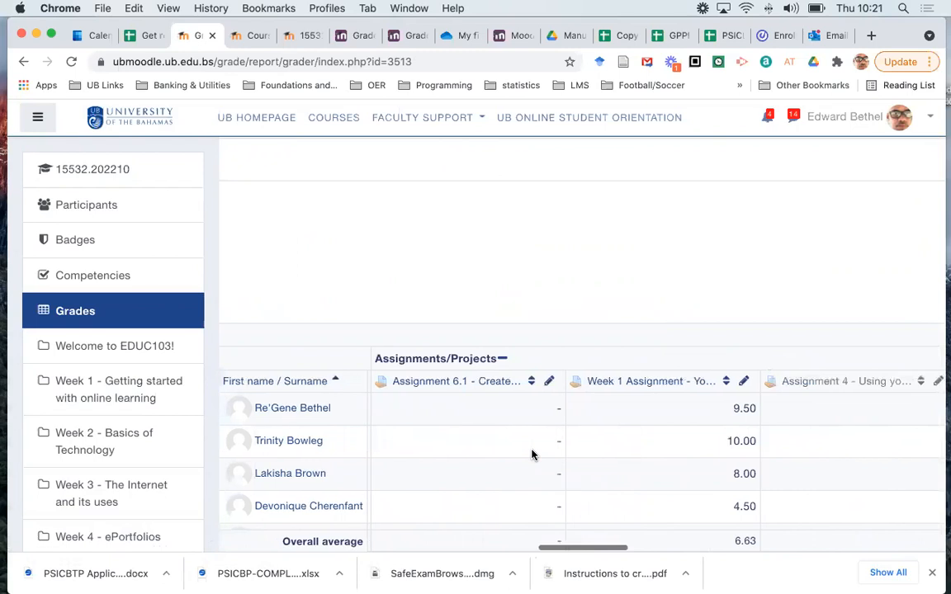
scroll(532, 454, left, 4)
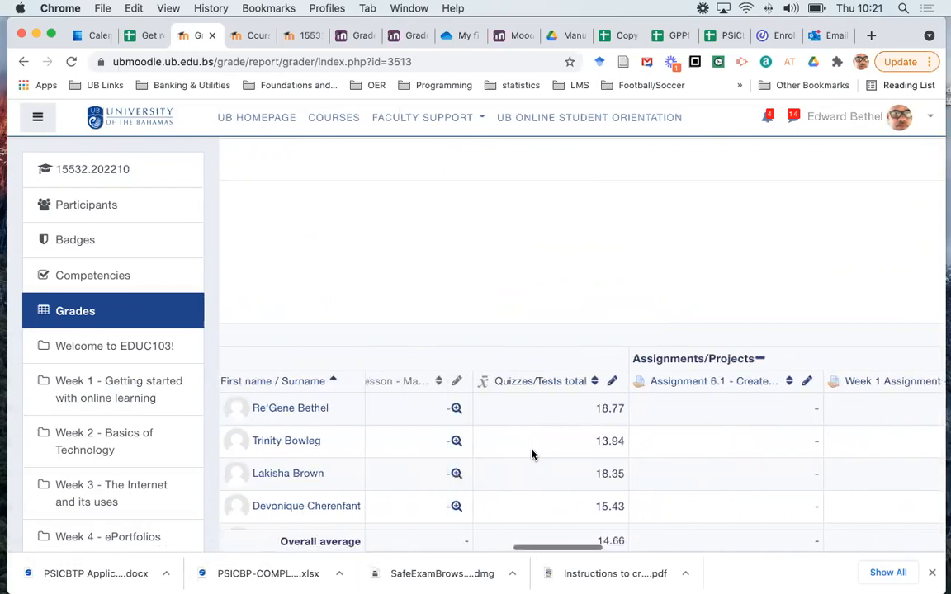
scroll(533, 454, right, 10)
scroll(533, 455, right, 12)
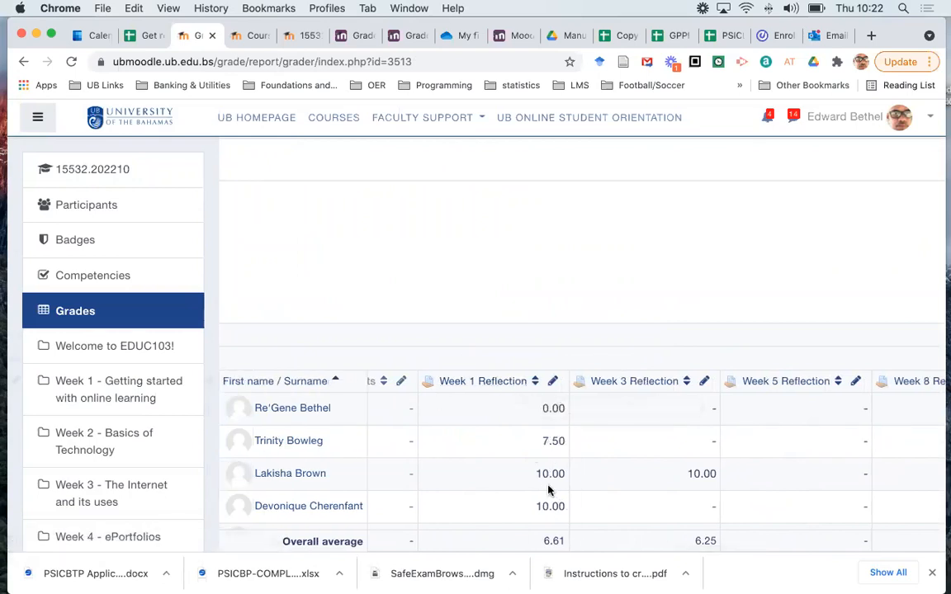
scroll(516, 493, down, 2)
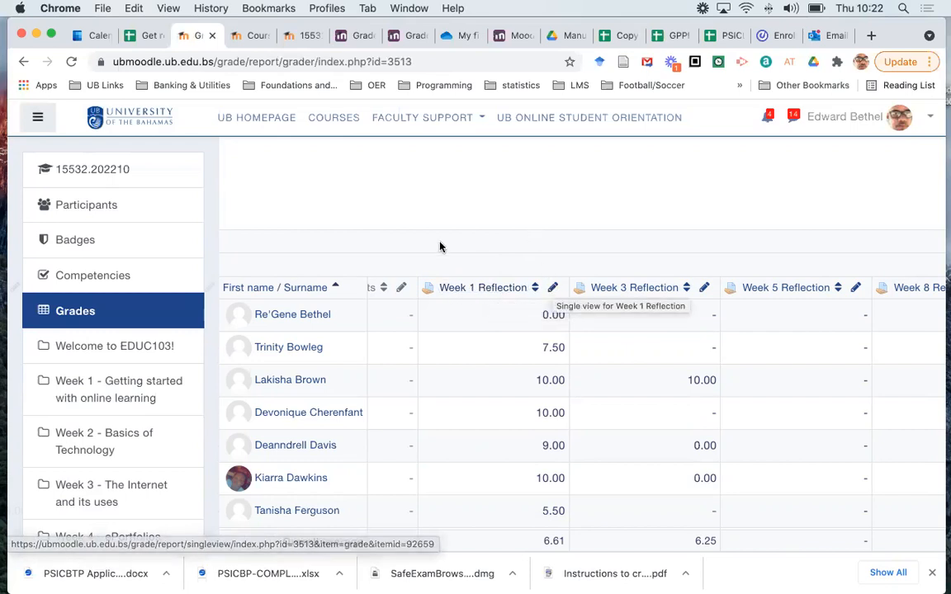
- Open the Week 1 Reflection assignment from its gradebook column and review its grading summary
click(487, 292)
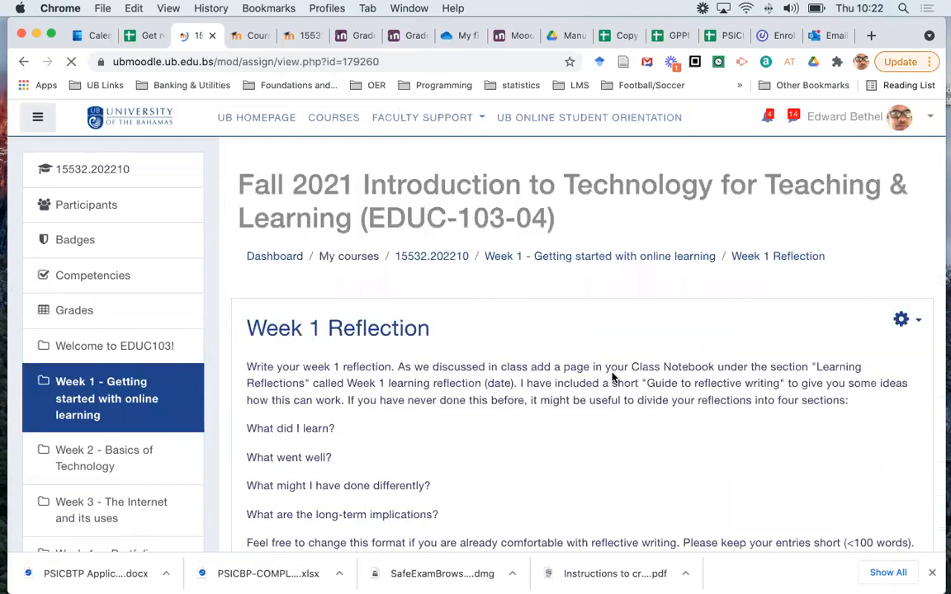
scroll(613, 376, down, 10)
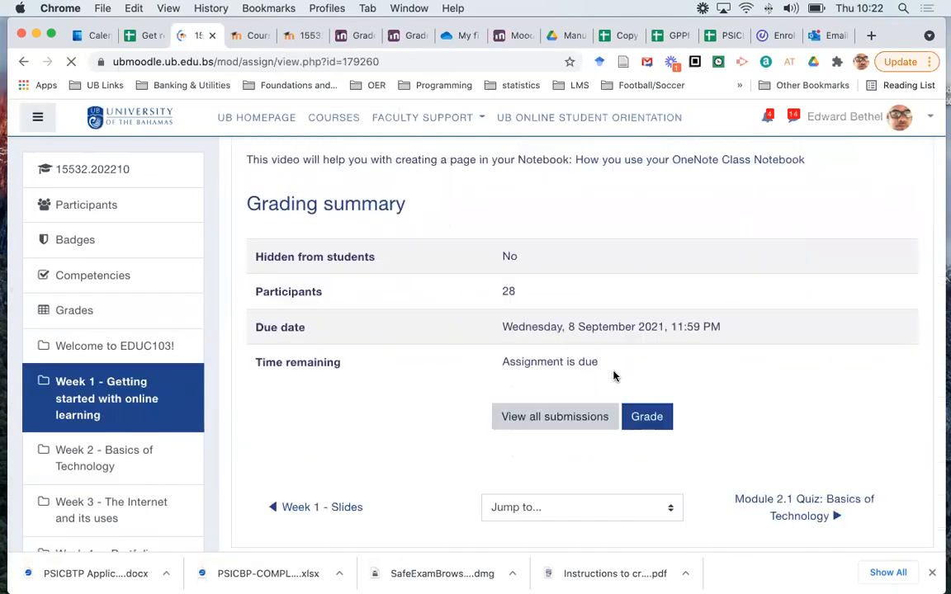
scroll(612, 376, down, 2)
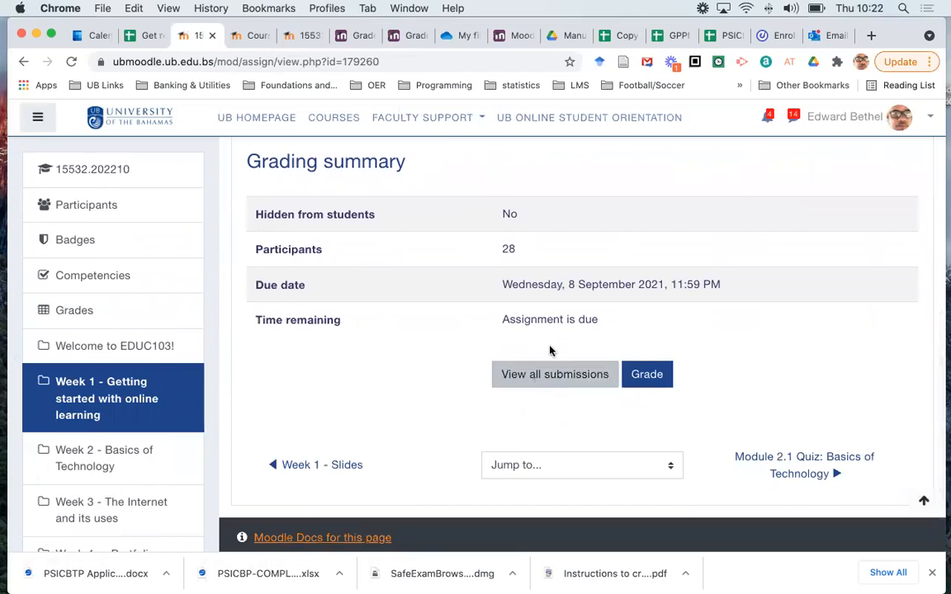
scroll(558, 304, up, 3)
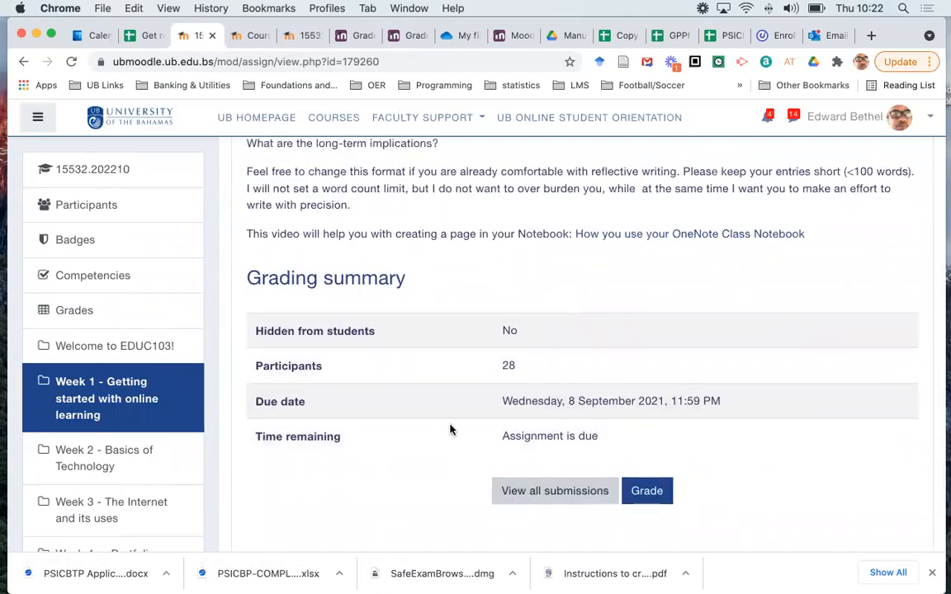
- Start grading Week 1 Reflection, enlarge the rubric for the displayed student and review its criteria and point levels
click(647, 491)
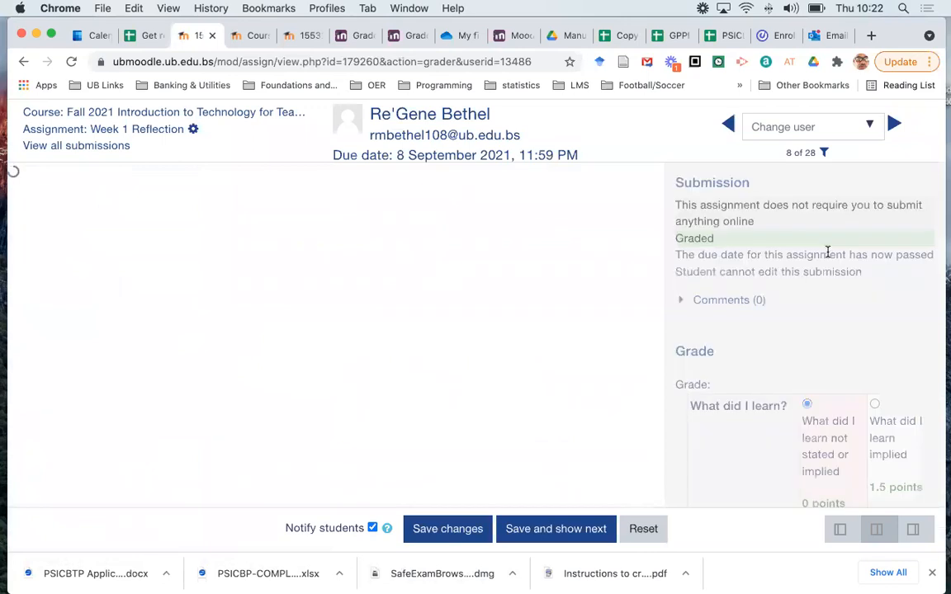
scroll(769, 250, down, 5)
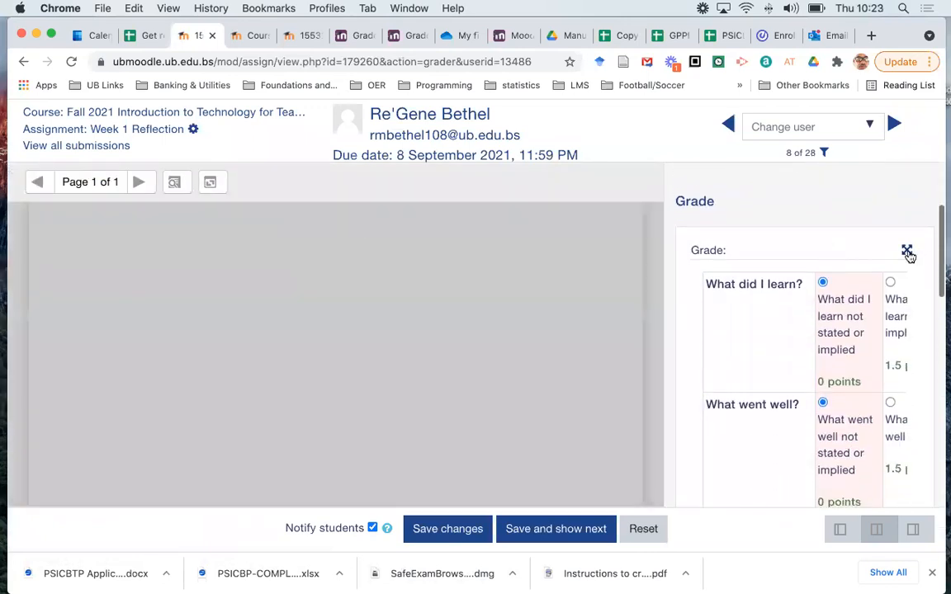
click(907, 251)
scroll(656, 301, down, 5)
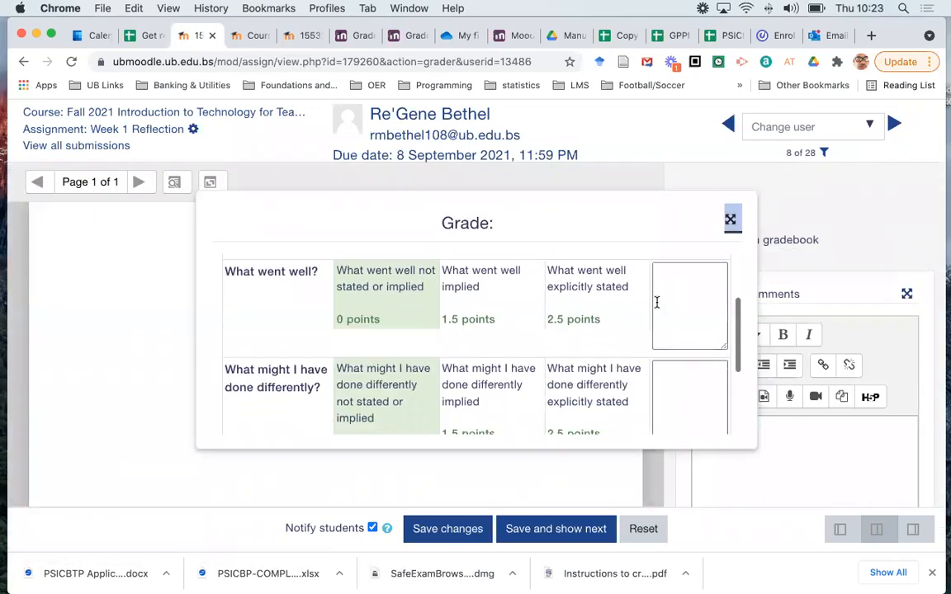
- Shrink the enlarged rubric and leave the grading page for the main page of the EDUC-103-04 course
click(730, 219)
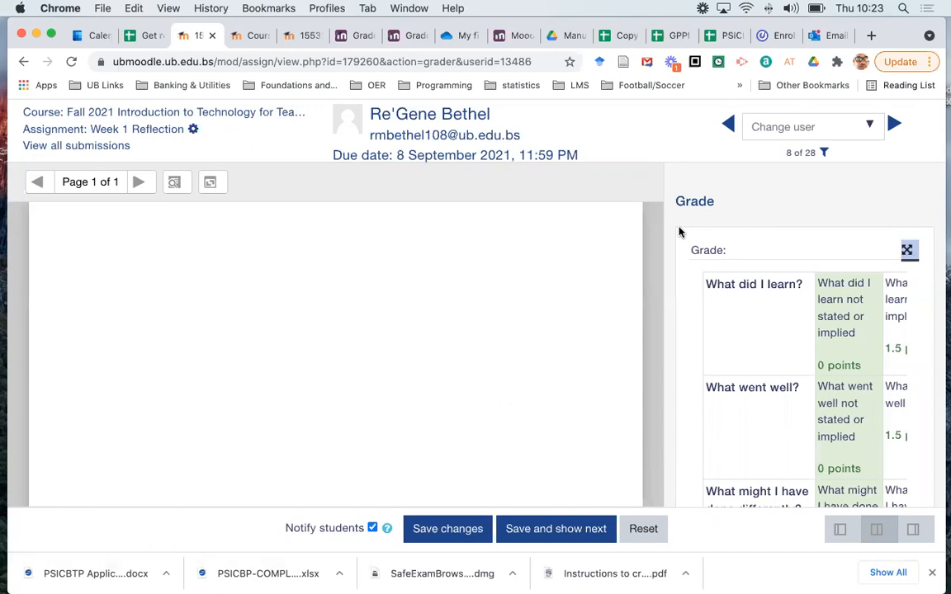
click(138, 111)
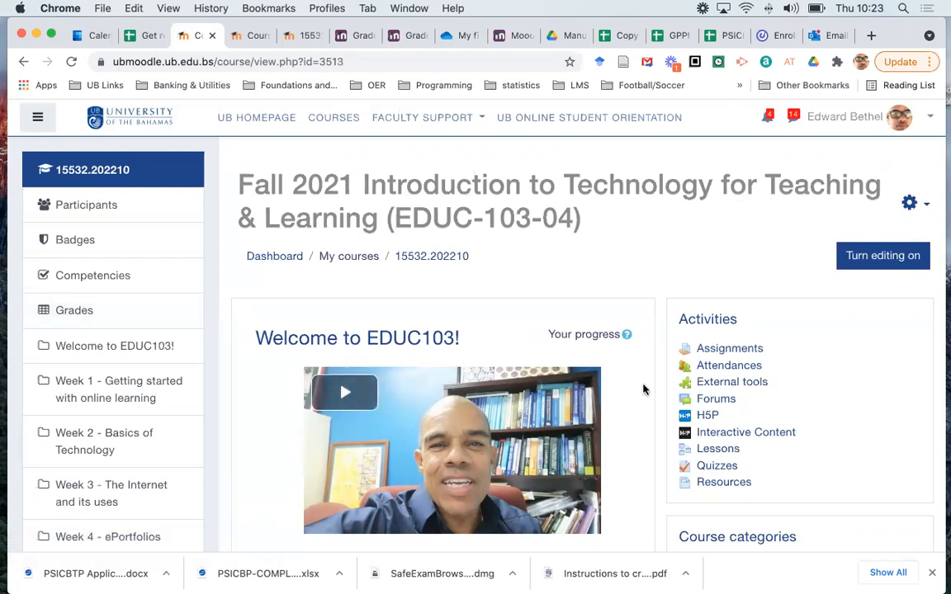
scroll(644, 390, down, 5)
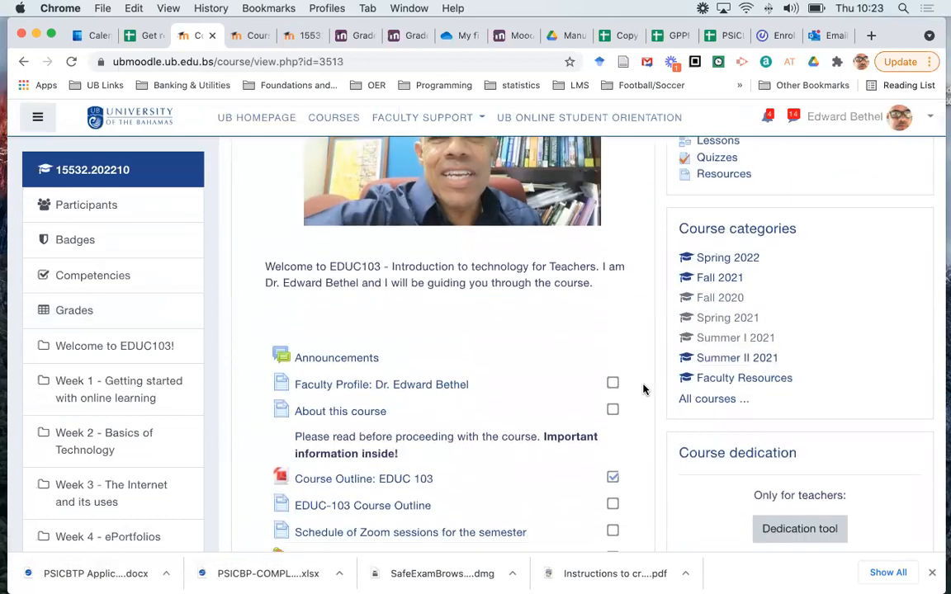
scroll(644, 390, up, 5)
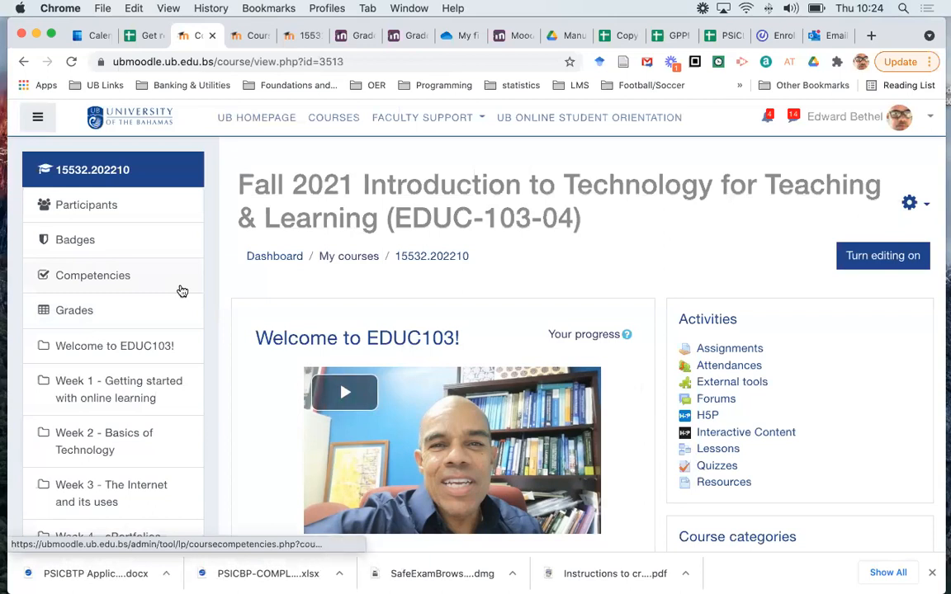
- Check the Assessment weightings on the EDUC103 course outline page and return to the TRAIN 4 - SUMMER 2021 course
click(247, 37)
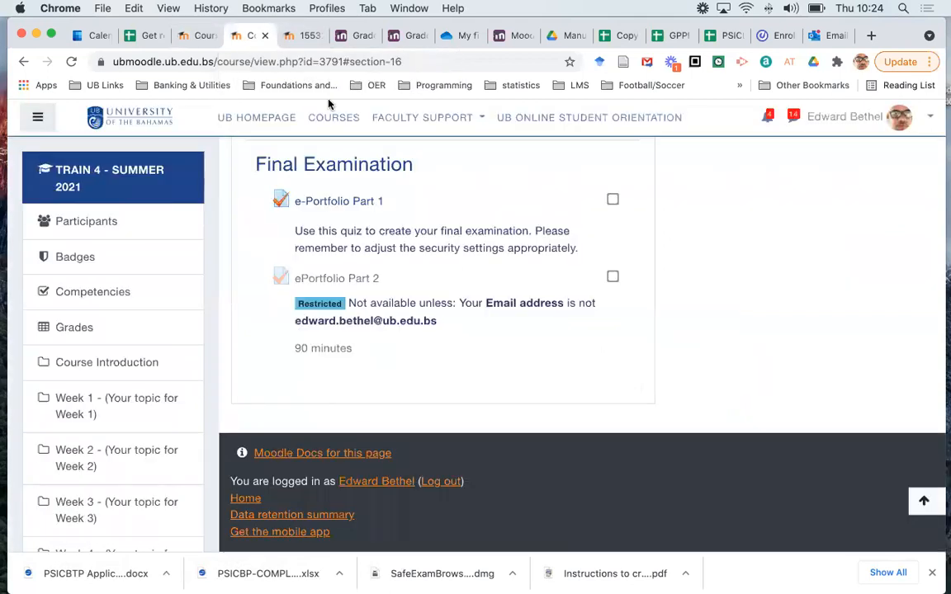
click(303, 37)
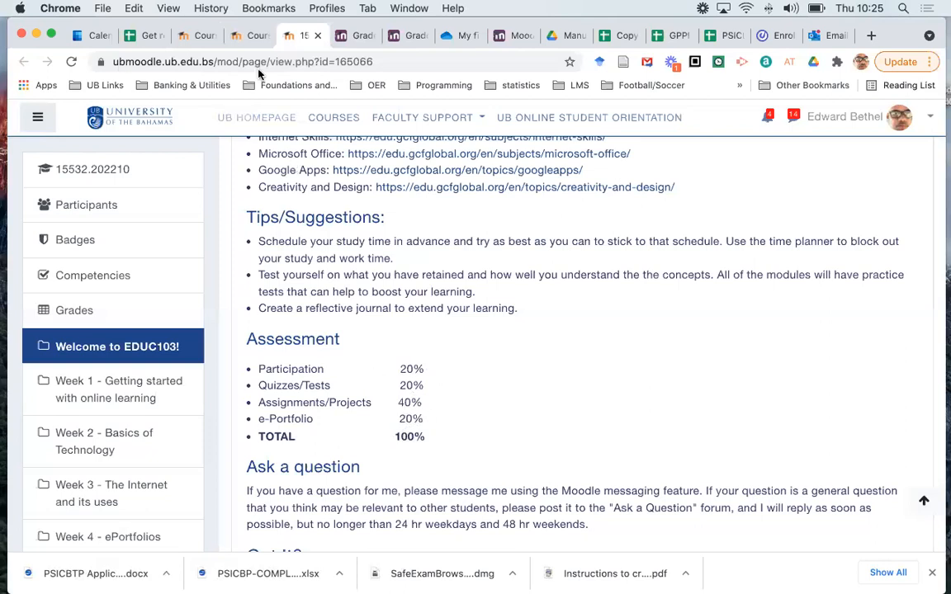
click(254, 37)
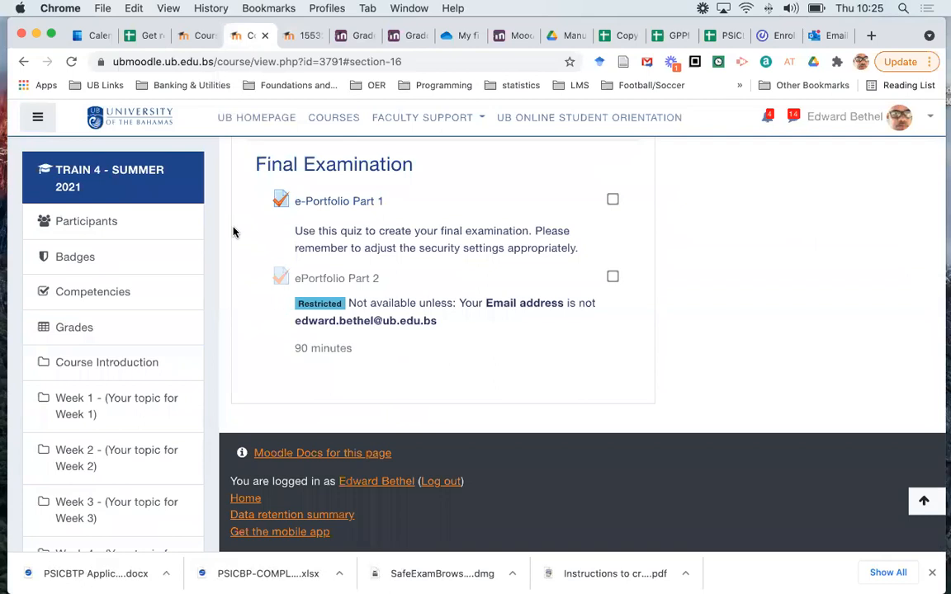
- Open the TRAIN 4 - SUMMER 2021 grades and examine the Grader report columns from the weekly assignments through to Course total
click(74, 331)
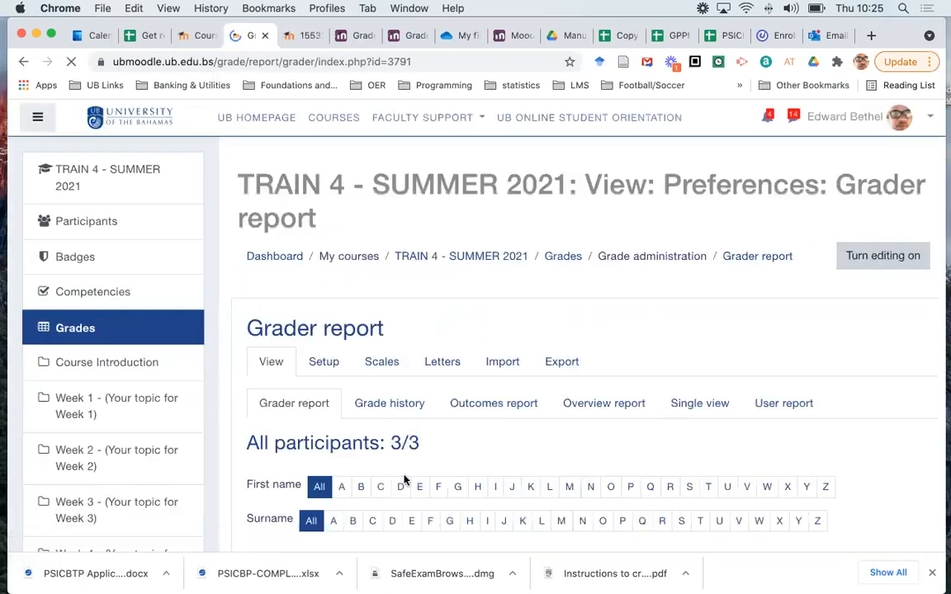
scroll(404, 479, down, 4)
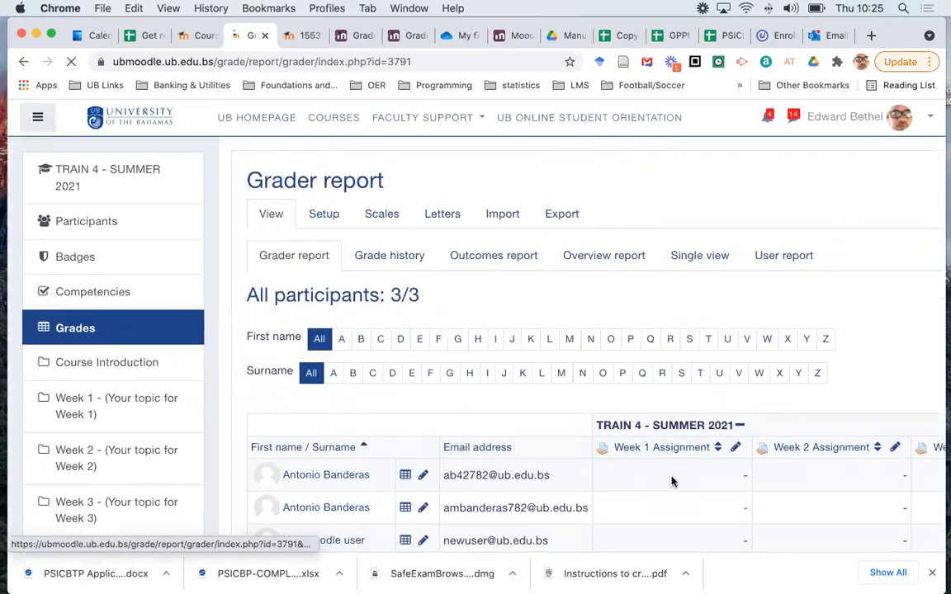
scroll(672, 482, right, 15)
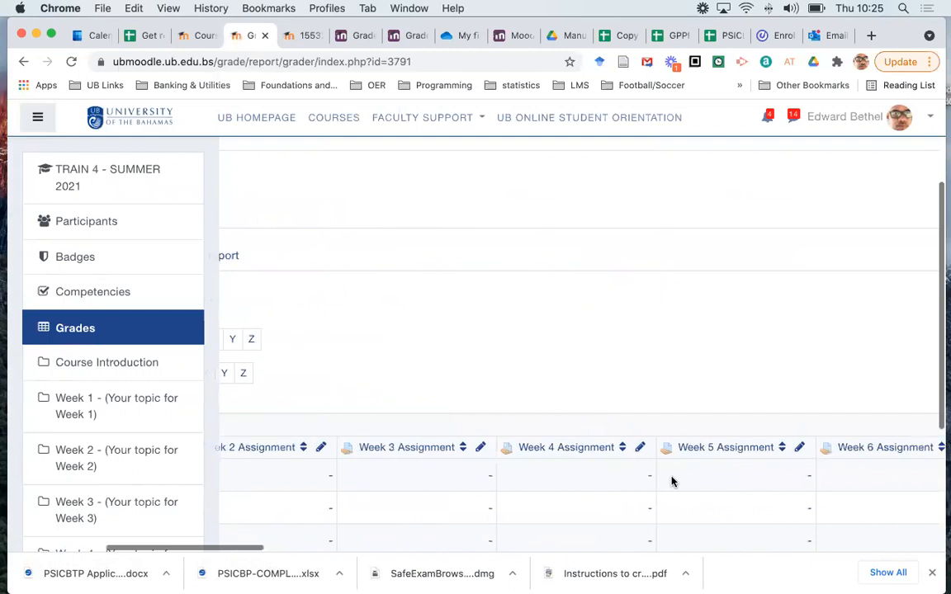
scroll(672, 482, right, 20)
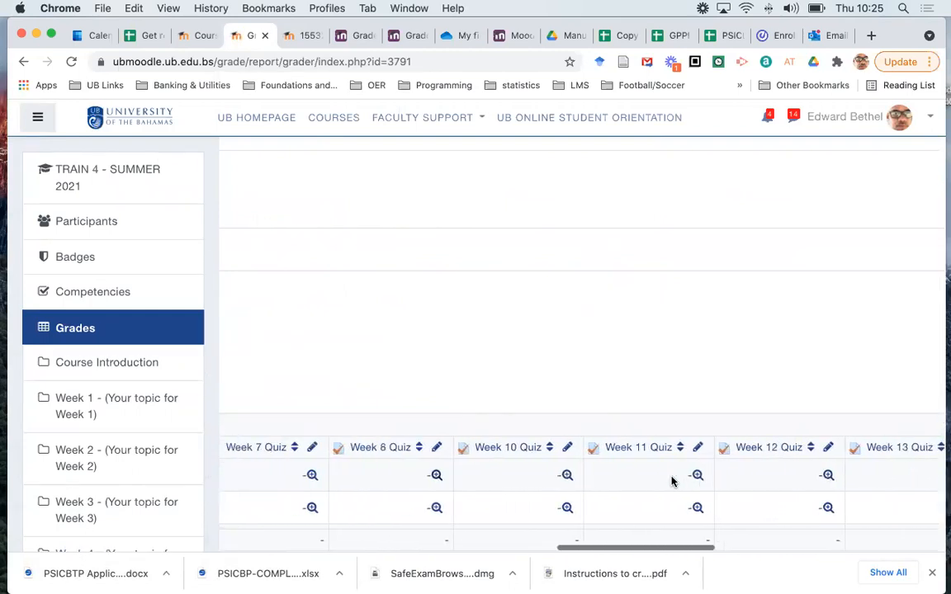
scroll(672, 482, right, 20)
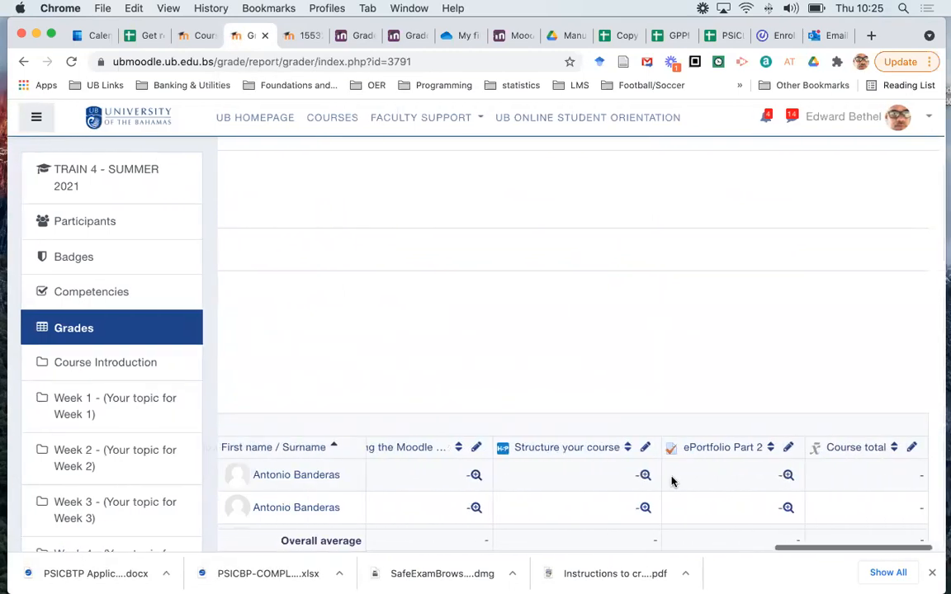
scroll(672, 482, left, 10)
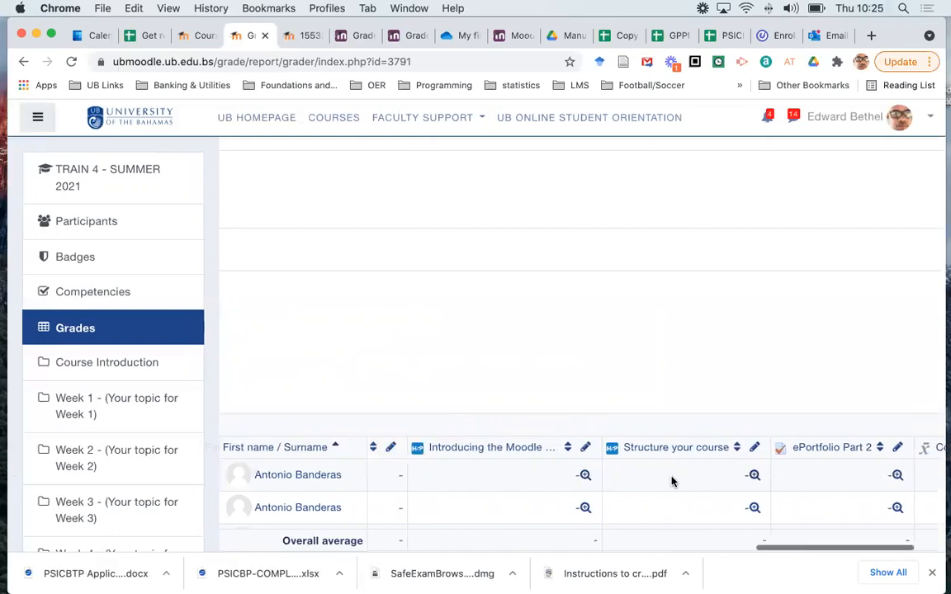
scroll(672, 482, left, 20)
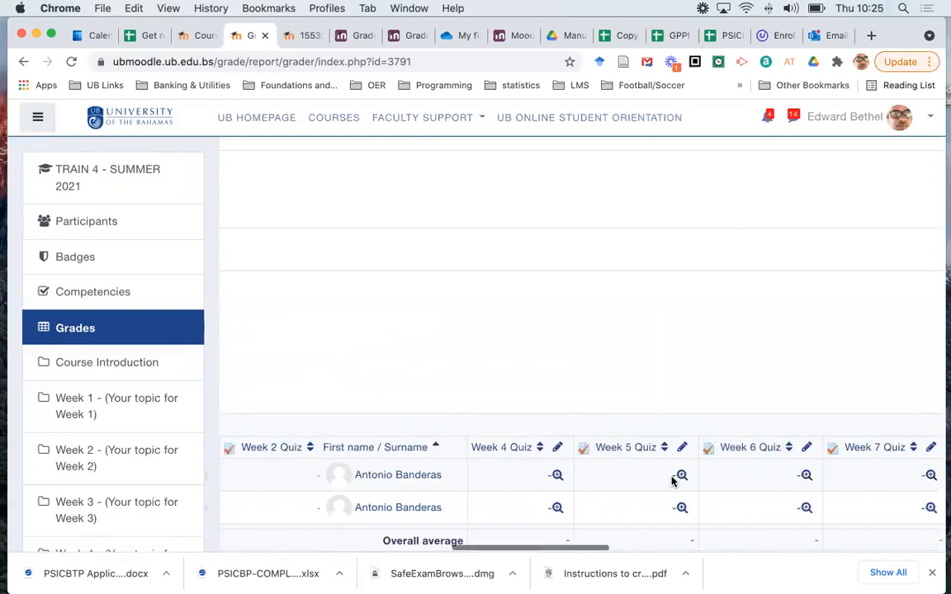
scroll(672, 482, left, 20)
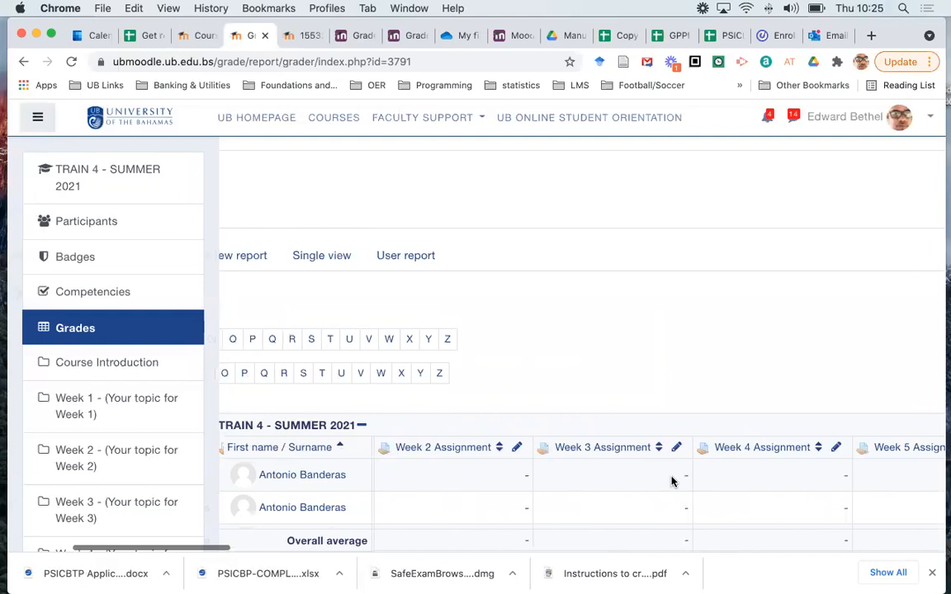
- Rearrange the browser tabs so the course outline page and the TRAIN 4 Grader report sit side by side after the Copy spreadsheet
click(307, 40)
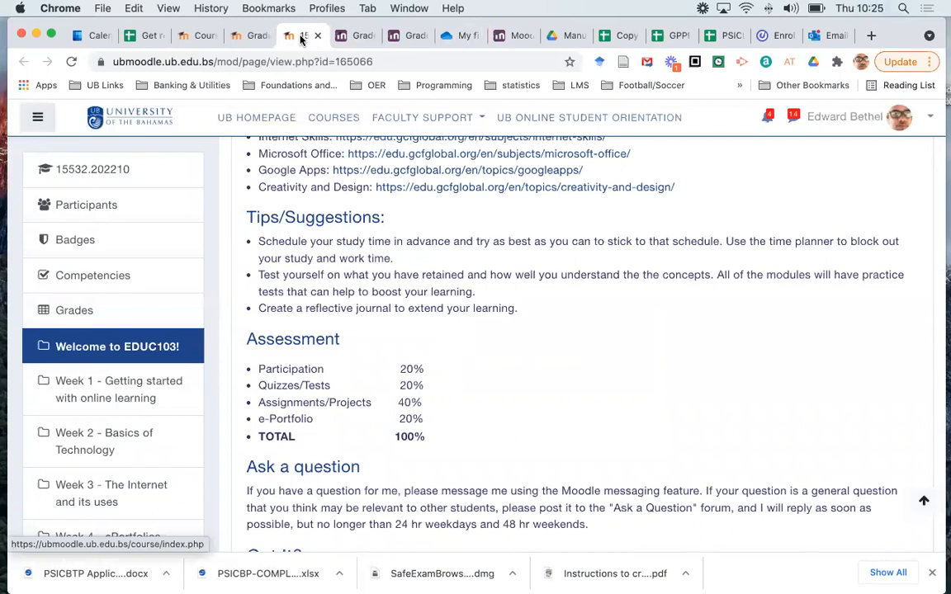
drag(302, 39, 618, 33)
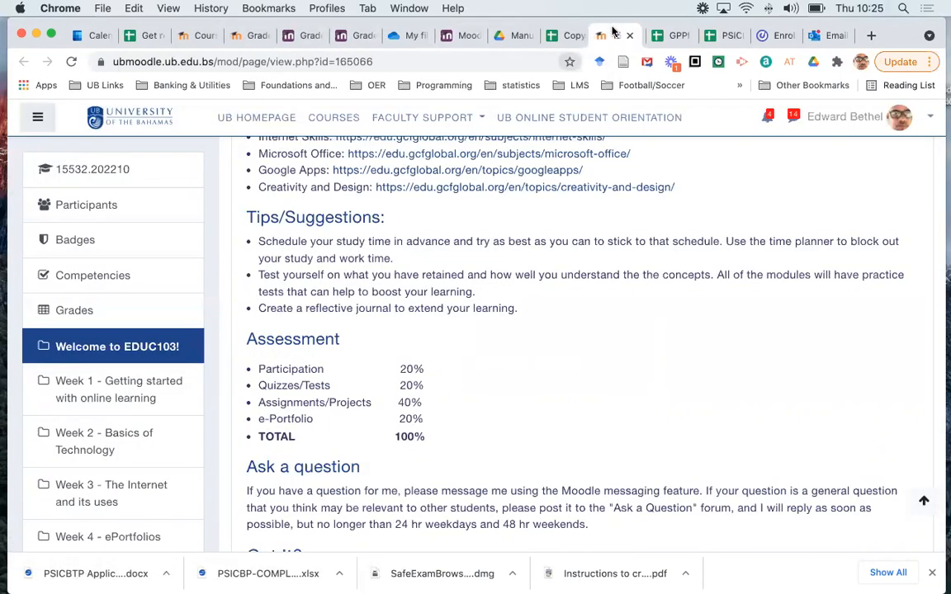
click(248, 37)
drag(331, 106, 617, 54)
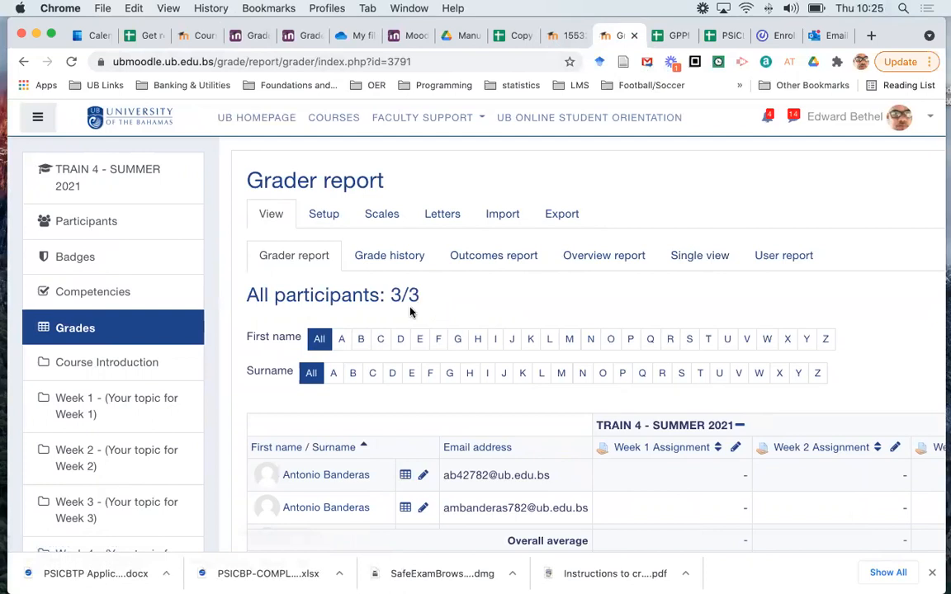
- Open the Gradebook setup of TRAIN 4 - SUMMER 2021 and examine its grade items down to the Course total
click(322, 217)
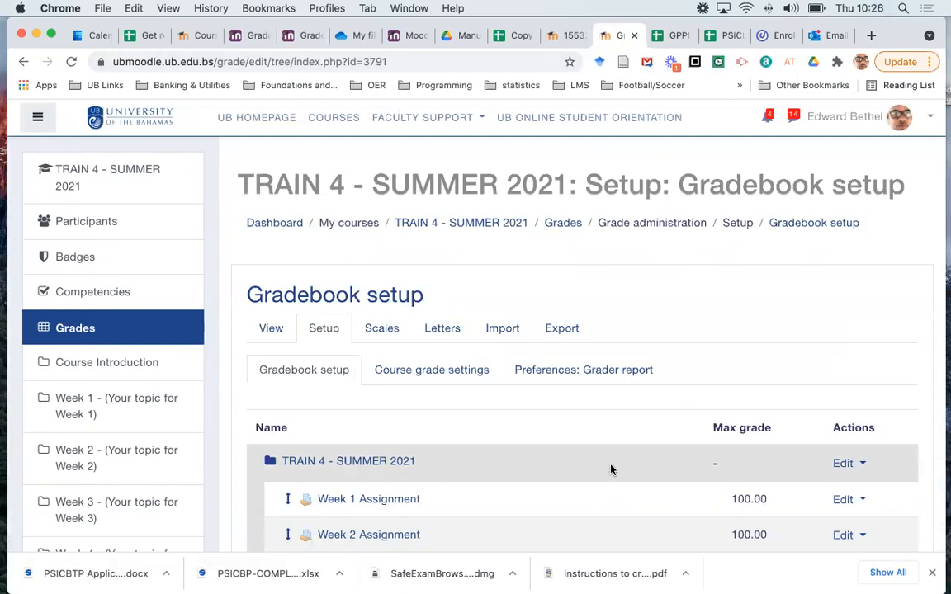
scroll(611, 469, down, 5)
scroll(611, 469, up, 4)
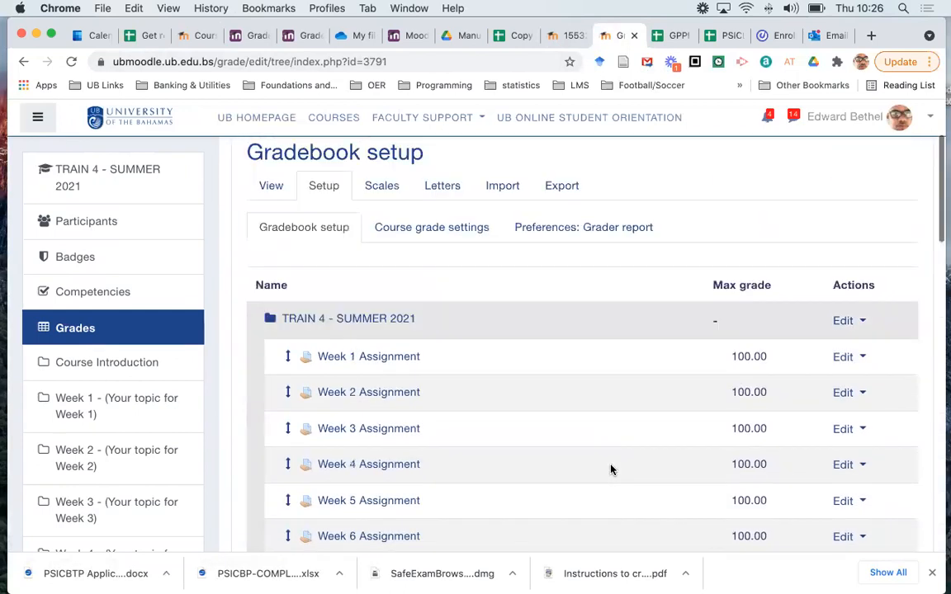
scroll(611, 469, up, 1)
scroll(611, 469, down, 8)
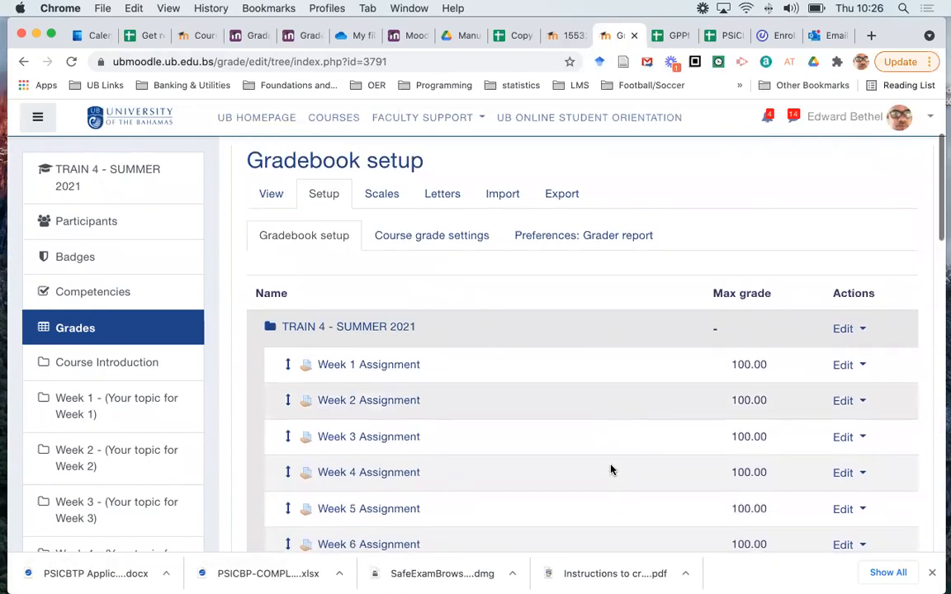
scroll(611, 469, down, 11)
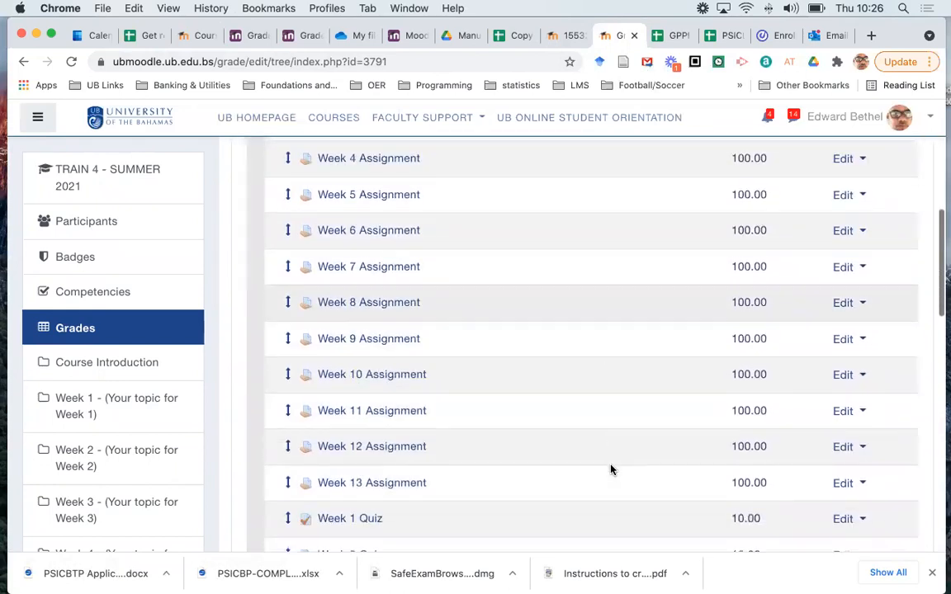
scroll(611, 469, down, 12)
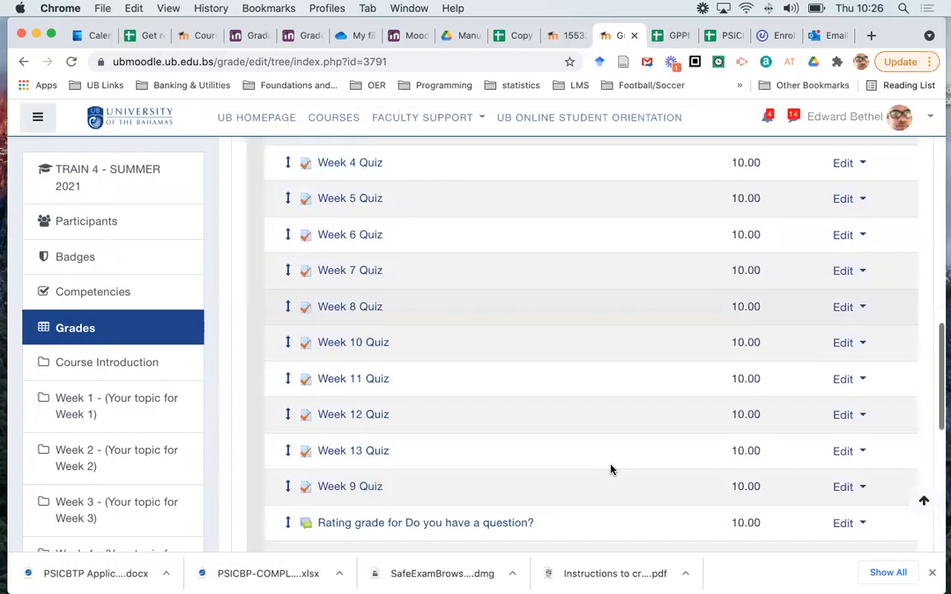
scroll(610, 469, up, 20)
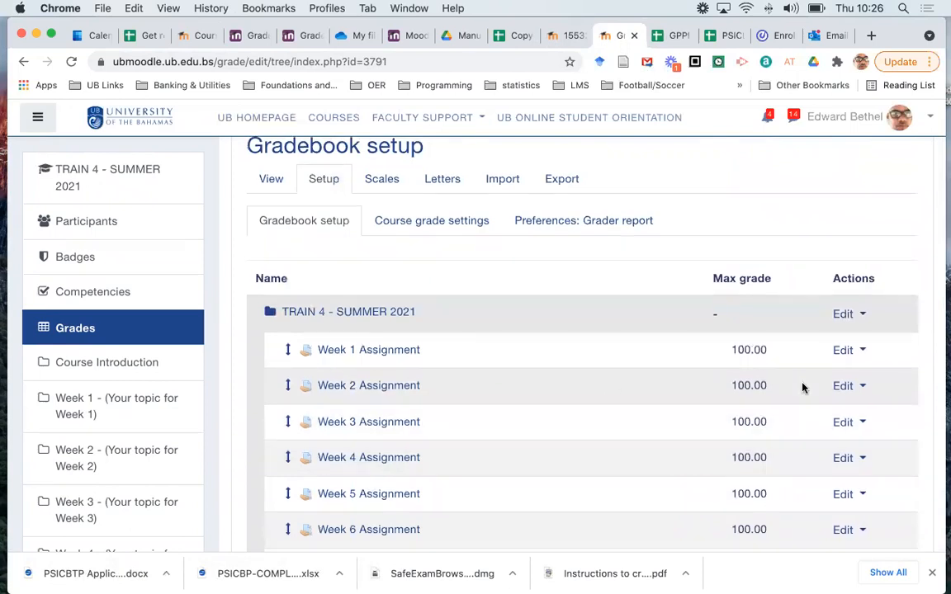
scroll(802, 388, down, 10)
scroll(802, 387, down, 10)
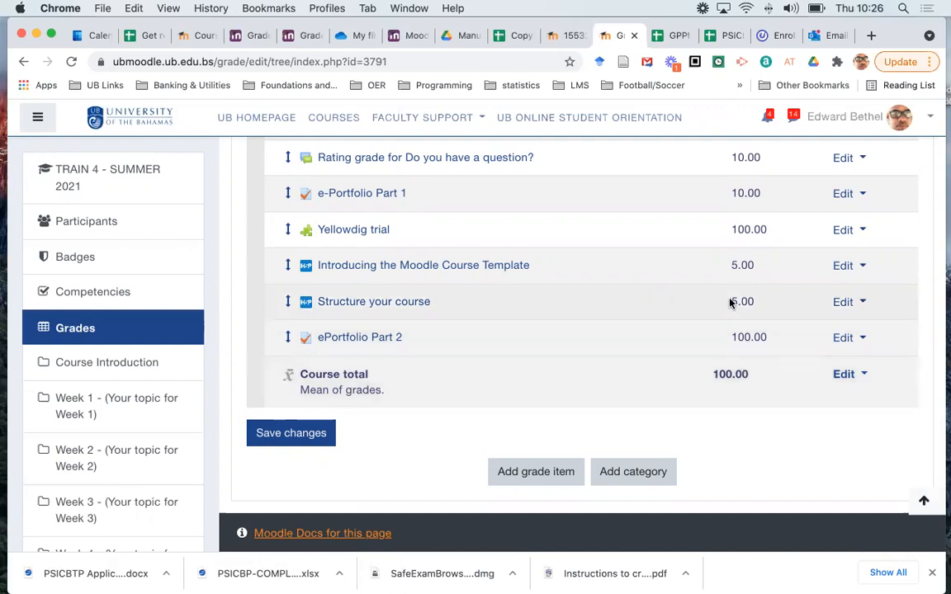
- Compare the maximum grades of the weekly assignments, quizzes, forum rating and other activities in the Gradebook setup list
scroll(728, 325, up, 15)
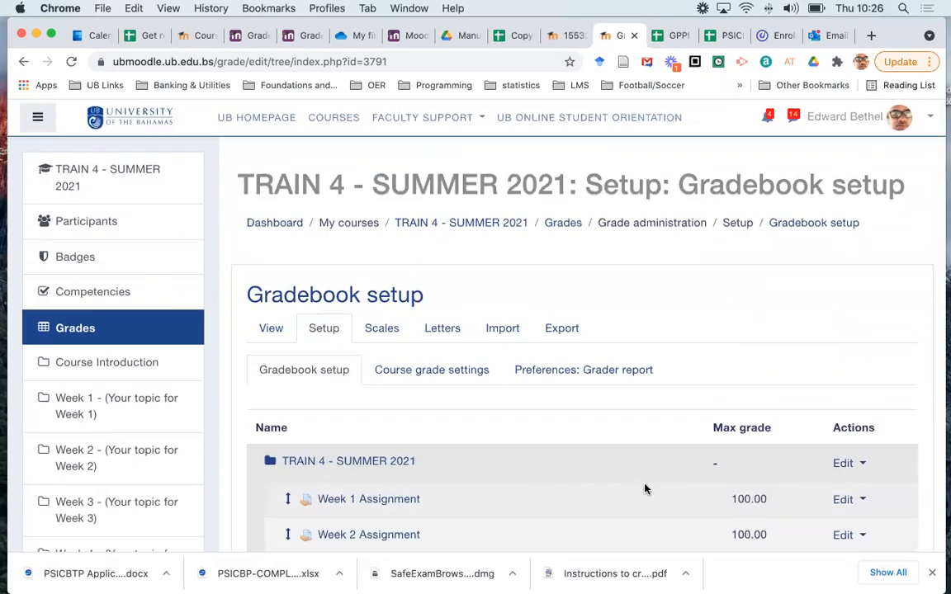
scroll(747, 497, down, 6)
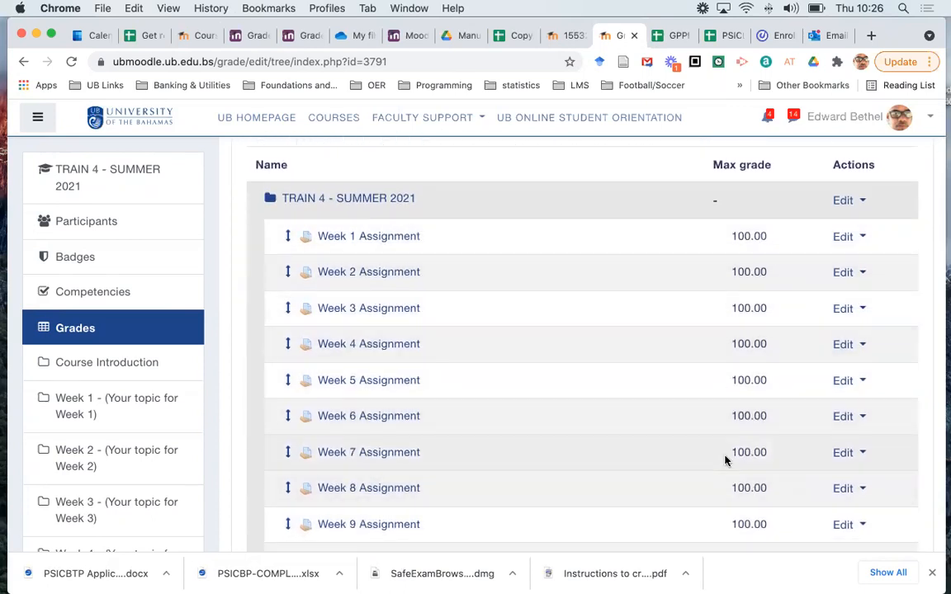
scroll(529, 314, up, 6)
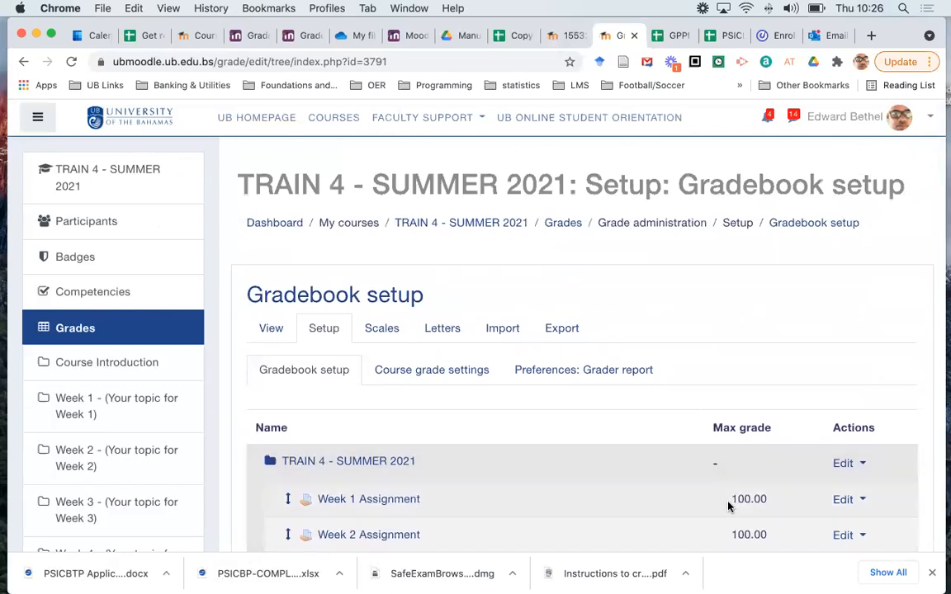
scroll(727, 505, down, 3)
scroll(728, 505, down, 5)
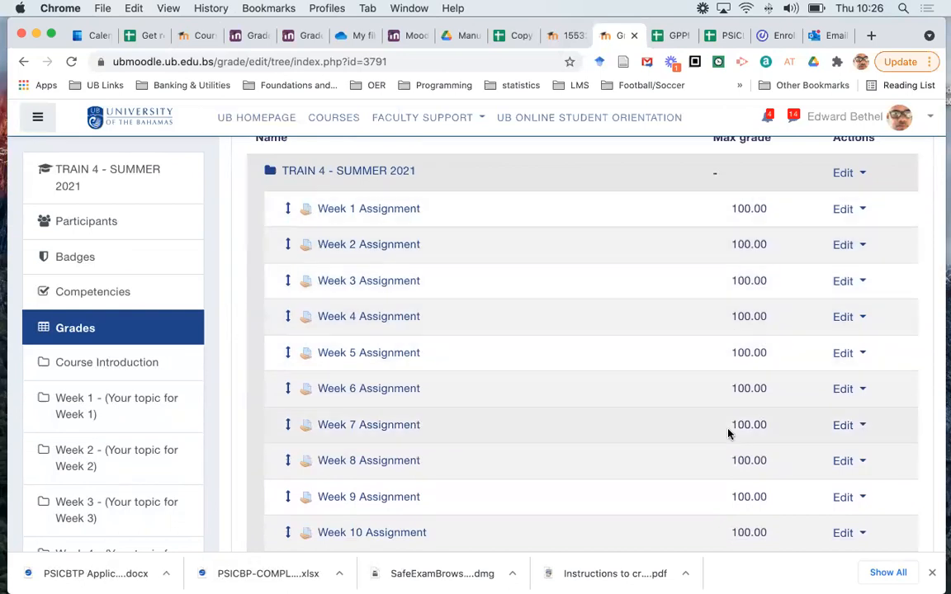
scroll(728, 433, down, 10)
scroll(728, 433, down, 12)
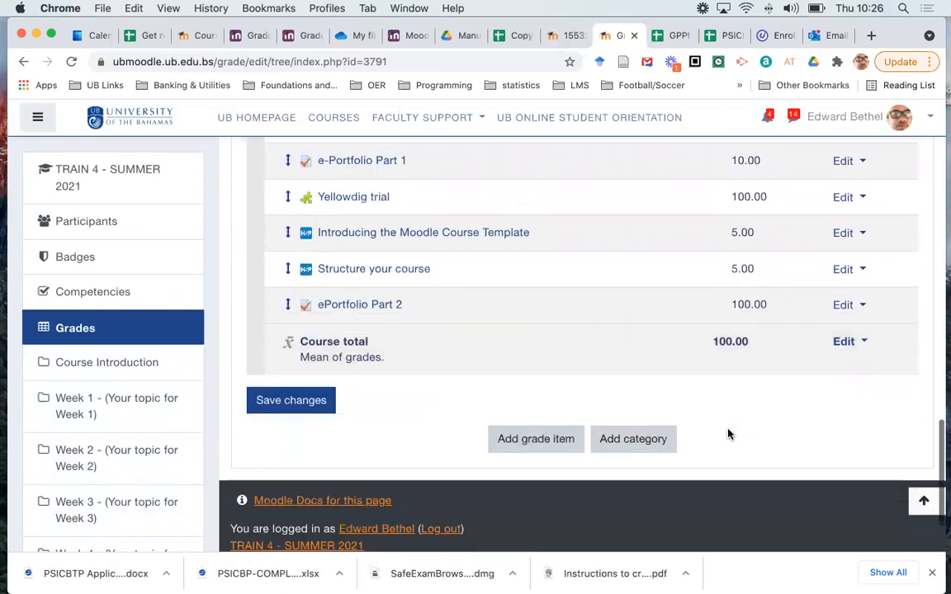
scroll(715, 374, up, 2)
scroll(714, 373, up, 10)
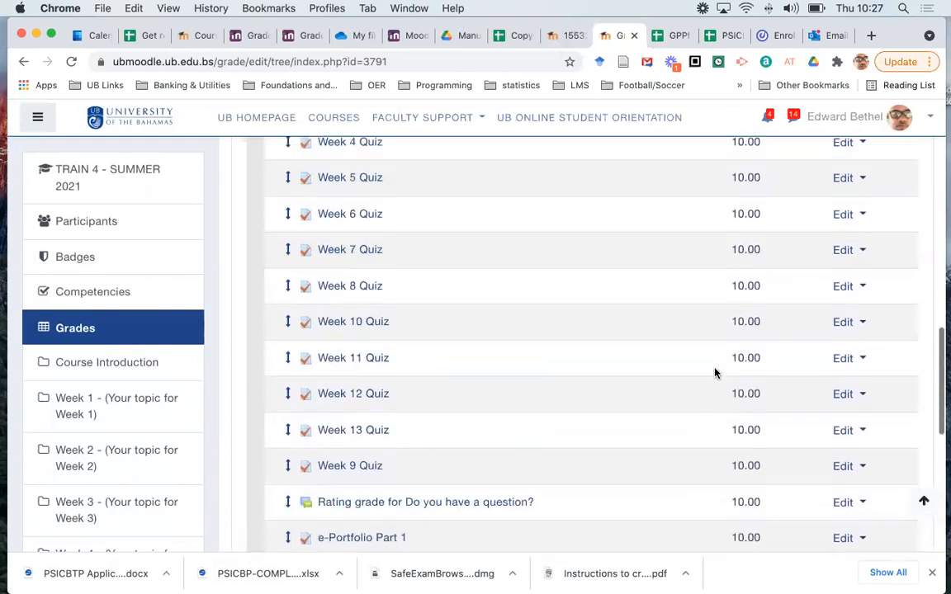
scroll(715, 373, up, 2)
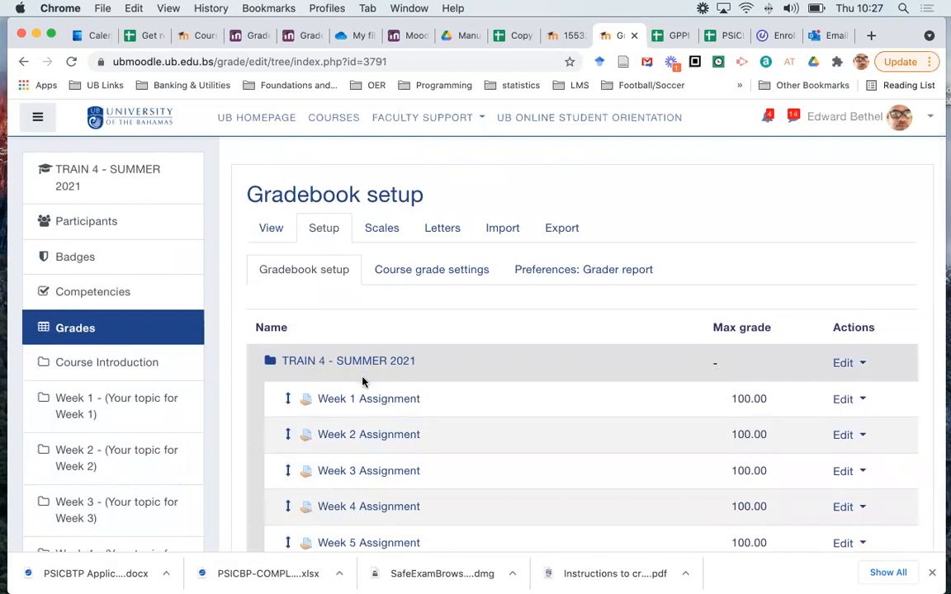
scroll(390, 403, down, 5)
scroll(391, 407, down, 6)
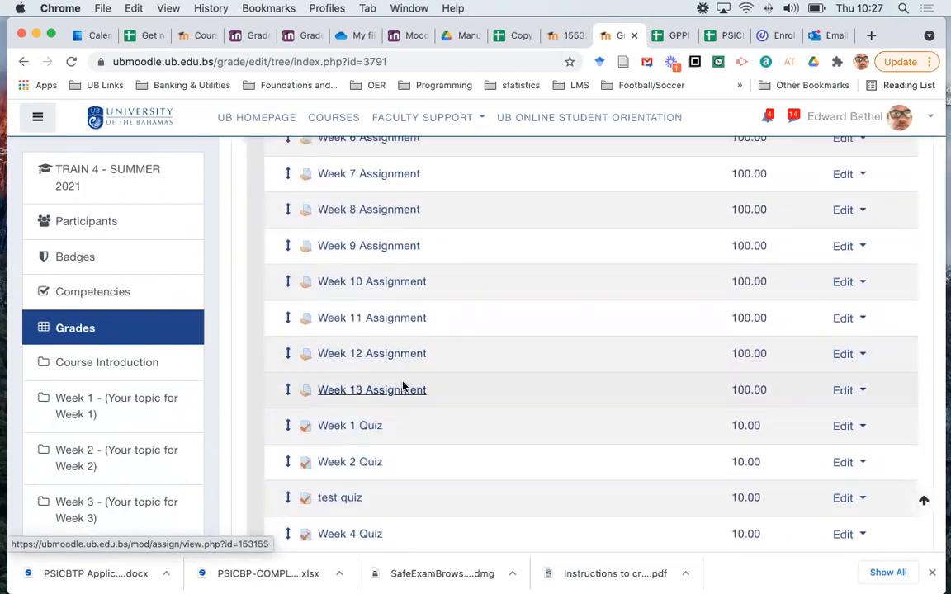
scroll(397, 405, down, 5)
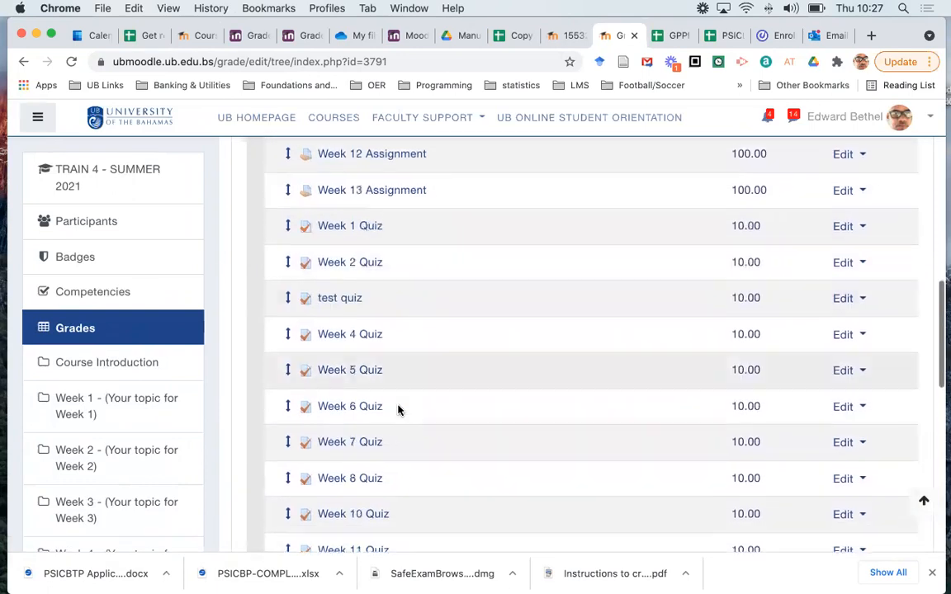
scroll(398, 409, down, 9)
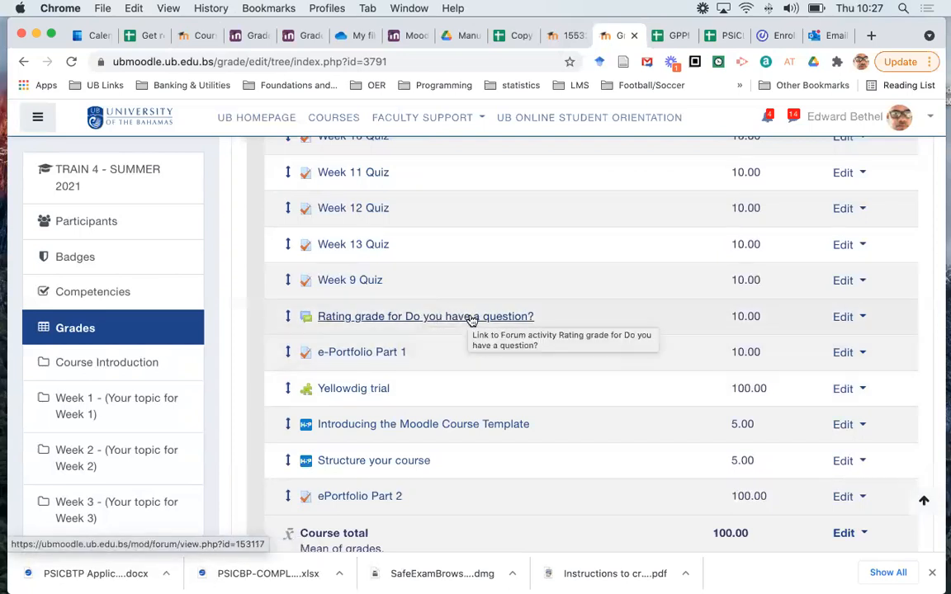
- Review the Gradebook setup list again, from the quizzes and e-Portfolio items to Course total and back to the weekly assignments
scroll(435, 394, down, 1)
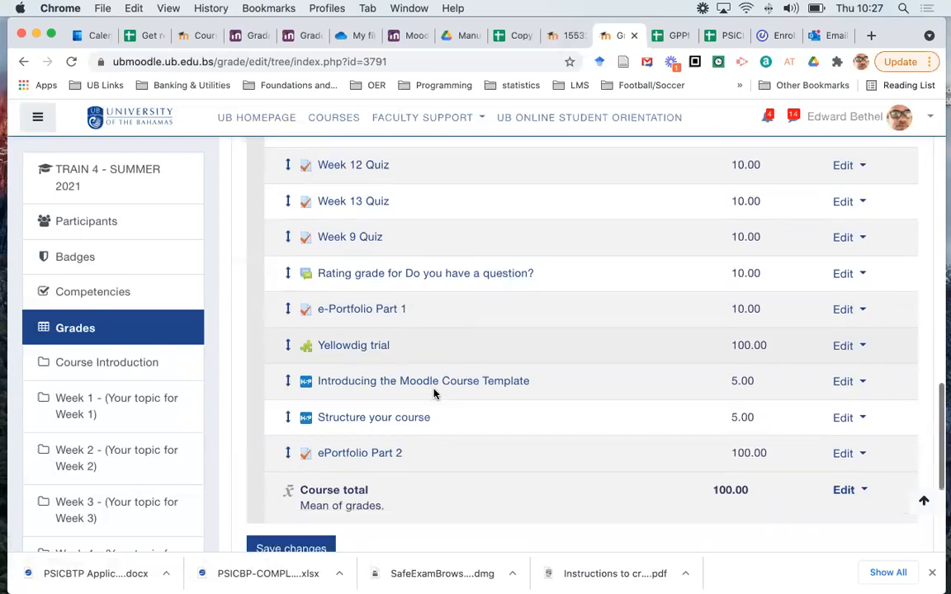
scroll(435, 394, down, 2)
scroll(435, 394, up, 3)
scroll(433, 393, up, 3)
scroll(433, 392, down, 6)
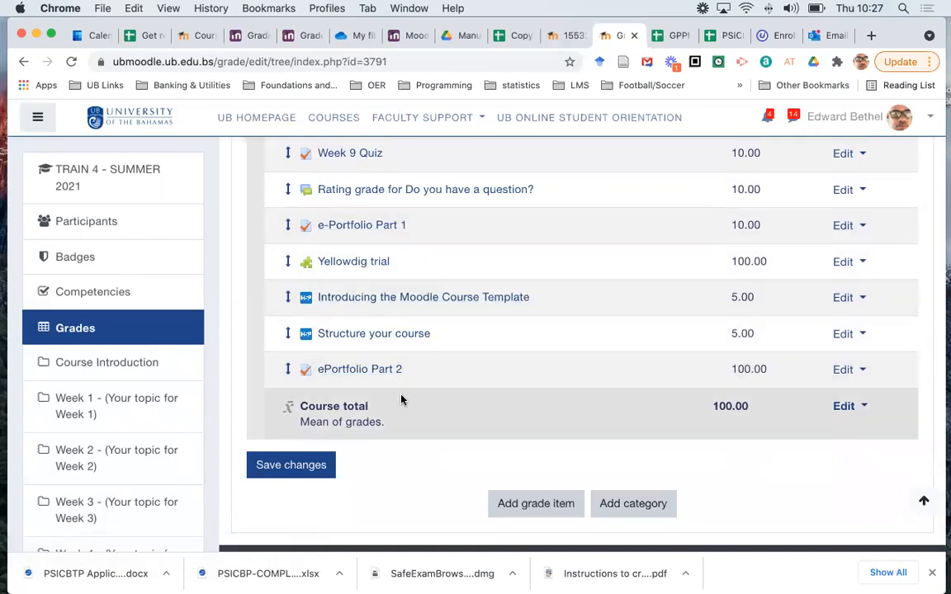
scroll(633, 340, up, 5)
scroll(633, 340, up, 10)
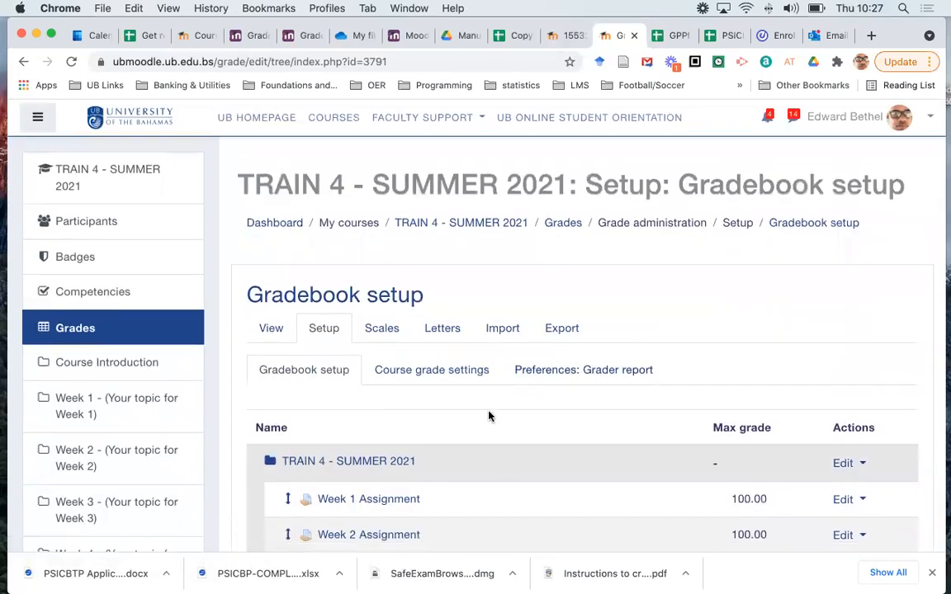
scroll(489, 416, down, 5)
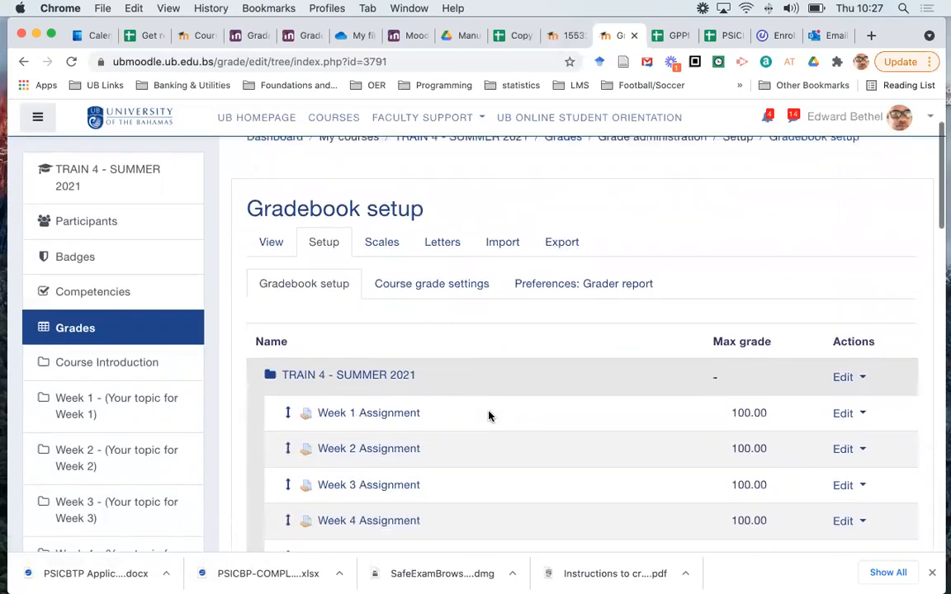
scroll(489, 416, down, 3)
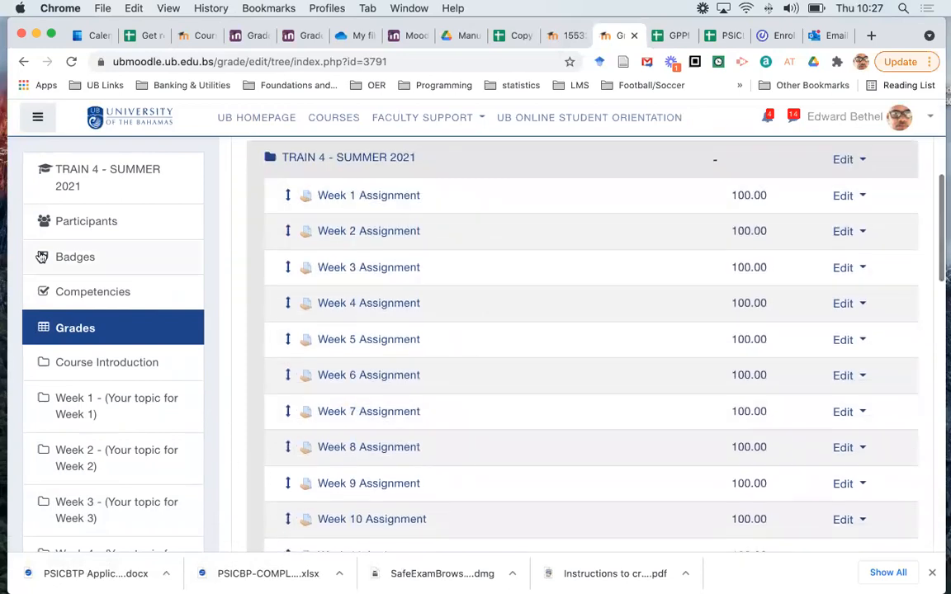
- Hide the course navigation, start a new grade category, and name it Participation after the first item in the course outline's Assessment list
click(37, 120)
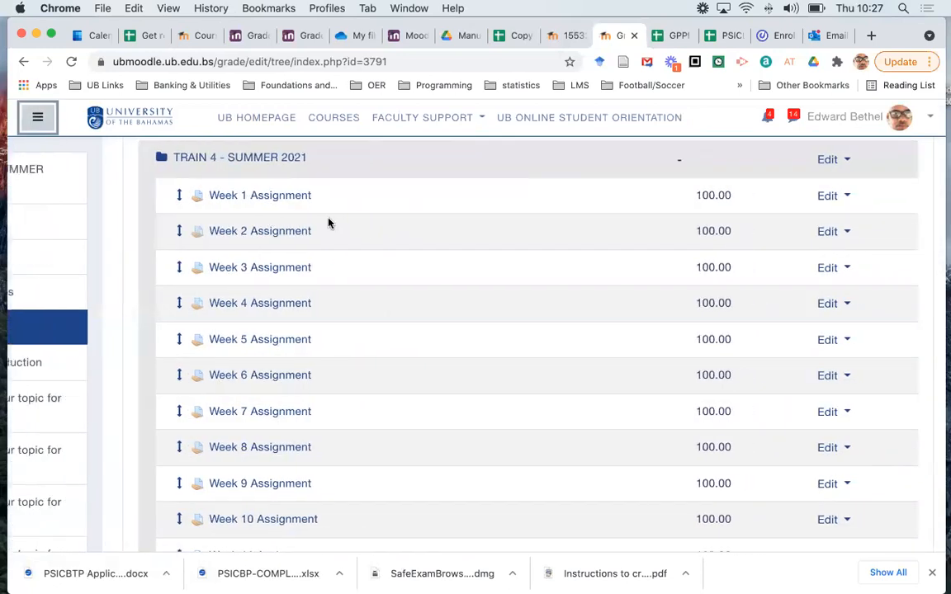
scroll(374, 277, down, 15)
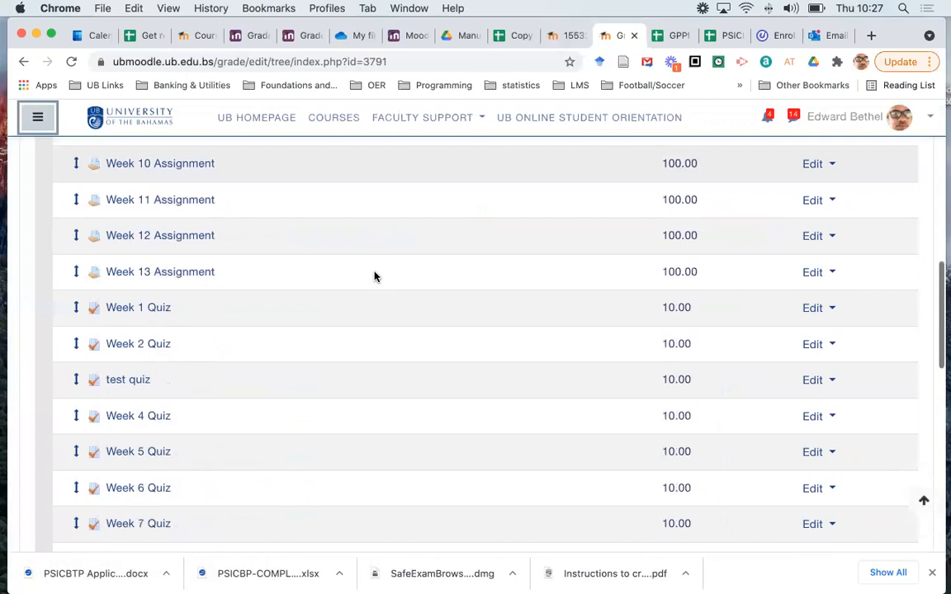
scroll(374, 276, down, 6)
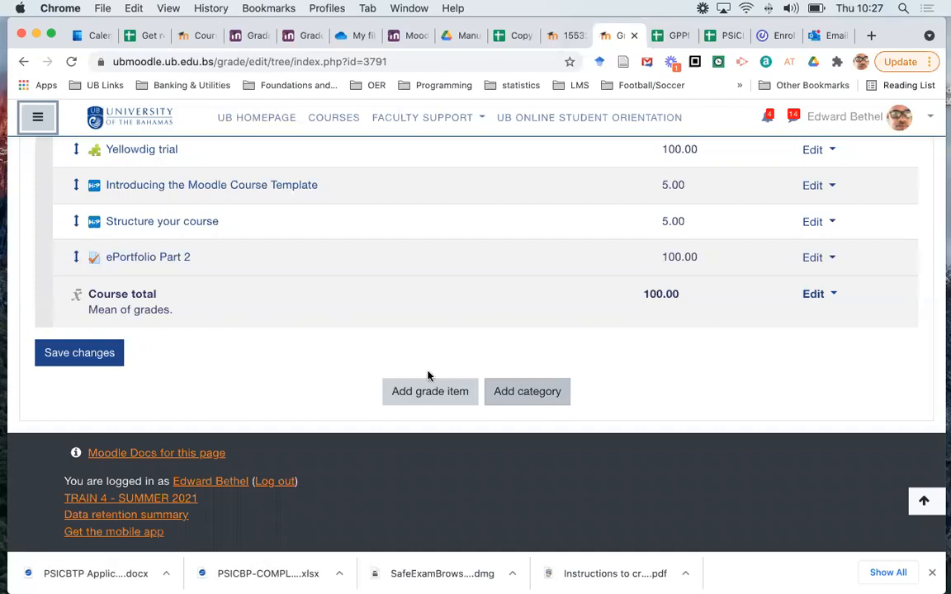
click(539, 393)
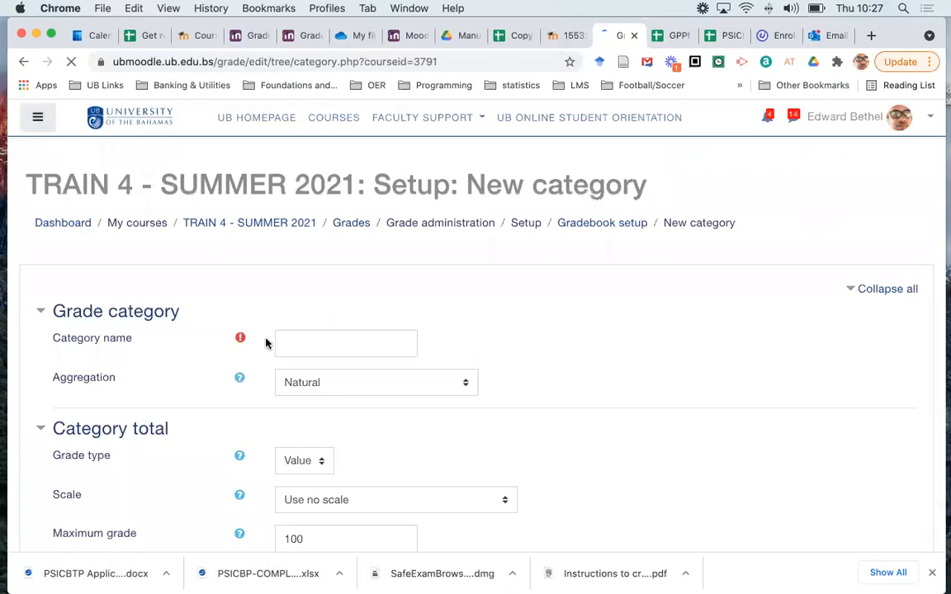
click(297, 344)
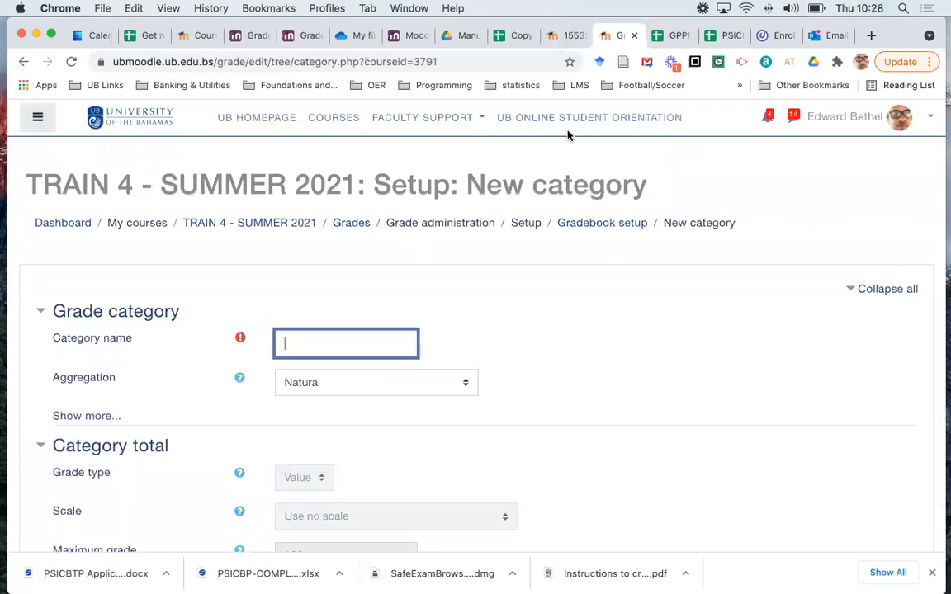
click(564, 35)
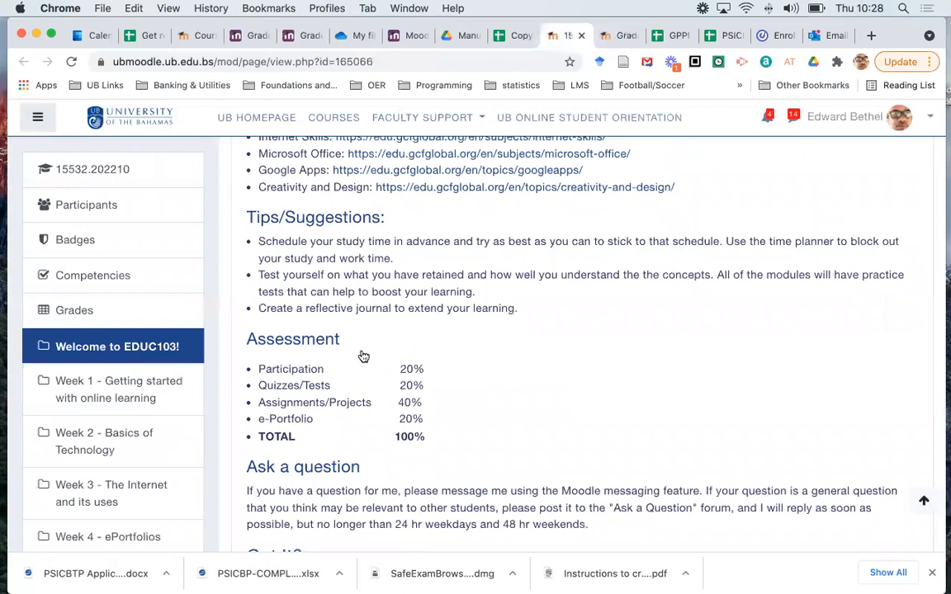
click(614, 36)
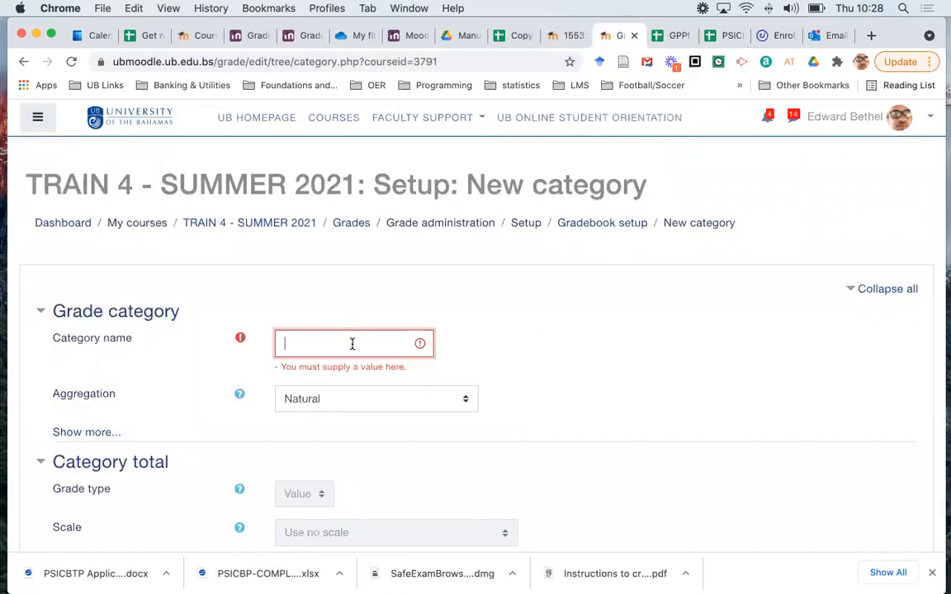
text(Participation)
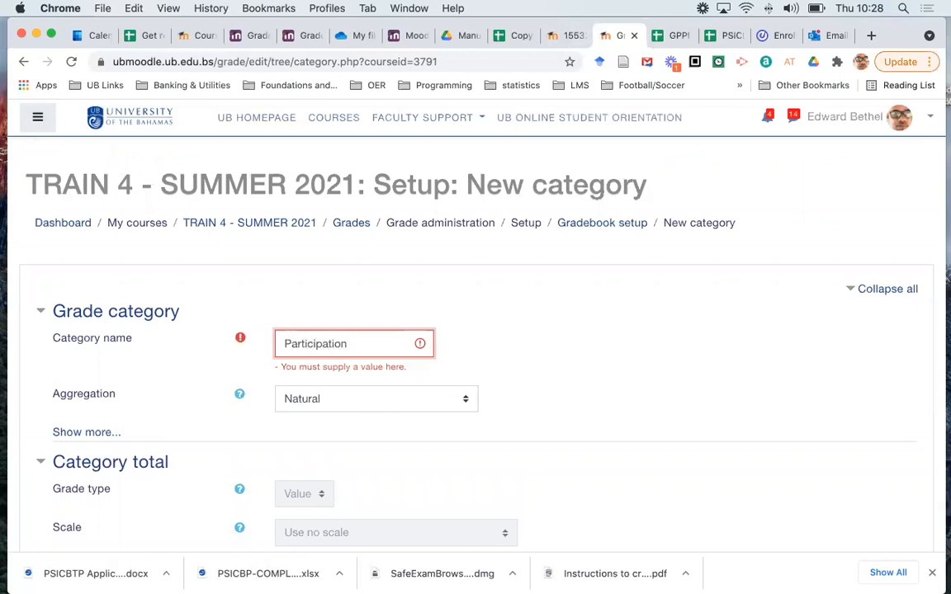
- Reveal the category's additional settings, set its aggregation to Mean of grades, and turn off Exclude empty grades
click(92, 432)
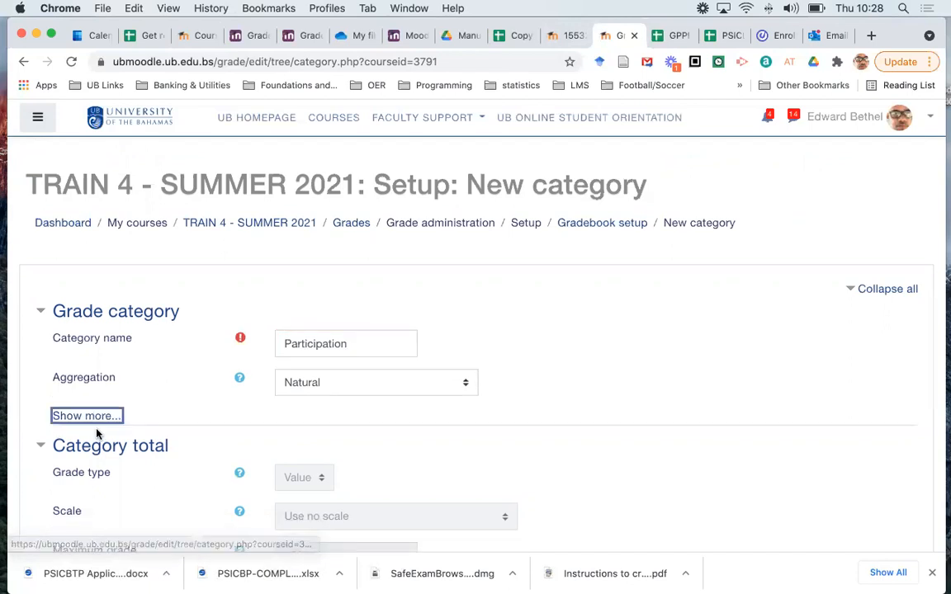
click(89, 417)
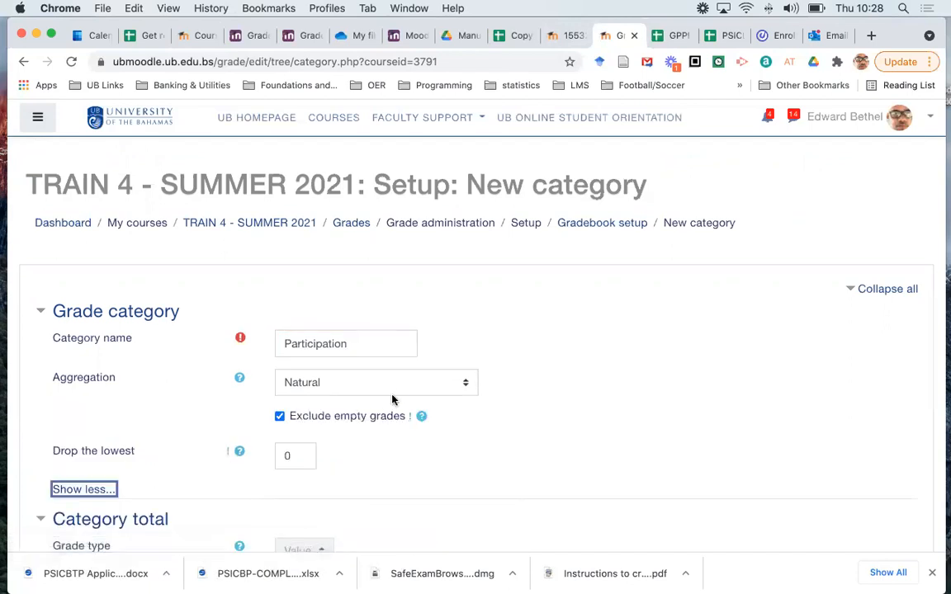
click(413, 391)
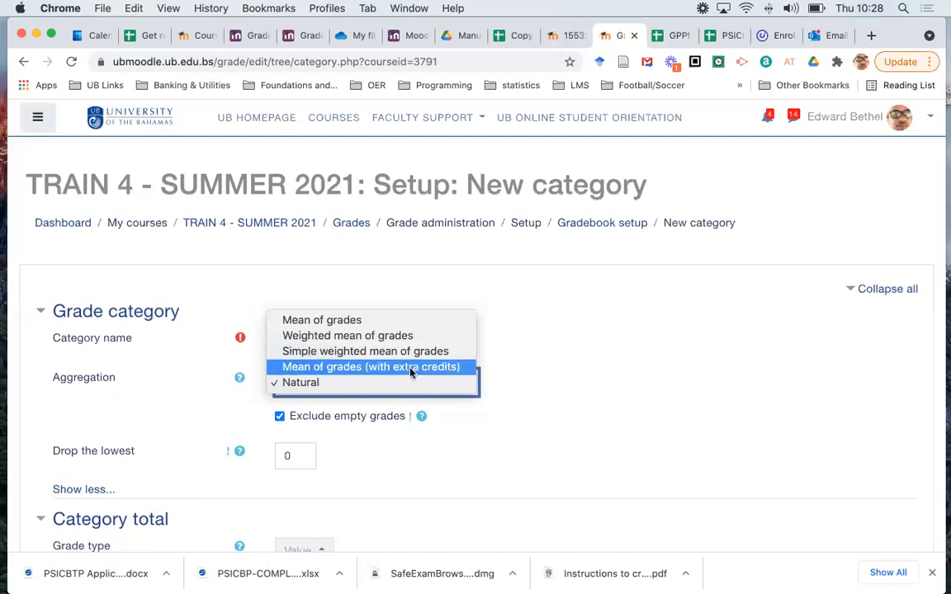
click(411, 373)
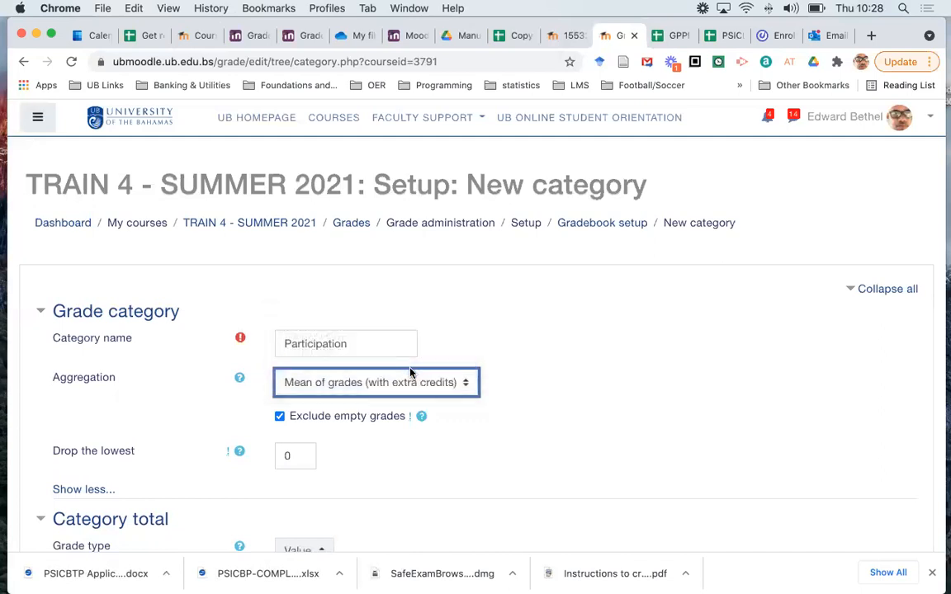
click(369, 382)
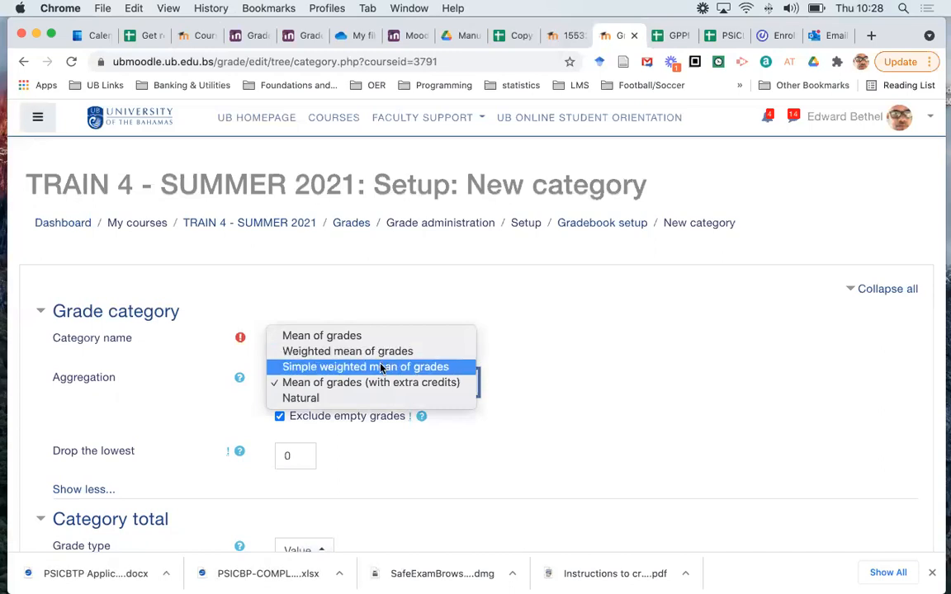
click(367, 337)
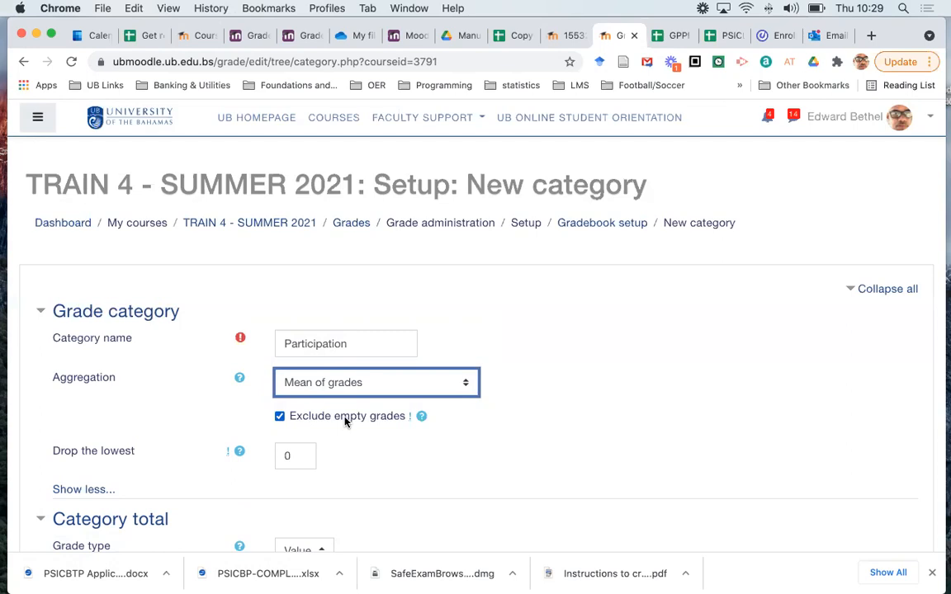
click(279, 416)
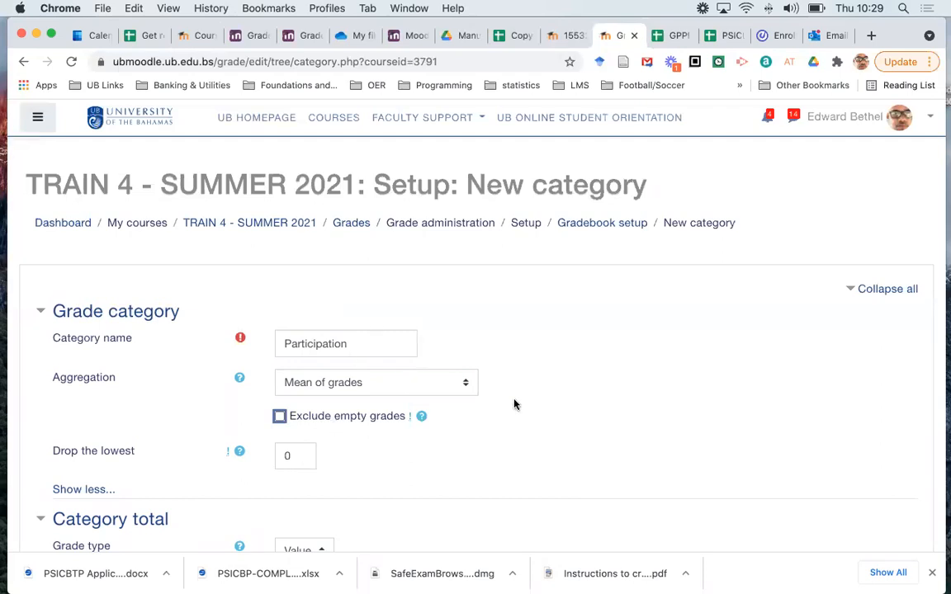
- Check the Participation weighting in the course outline and set the category total's maximum grade to 20
scroll(514, 404, down, 5)
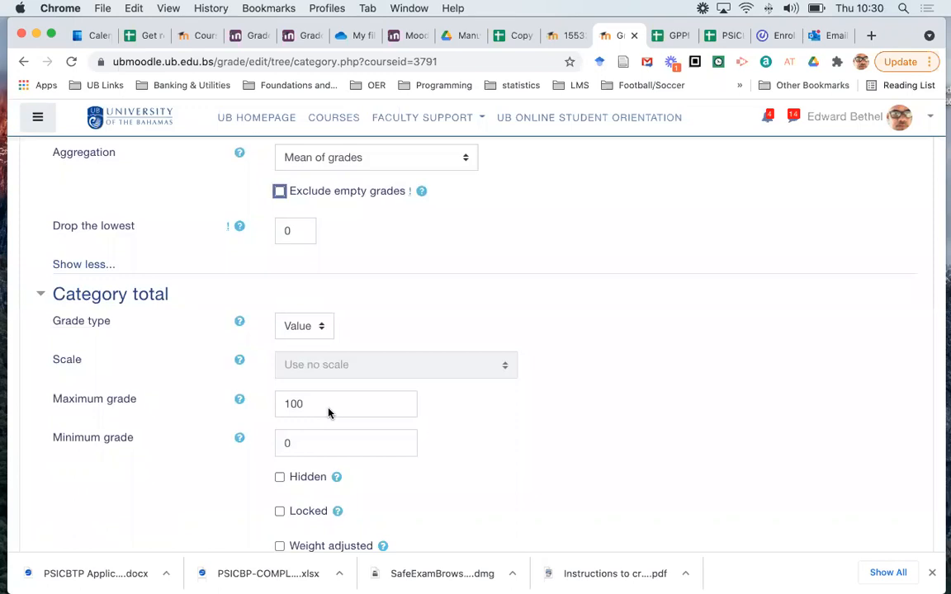
click(568, 35)
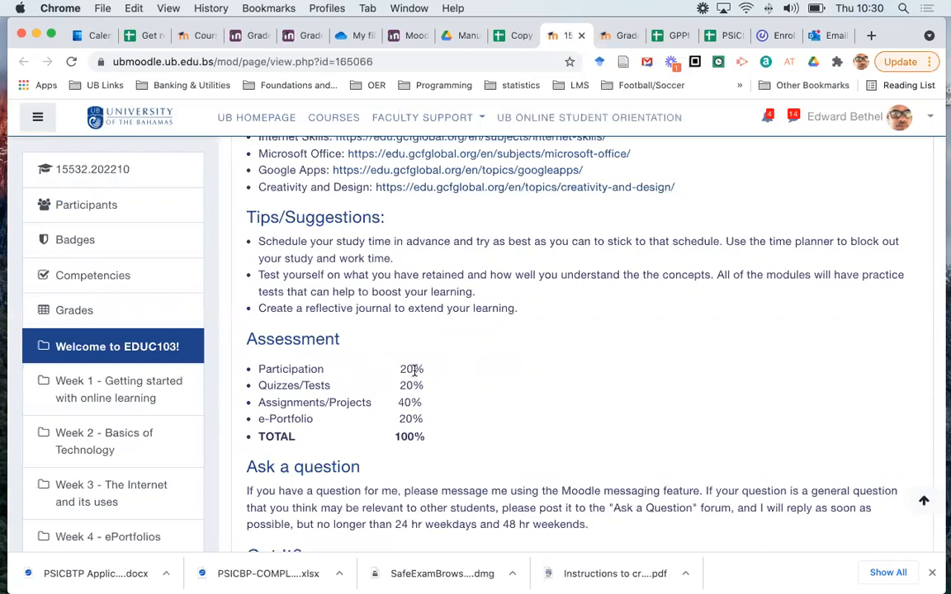
click(615, 35)
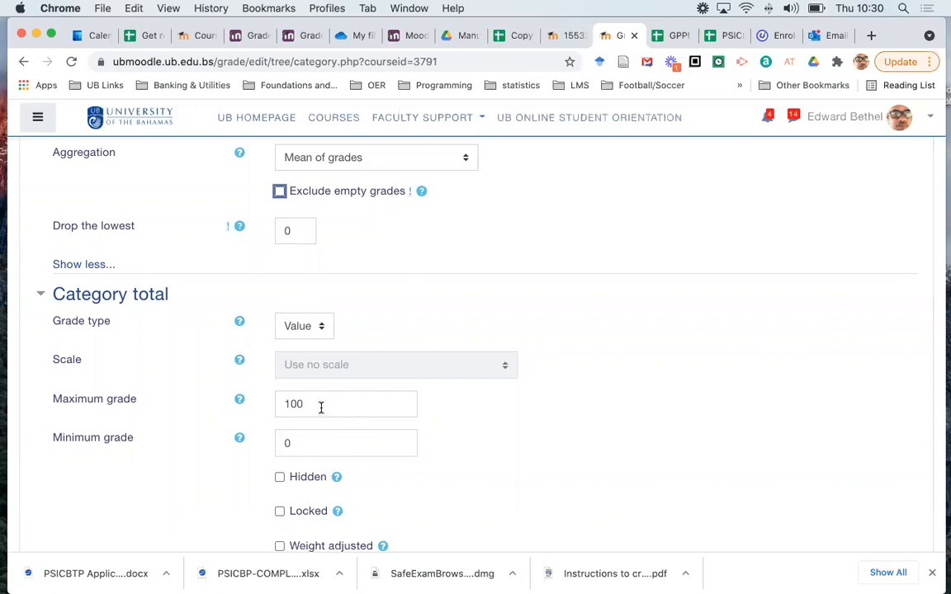
double_click(321, 407)
text(20)
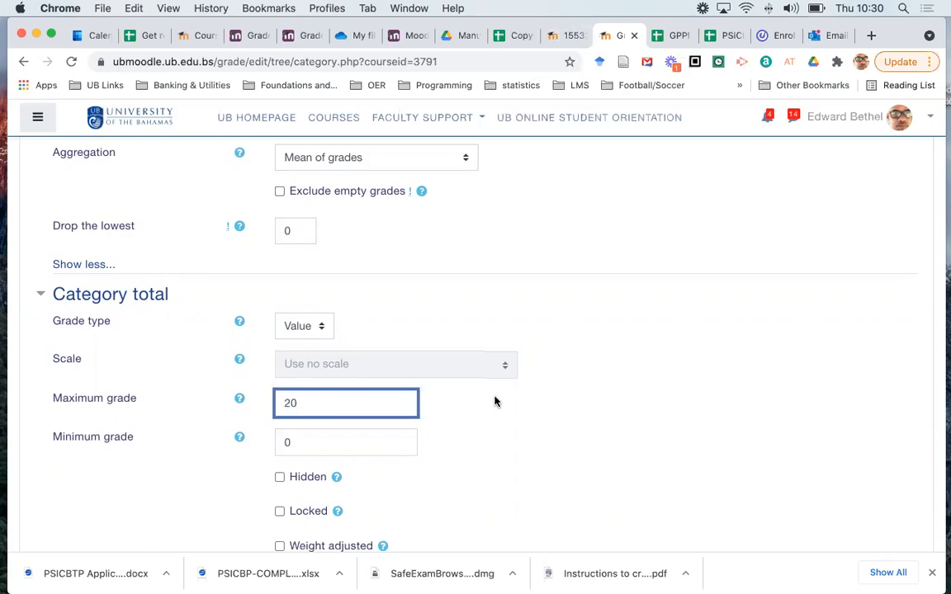
- Expand the category total's additional settings and examine them, including the grade display type choices, keeping Default (Real)
scroll(494, 400, down, 5)
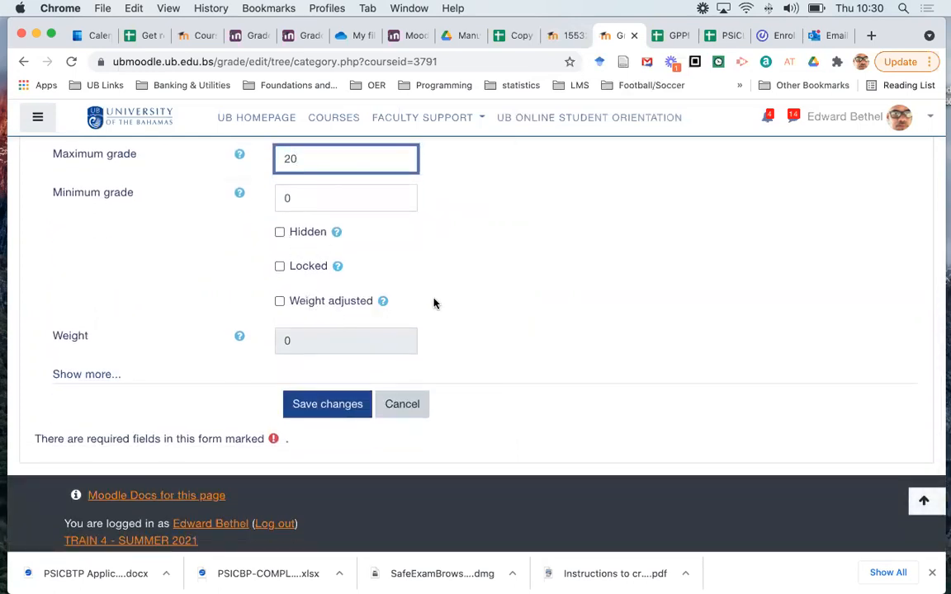
click(103, 376)
scroll(544, 345, down, 5)
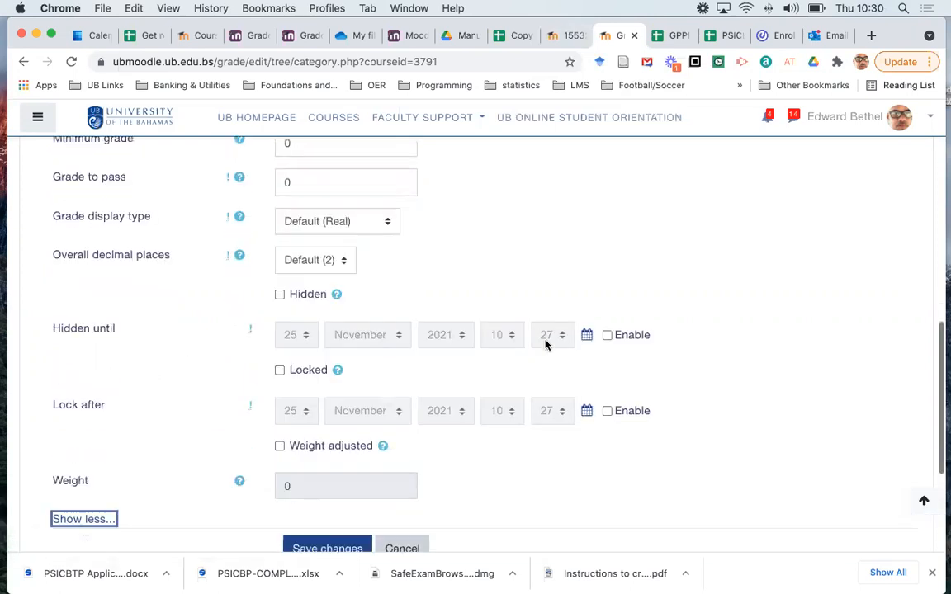
scroll(545, 345, up, 5)
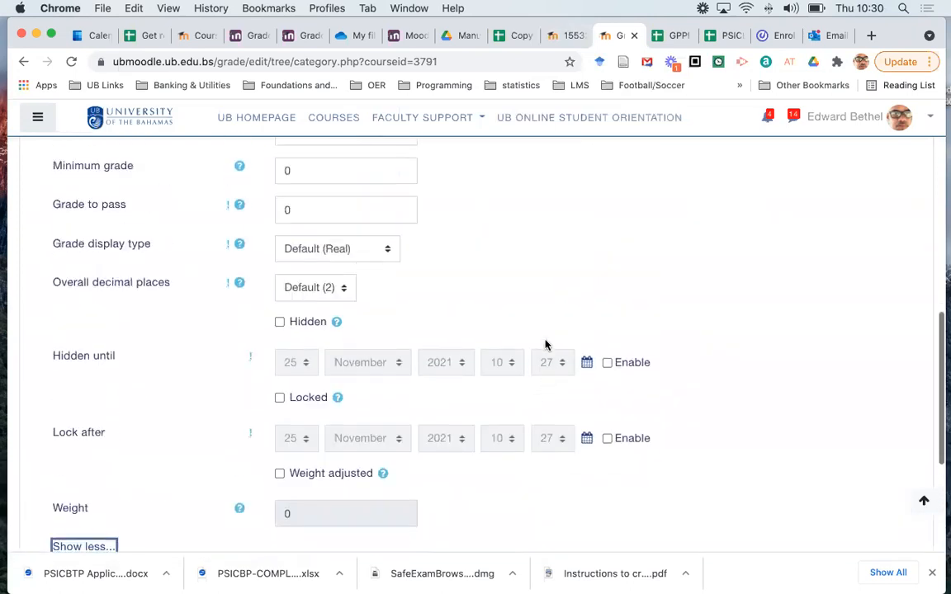
scroll(545, 345, down, 2)
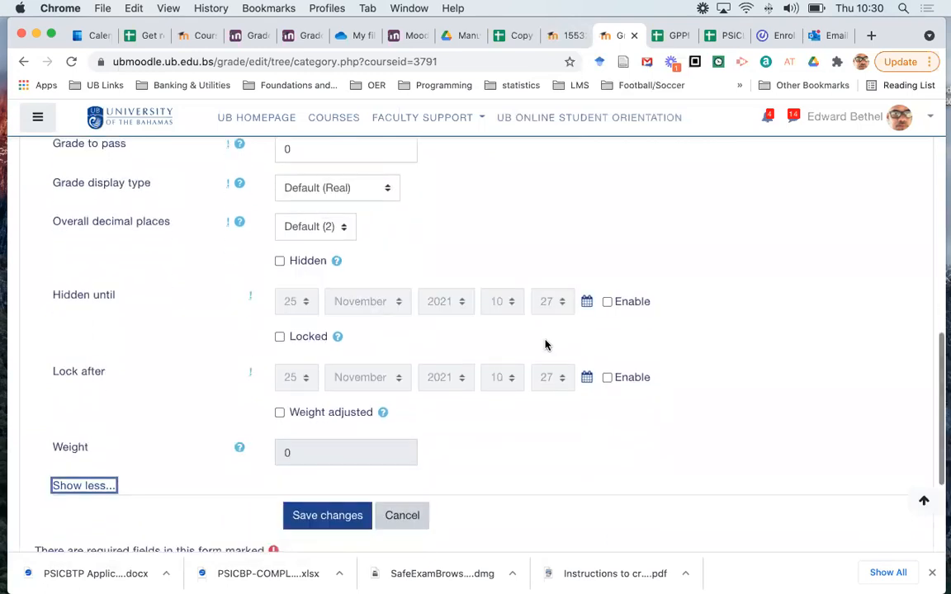
scroll(544, 345, up, 2)
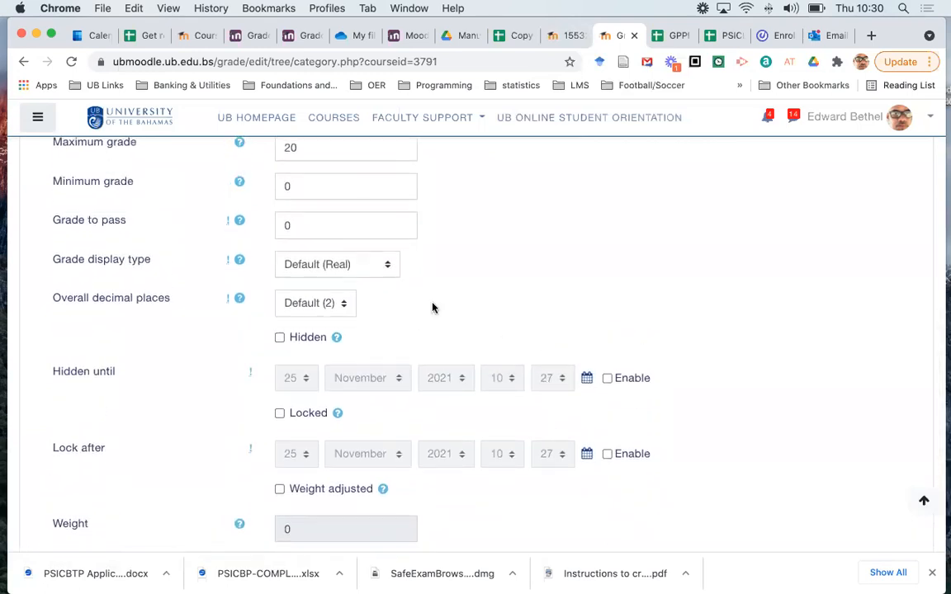
scroll(460, 269, up, 2)
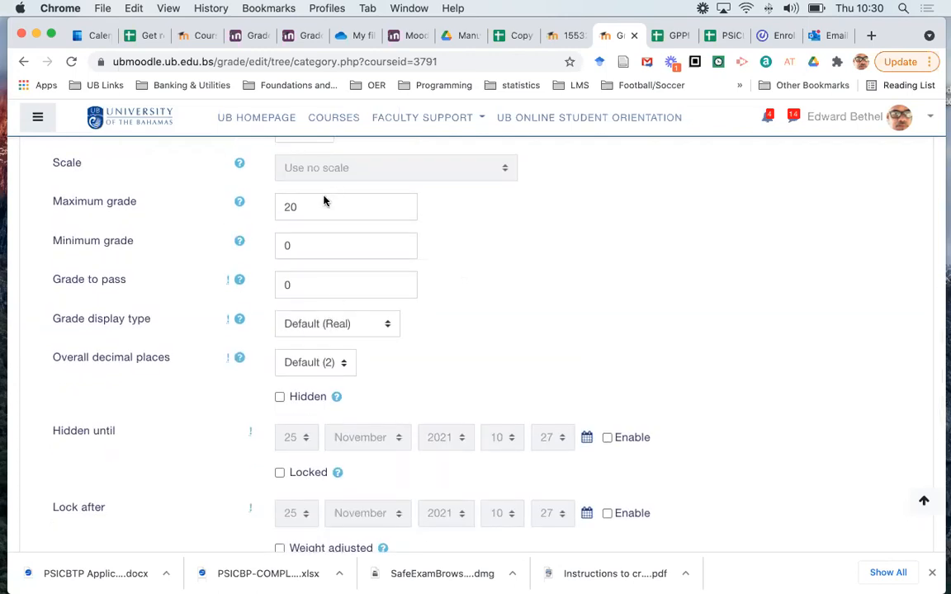
click(350, 328)
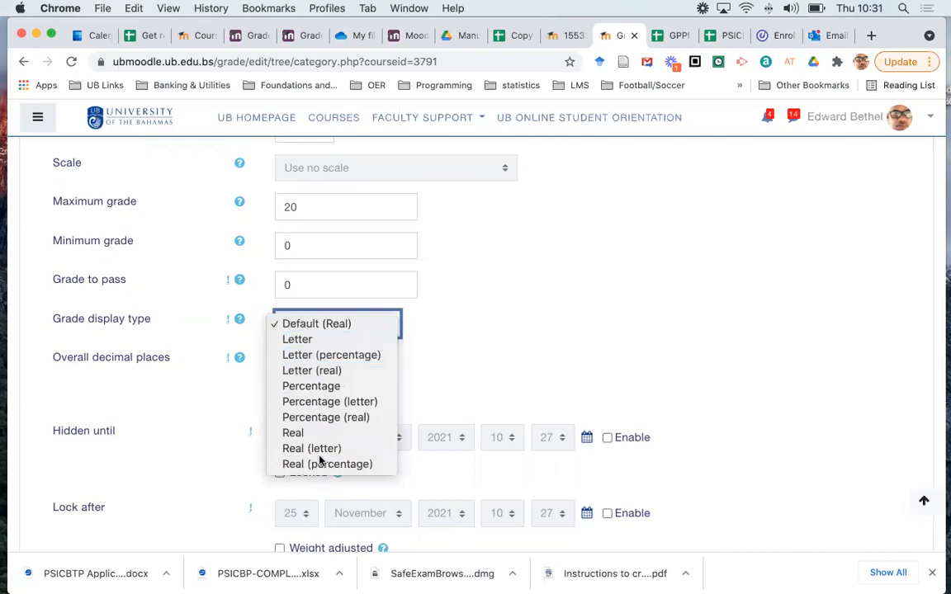
click(340, 324)
- Save the Participation category and locate it with its total near the end of the Gradebook setup list
scroll(486, 352, down, 5)
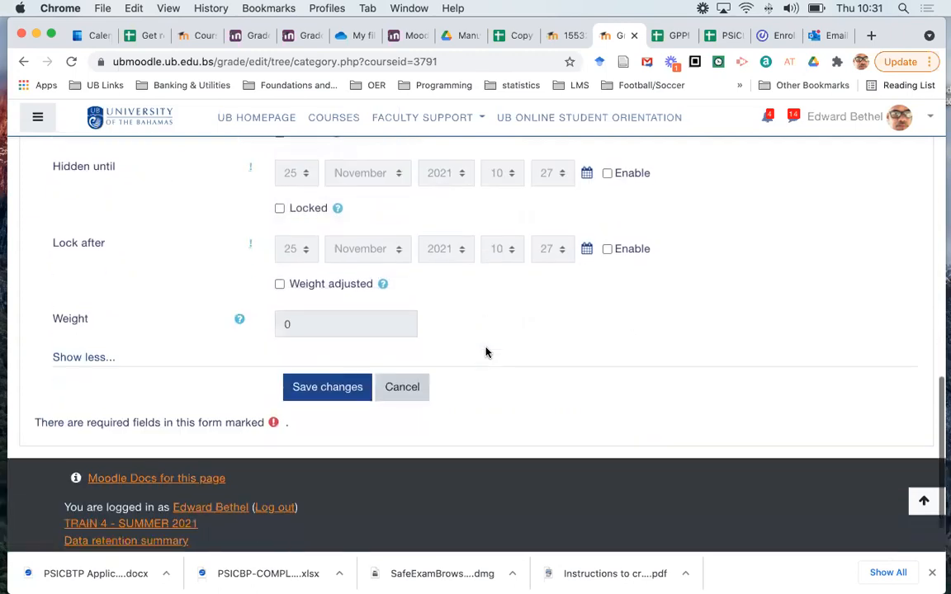
click(326, 389)
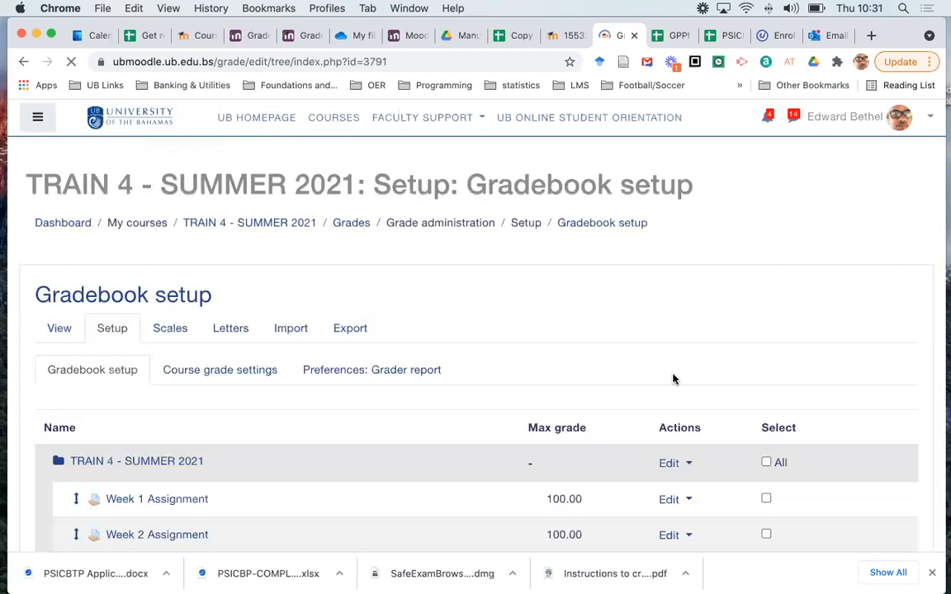
scroll(672, 379, down, 10)
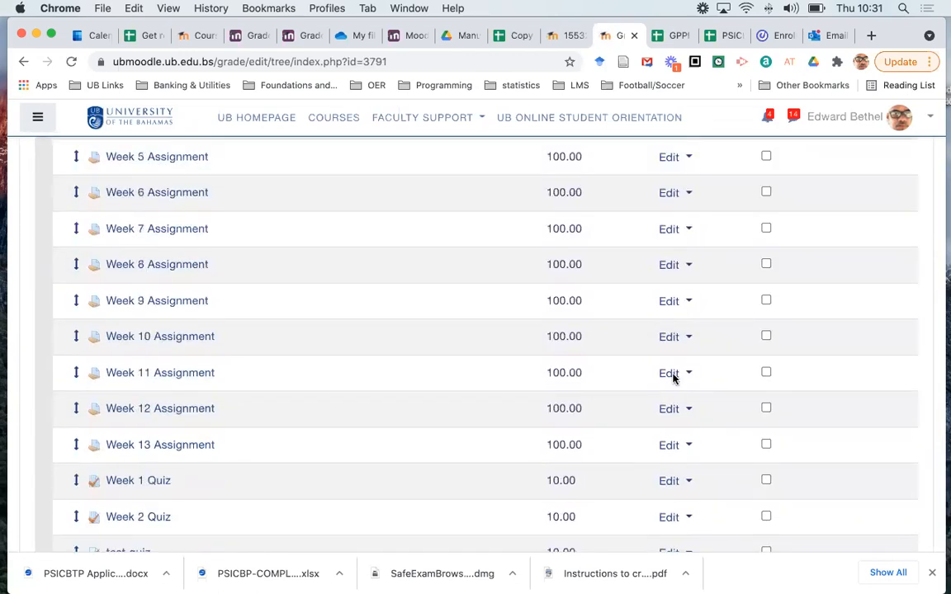
scroll(672, 379, down, 10)
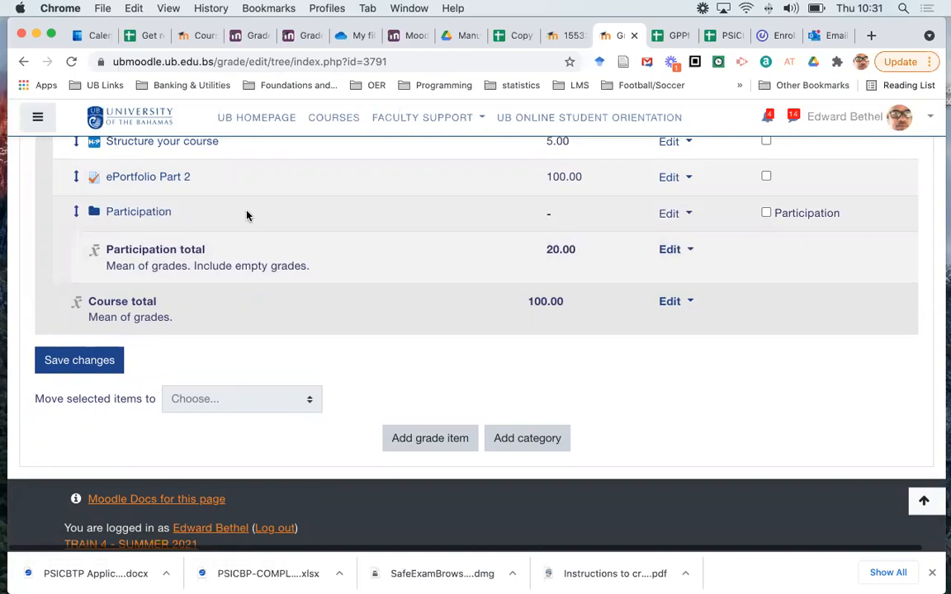
- Review the gradebook items and the course outline's assessment list, and start a new grade category named Quizzes/Tests
scroll(246, 215, up, 6)
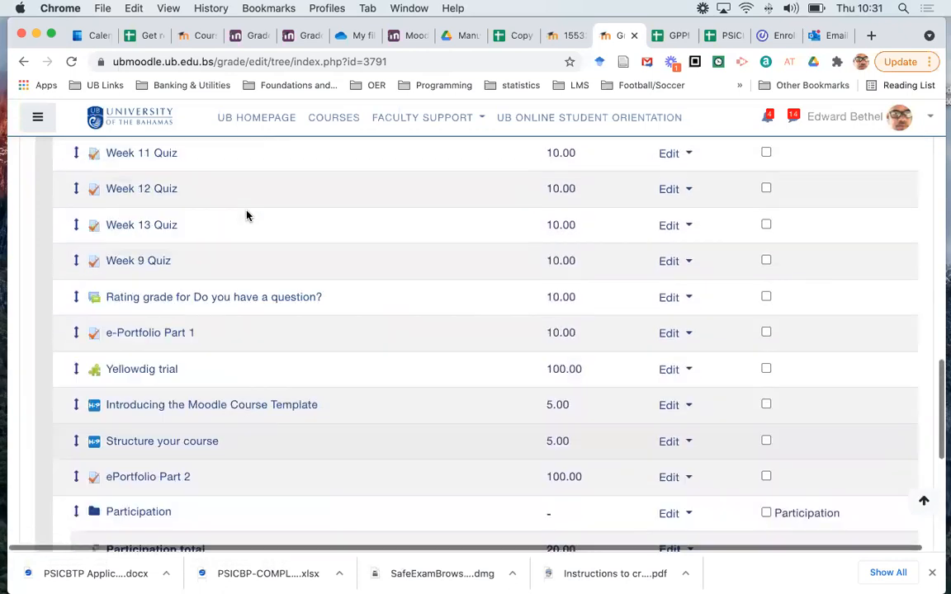
scroll(246, 216, up, 1)
scroll(246, 215, up, 5)
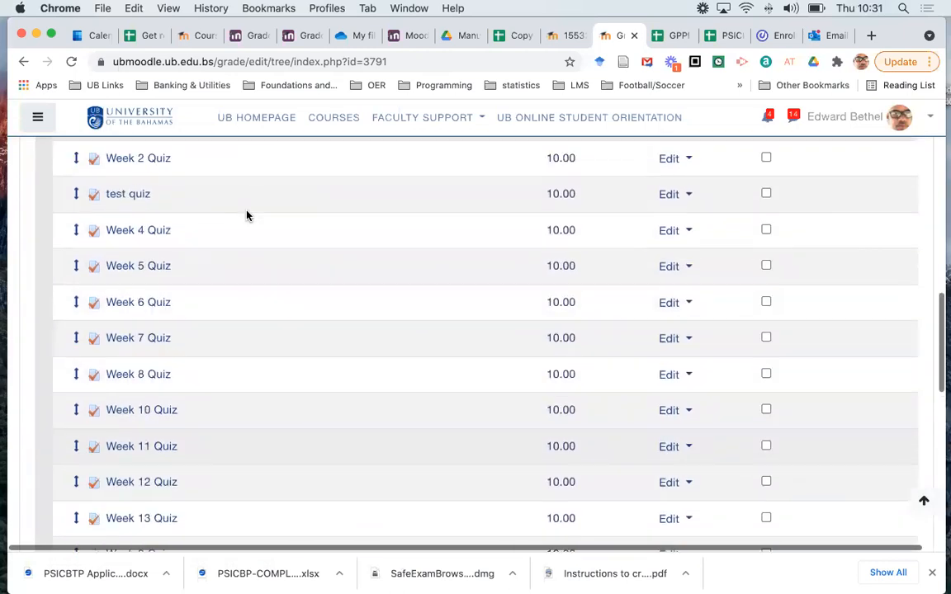
scroll(246, 215, down, 12)
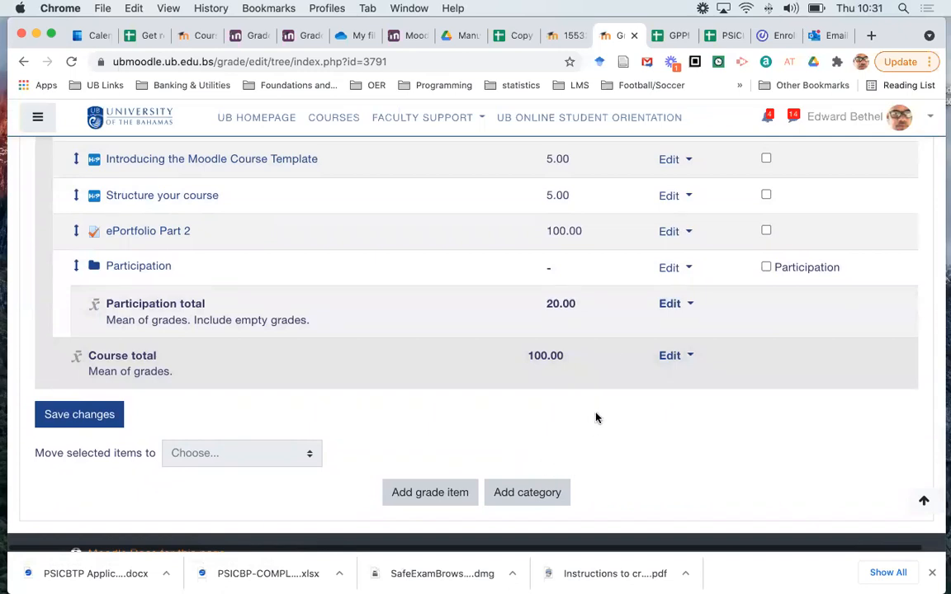
click(567, 35)
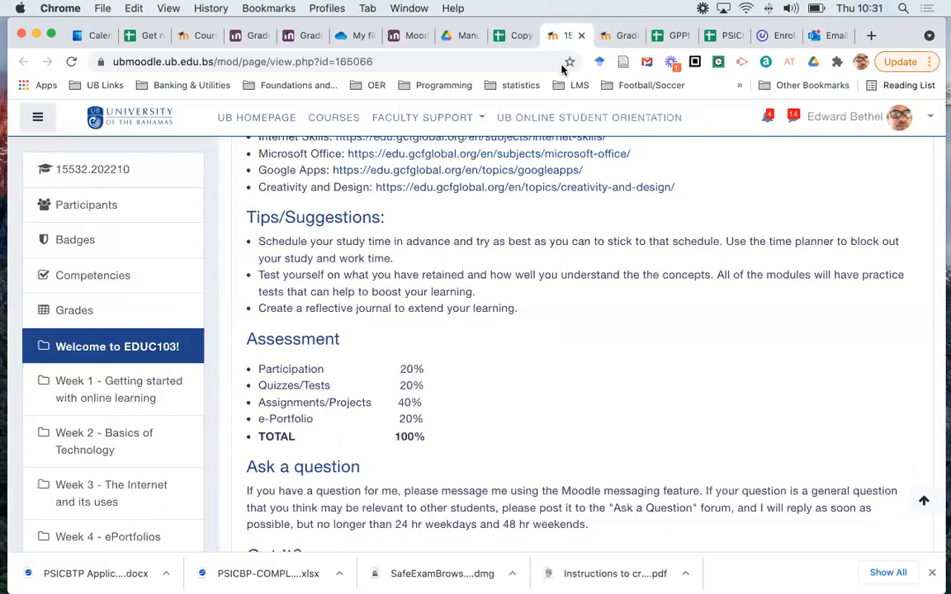
click(620, 35)
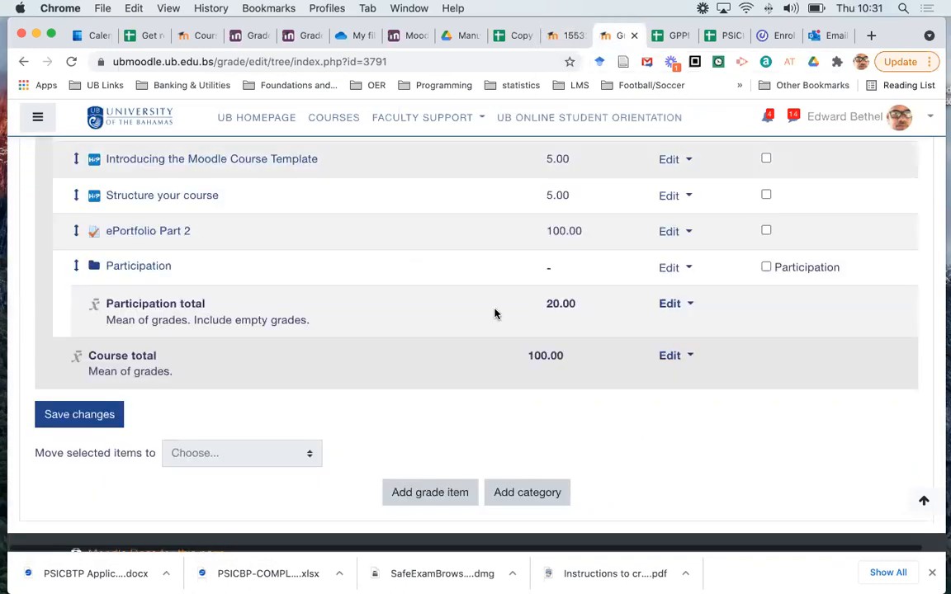
click(525, 495)
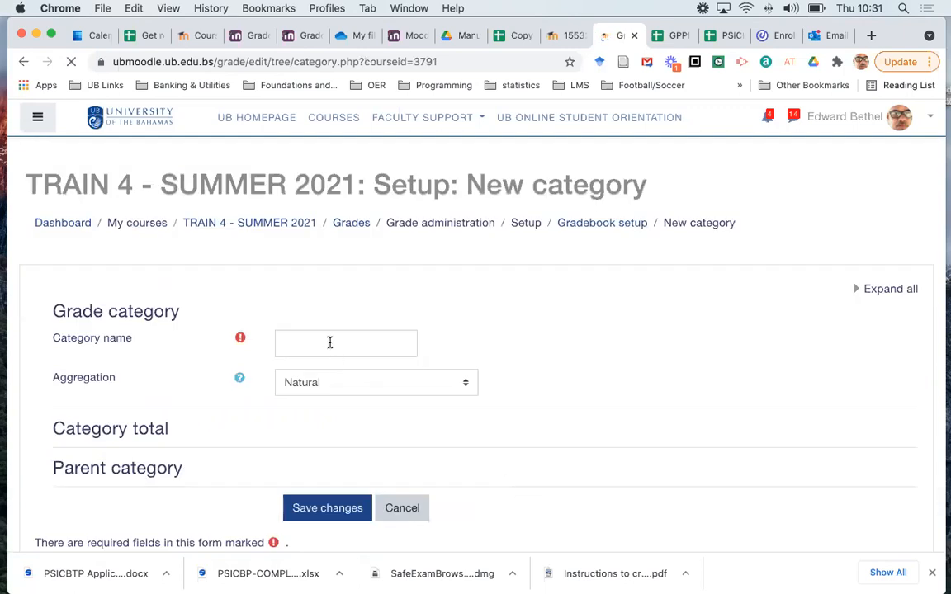
click(330, 341)
text(qu)
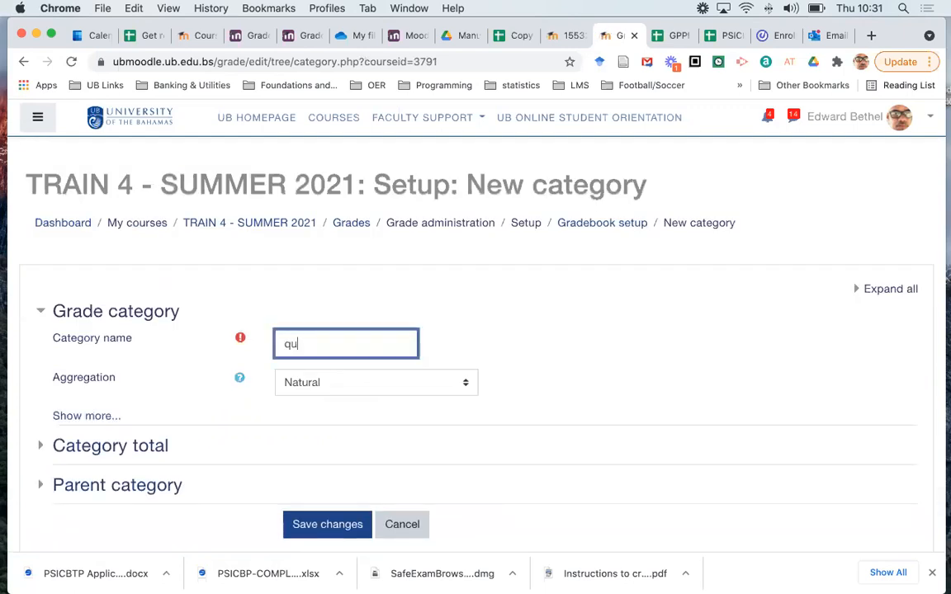
text(Quizzes/Tests)
- Set the Quizzes/Tests aggregation to Mean of grades, turn off Exclude empty grades, and drop the lowest 1 grade
click(314, 381)
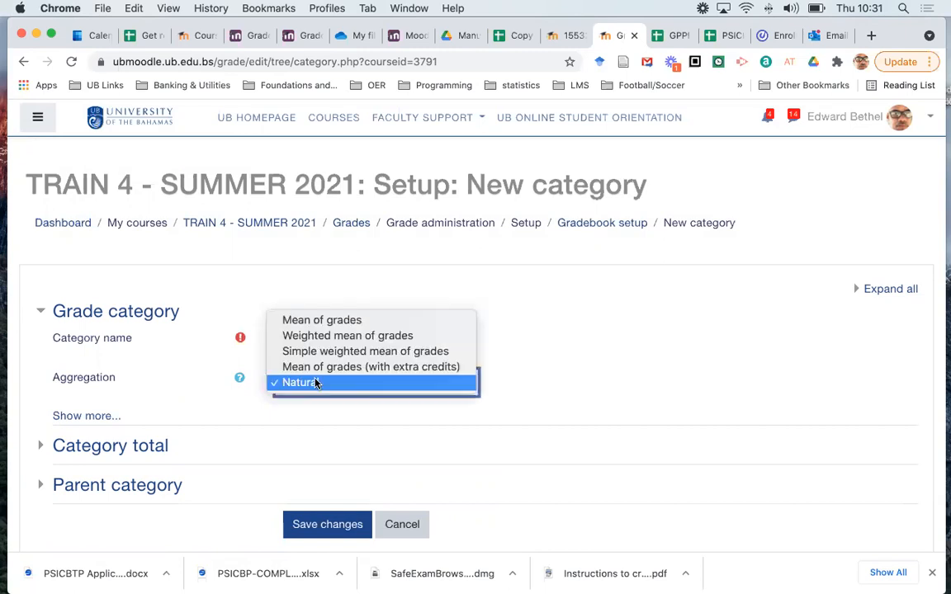
click(355, 320)
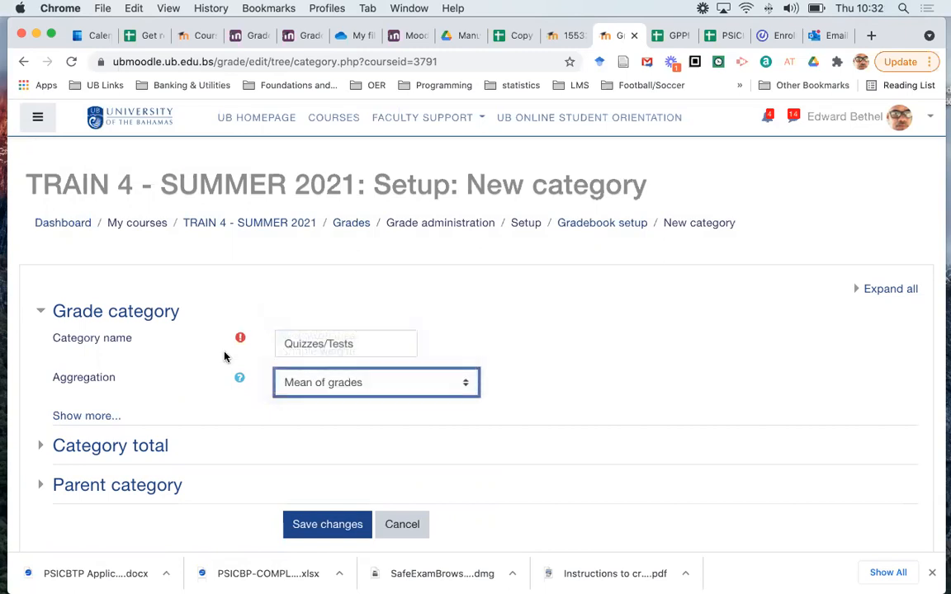
click(88, 416)
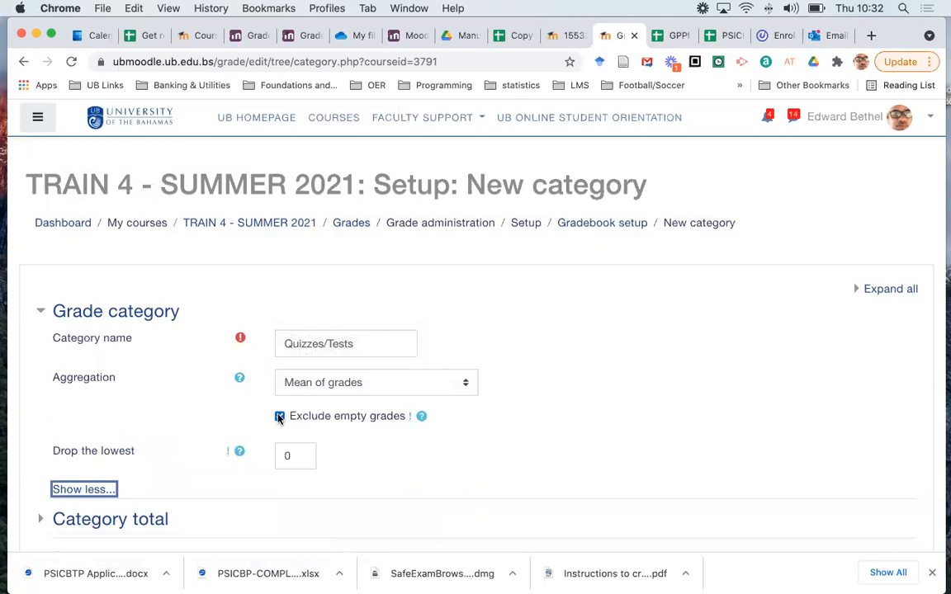
click(279, 417)
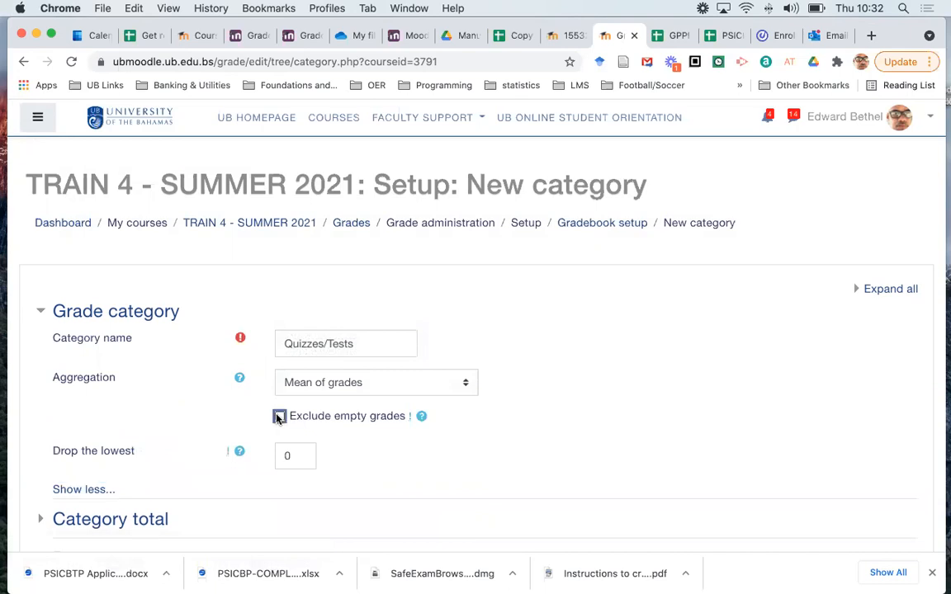
click(297, 455)
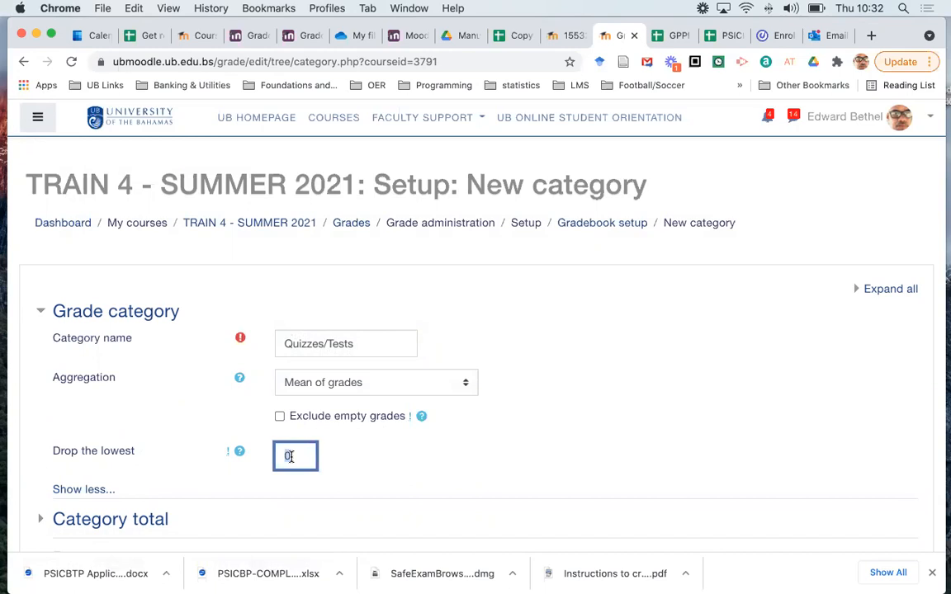
text(1)
- Check the Quizzes/Tests weighting in the course outline and set the category total's maximum grade to 20
scroll(411, 493, down, 3)
scroll(410, 493, down, 2)
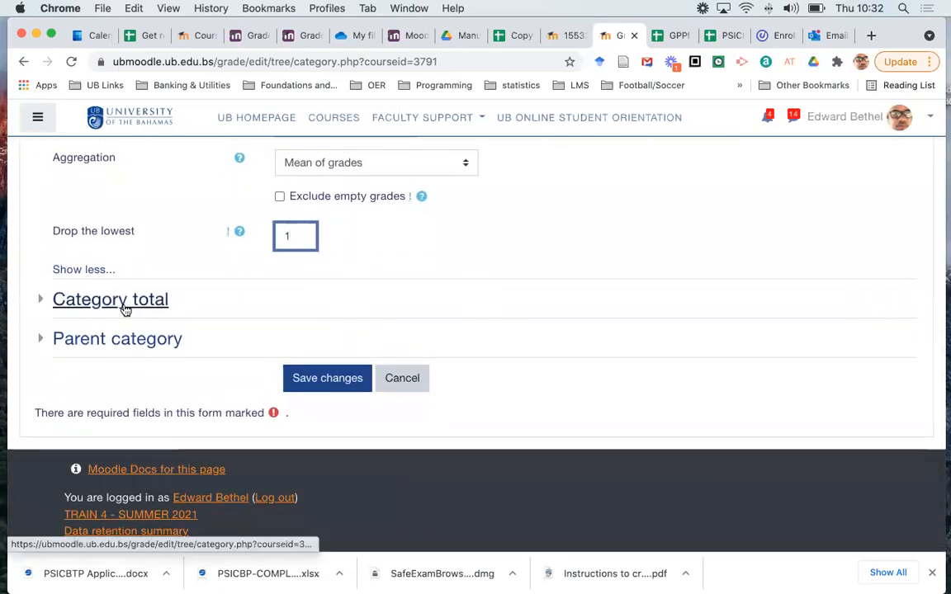
click(124, 304)
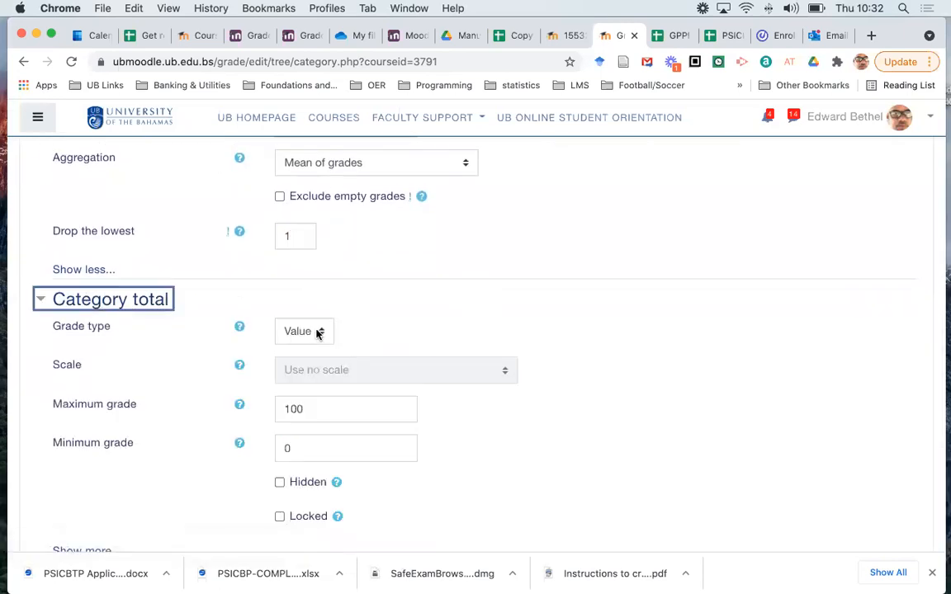
click(561, 36)
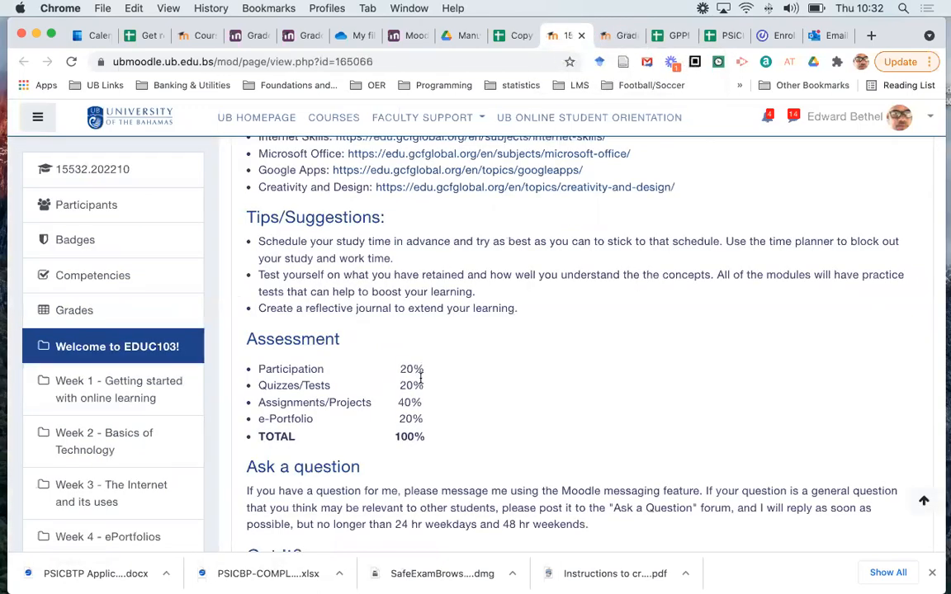
click(615, 36)
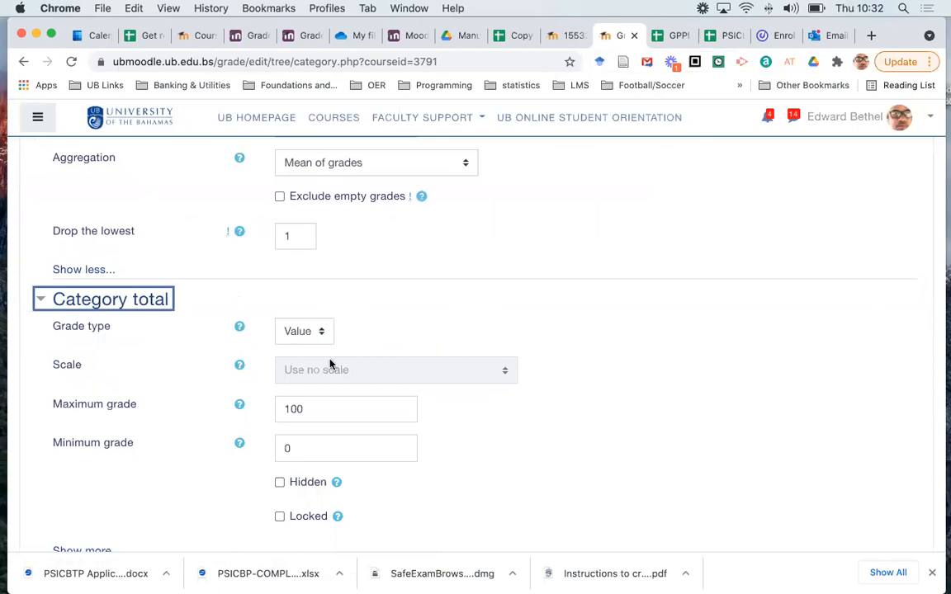
double_click(302, 410)
text(2)
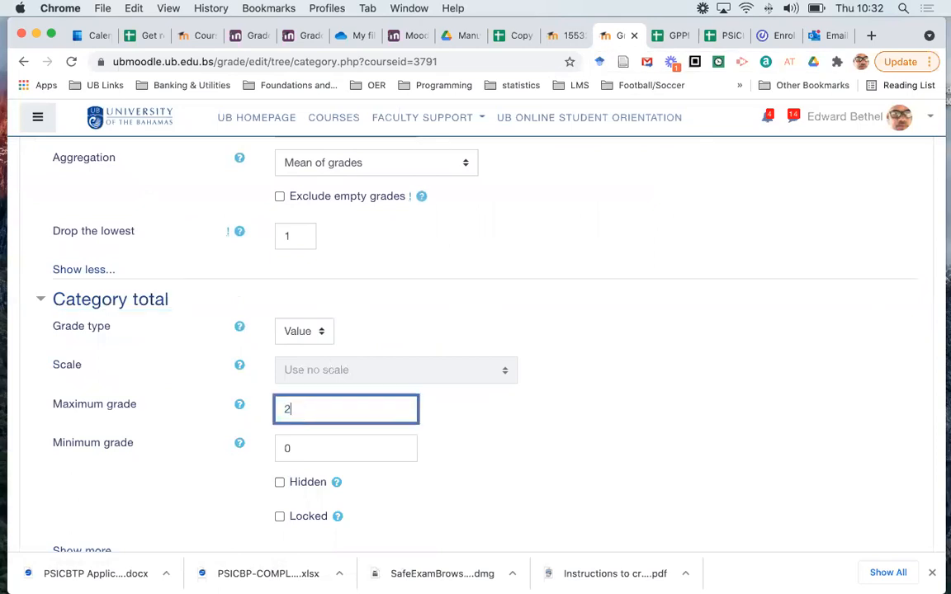
text(0)
- Save the Quizzes/Tests category and locate it with its total near the end of the Gradebook setup list
scroll(295, 413, down, 5)
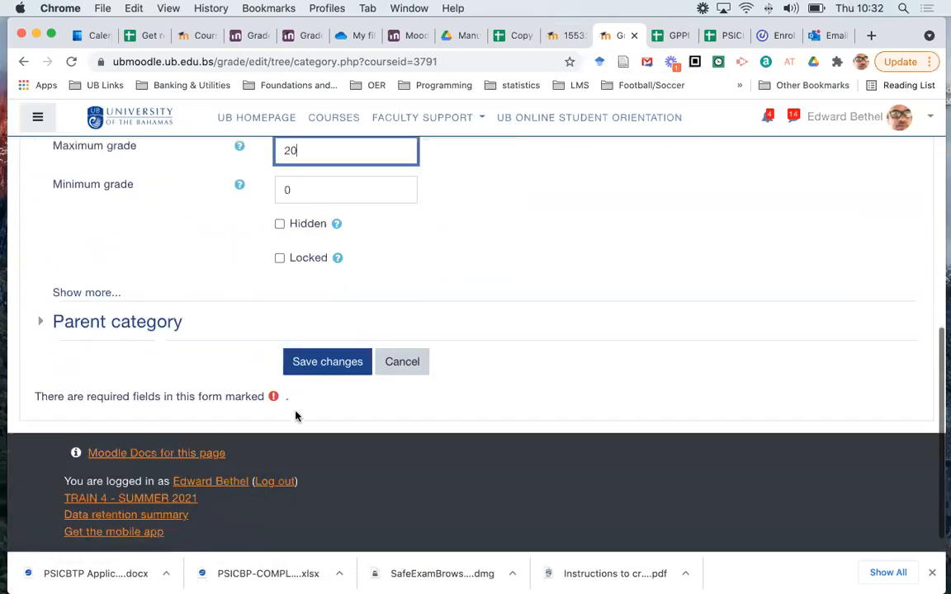
click(321, 368)
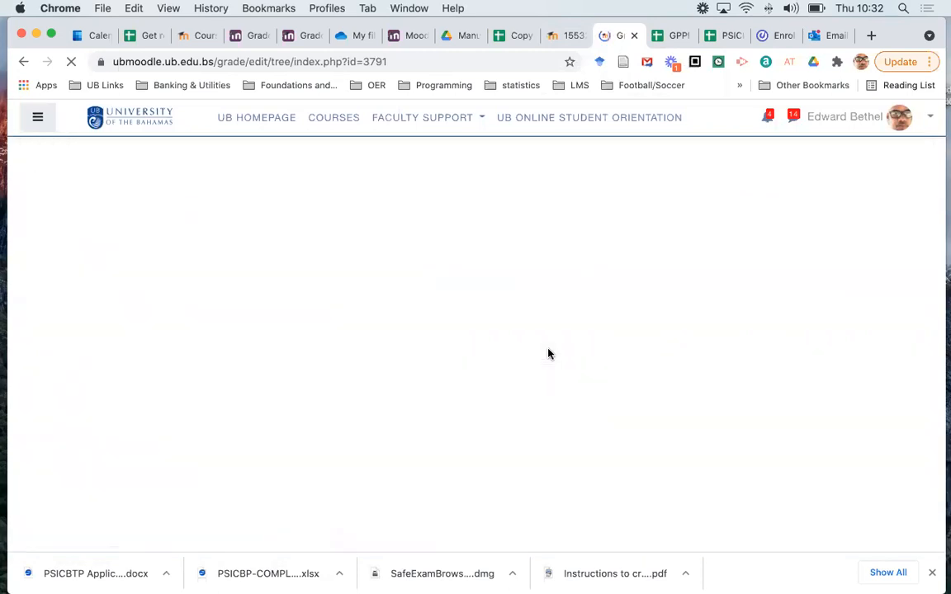
scroll(547, 355, up, 5)
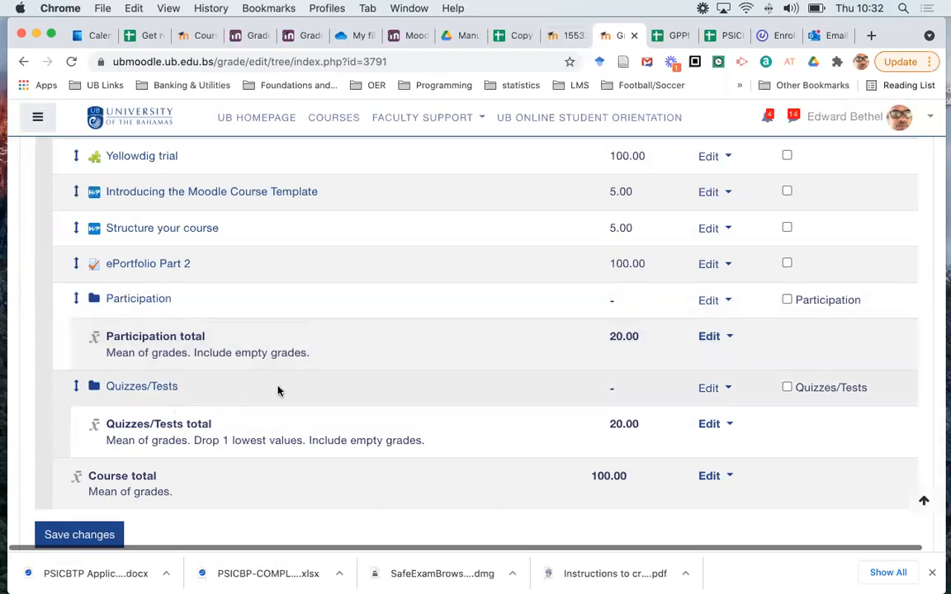
- Check the next assessment component in the course outline and start a new grade category named Assignments/Projects
click(572, 34)
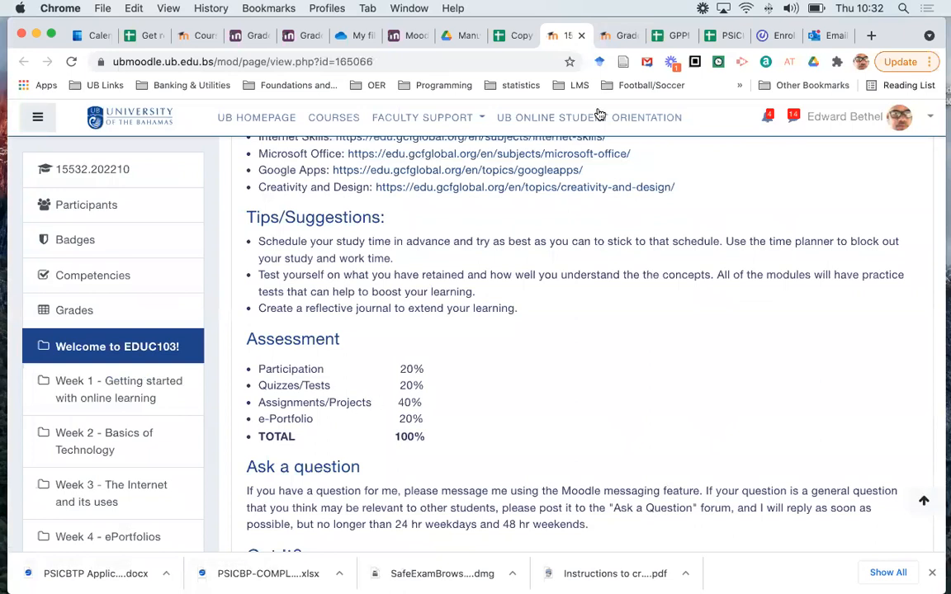
click(617, 35)
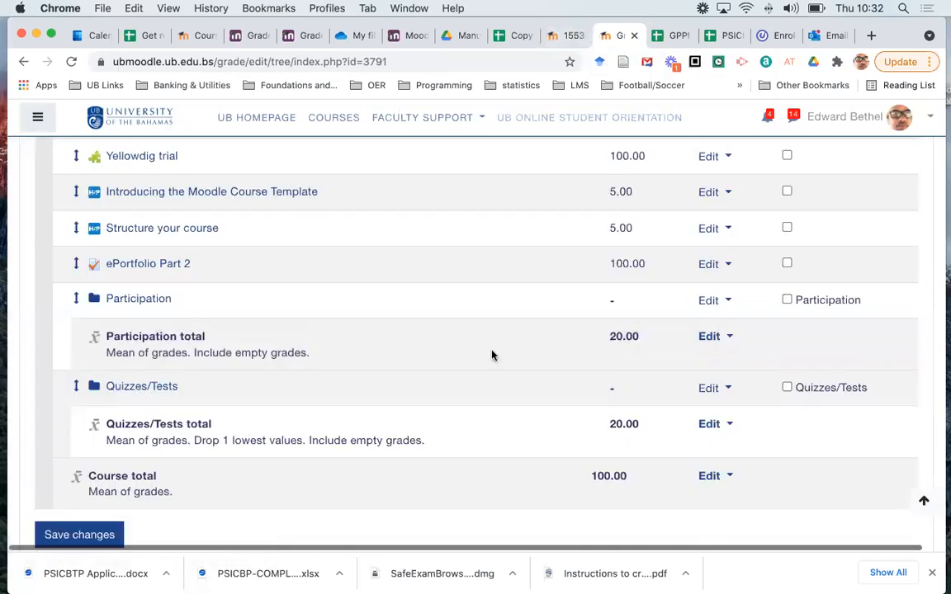
scroll(275, 458, down, 3)
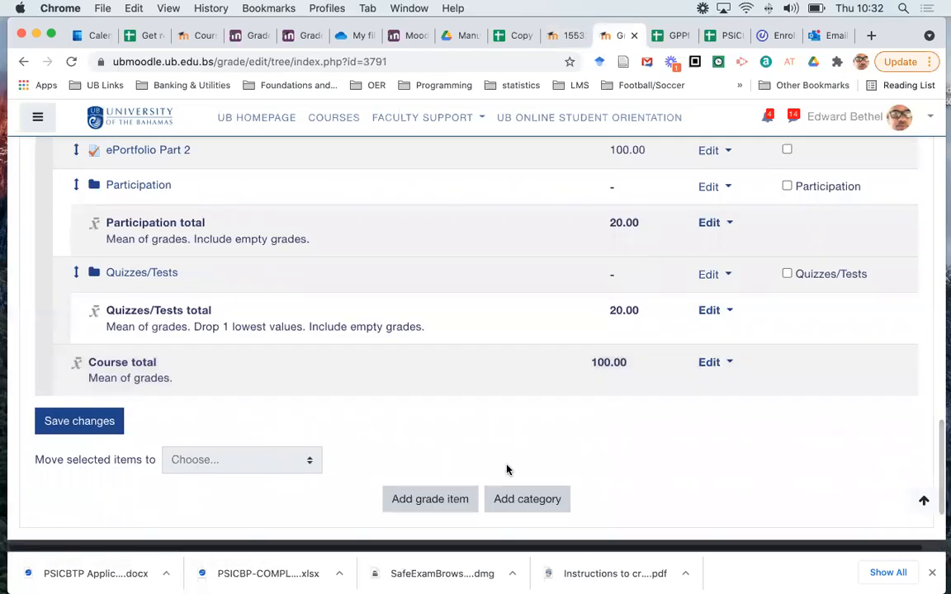
click(516, 499)
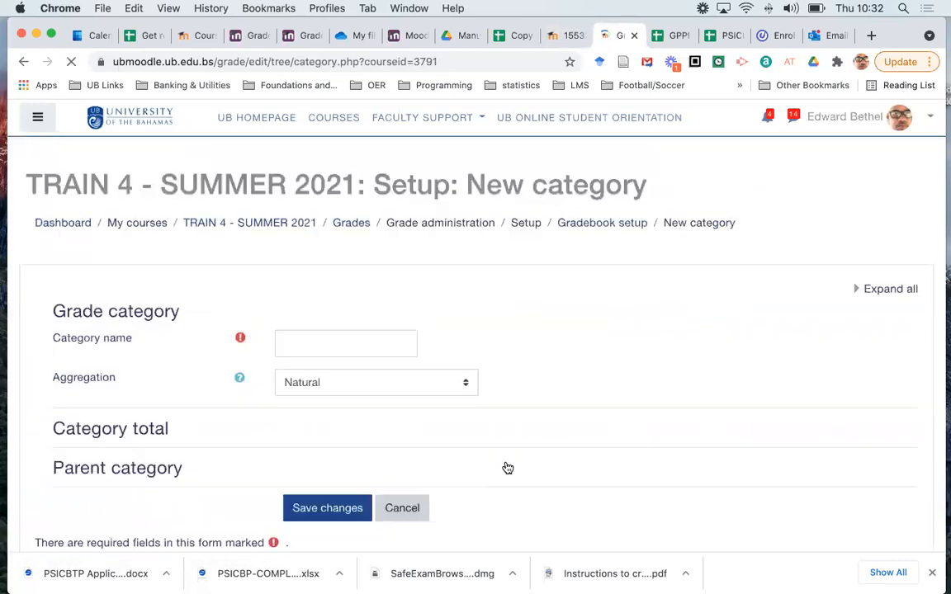
click(343, 342)
text(Assi)
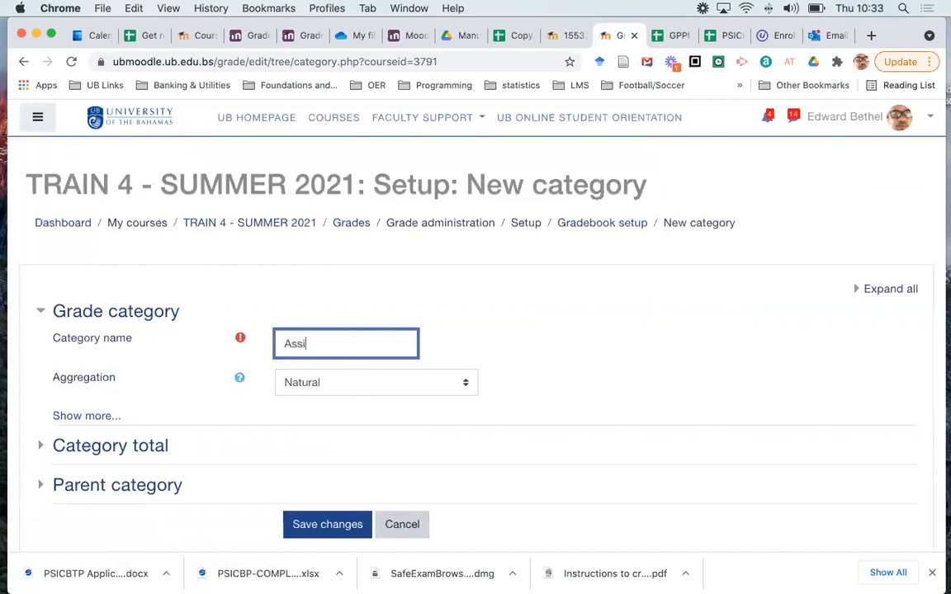
text(gnments/Por)
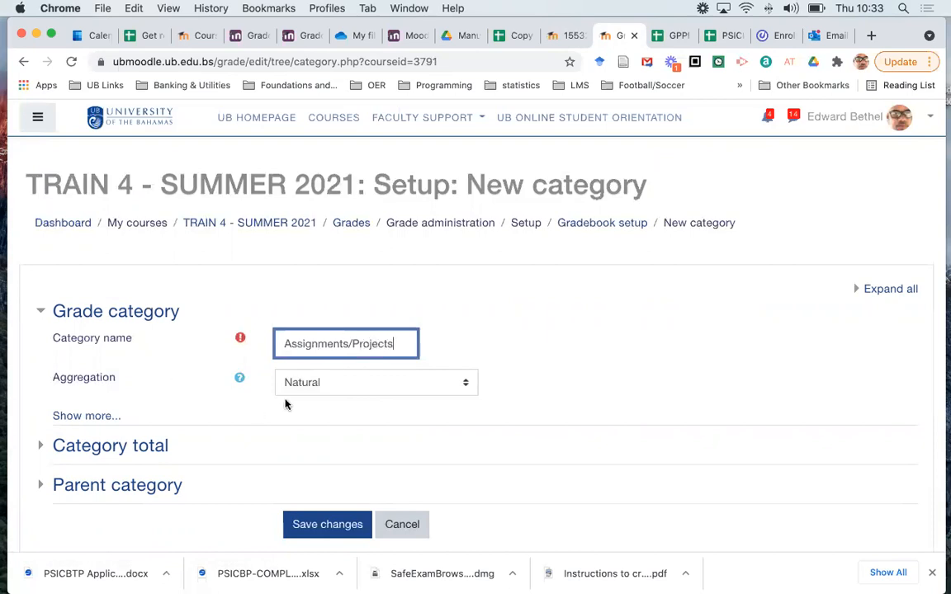
- Turn off Exclude empty grades for Assignments/Projects and set its aggregation to Mean of grades
click(100, 416)
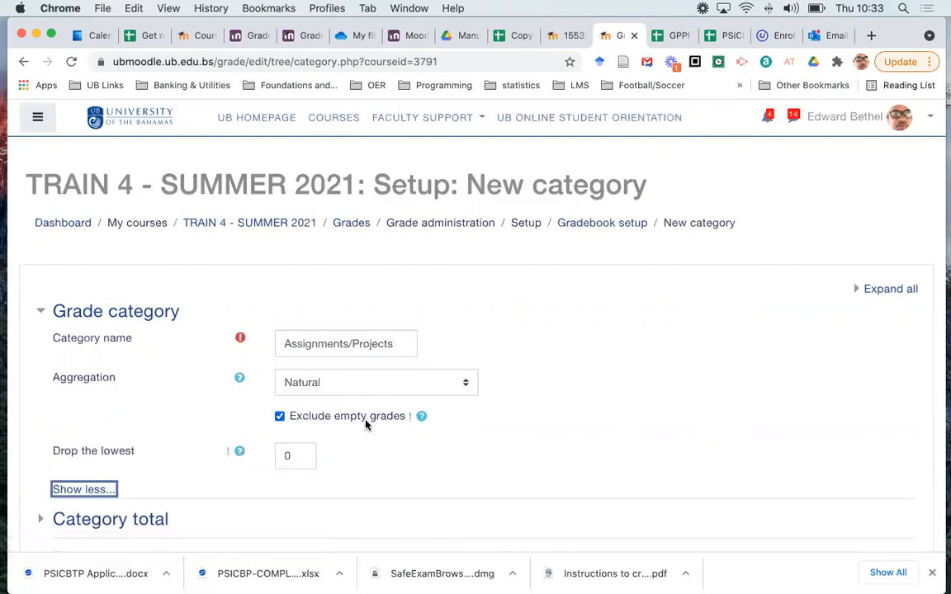
click(279, 417)
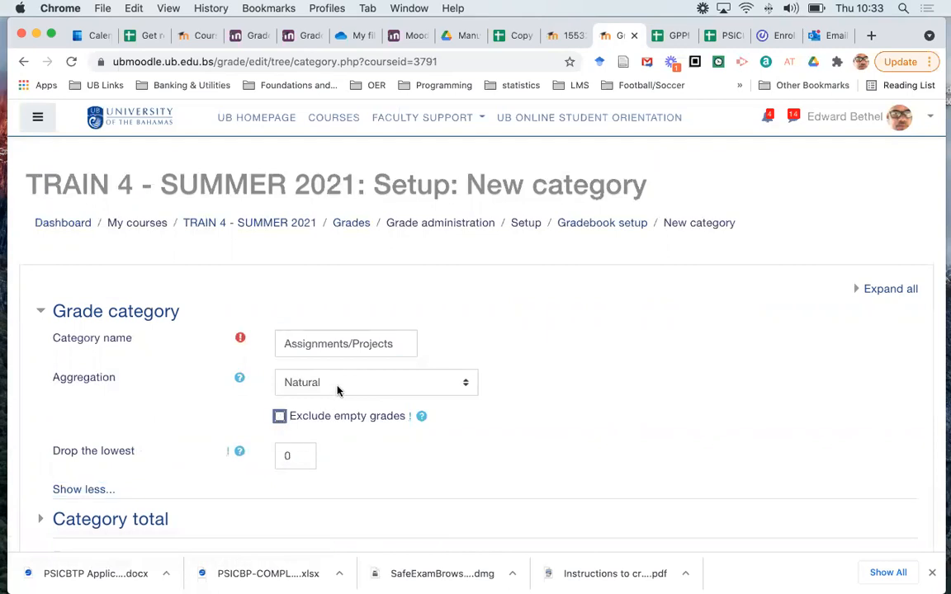
double_click(290, 459)
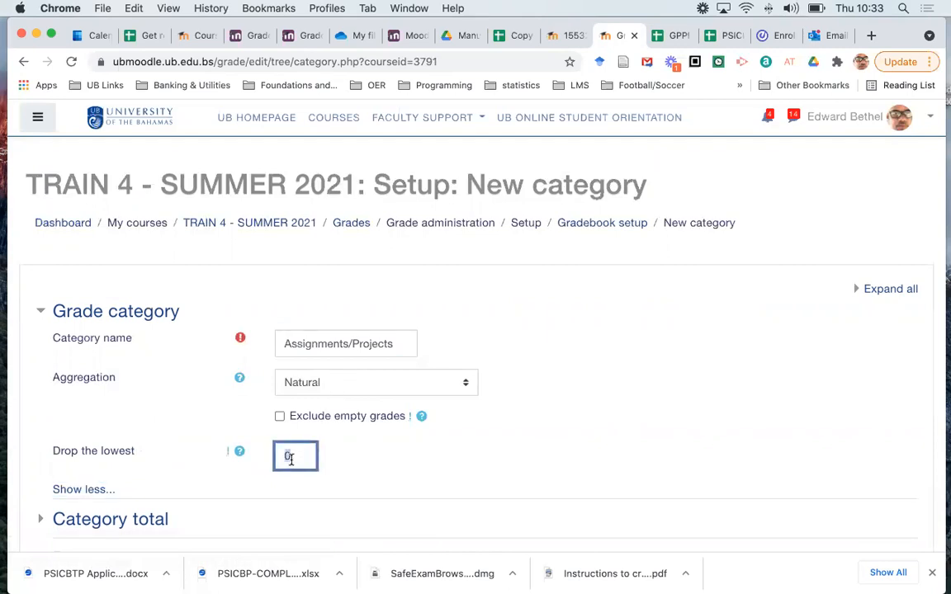
click(377, 380)
click(384, 321)
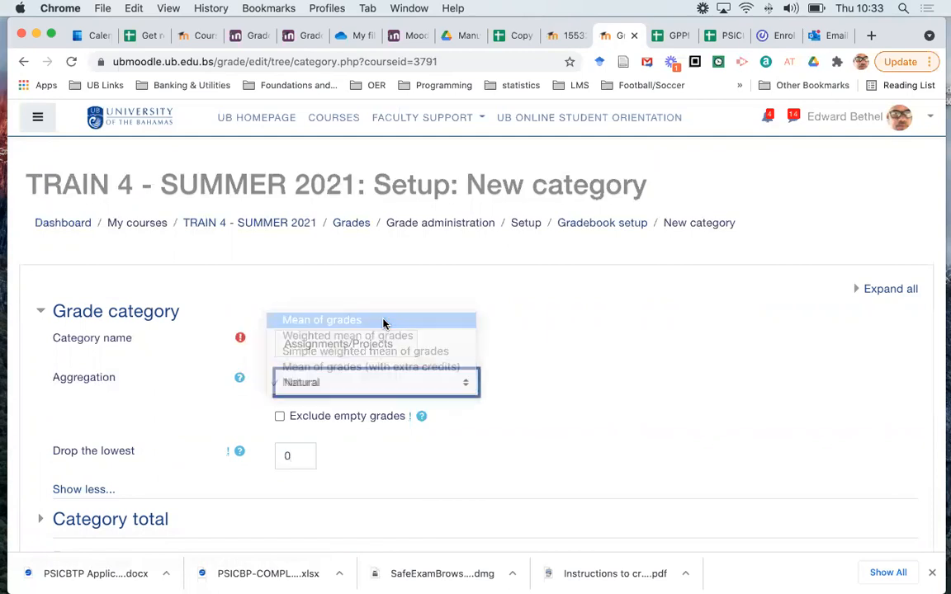
- Set the Assignments/Projects category total's maximum grade to 40 and save the category
scroll(610, 399, down, 5)
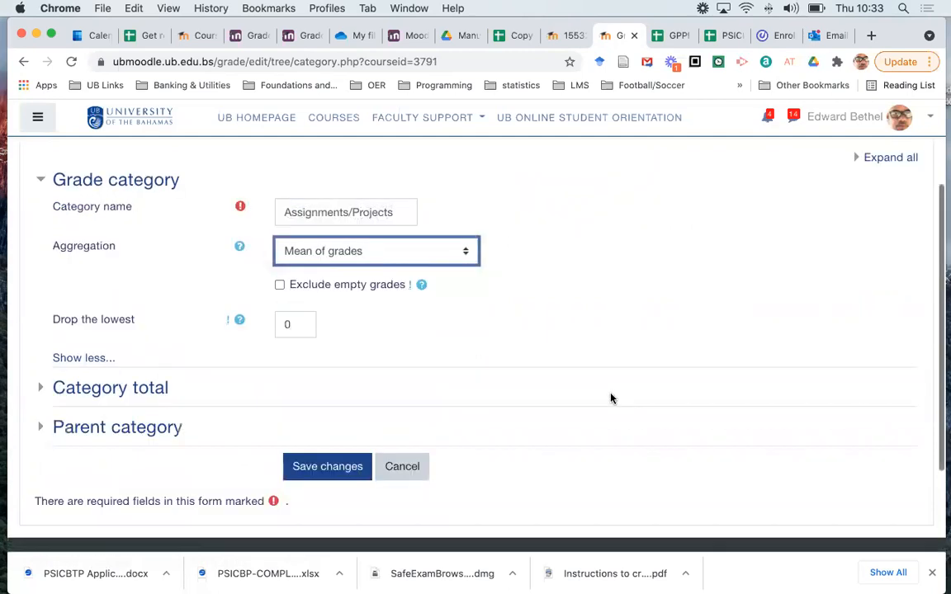
click(96, 282)
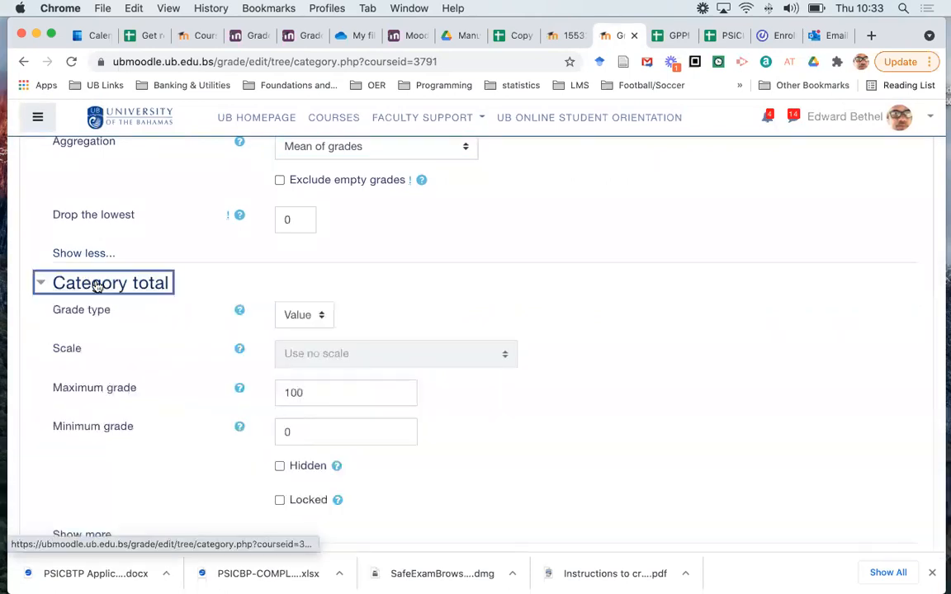
double_click(313, 396)
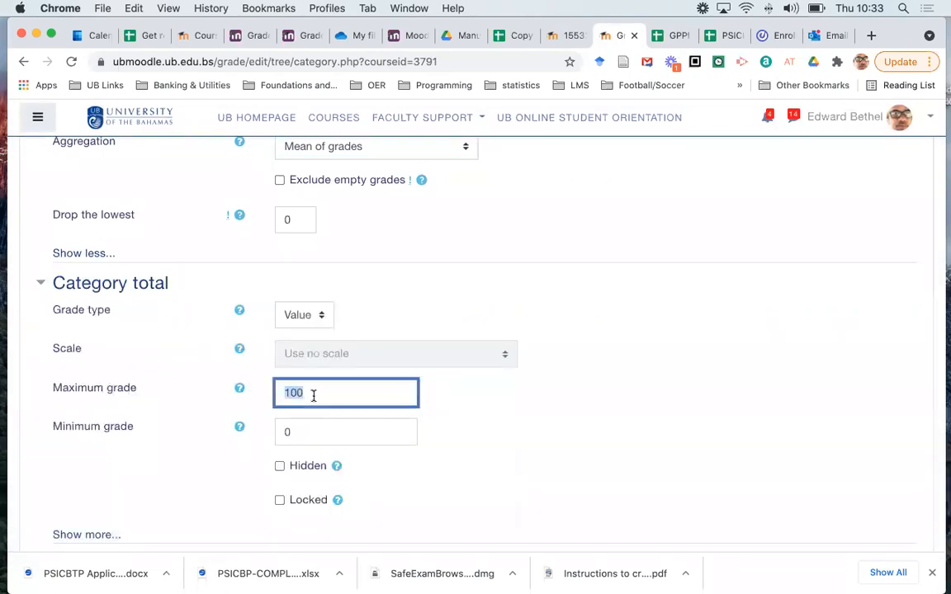
text(40)
scroll(322, 355, down, 5)
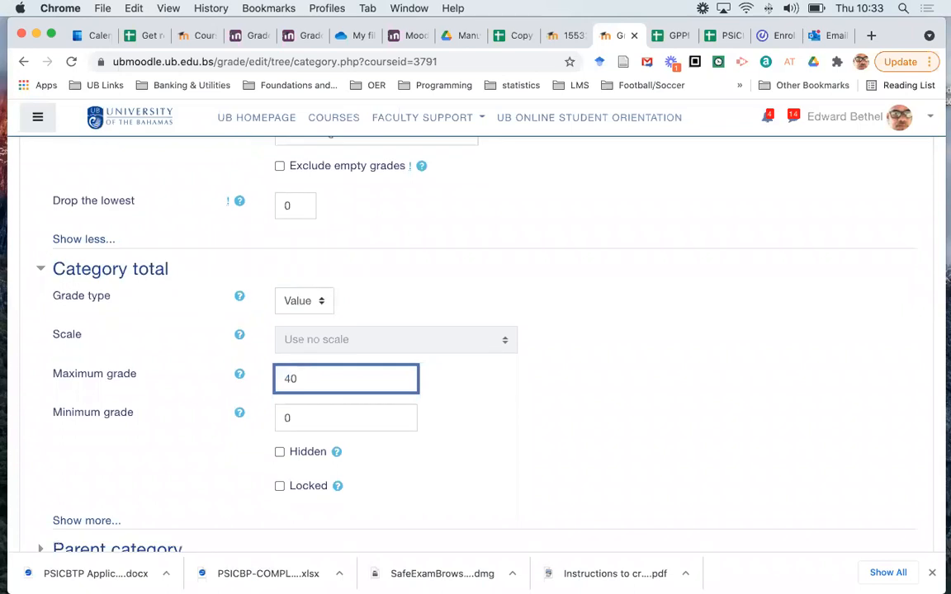
click(321, 363)
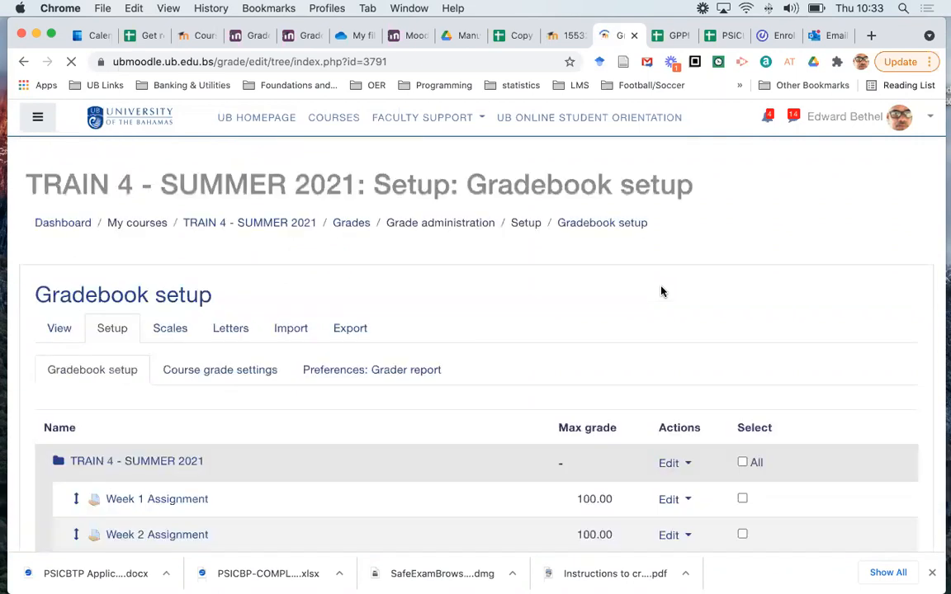
- Review the category totals in the gradebook list and start a new grade category named e-Portfolio
scroll(660, 292, down, 15)
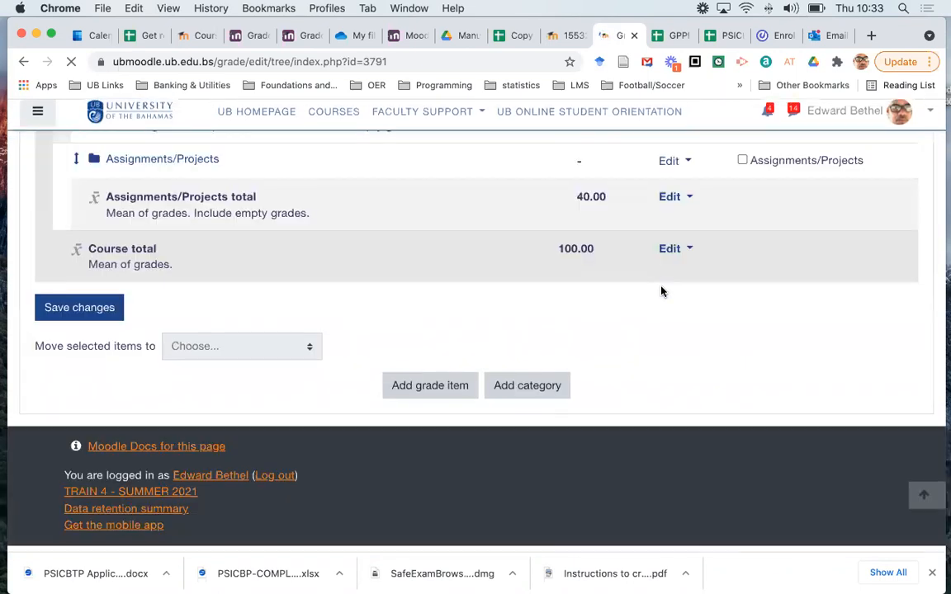
scroll(660, 292, up, 5)
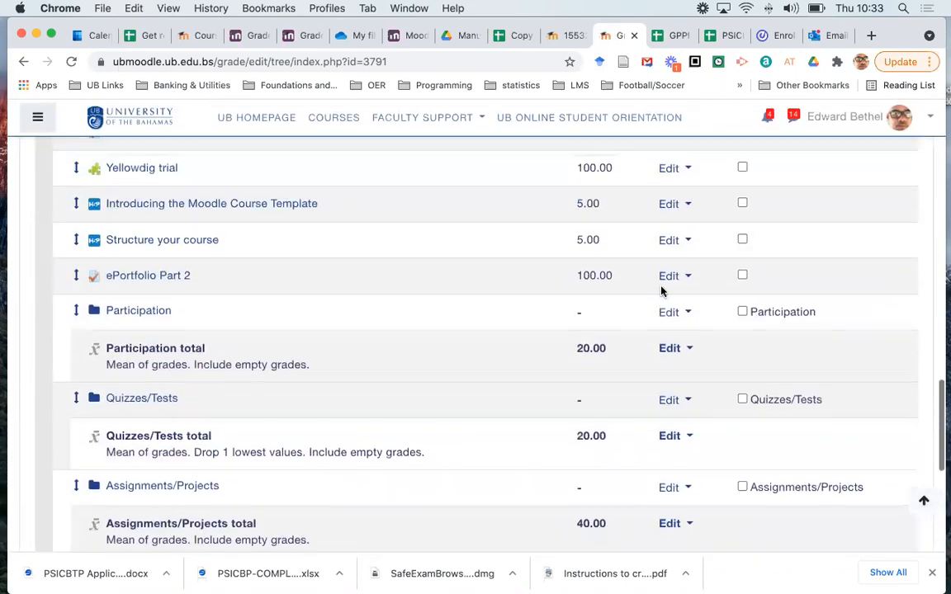
scroll(660, 292, up, 10)
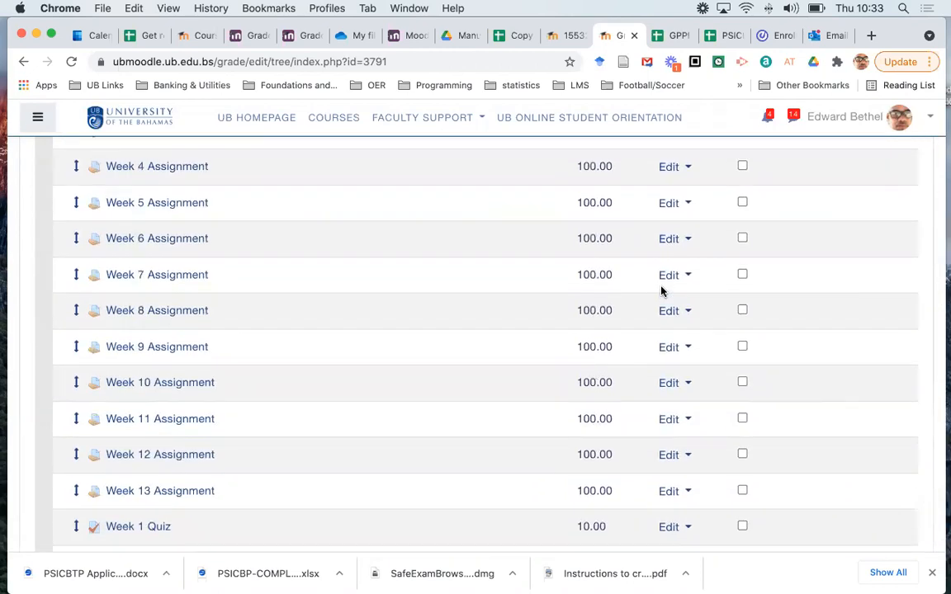
scroll(660, 292, down, 10)
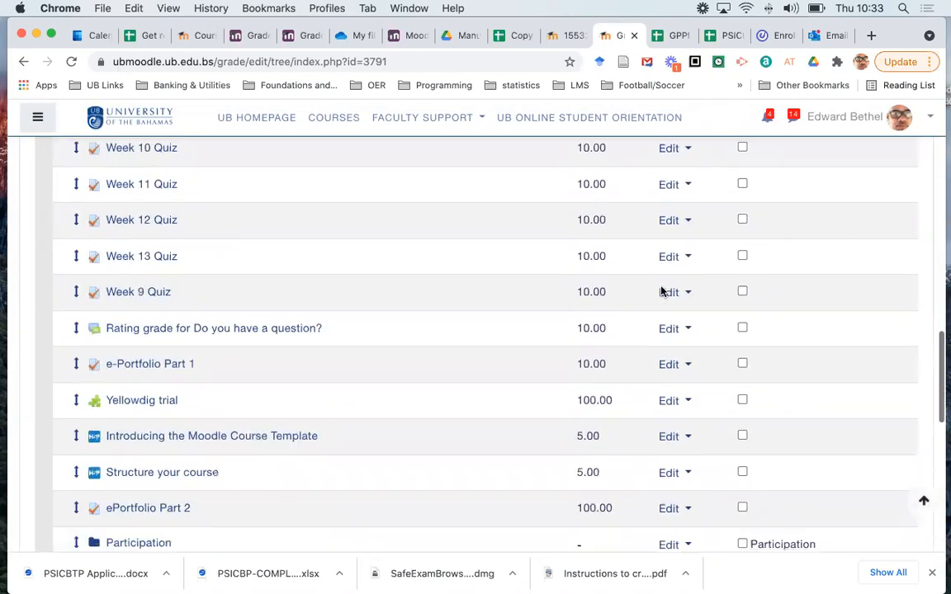
scroll(660, 291, down, 10)
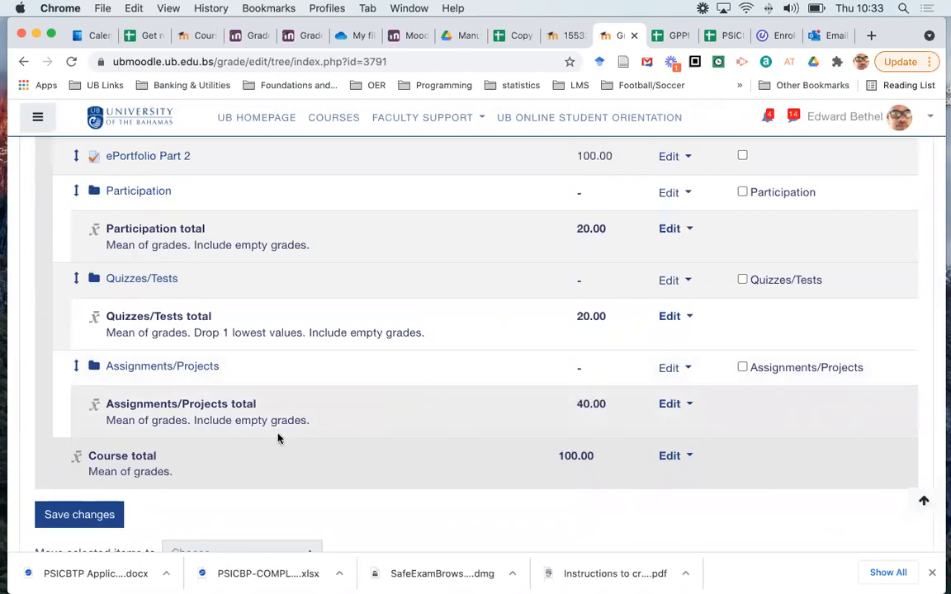
scroll(482, 492, down, 3)
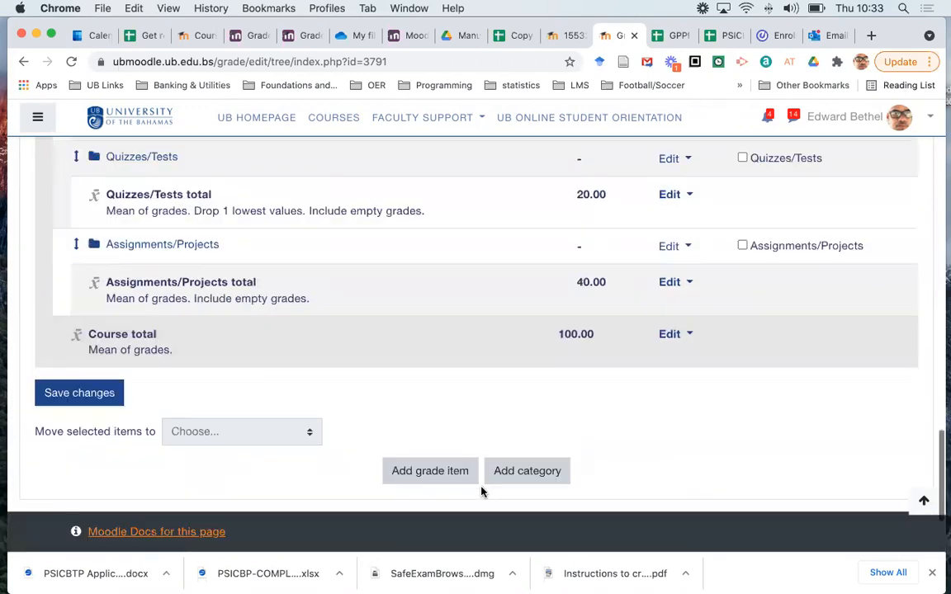
click(539, 472)
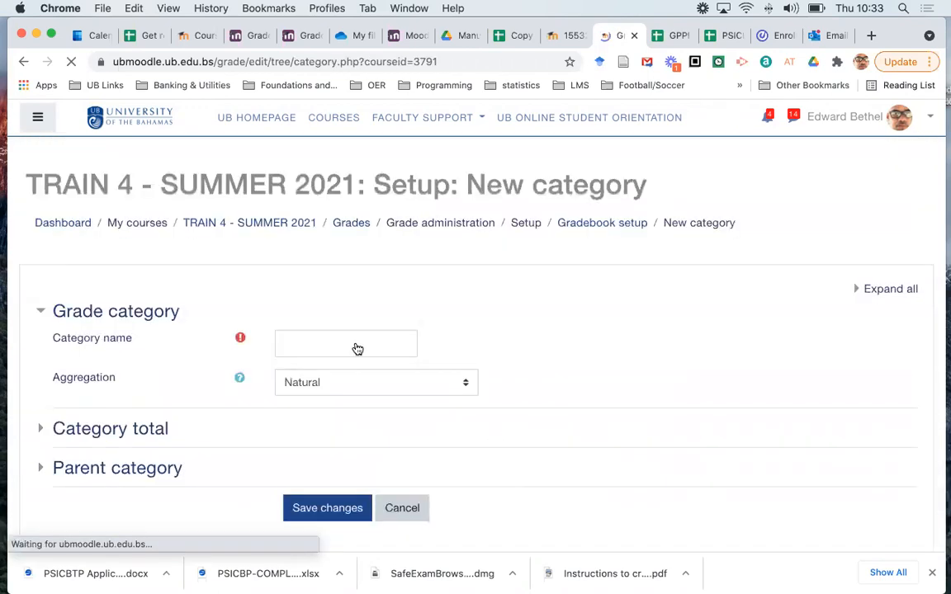
click(330, 339)
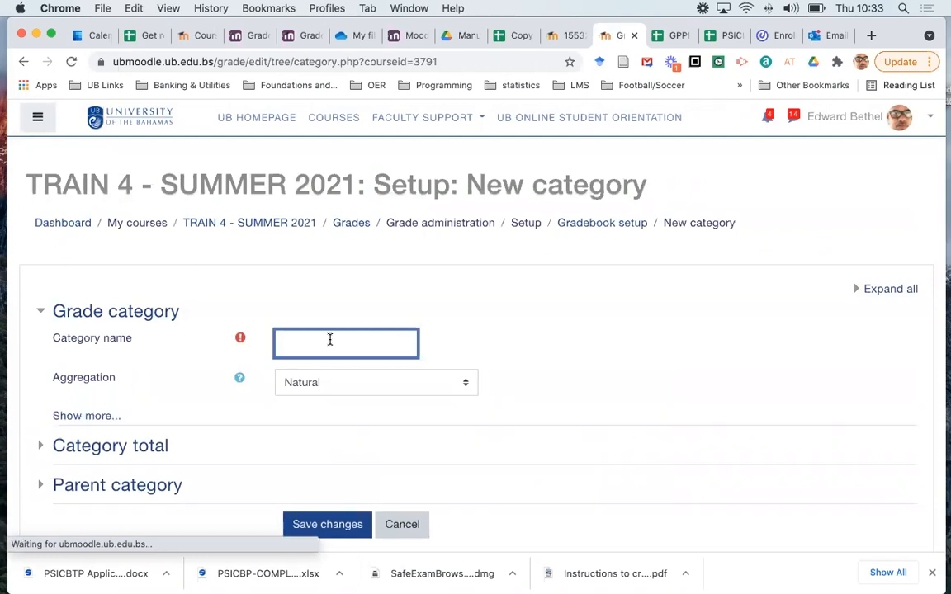
text(e)
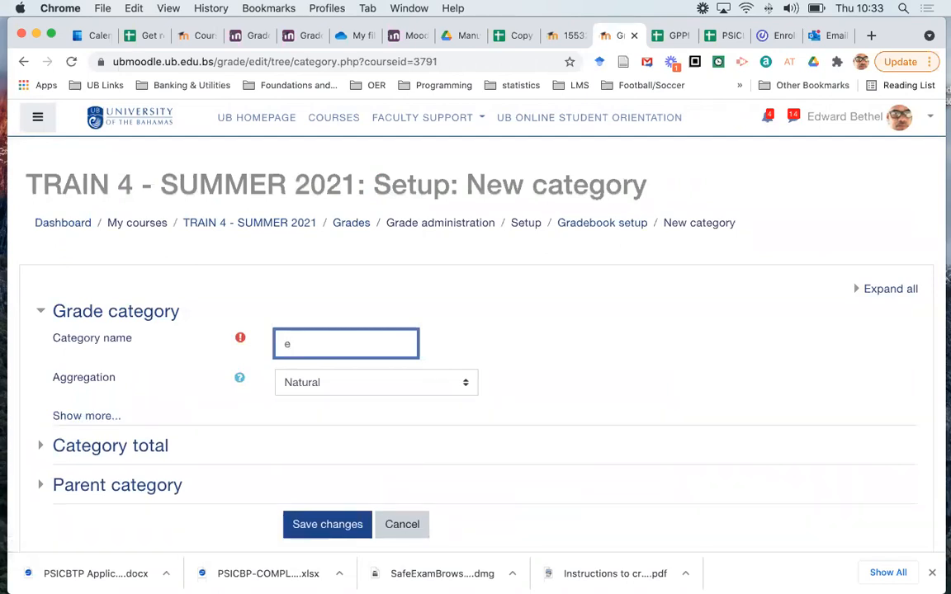
text(-Portfl)
key(BackSpace)
text(0lio)
key(BackSpace)
key(BackSpace)
text(lio)
- Set the e-Portfolio category's aggregation to Mean of grades and turn off Exclude empty grades
click(408, 380)
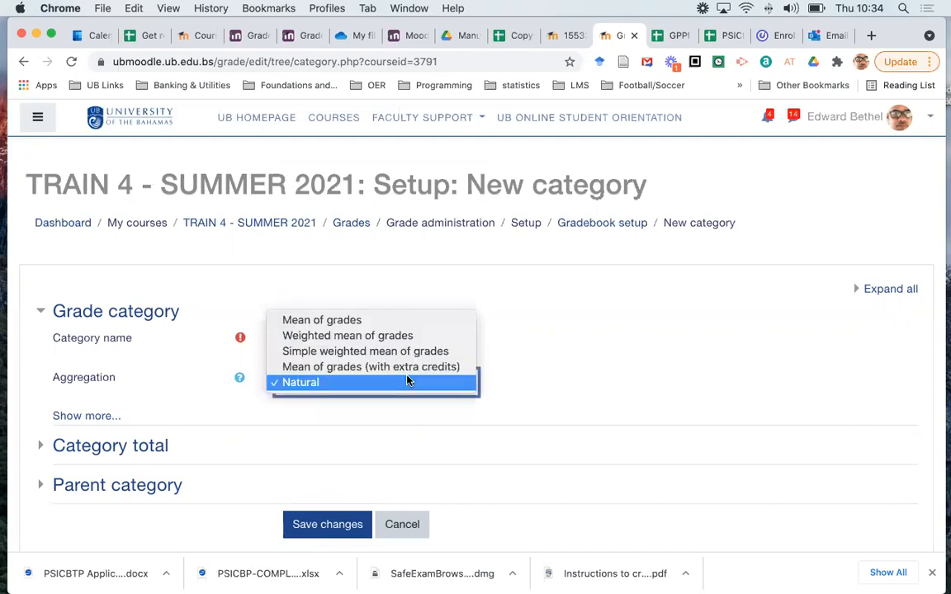
click(405, 321)
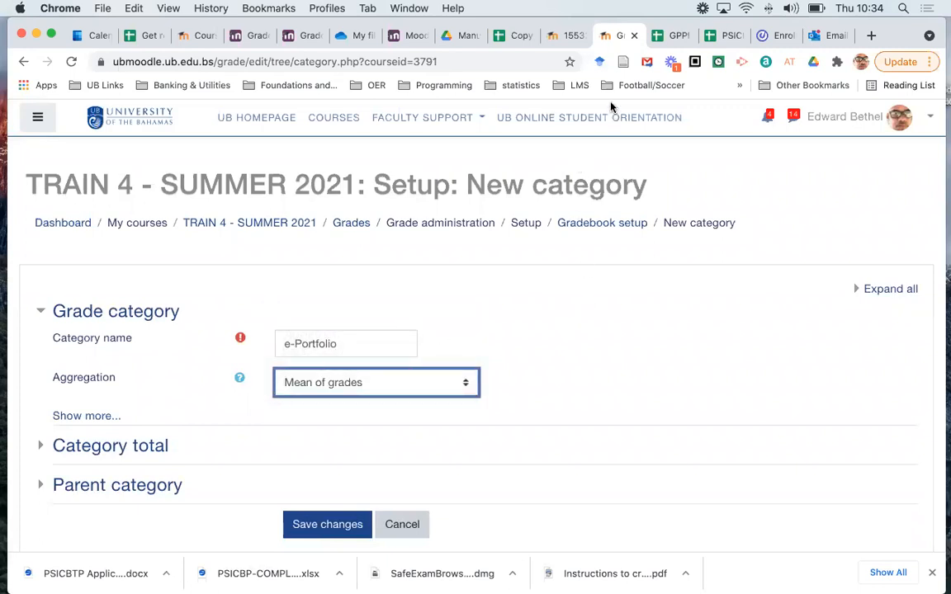
click(101, 421)
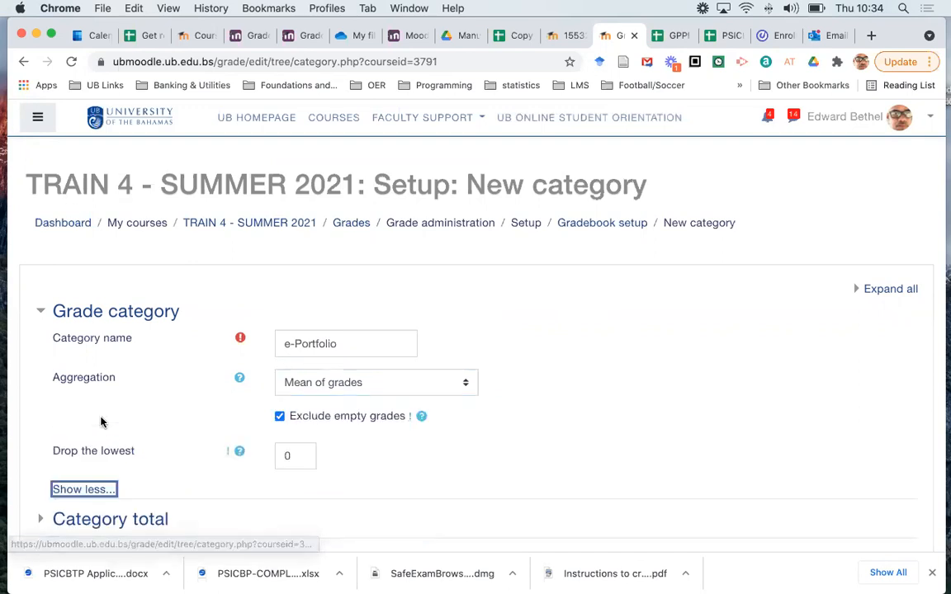
click(280, 417)
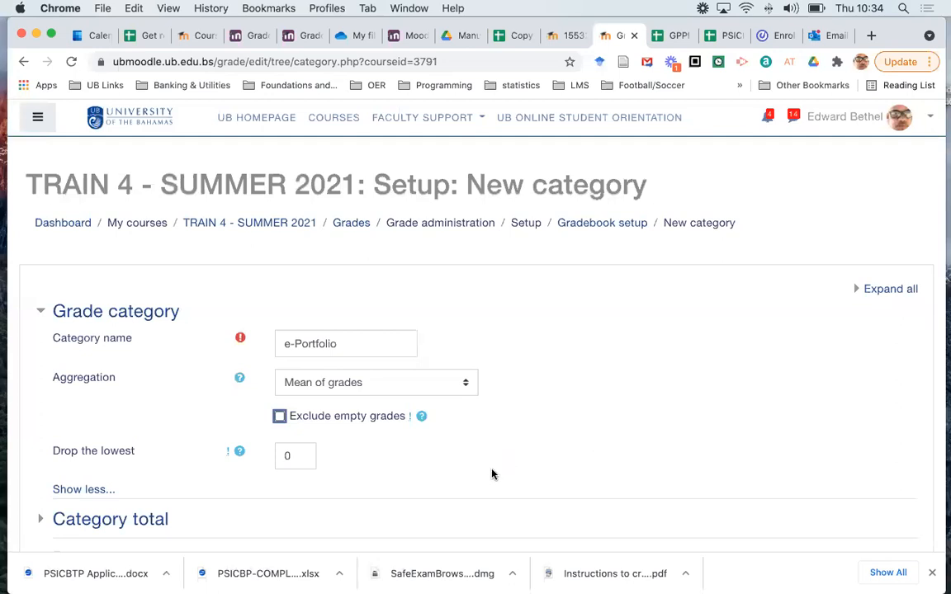
- Set the e-Portfolio category total's maximum grade to 20 and save the category
scroll(492, 474, down, 5)
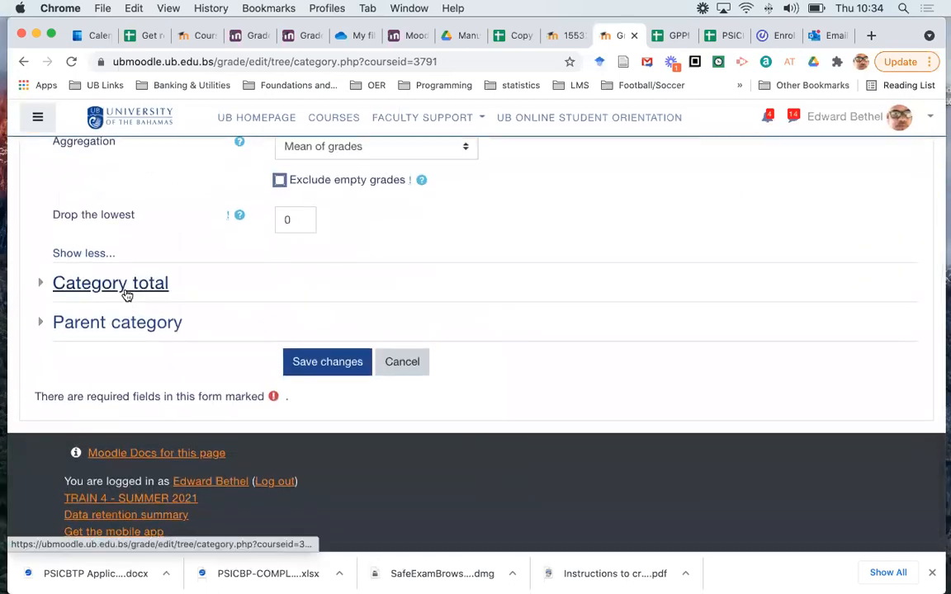
click(126, 289)
double_click(312, 393)
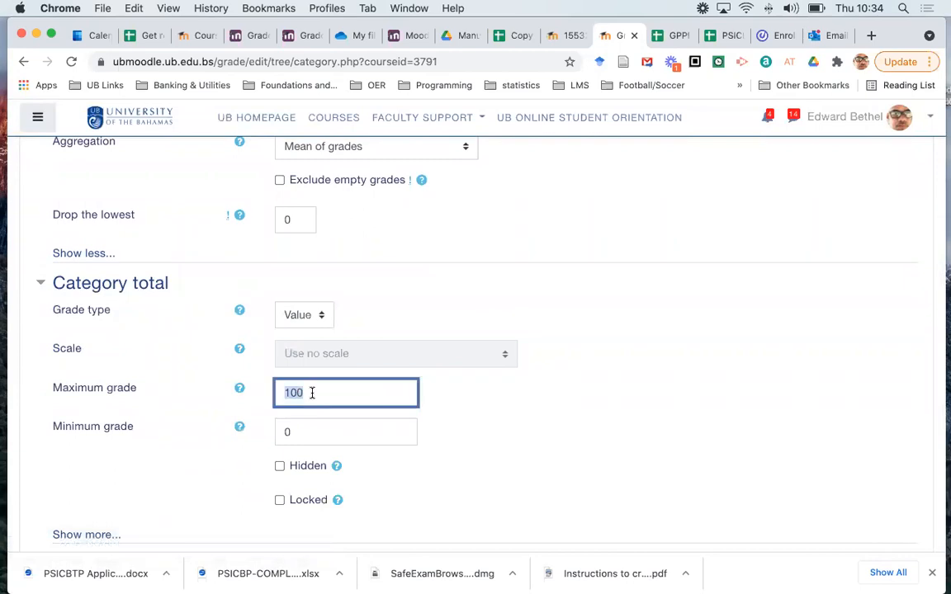
text(20)
scroll(678, 395, down, 5)
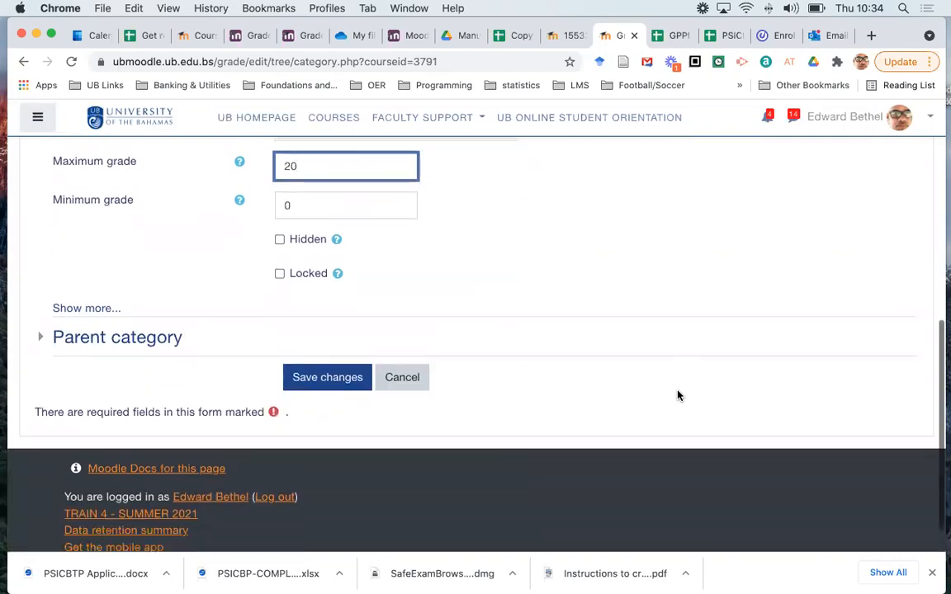
click(304, 361)
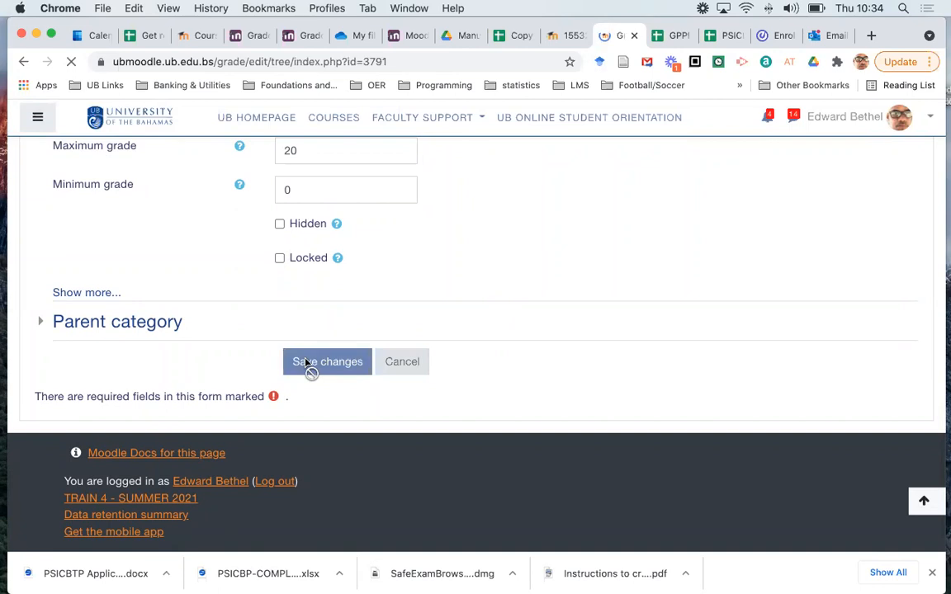
- Select the Week 1 Assignment through Week 13 Assignment grade items in the Gradebook setup list
scroll(548, 360, down, 8)
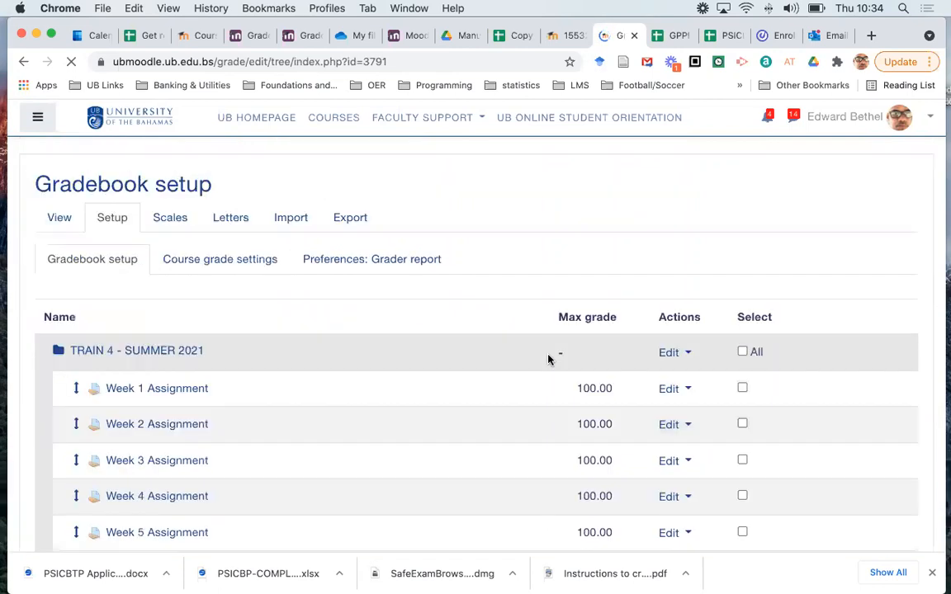
scroll(548, 360, down, 15)
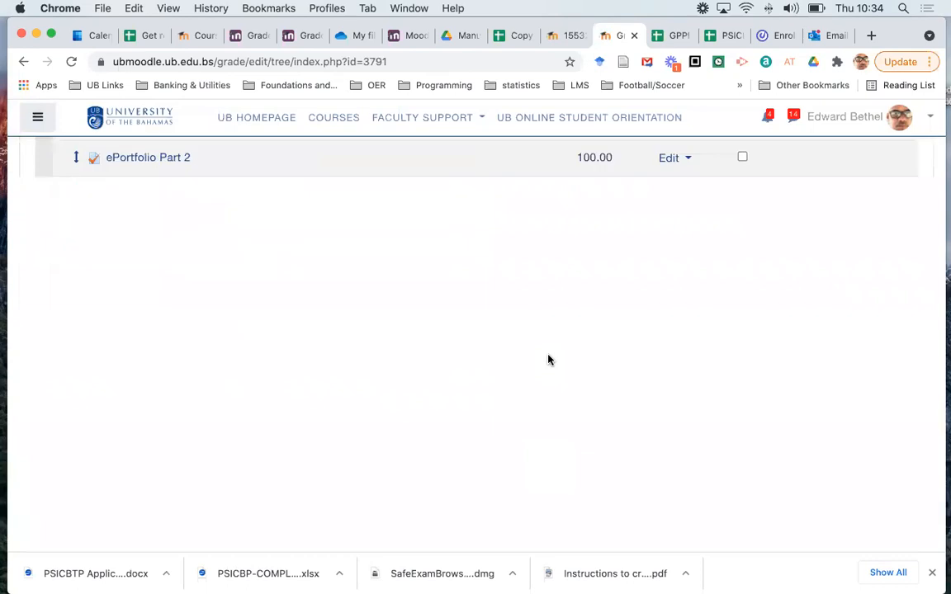
scroll(548, 360, up, 5)
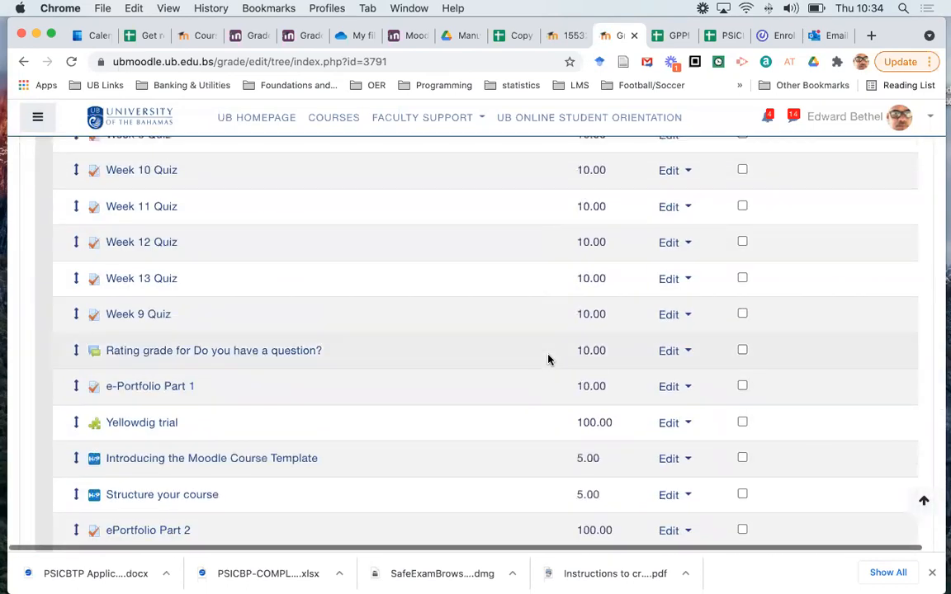
scroll(548, 360, up, 10)
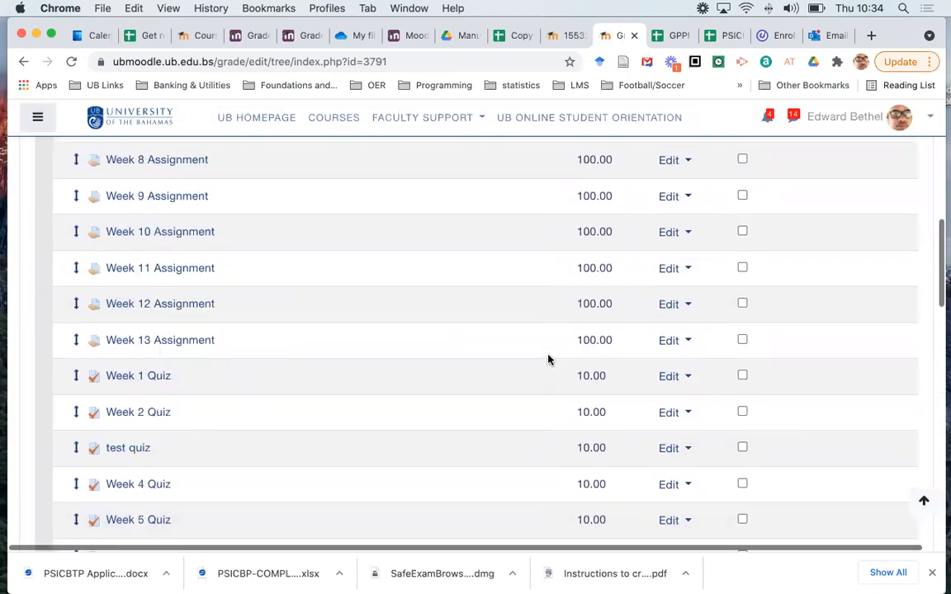
scroll(548, 360, up, 5)
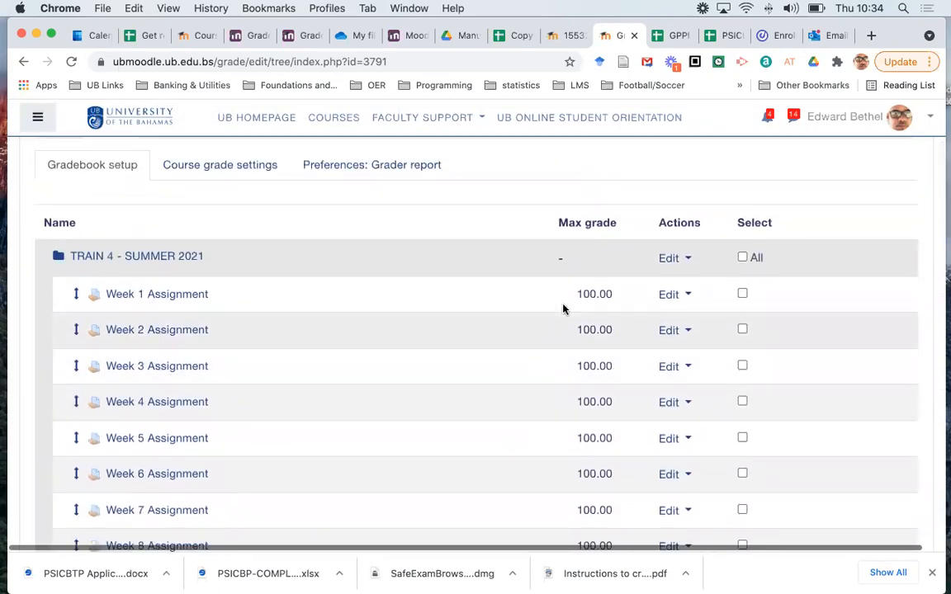
click(742, 293)
click(742, 330)
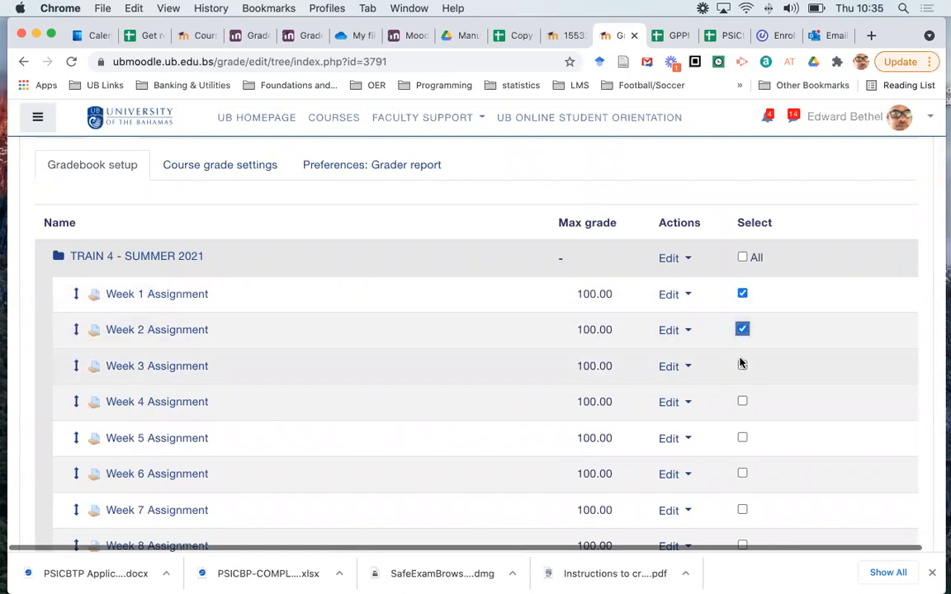
click(742, 366)
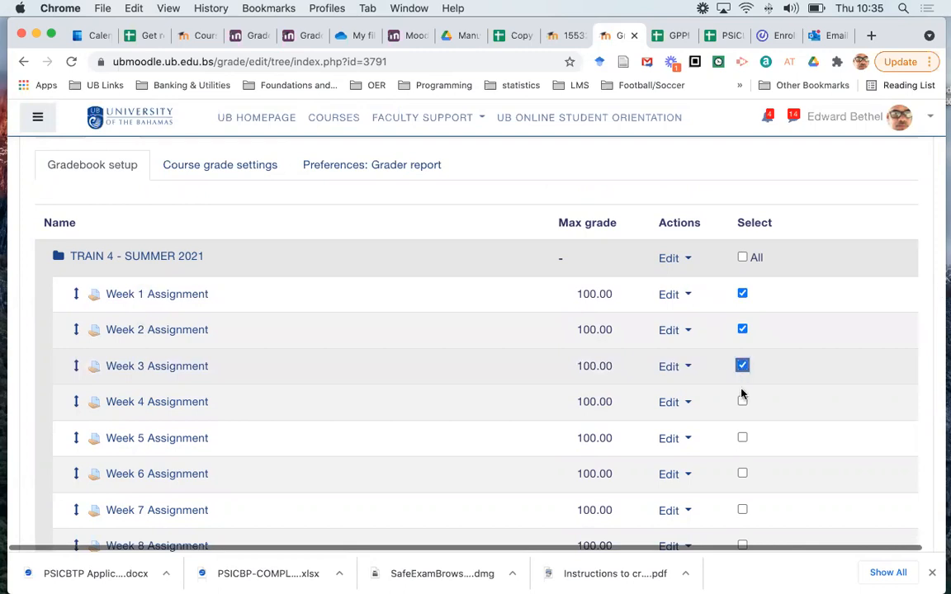
click(742, 401)
click(742, 438)
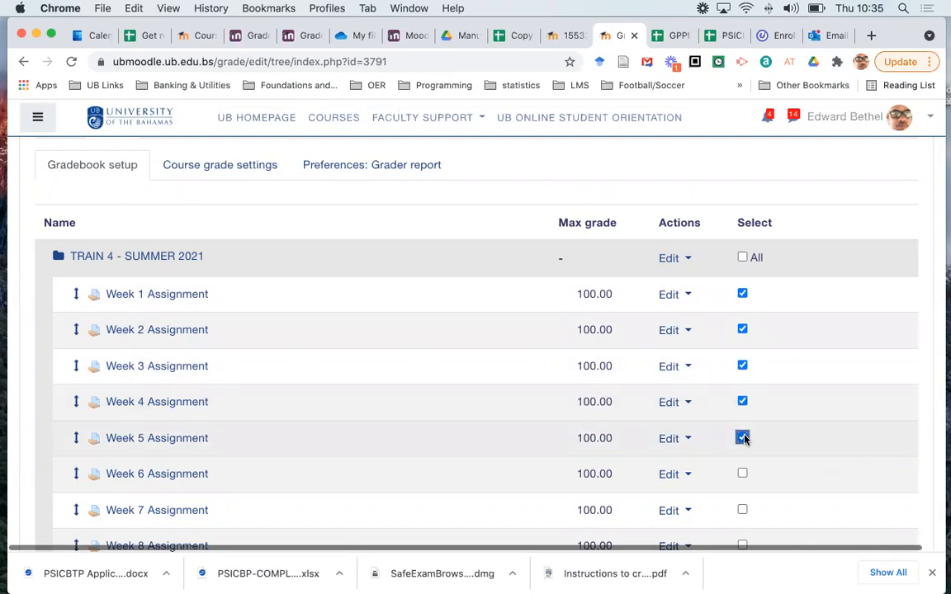
click(742, 473)
click(742, 510)
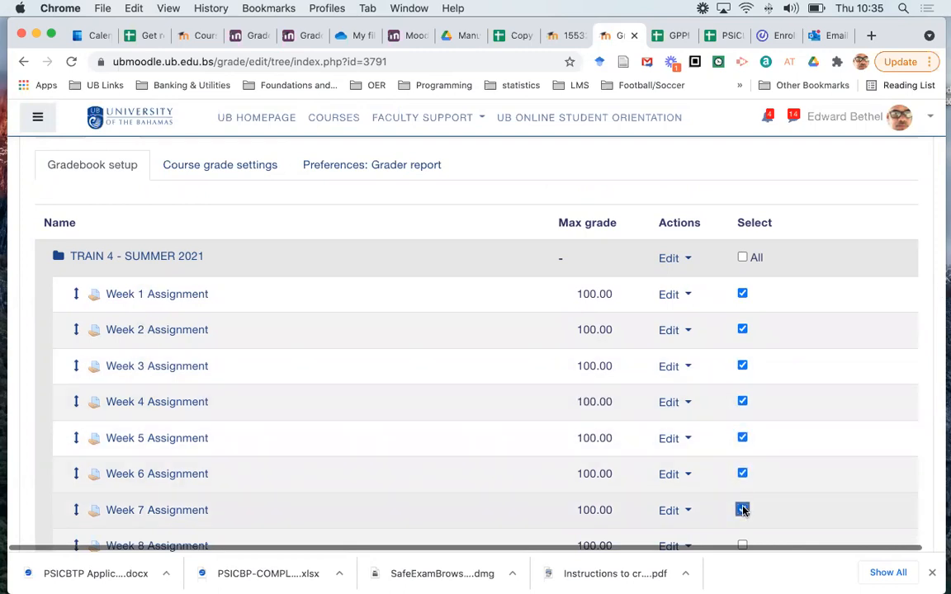
scroll(743, 509, down, 3)
click(742, 383)
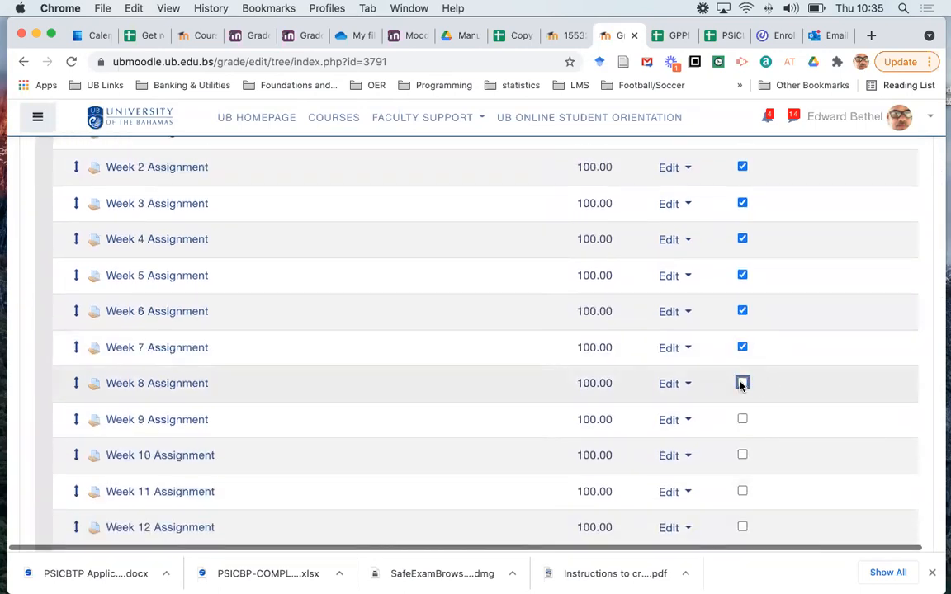
click(742, 419)
click(742, 456)
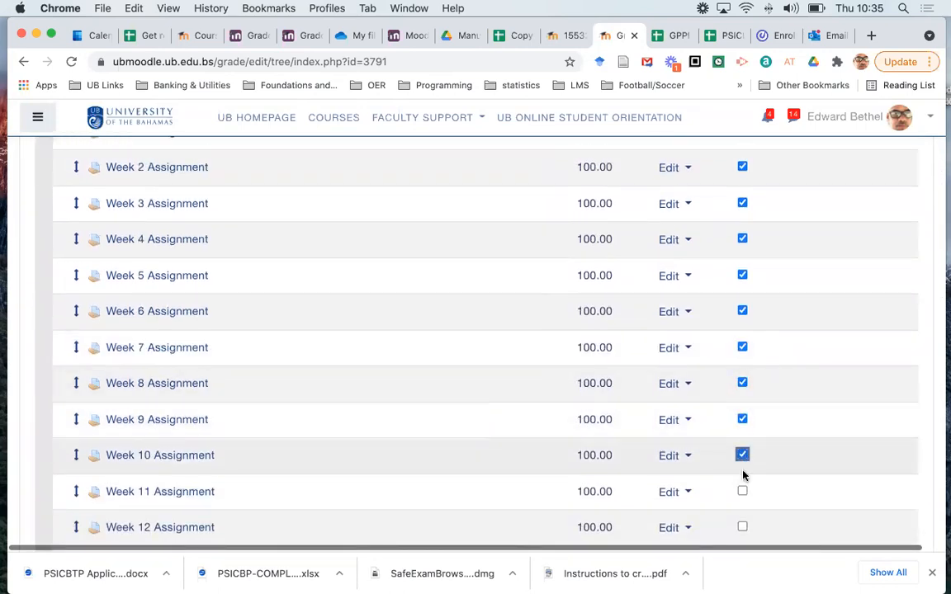
click(742, 491)
click(742, 528)
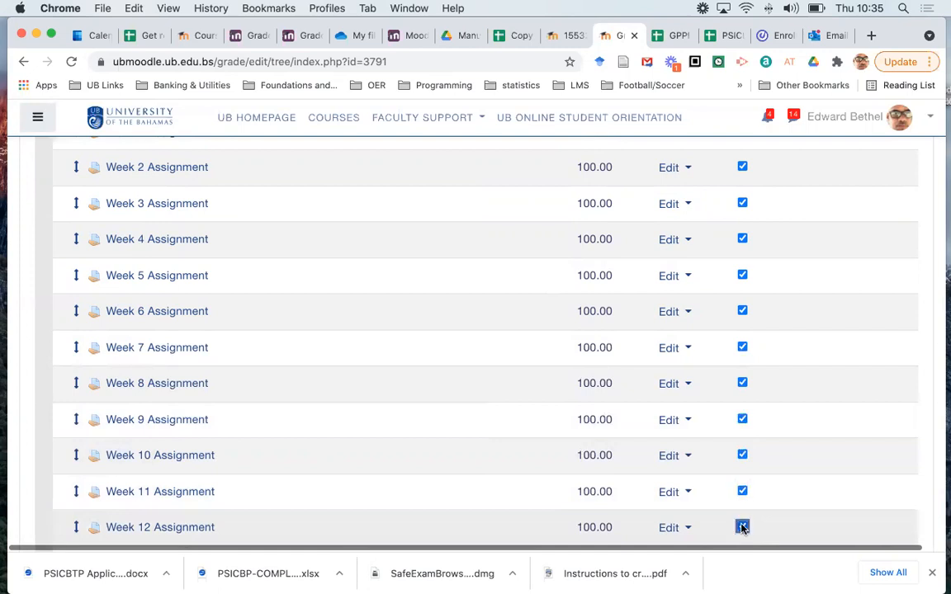
scroll(742, 528, down, 3)
click(742, 379)
- Add Introducing the Moodle Course Template and Structure your course to the selection and move all selected items to Assignments/Projects
scroll(843, 393, down, 2)
scroll(843, 393, down, 10)
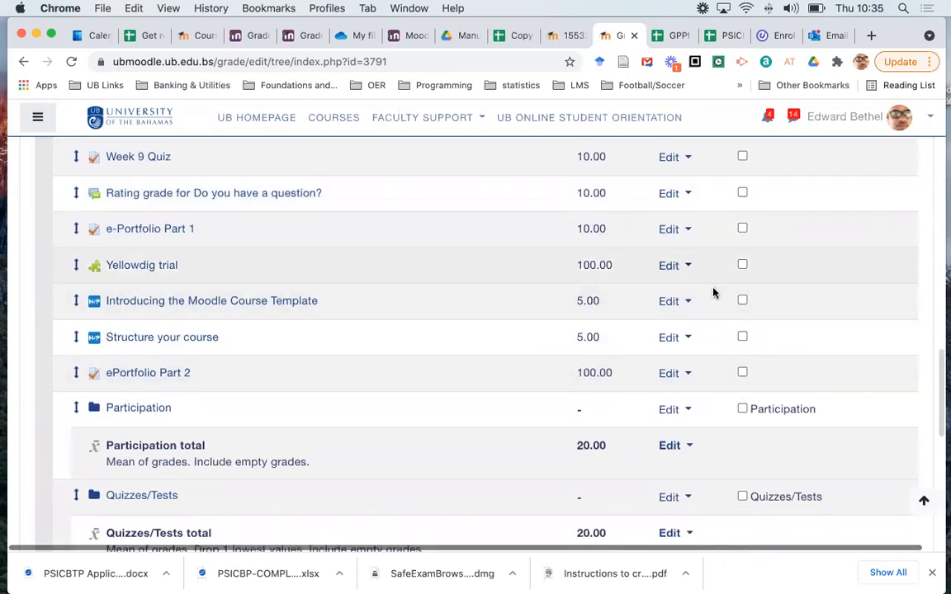
click(743, 300)
click(742, 337)
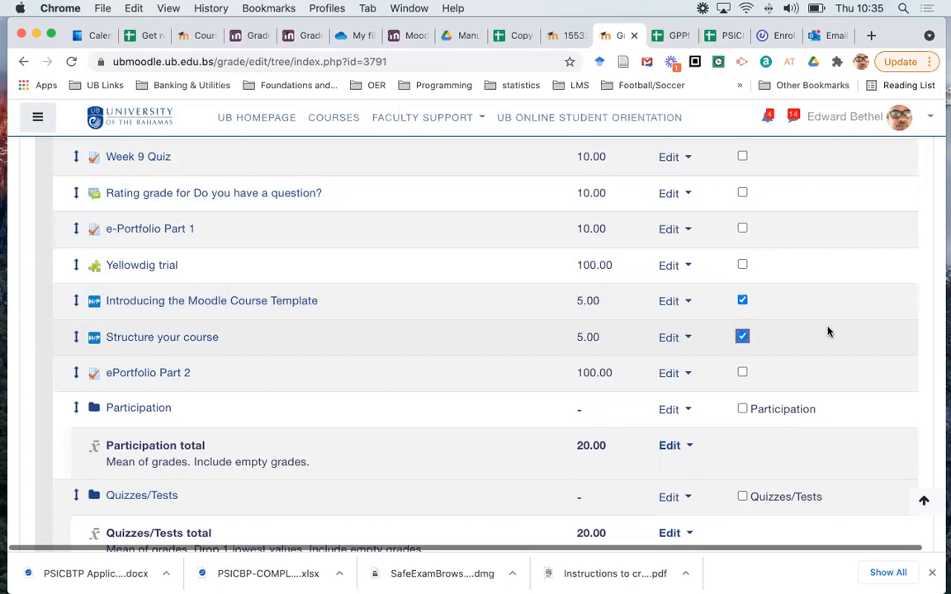
scroll(829, 332, down, 6)
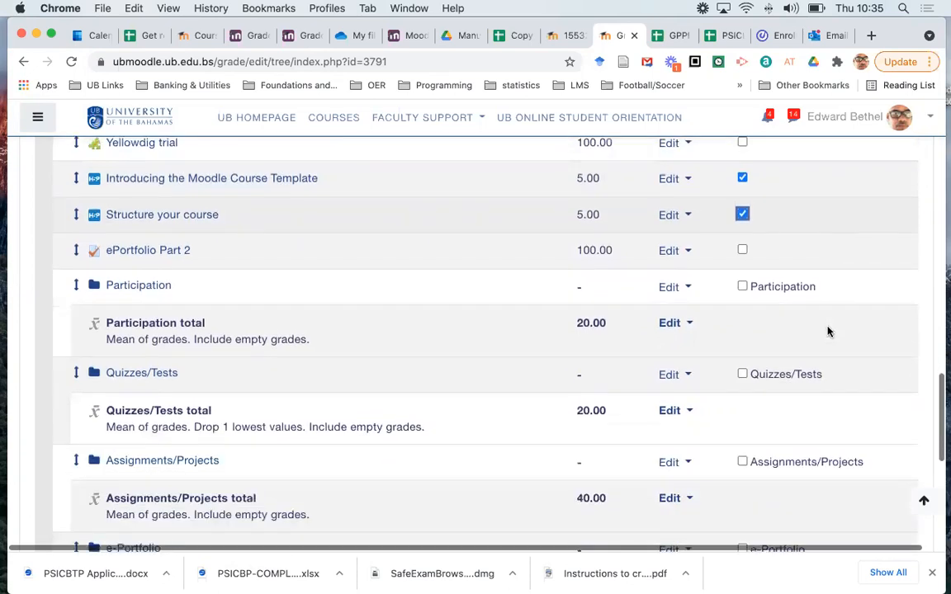
scroll(829, 331, down, 5)
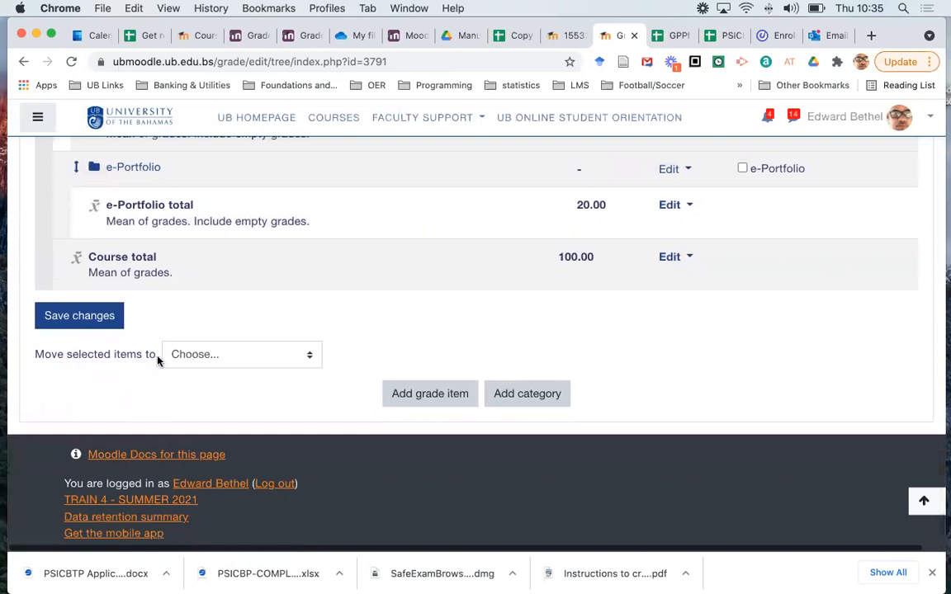
click(196, 355)
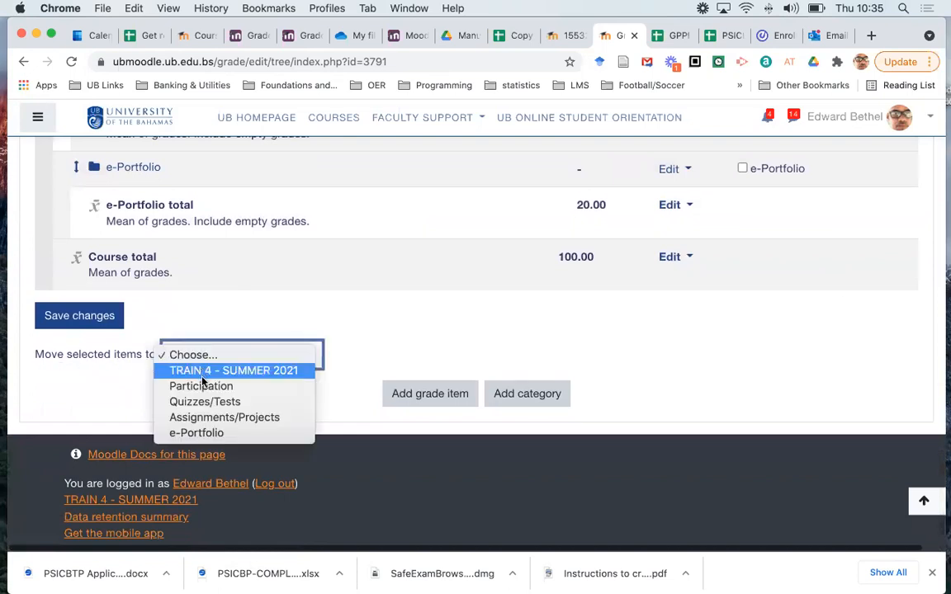
click(202, 417)
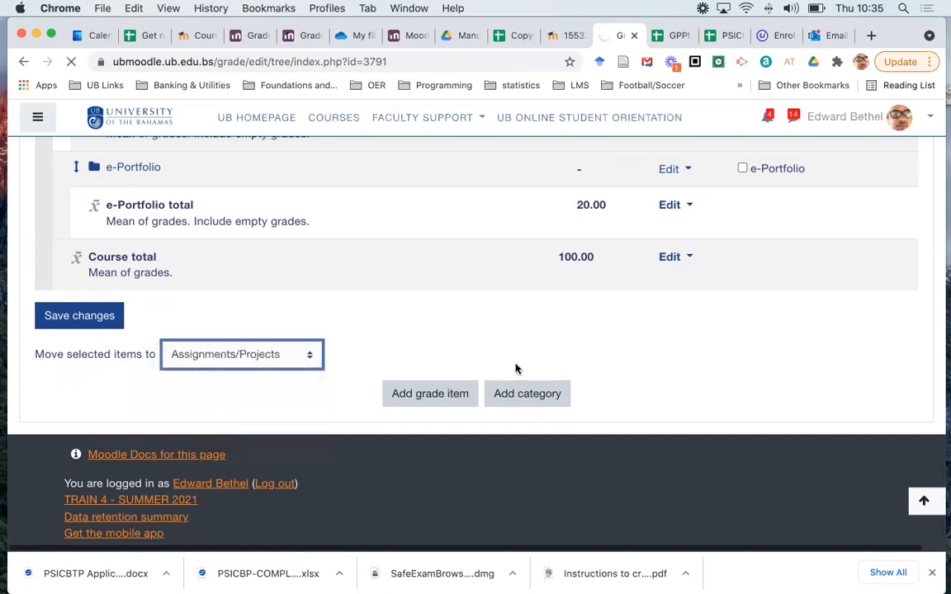
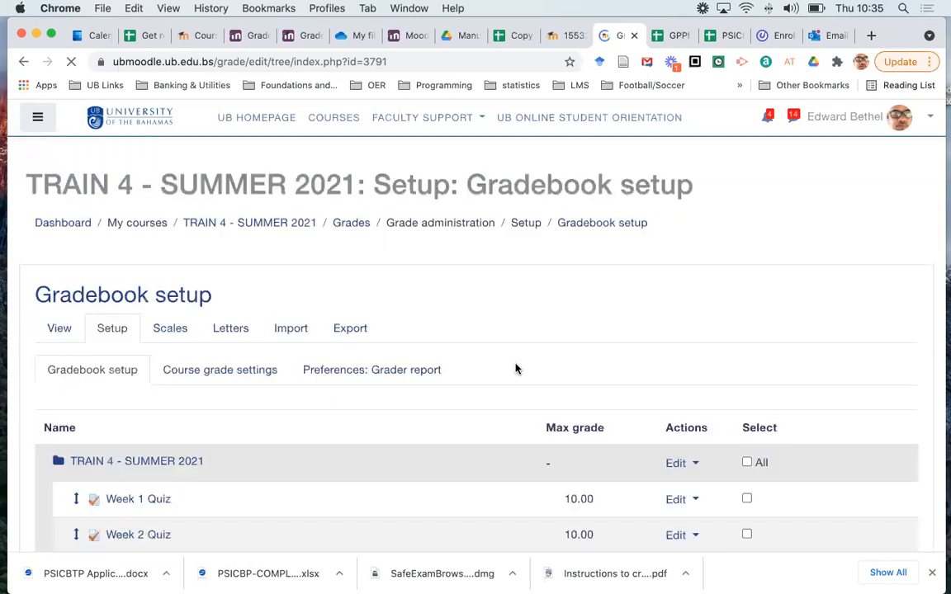
- Review the Assignments/Projects category and the grade items still outside any category in the gradebook list
scroll(516, 369, down, 5)
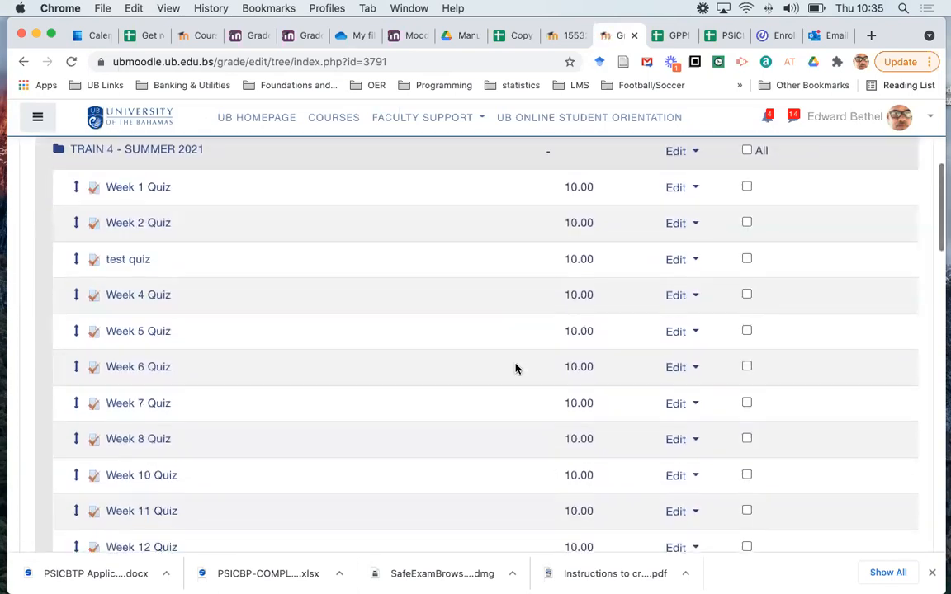
scroll(167, 247, up, 2)
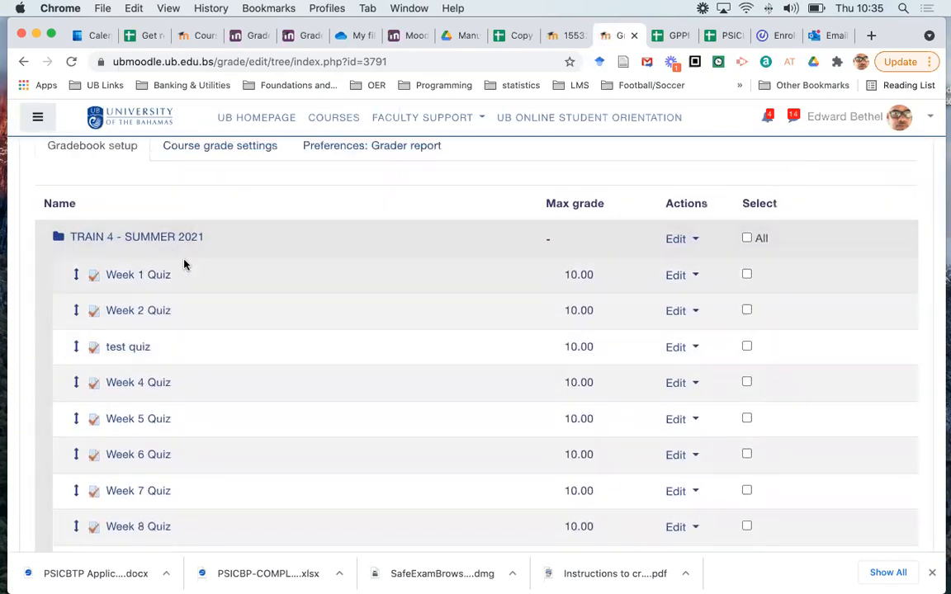
scroll(259, 331, down, 4)
scroll(260, 333, down, 8)
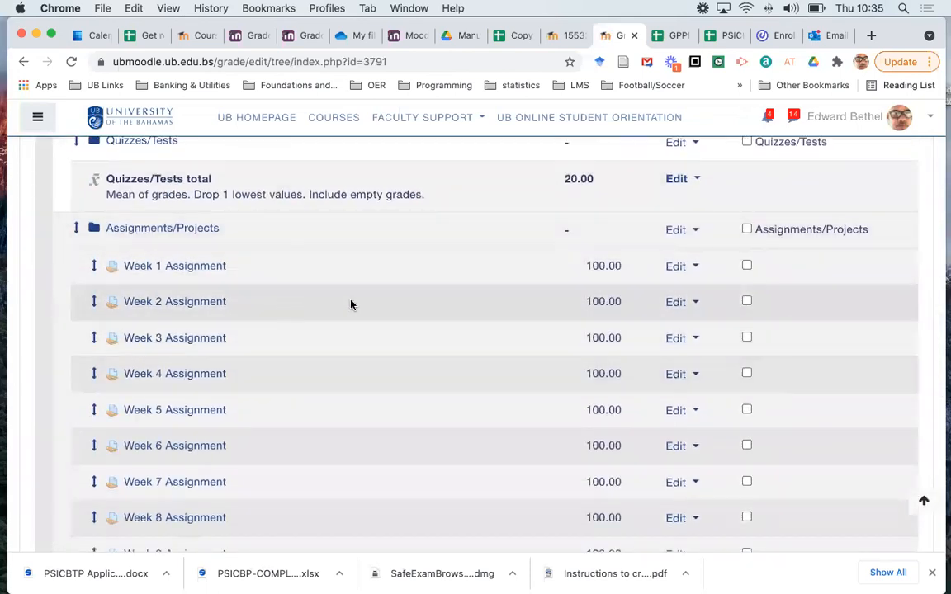
scroll(400, 303, up, 1)
scroll(400, 303, up, 10)
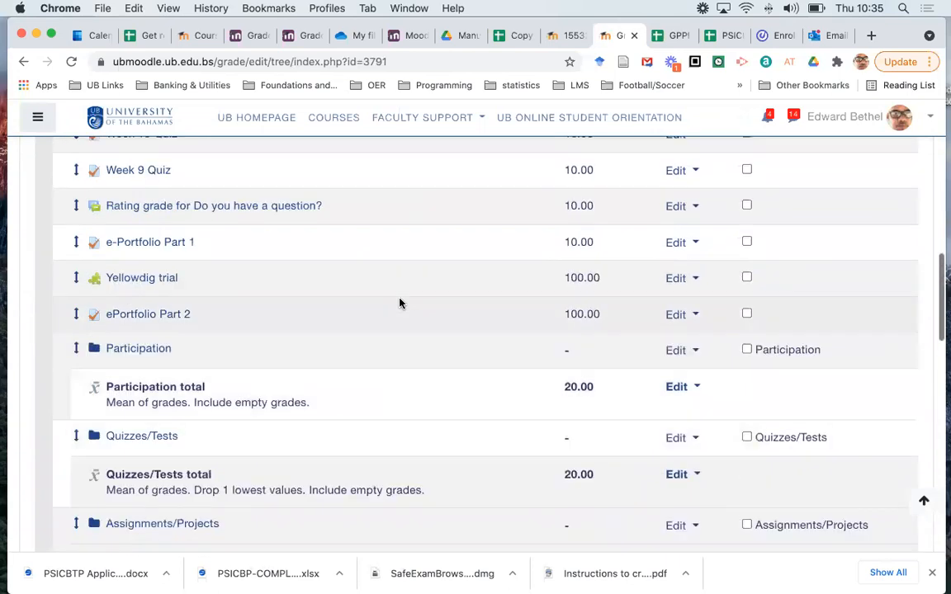
- Select every weekly quiz grade item from Week 1 Quiz to Week 13 Quiz, including test quiz and Week 9 Quiz
scroll(400, 303, up, 5)
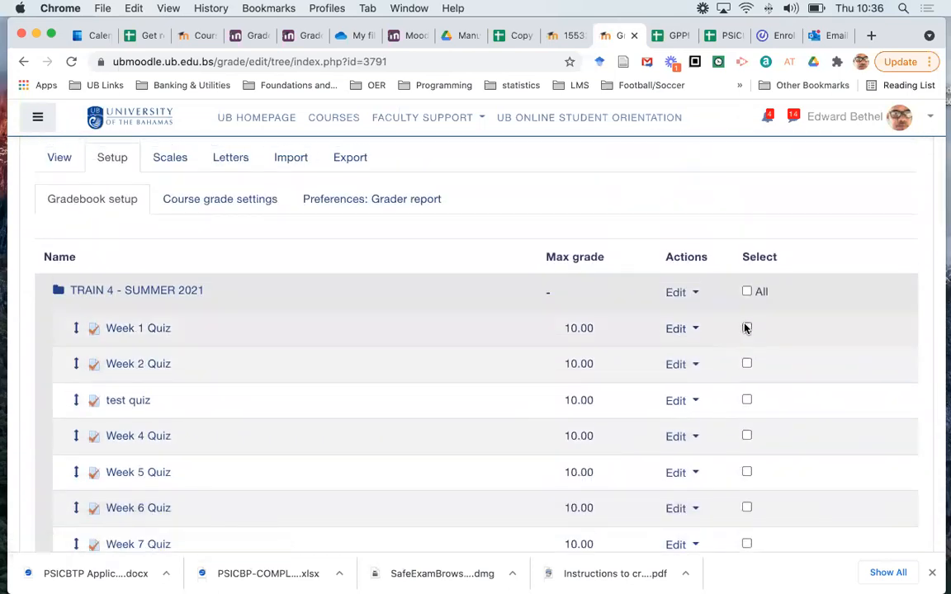
scroll(745, 328, down, 15)
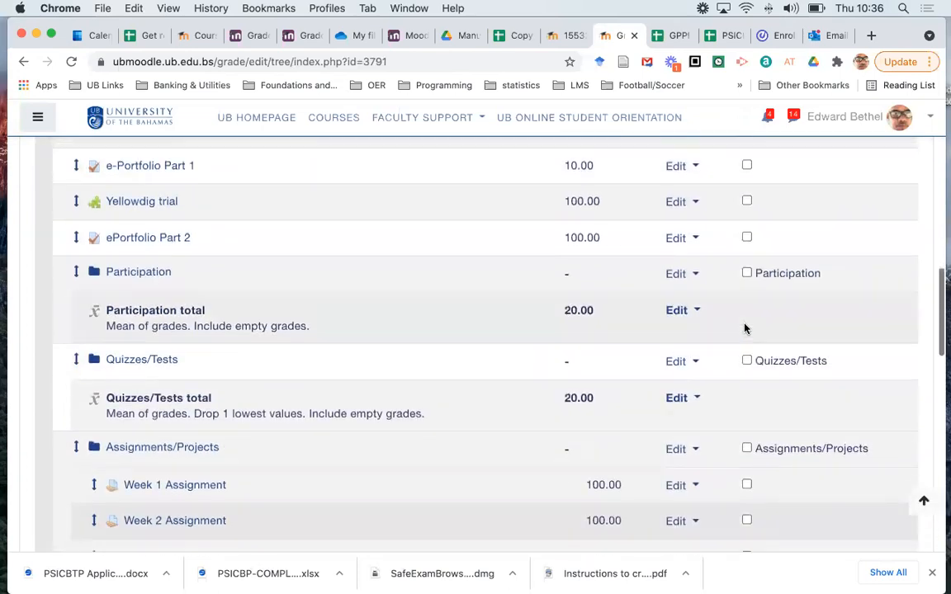
scroll(745, 326, up, 3)
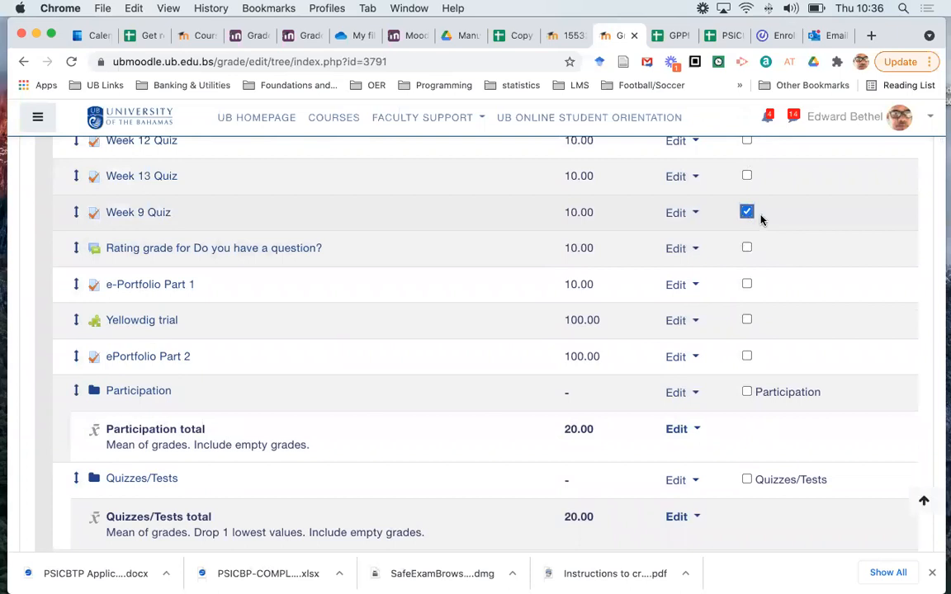
scroll(776, 219, up, 2)
click(746, 250)
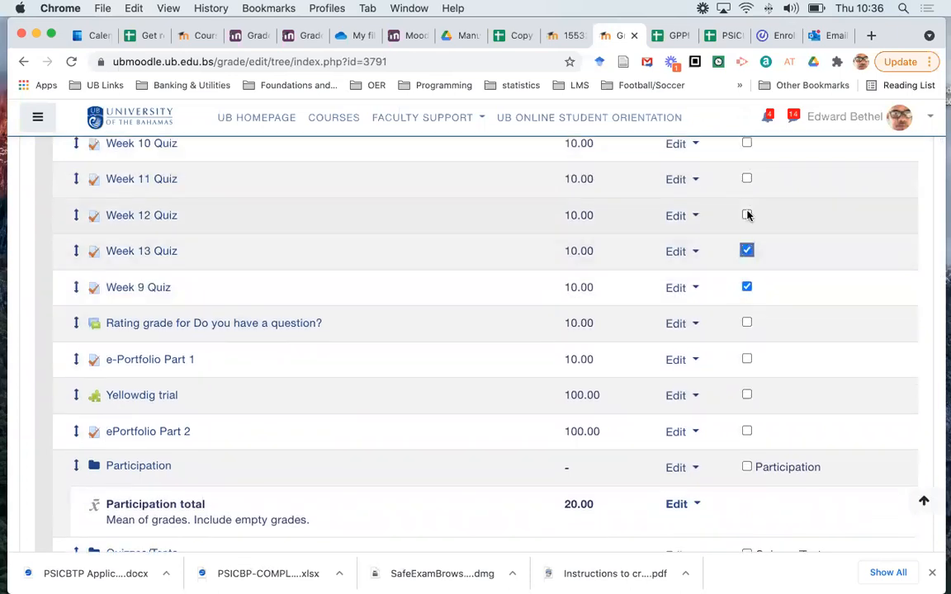
click(747, 215)
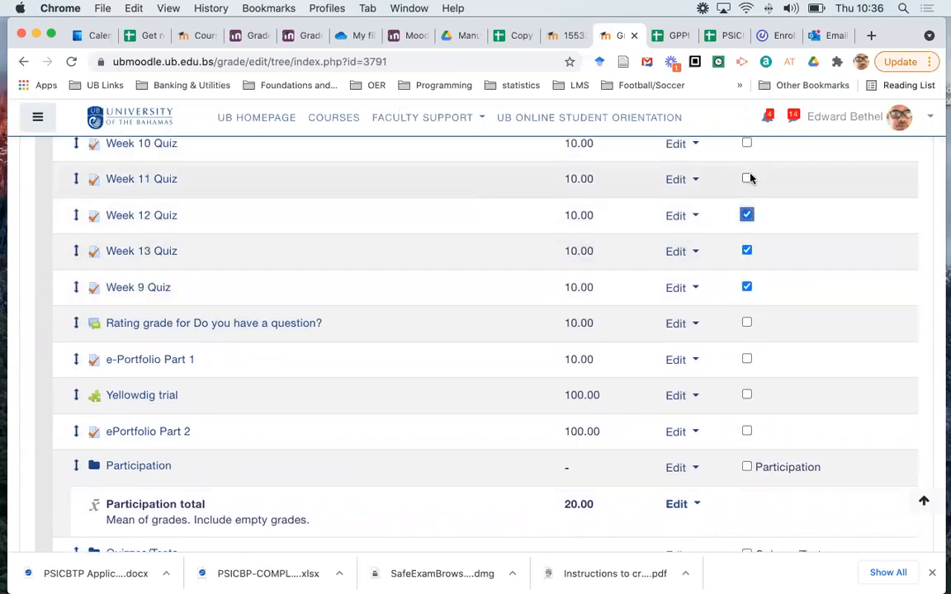
click(747, 180)
scroll(747, 181, up, 2)
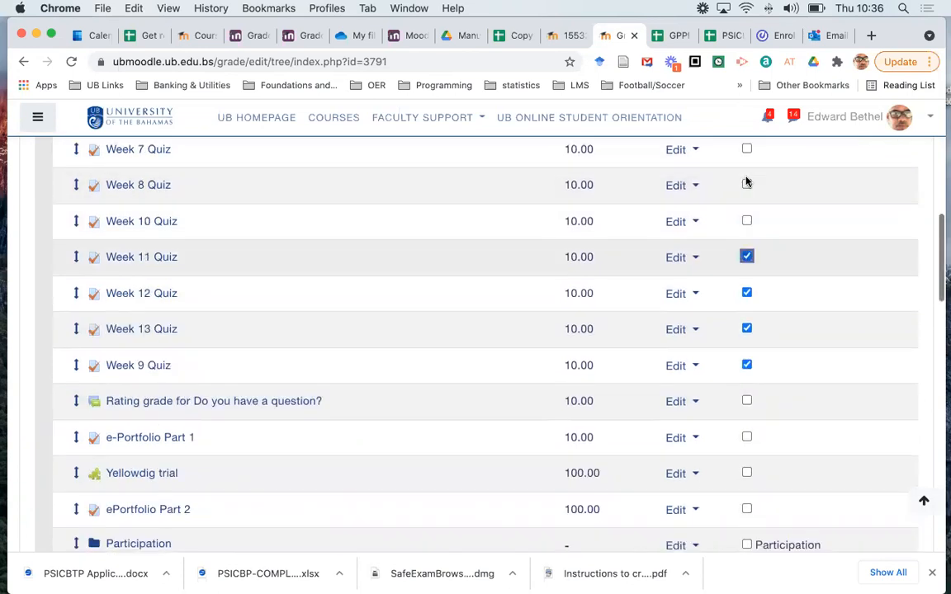
click(745, 236)
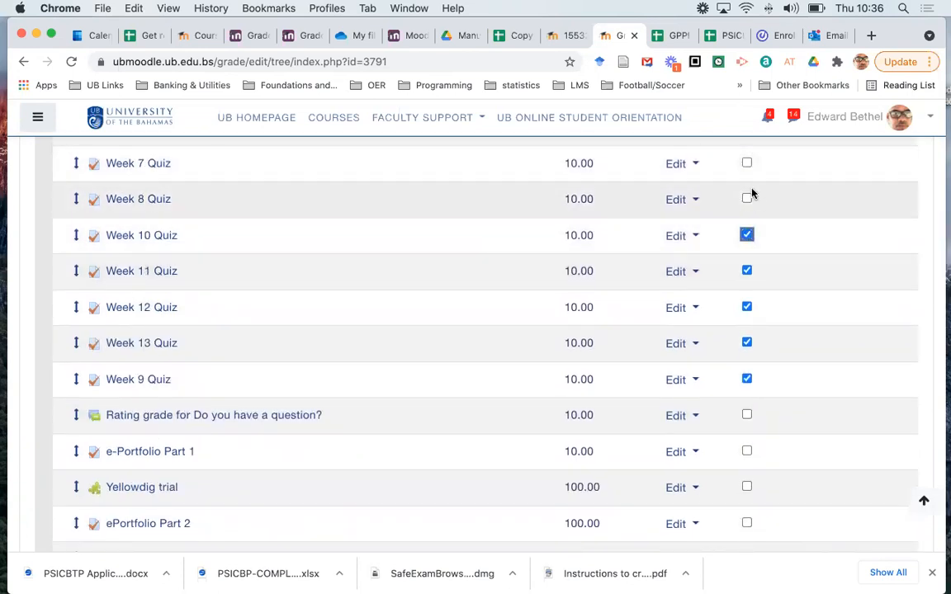
click(747, 199)
scroll(801, 203, up, 2)
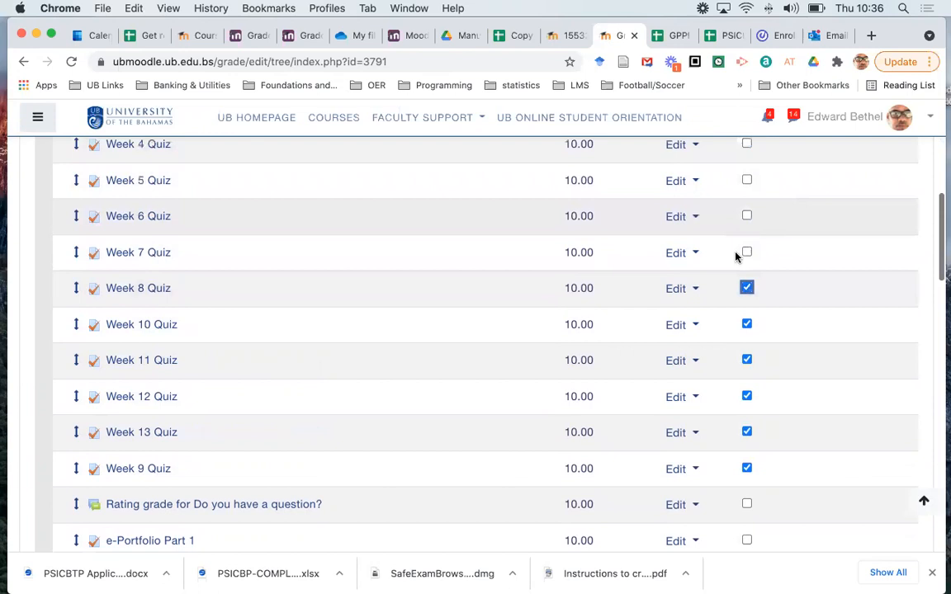
click(746, 251)
click(745, 216)
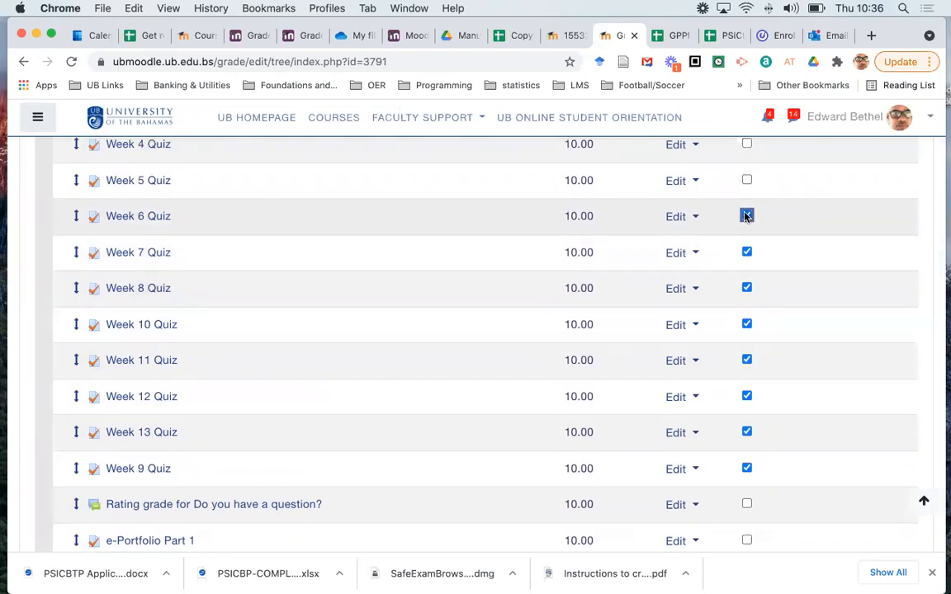
scroll(745, 214, up, 2)
click(747, 244)
click(746, 207)
scroll(806, 201, up, 2)
click(746, 263)
click(747, 229)
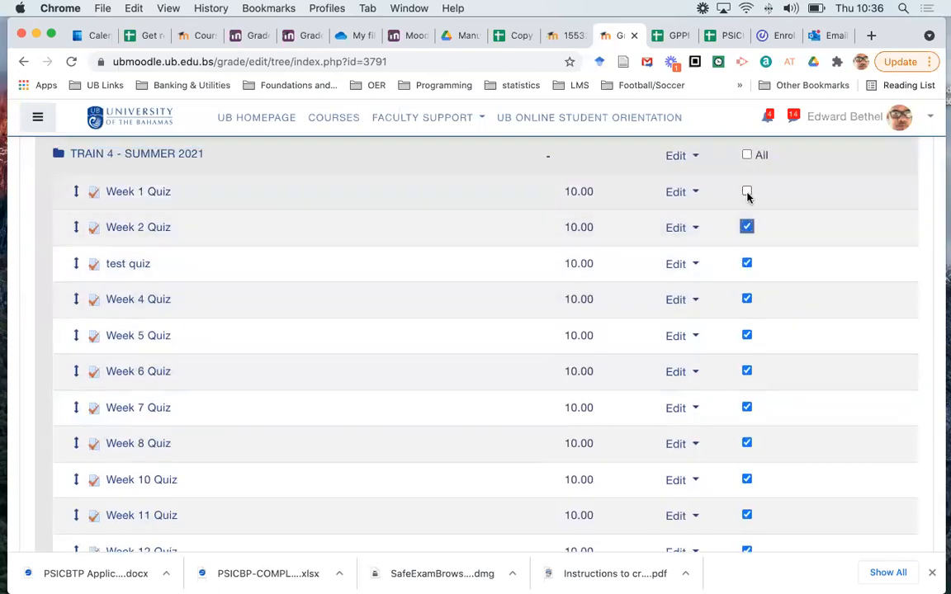
click(747, 192)
- Move the selected quiz items to the Quizzes/Tests category
scroll(802, 217, up, 3)
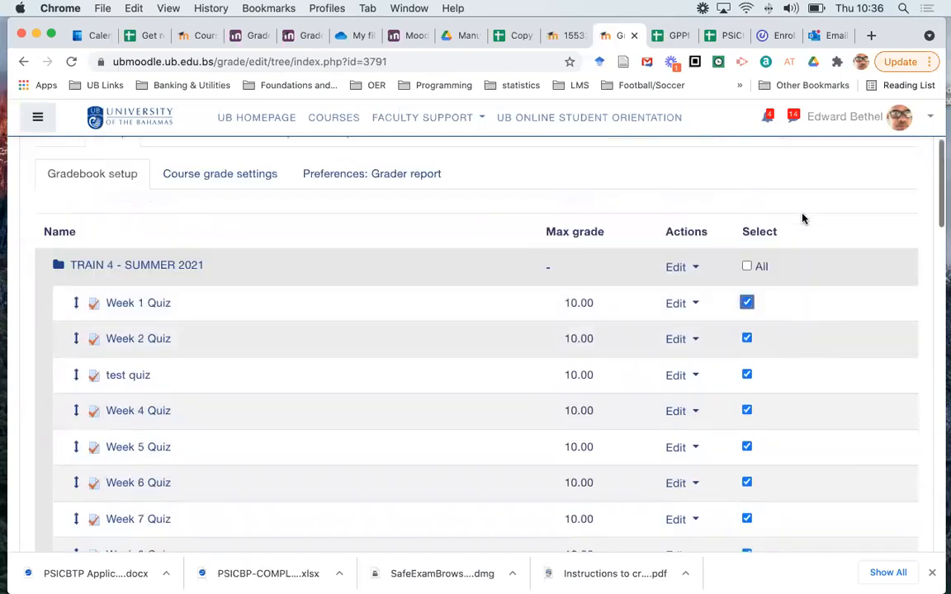
scroll(802, 218, down, 10)
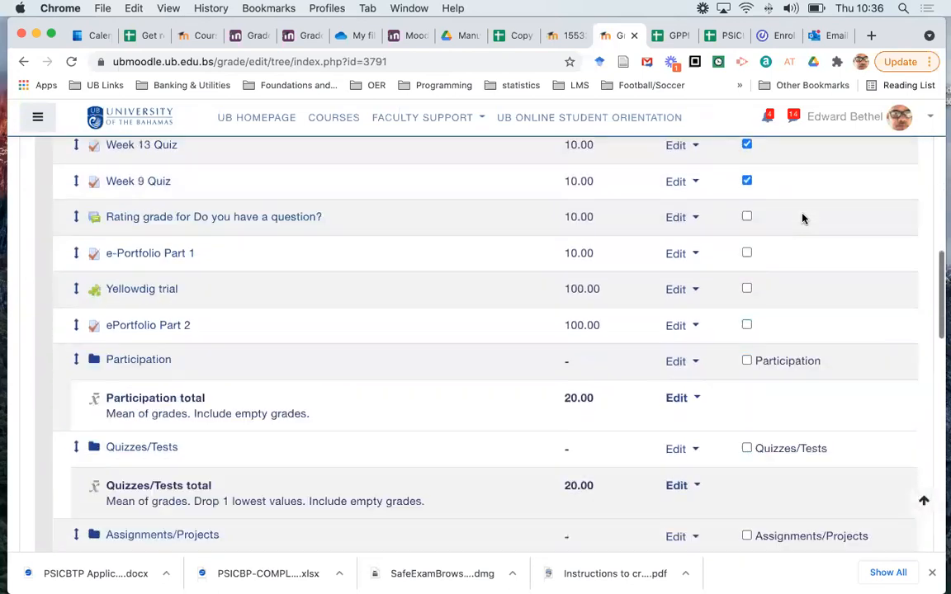
scroll(803, 218, down, 10)
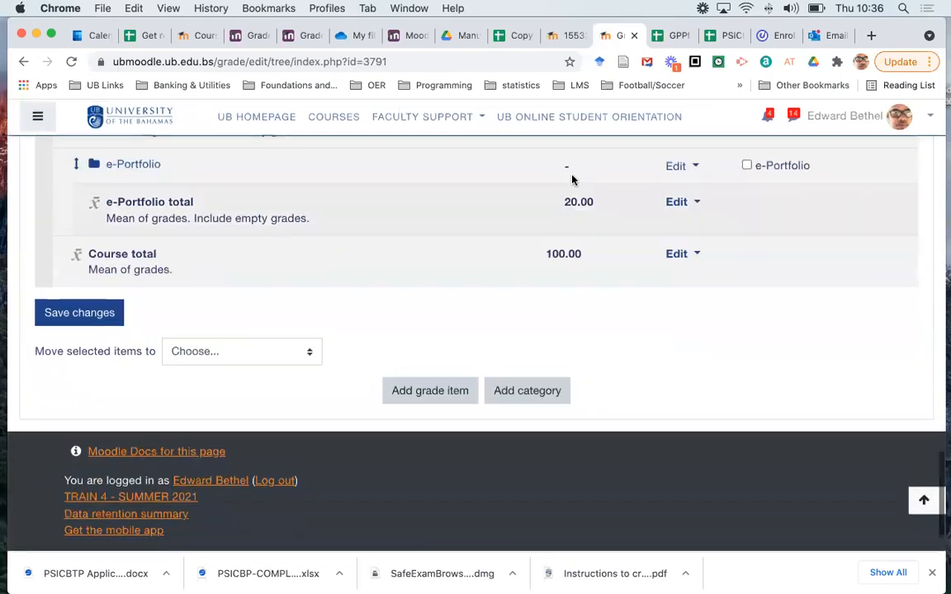
click(264, 352)
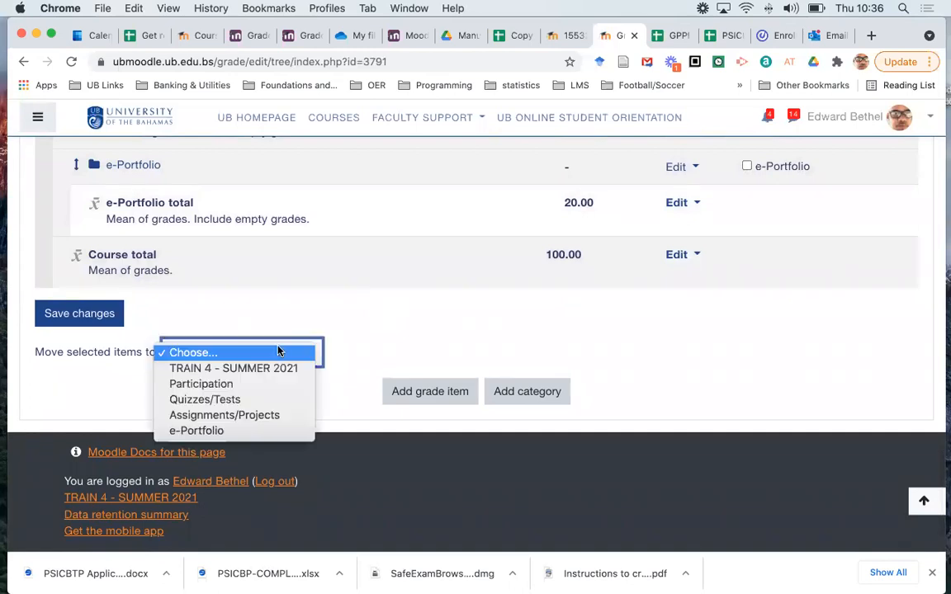
click(255, 400)
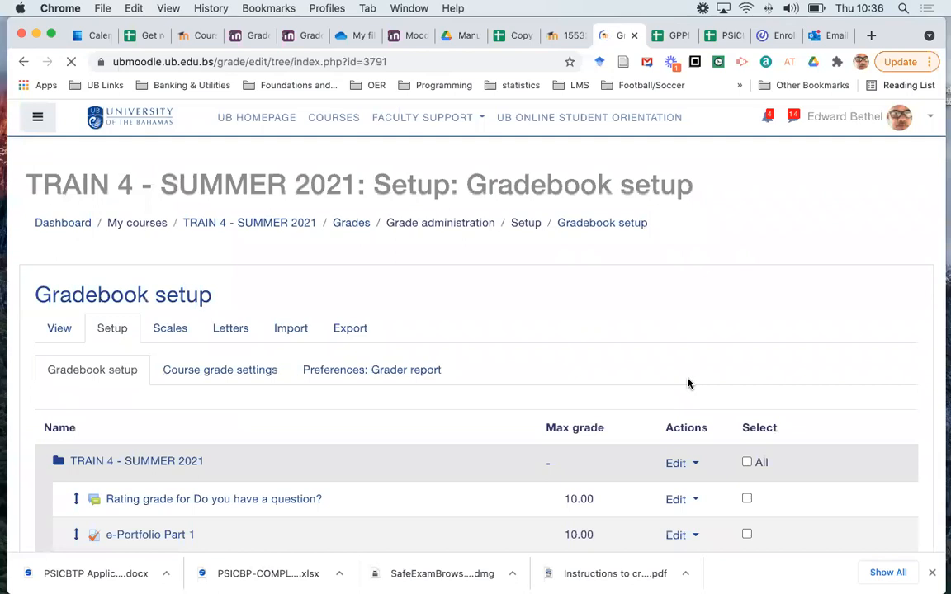
- Move the Rating grade for Do you have a question? and Yellowdig trial items to the Participation category
scroll(689, 383, down, 5)
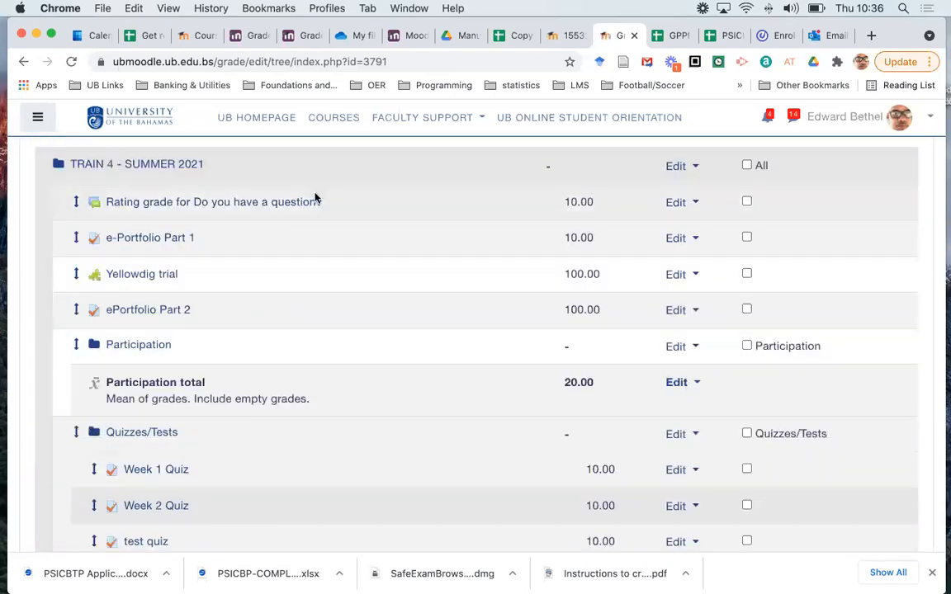
click(746, 201)
click(747, 274)
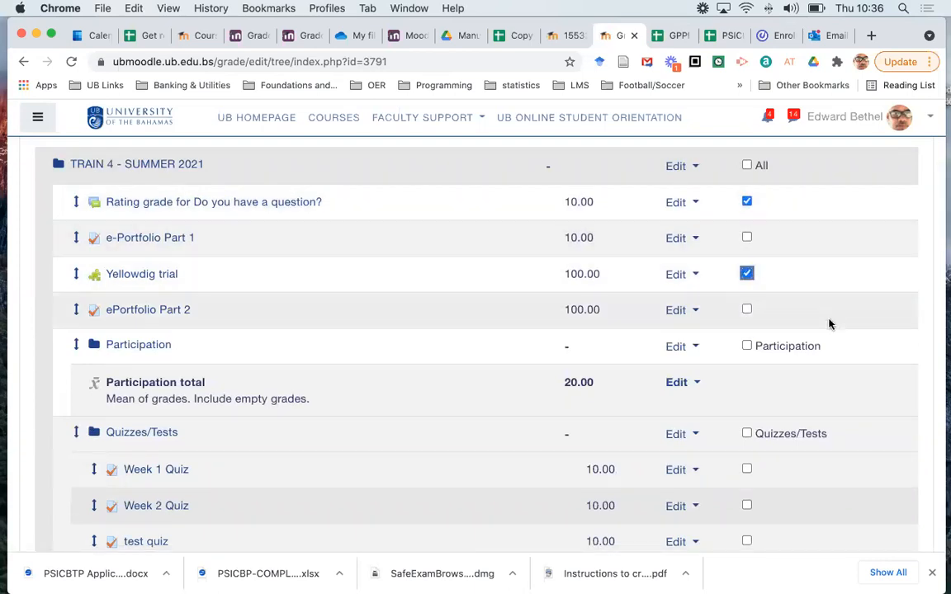
scroll(830, 324, down, 15)
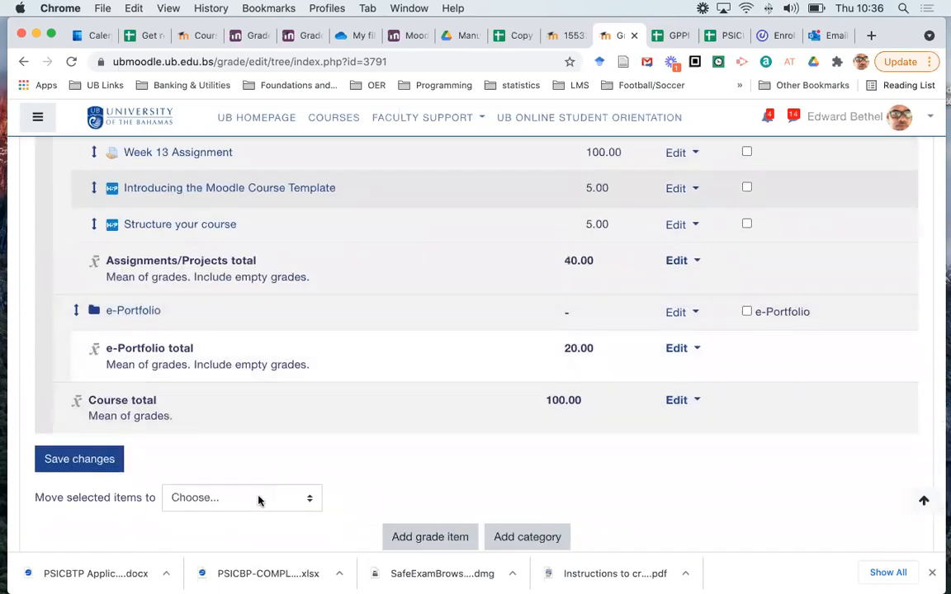
click(258, 503)
click(248, 530)
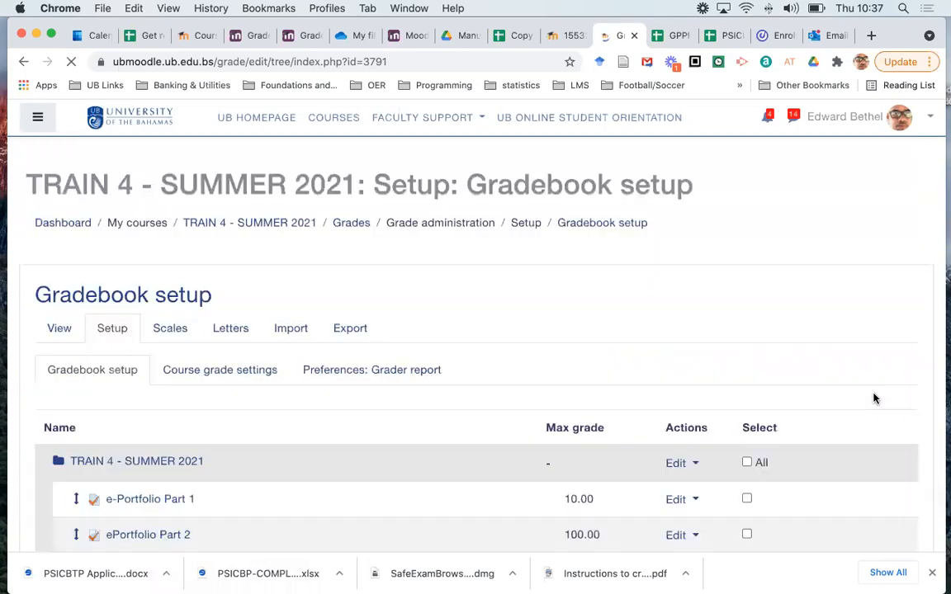
- Move the e-Portfolio Part 1 and ePortfolio Part 2 grade items to the e-Portfolio category
scroll(872, 397, down, 4)
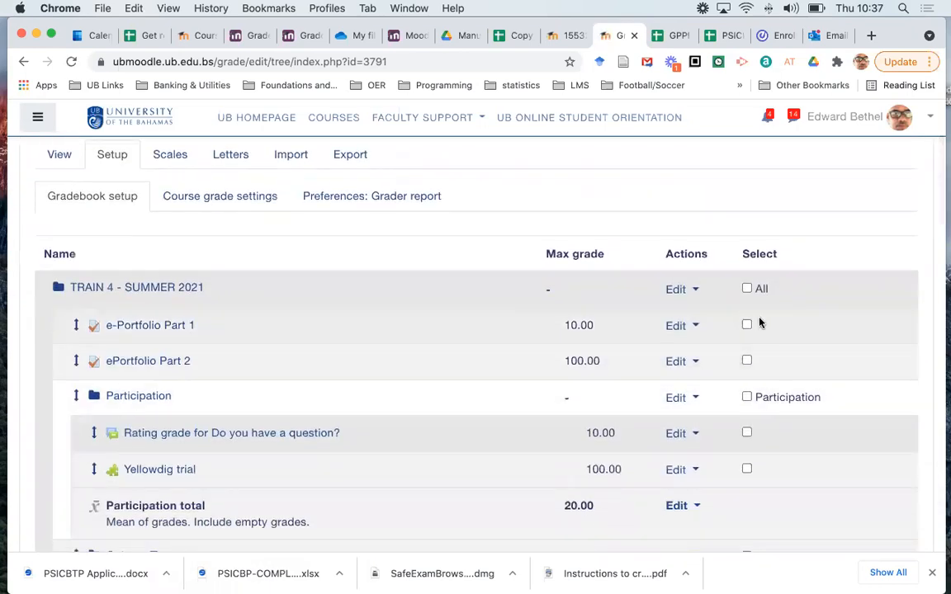
click(746, 324)
click(746, 360)
scroll(823, 384, down, 1)
scroll(824, 384, down, 5)
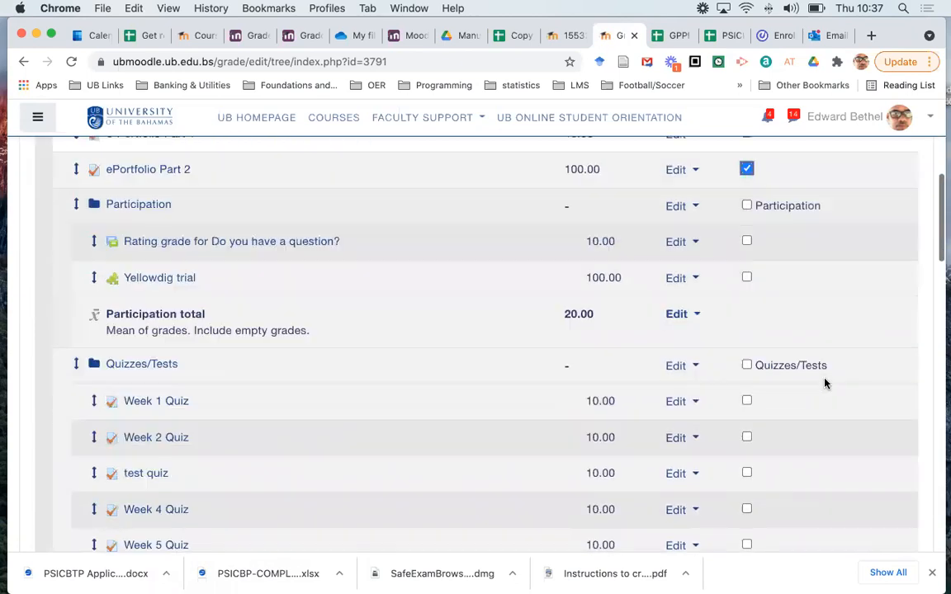
scroll(824, 381, up, 1)
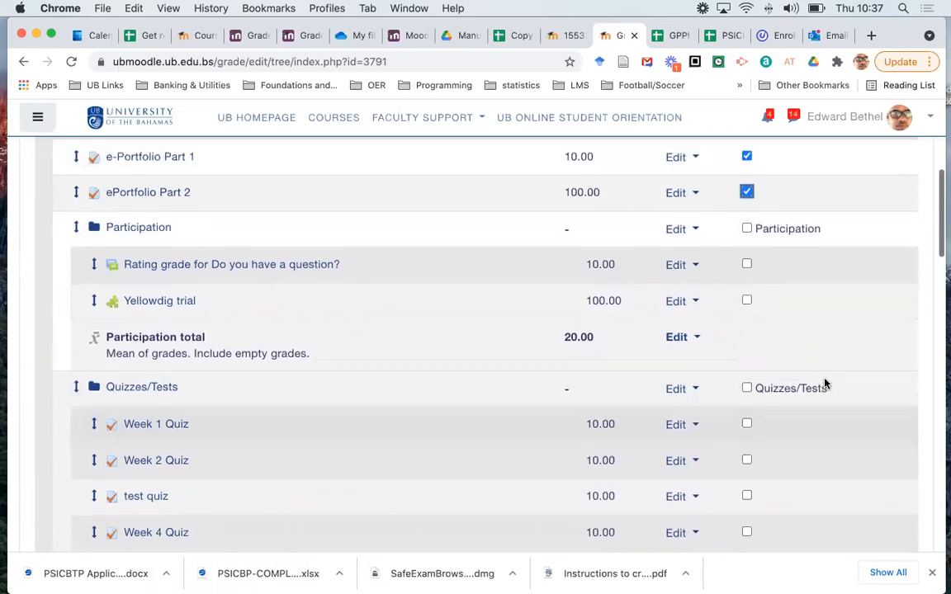
scroll(824, 381, down, 15)
scroll(825, 384, down, 1)
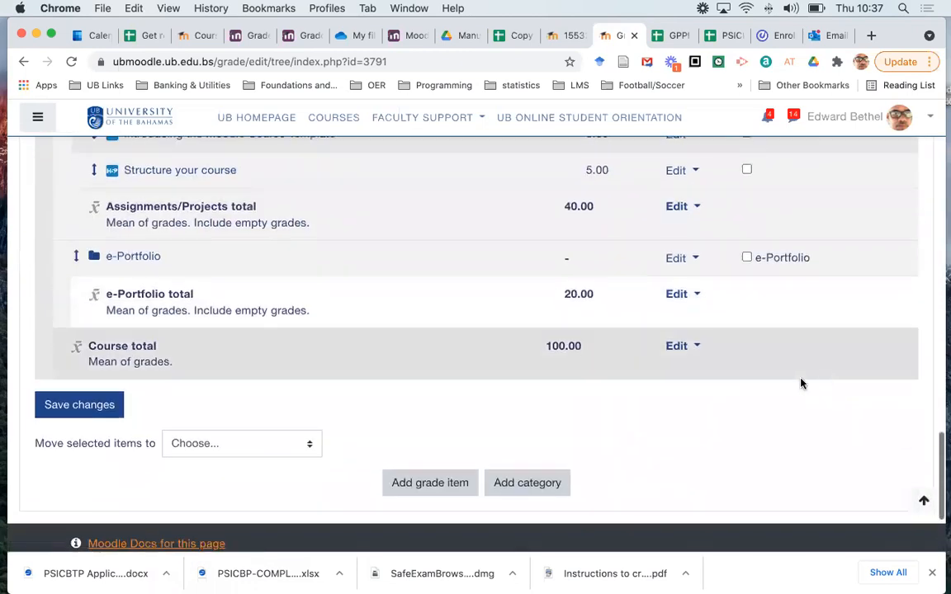
click(282, 449)
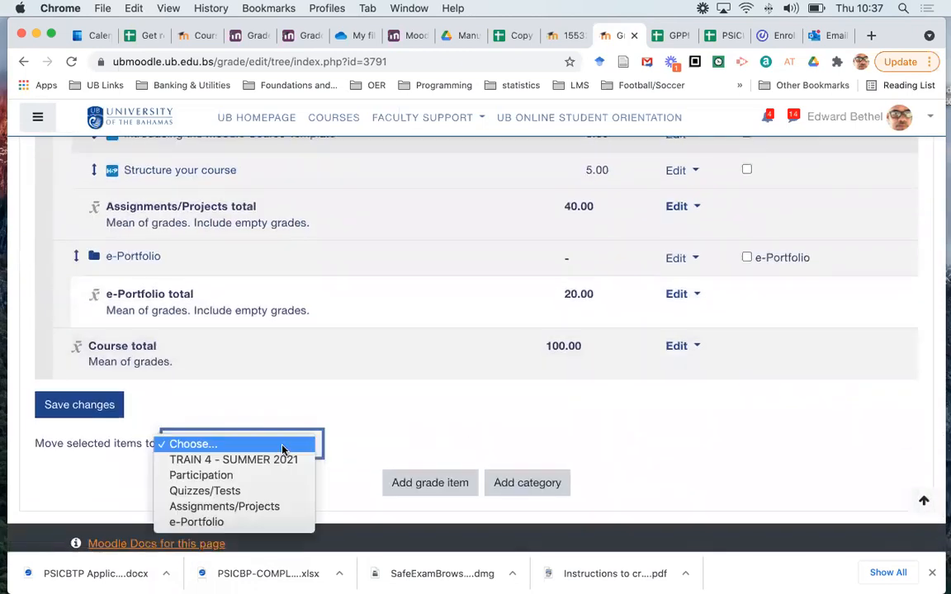
click(269, 523)
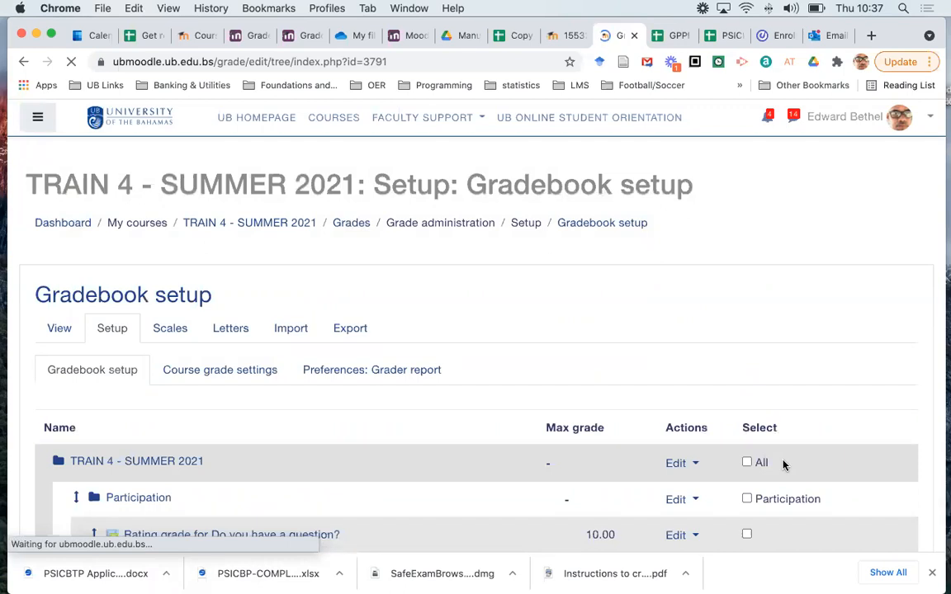
- Review the whole gradebook structure, checking the grade items and total of each category and the course total
scroll(783, 464, down, 2)
scroll(782, 465, down, 3)
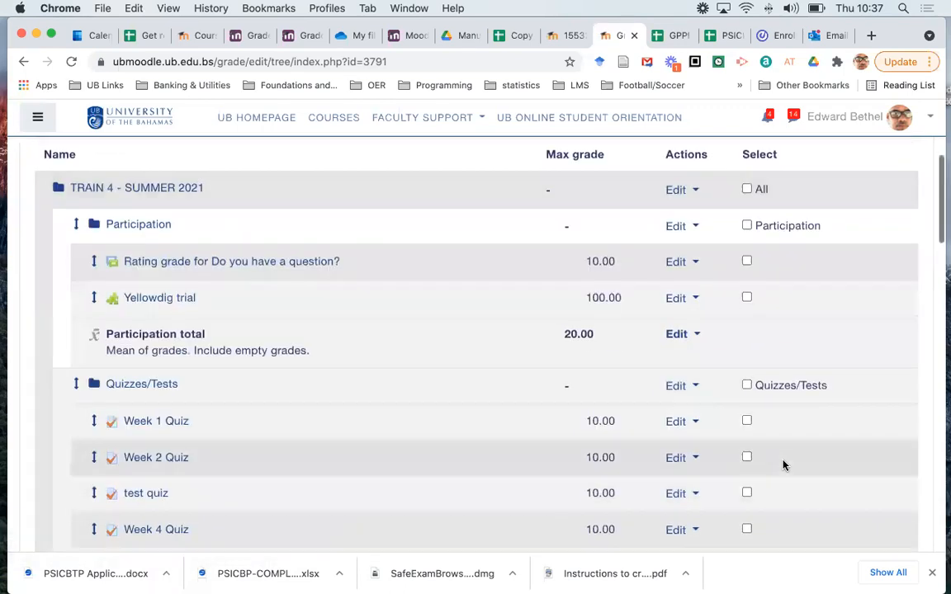
scroll(783, 464, down, 2)
scroll(784, 465, down, 10)
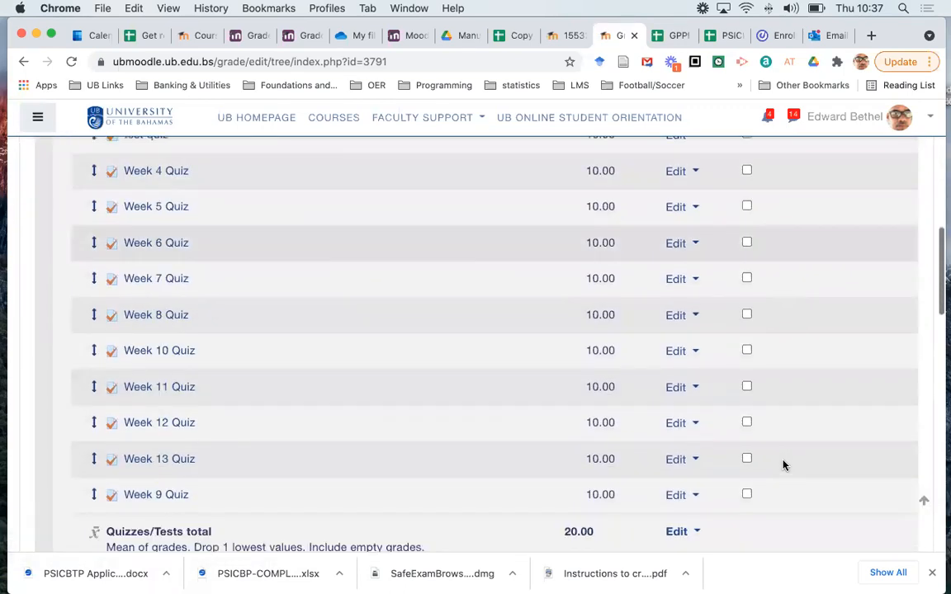
scroll(784, 465, down, 8)
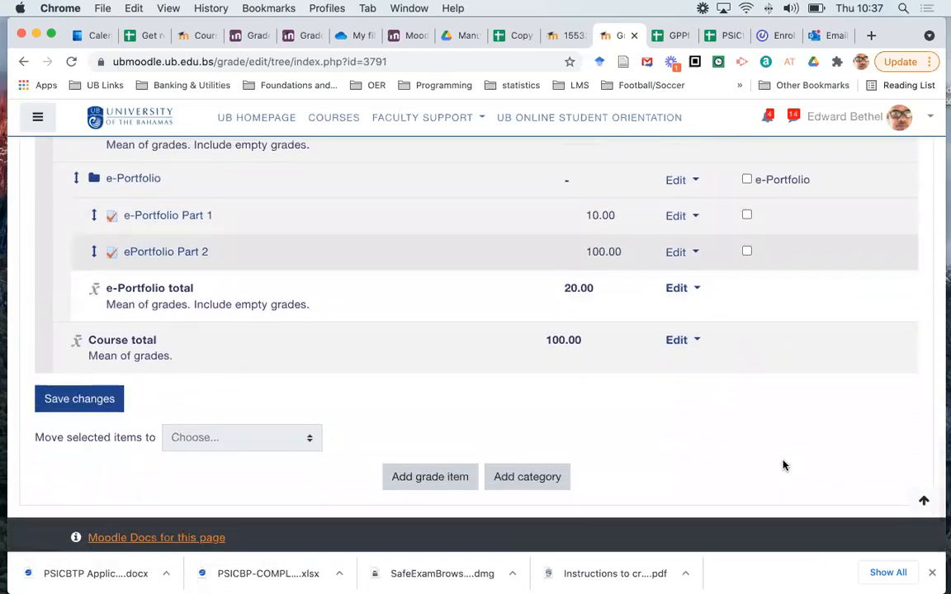
scroll(784, 465, up, 3)
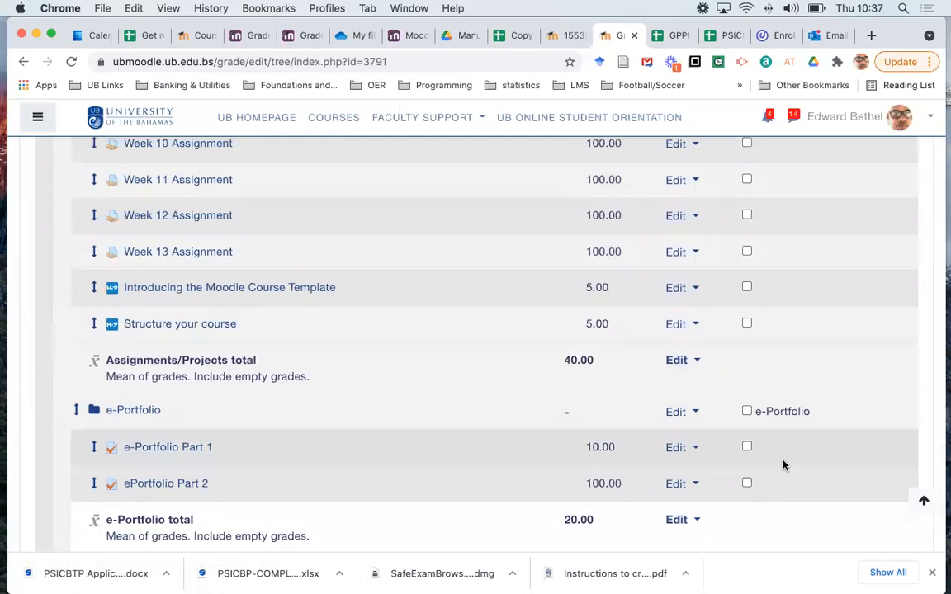
scroll(784, 464, up, 8)
scroll(784, 465, up, 12)
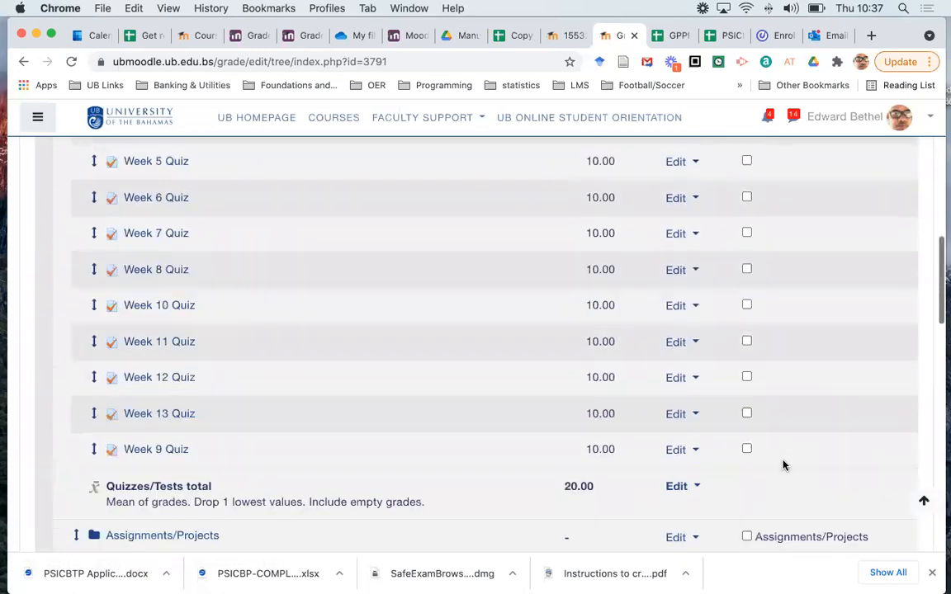
- Check the gradebook setup of the Fall 2021 EDUC-103-04 course and its Assessment percentages, and return to the TRAIN 4 gradebook setup
scroll(784, 464, down, 1)
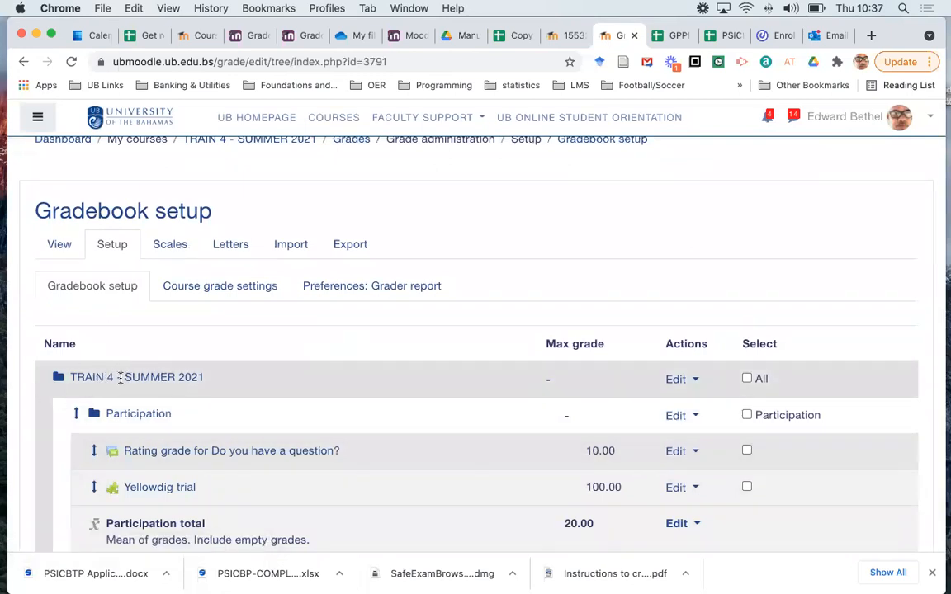
click(189, 36)
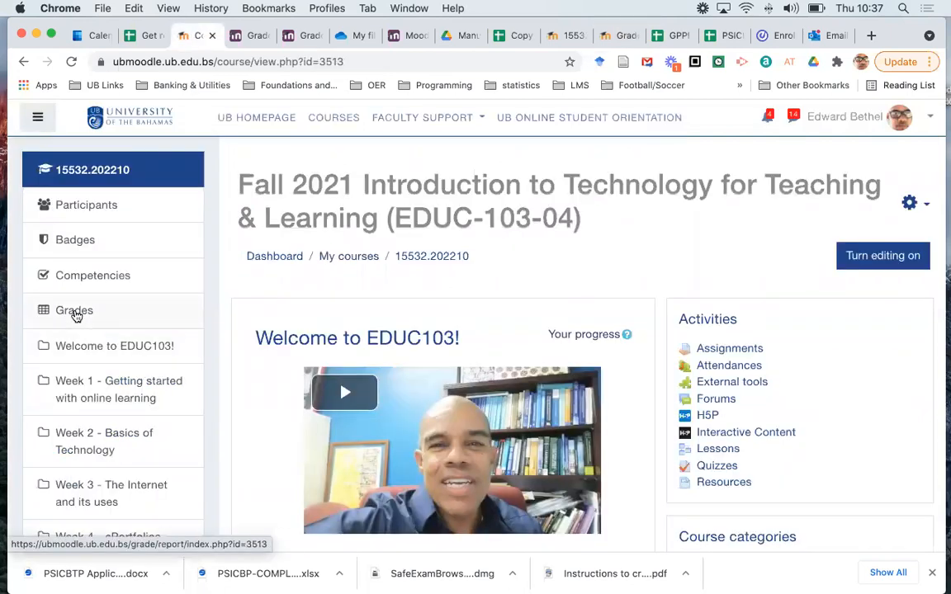
click(76, 316)
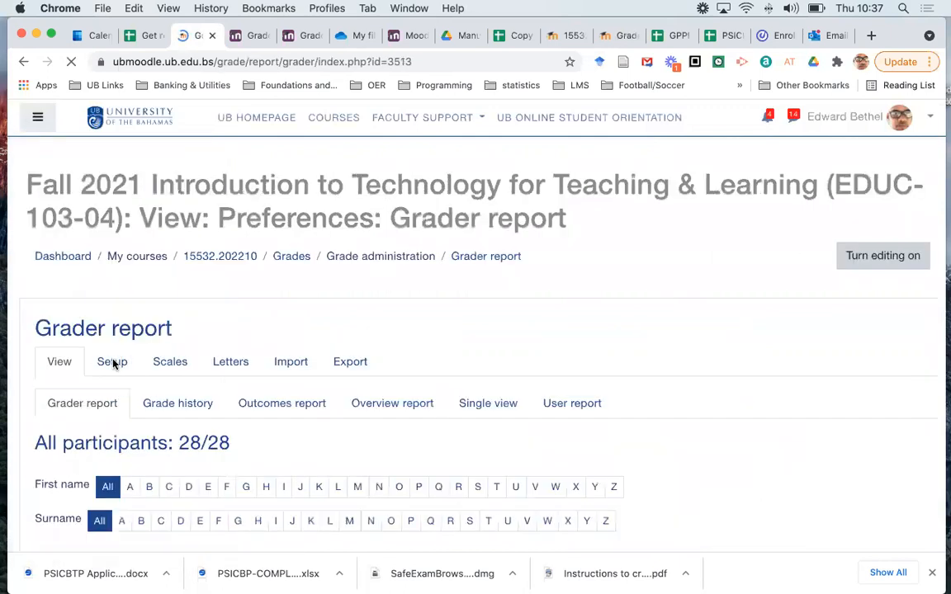
click(112, 363)
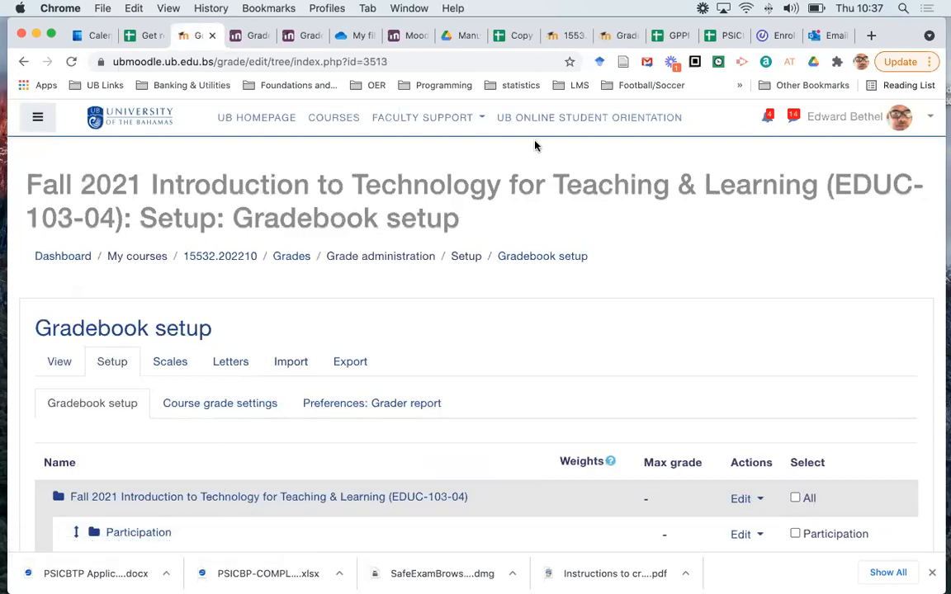
click(566, 37)
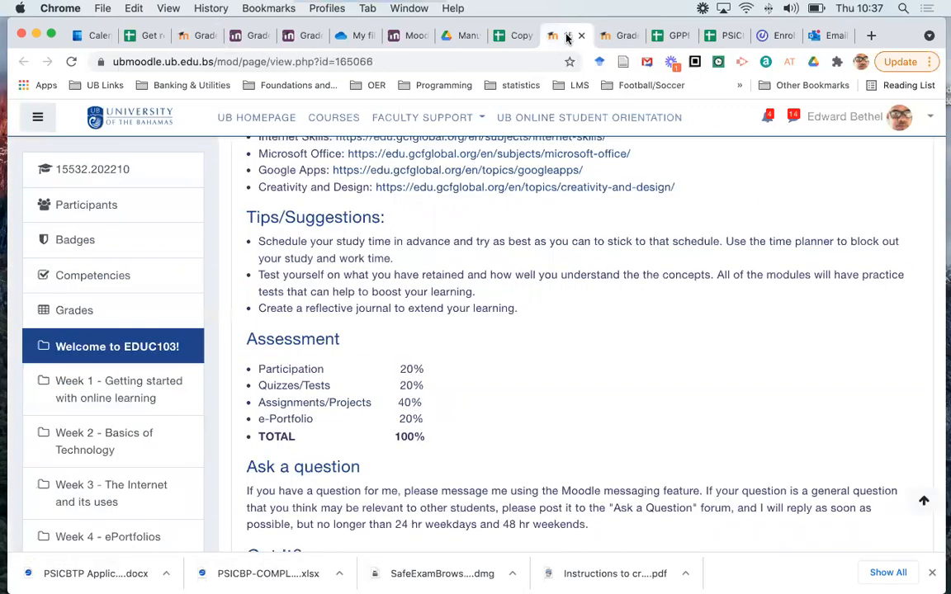
click(619, 36)
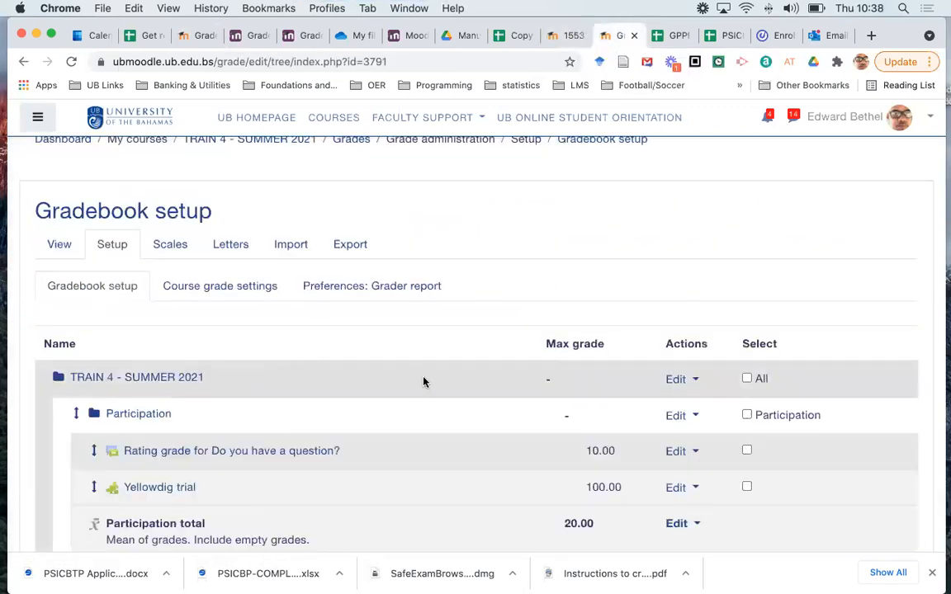
- Set the TRAIN 4 - SUMMER 2021 top-level category to Simple weighted mean of grades with Exclude empty grades turned off, and save
click(675, 380)
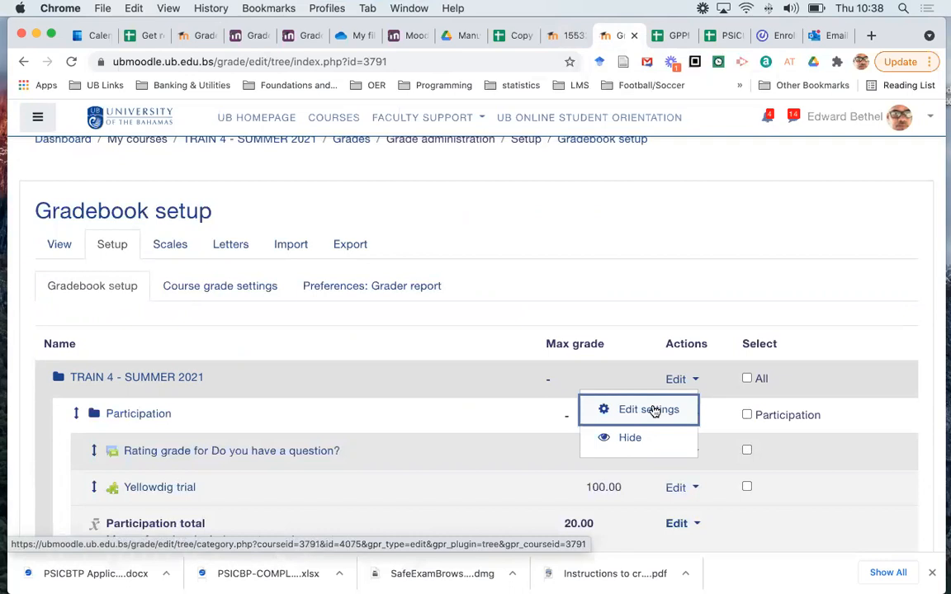
click(652, 411)
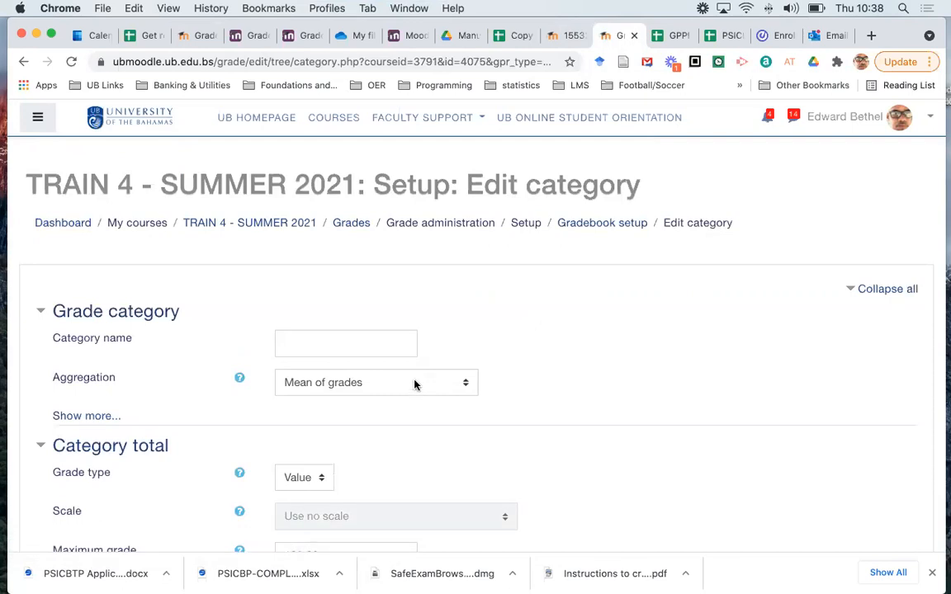
scroll(415, 384, down, 3)
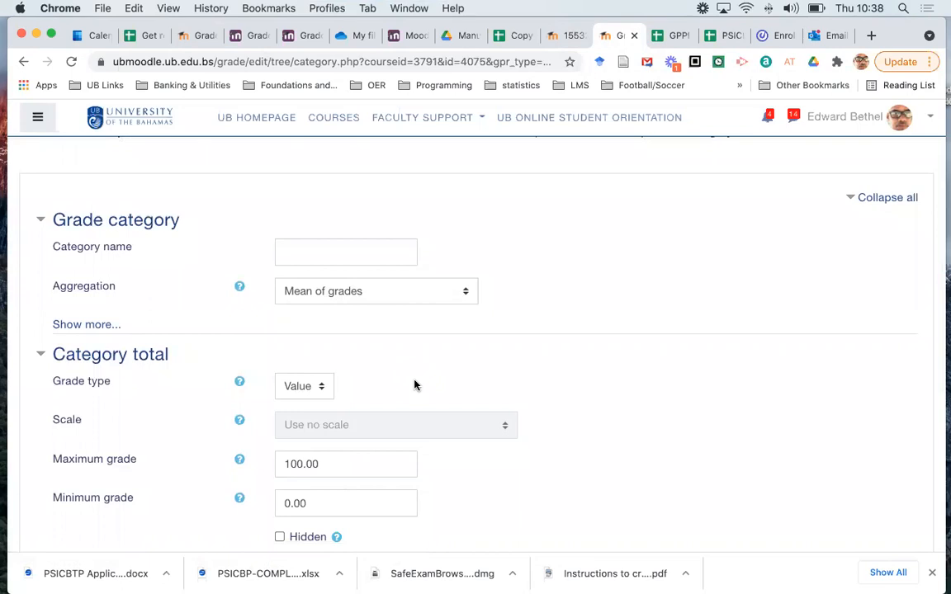
click(94, 326)
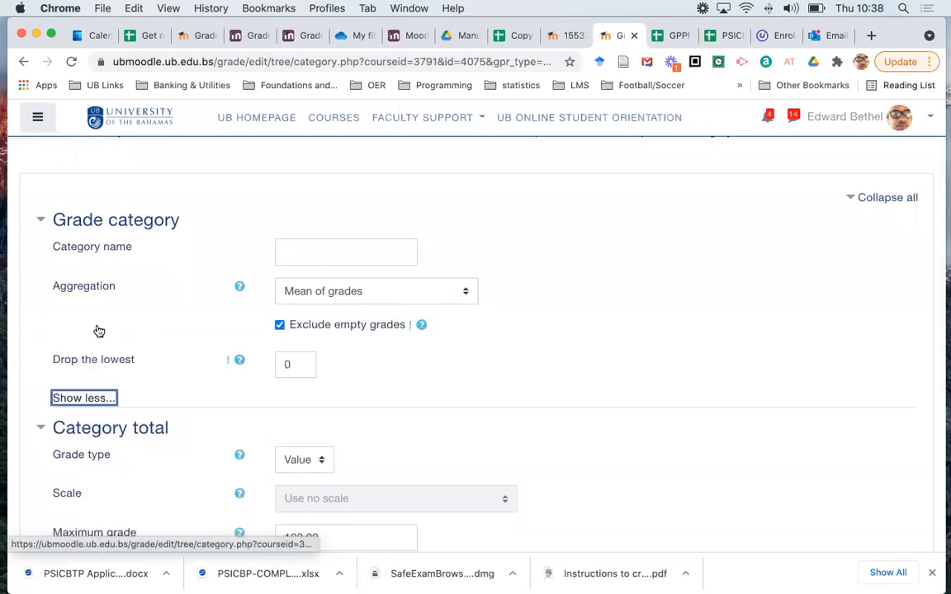
click(280, 326)
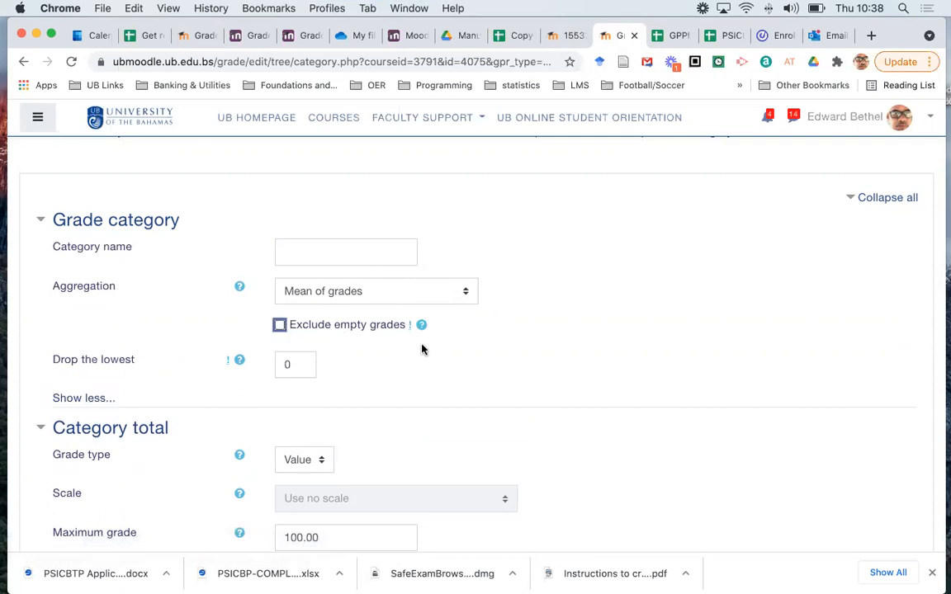
click(451, 293)
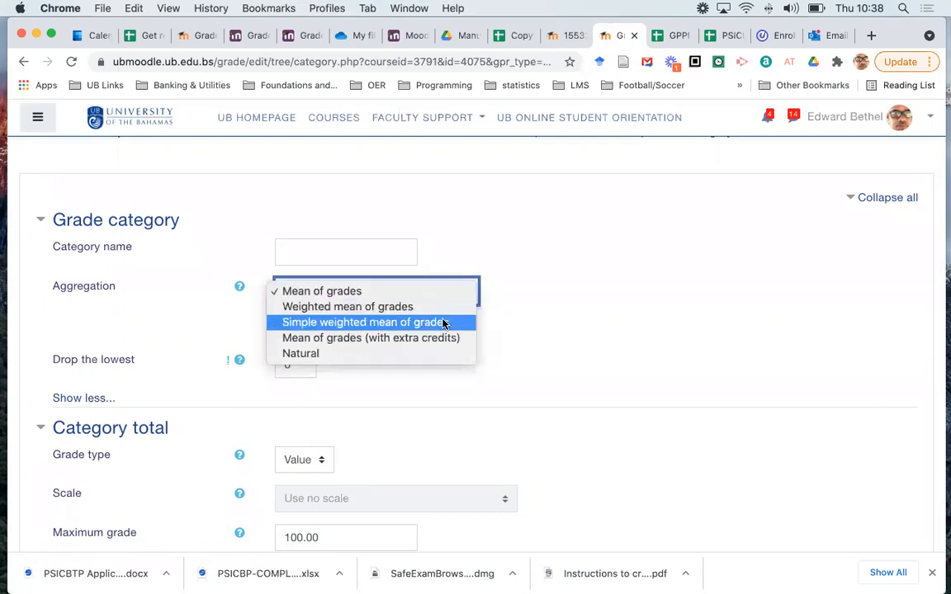
click(443, 323)
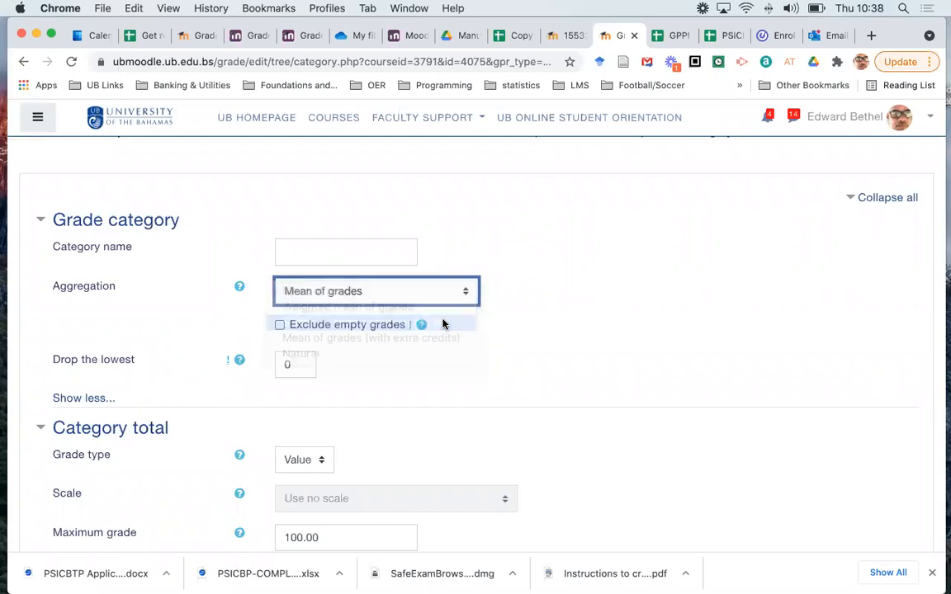
scroll(594, 306, down, 5)
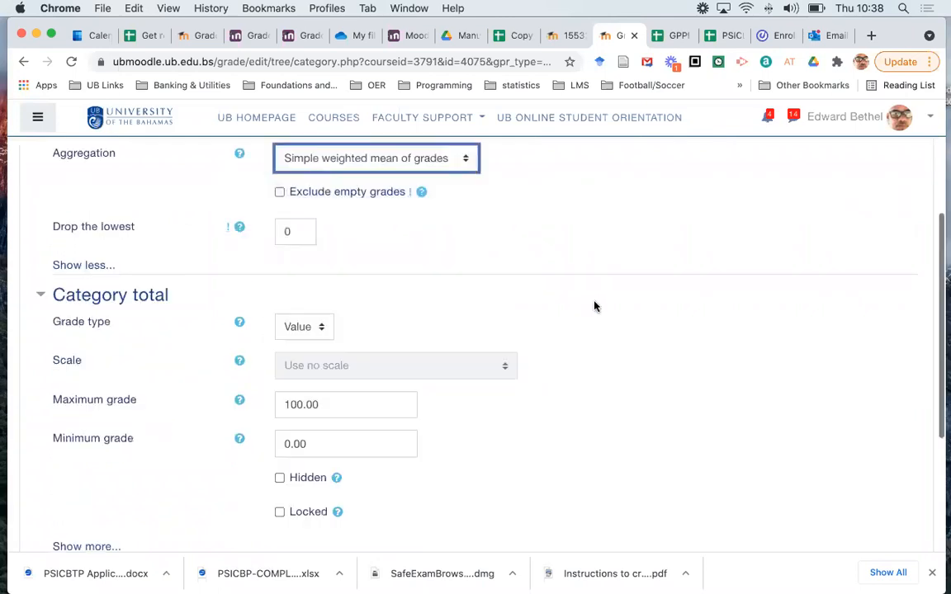
click(325, 379)
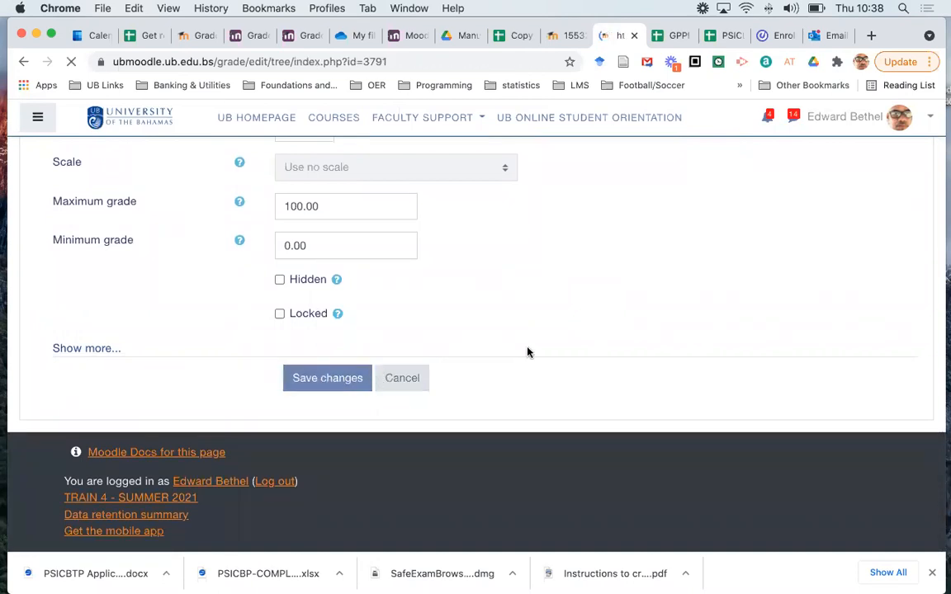
- Examine the course total's aggregation and the total of each category throughout the TRAIN 4 - SUMMER 2021 gradebook
scroll(528, 353, down, 5)
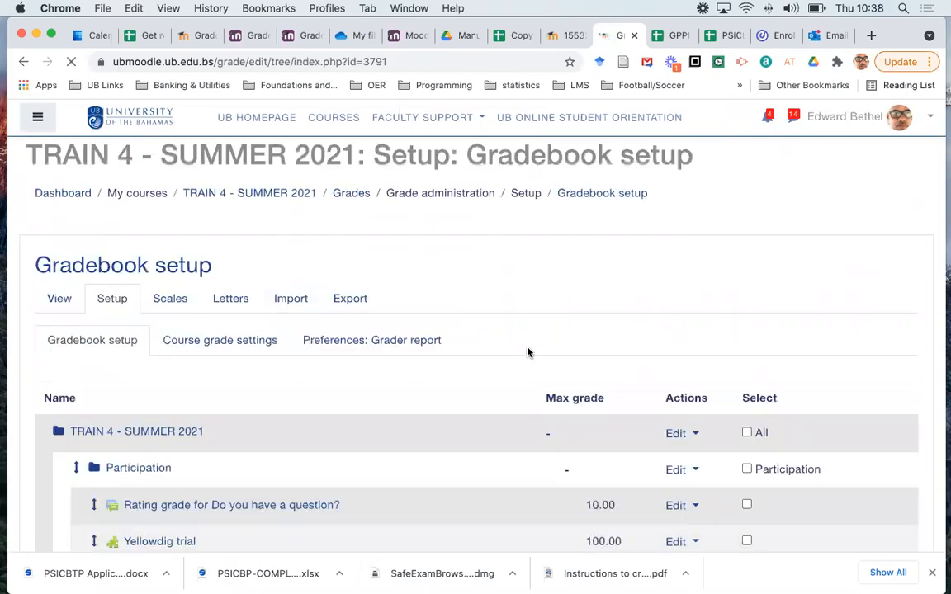
scroll(528, 352, down, 5)
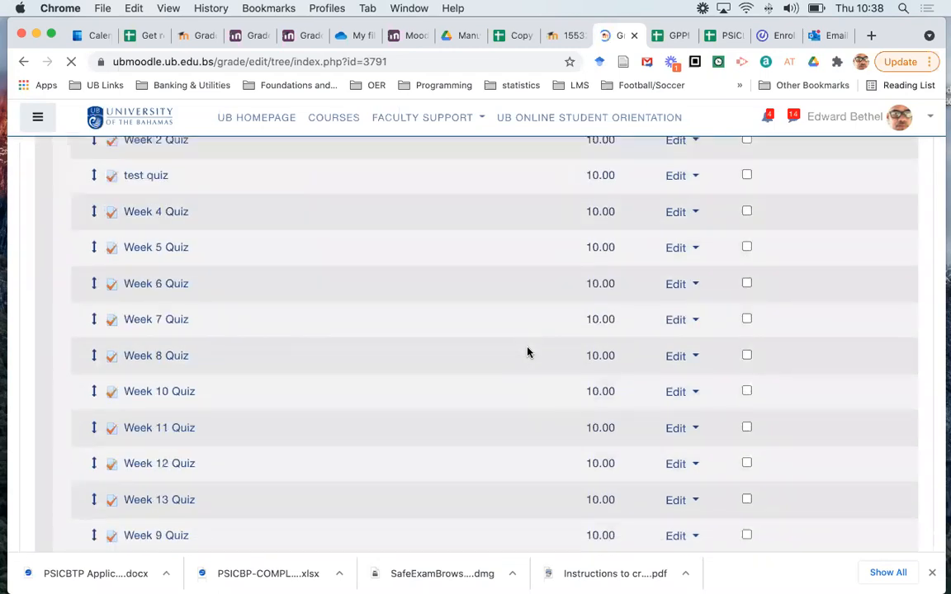
scroll(528, 352, down, 3)
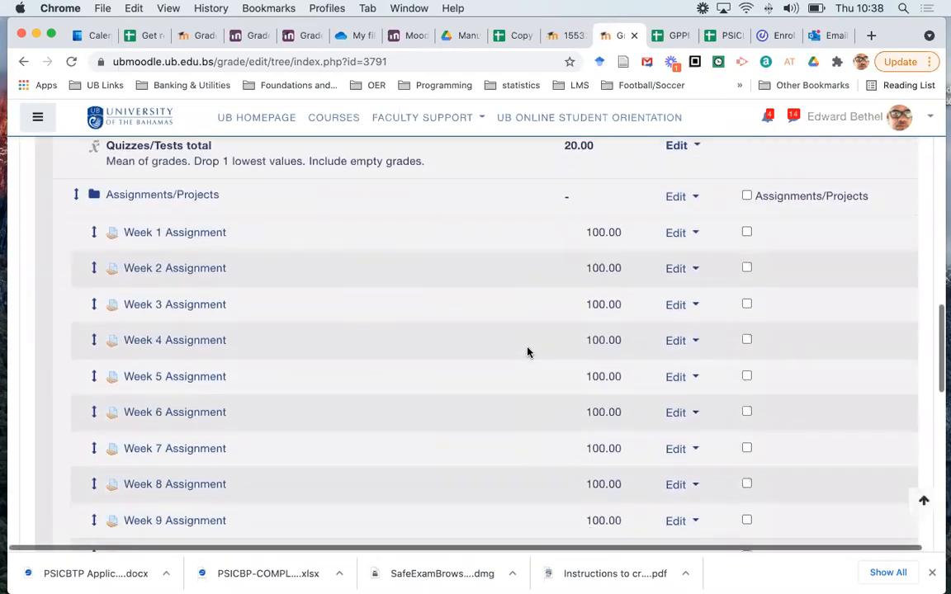
scroll(528, 352, down, 7)
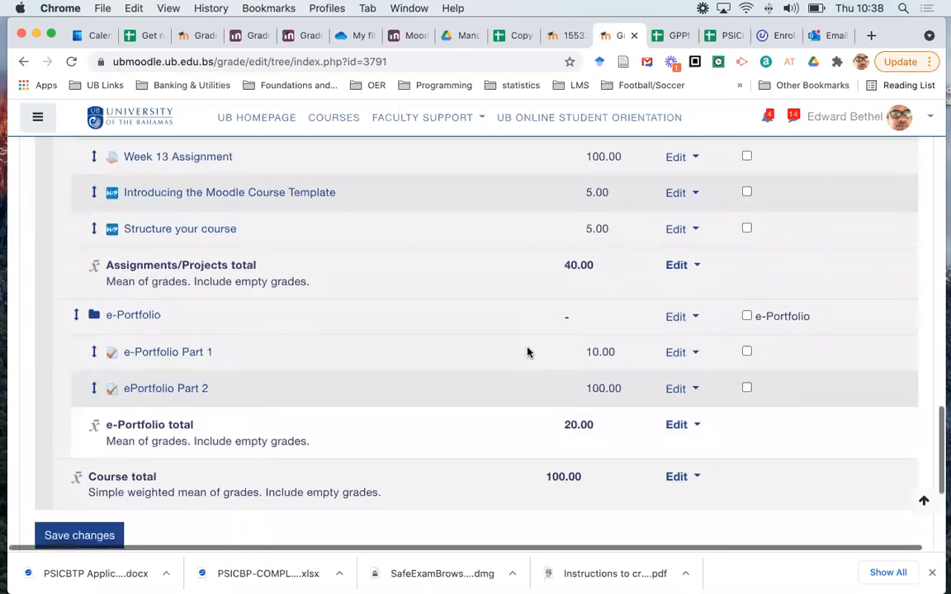
scroll(528, 352, up, 2)
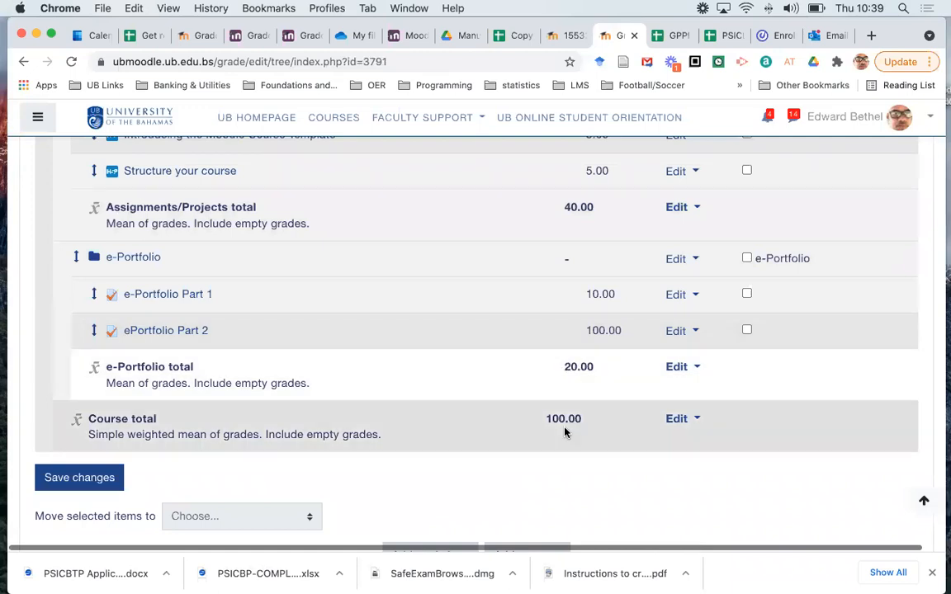
scroll(577, 269, up, 3)
scroll(577, 270, up, 15)
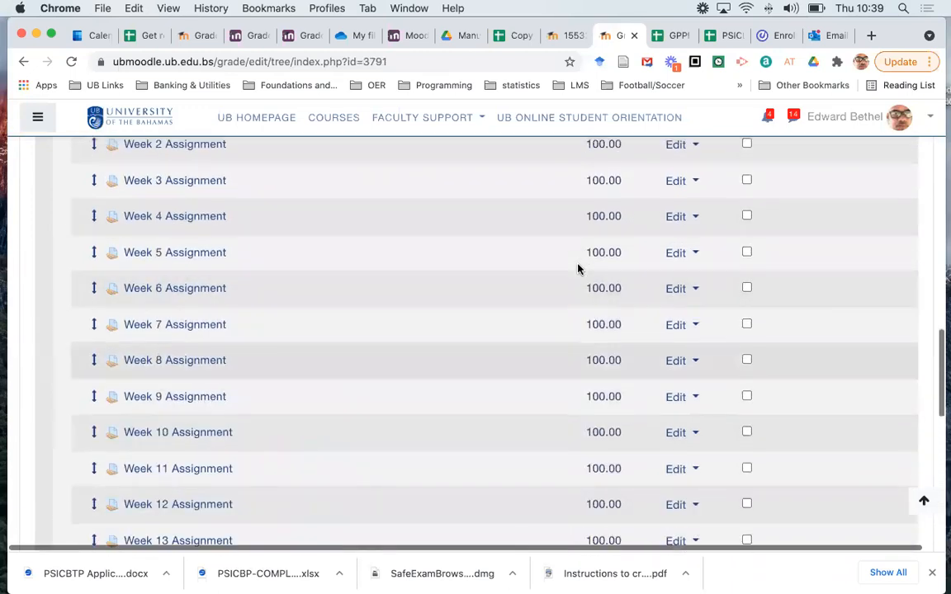
scroll(577, 269, up, 11)
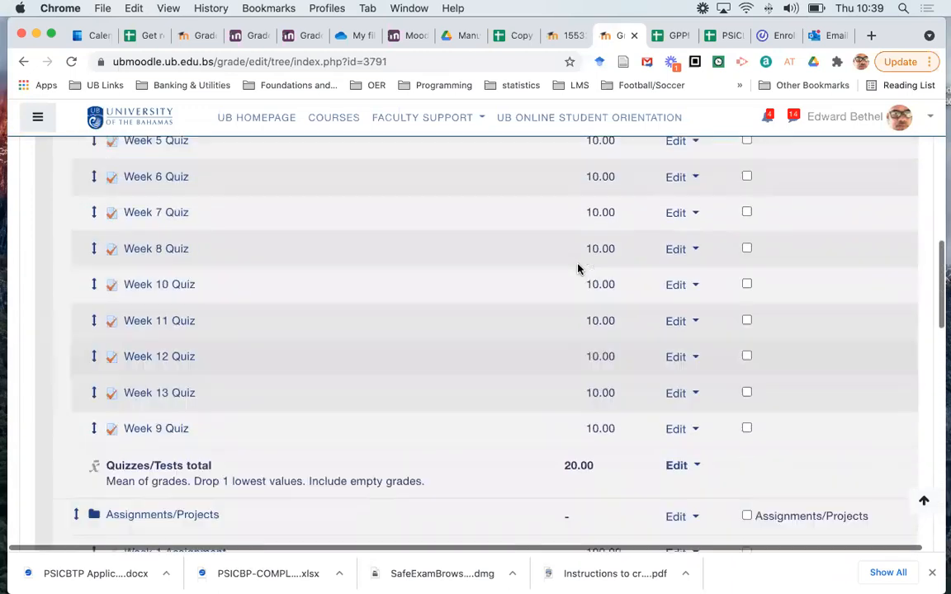
scroll(578, 270, up, 5)
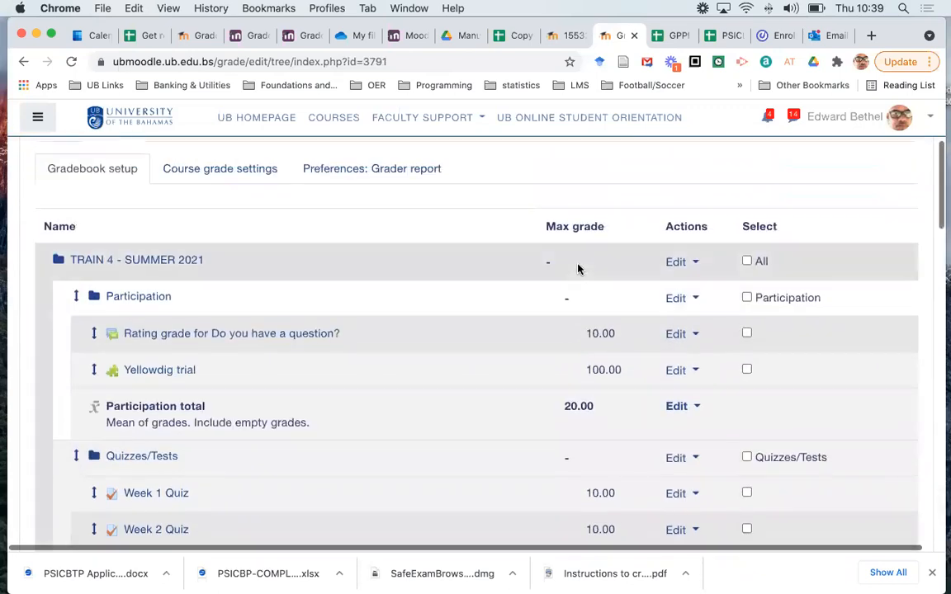
scroll(578, 269, down, 4)
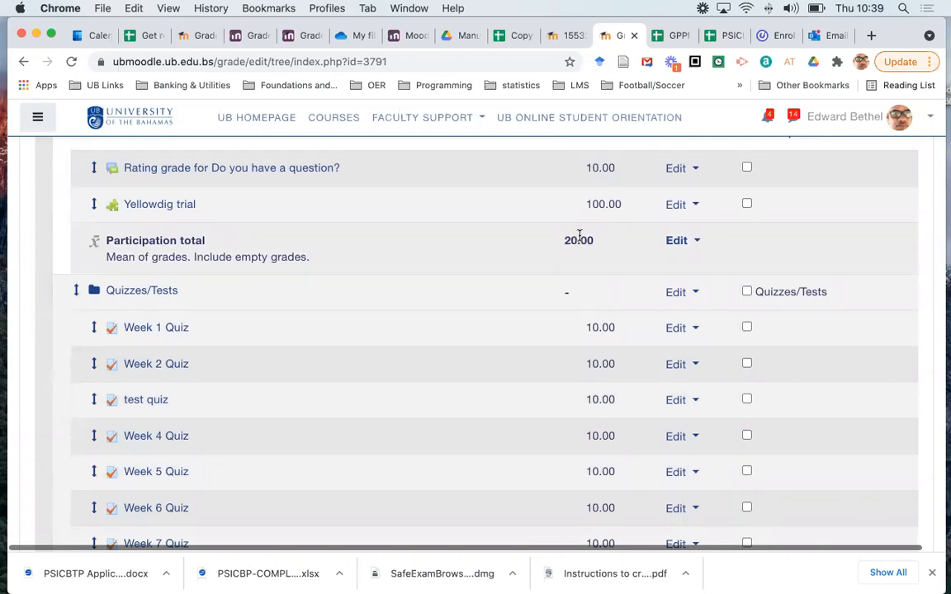
scroll(581, 234, down, 1)
scroll(581, 233, down, 10)
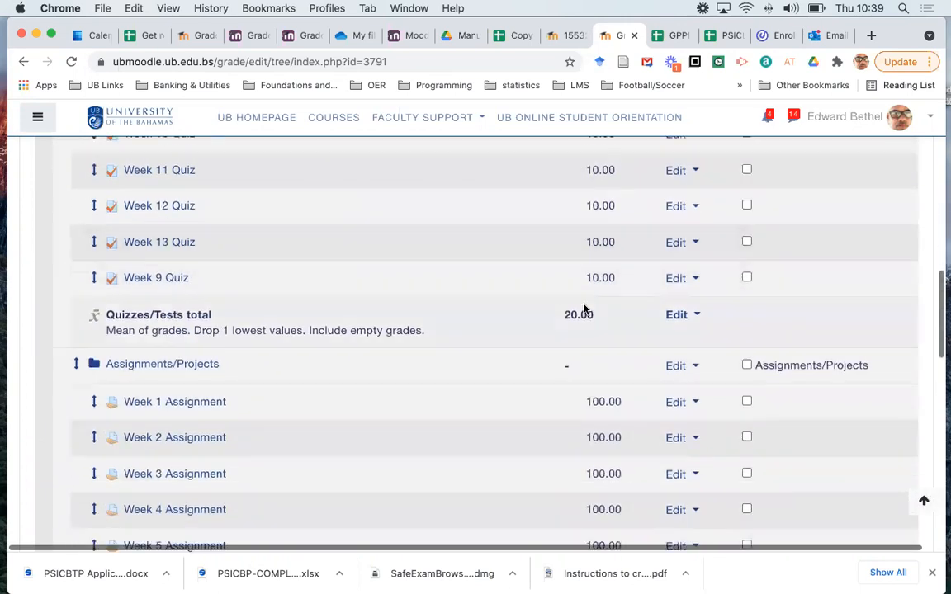
scroll(572, 312, down, 12)
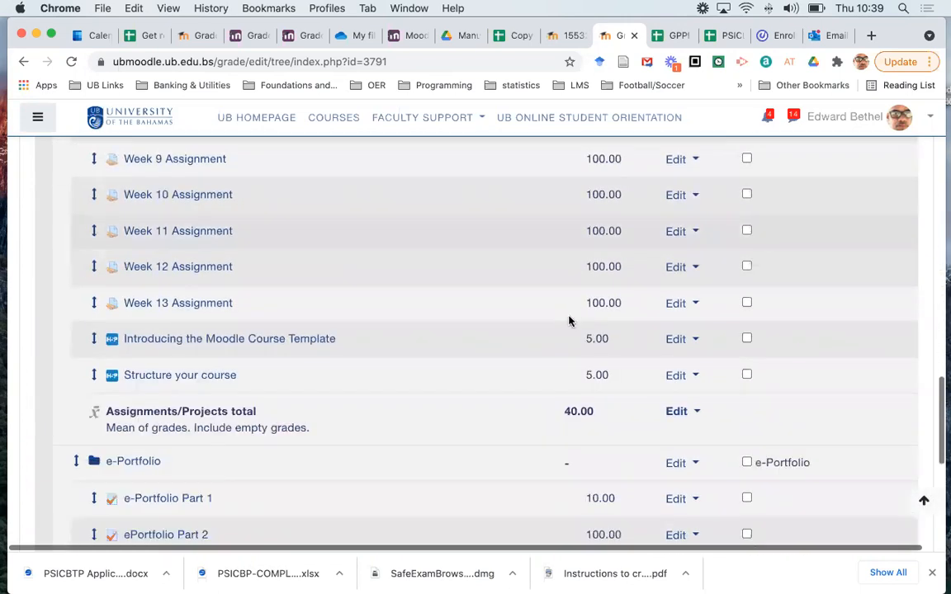
- Review the grade categories, their totals and the course total in the TRAIN 4 - SUMMER 2021 gradebook setup
scroll(561, 379, down, 4)
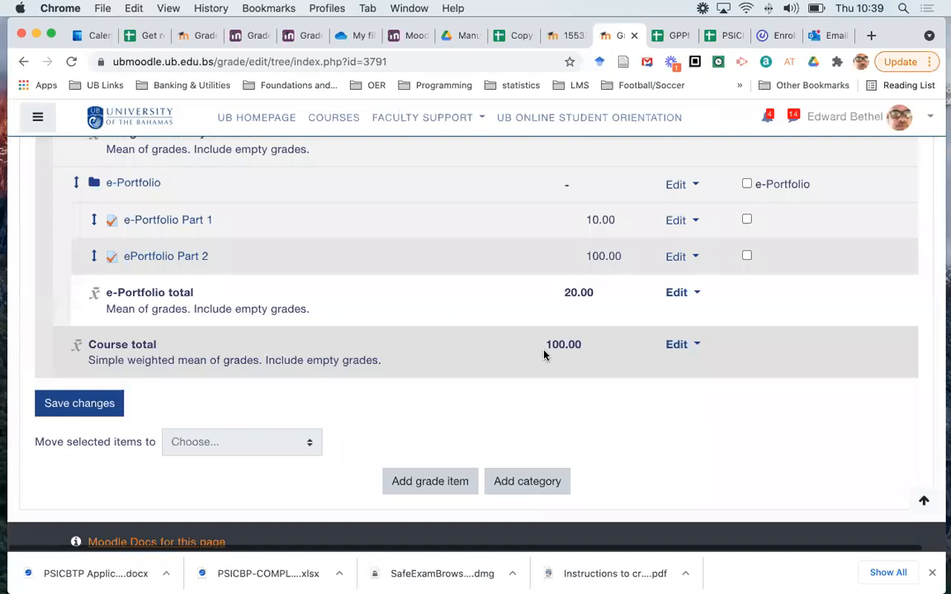
scroll(543, 355, up, 3)
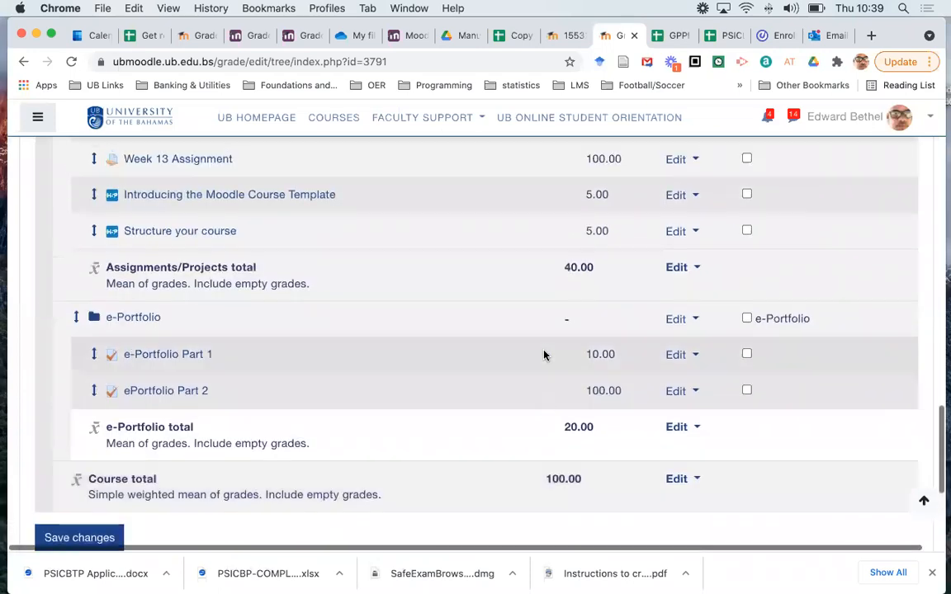
scroll(543, 356, down, 4)
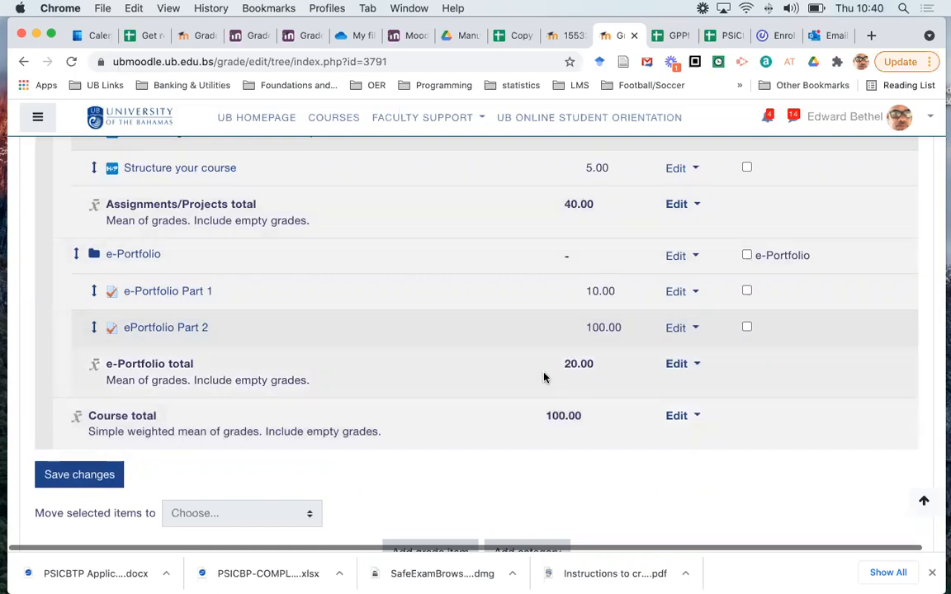
scroll(561, 207, up, 10)
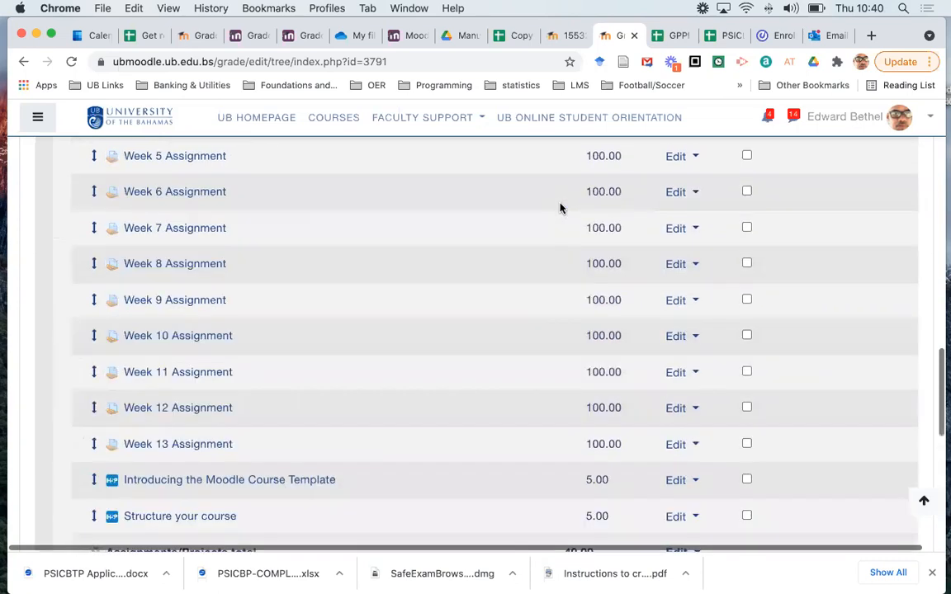
scroll(560, 207, up, 15)
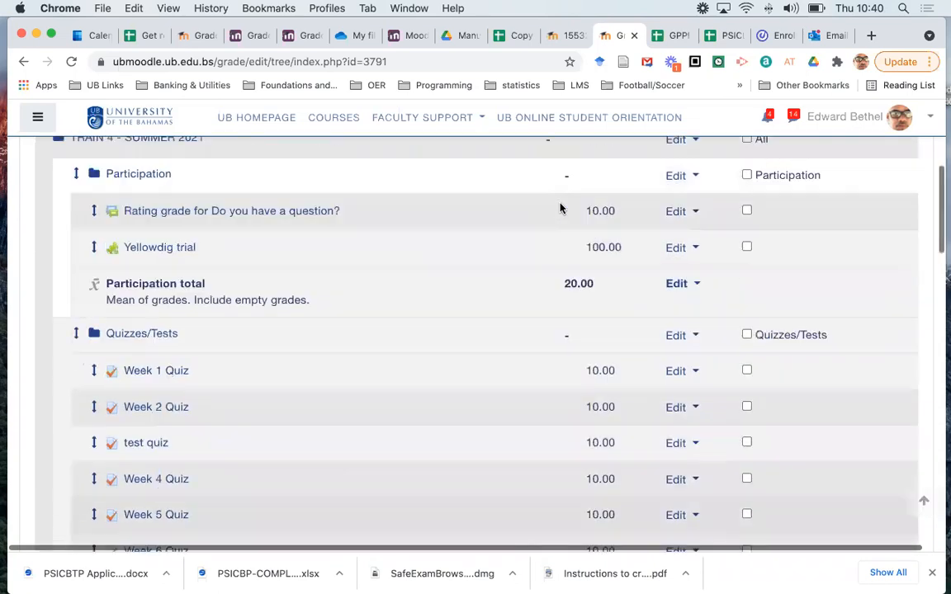
- Switch to the EDUC-103-04 gradebook setup, view the course-level category's settings and return to the gradebook
click(191, 35)
scroll(505, 361, down, 2)
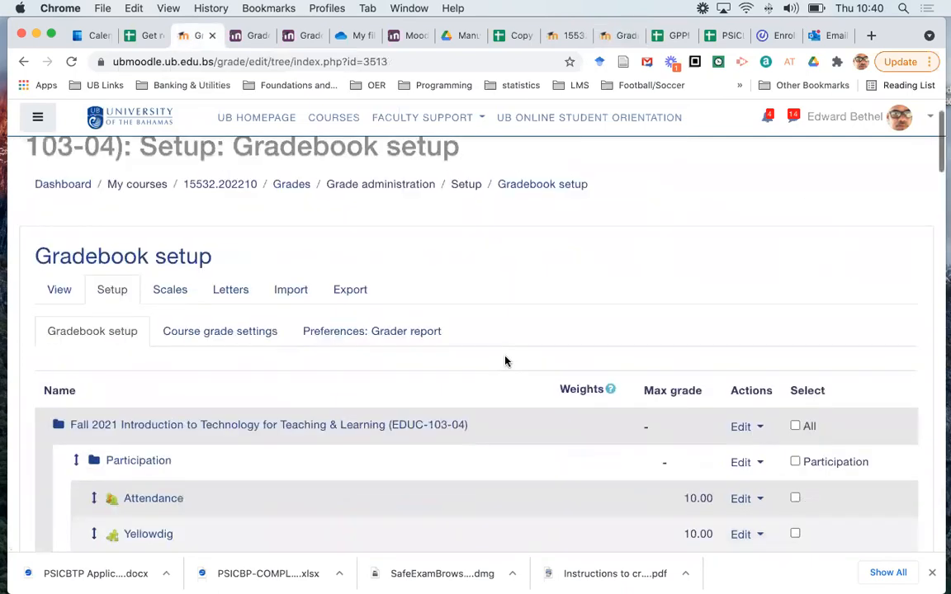
click(737, 428)
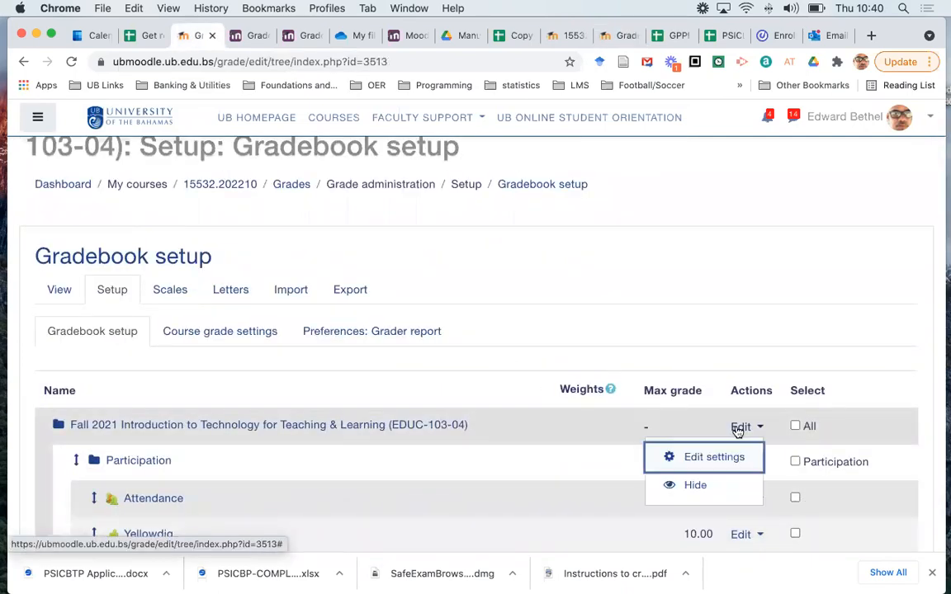
click(714, 458)
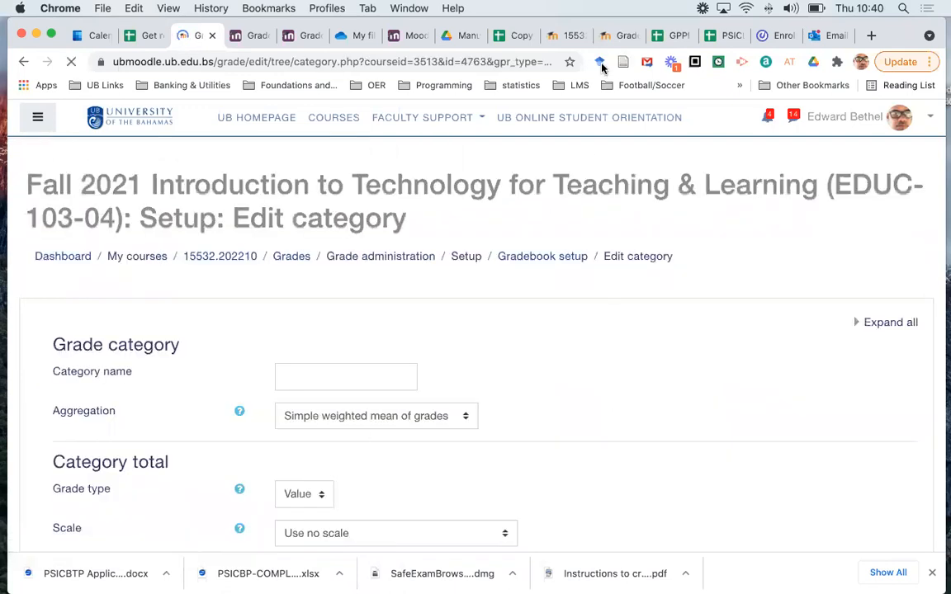
click(22, 62)
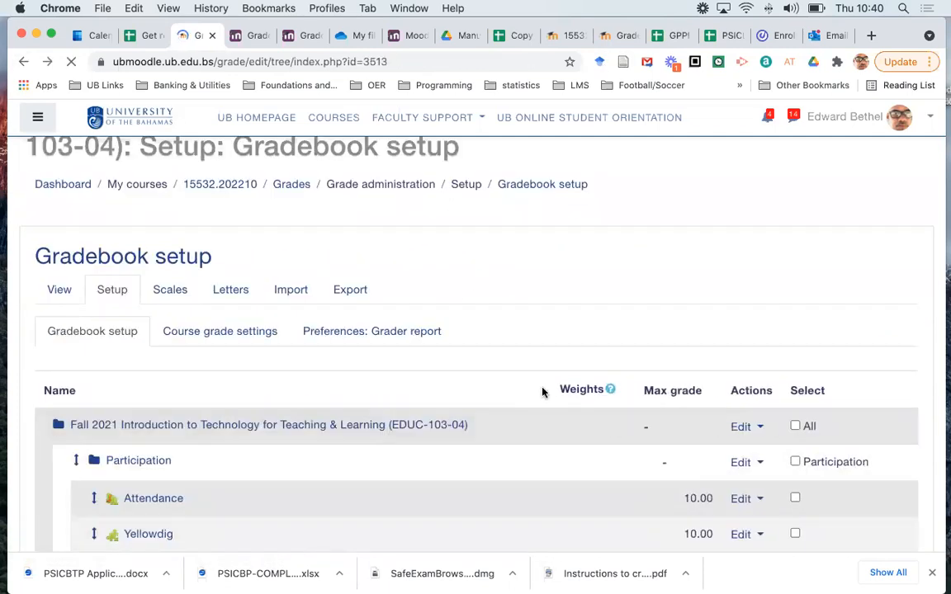
- Examine the item weights, category totals, course total and the uncategorised Module Quiz 9.1 in the EDUC-103-04 gradebook
scroll(609, 467, down, 5)
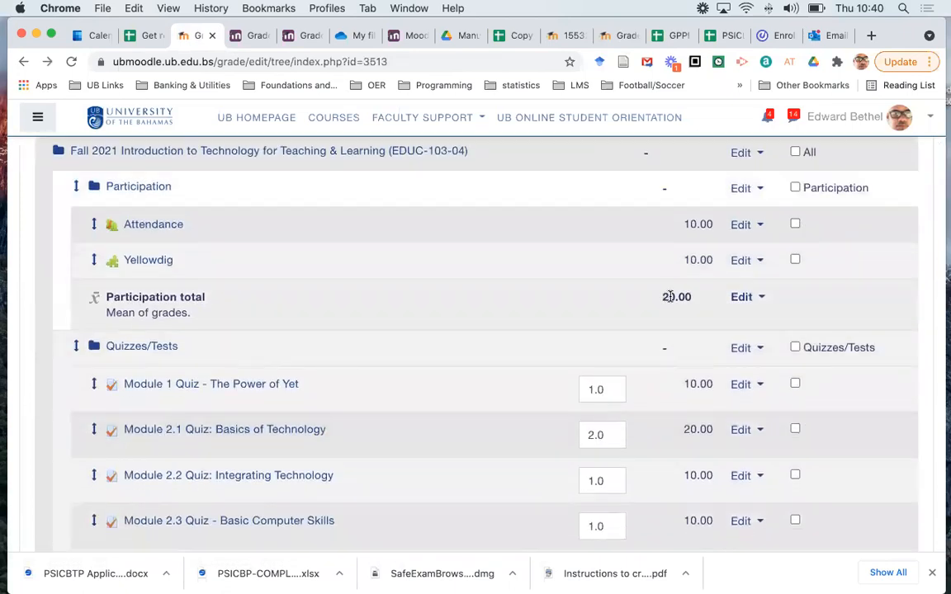
scroll(670, 296, down, 12)
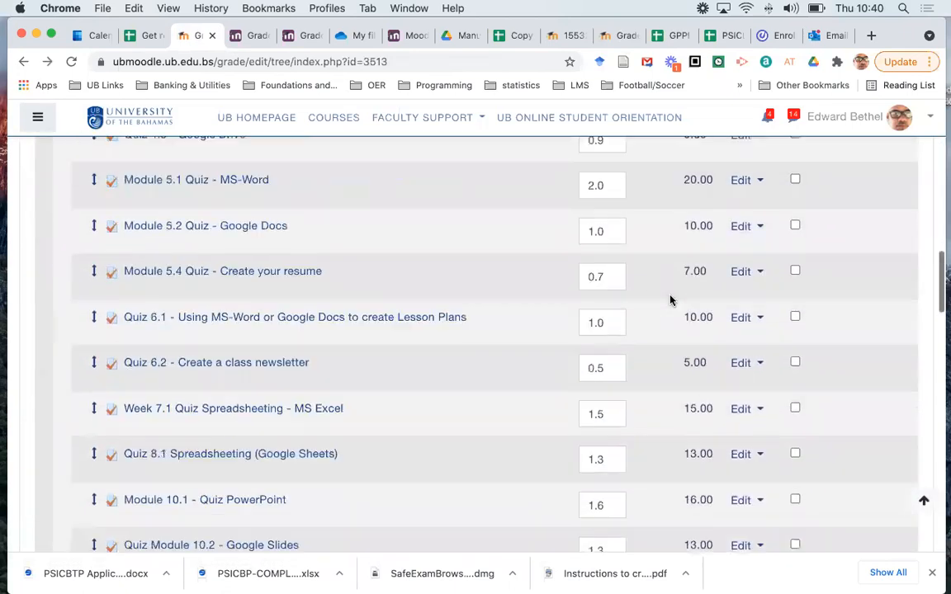
scroll(669, 300, down, 10)
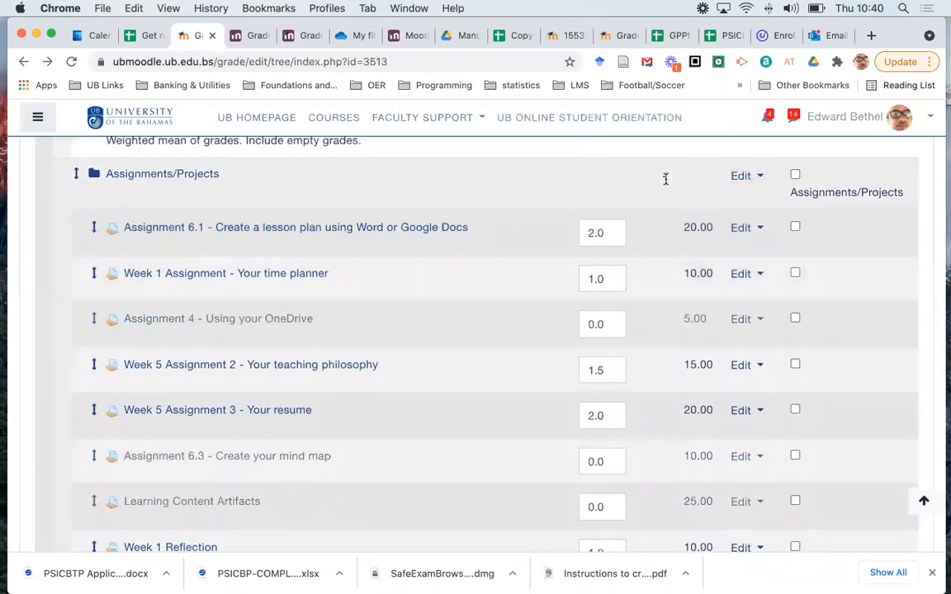
scroll(665, 178, up, 1)
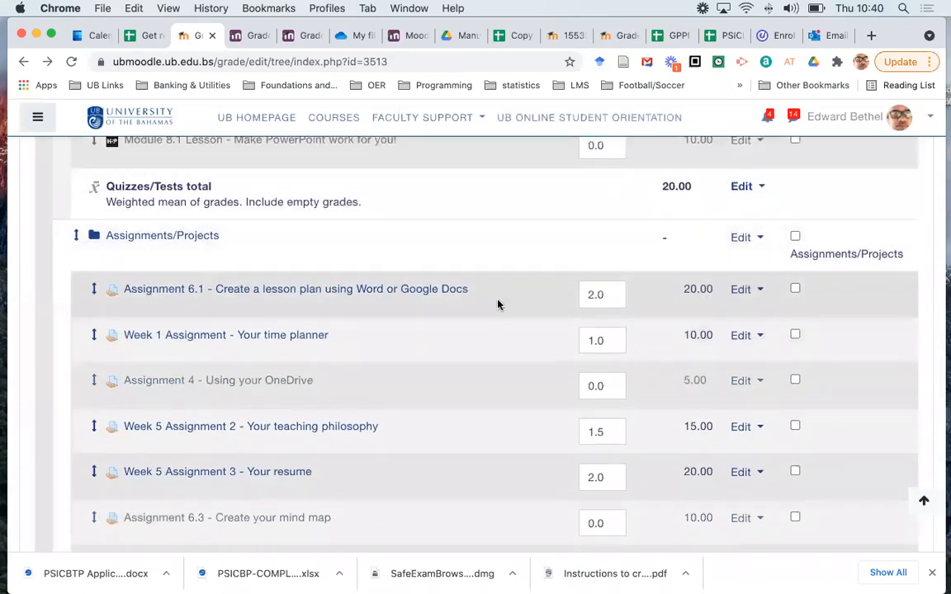
scroll(498, 304, down, 1)
scroll(498, 304, down, 10)
scroll(498, 304, up, 2)
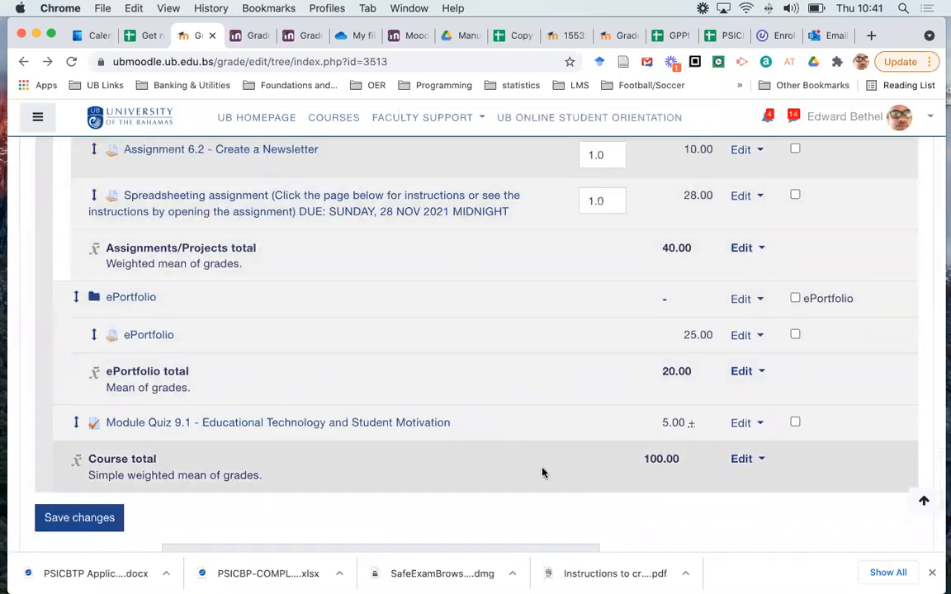
scroll(543, 472, up, 1)
scroll(542, 472, up, 10)
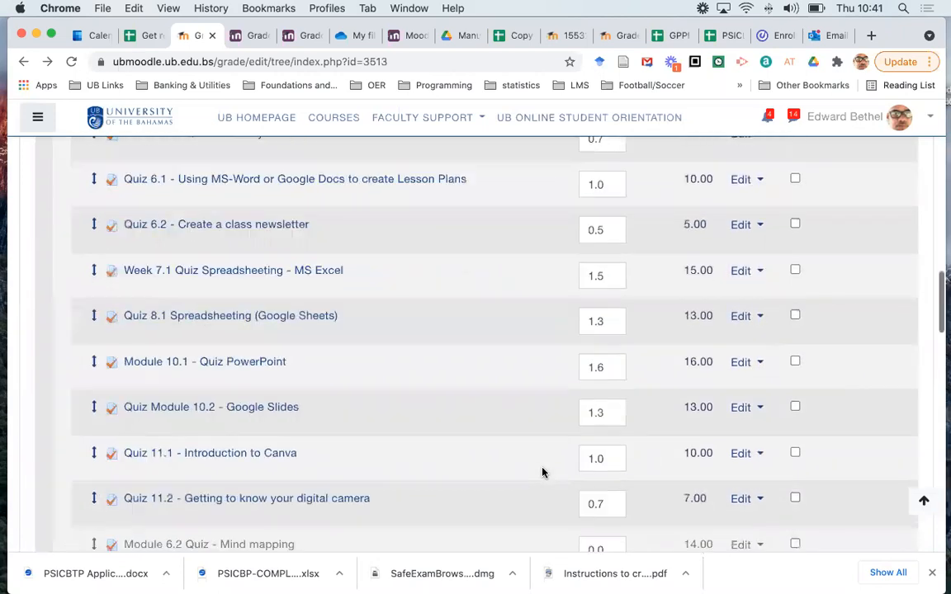
scroll(543, 472, up, 10)
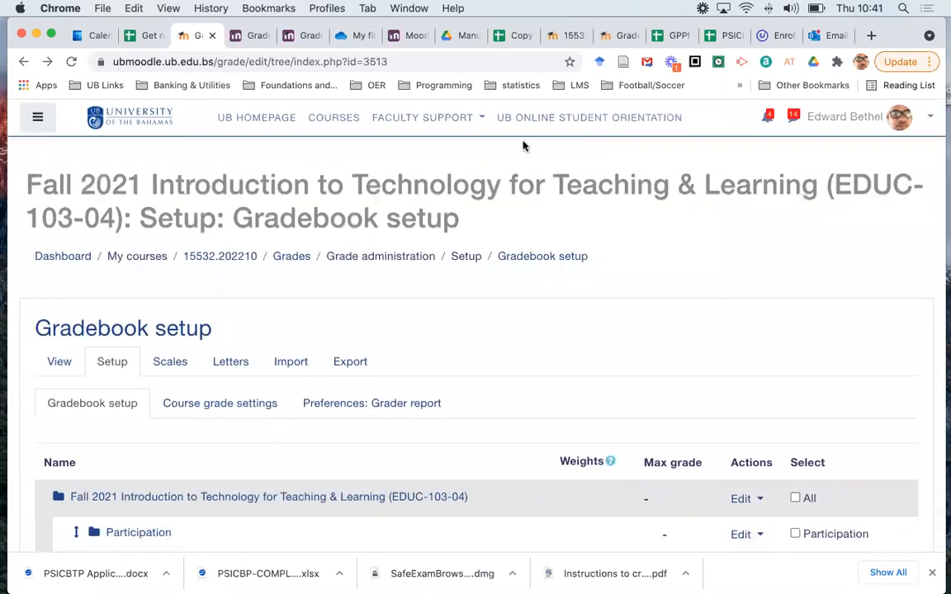
- Return to the TRAIN 4 - SUMMER 2021 gradebook and look through its quizzes, assignments and e-Portfolio for an item to use as extra credit
click(554, 38)
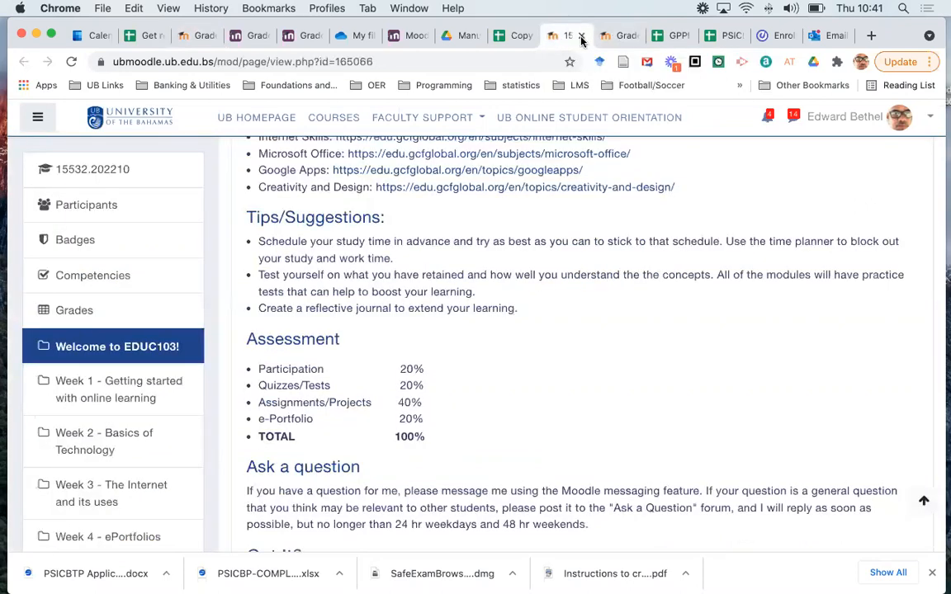
click(618, 38)
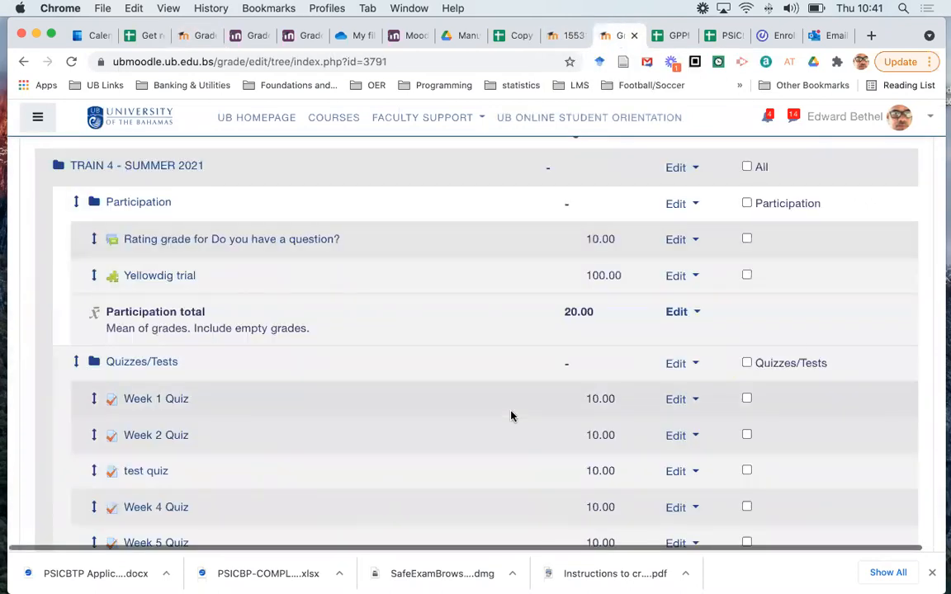
scroll(510, 414, down, 5)
scroll(510, 414, down, 4)
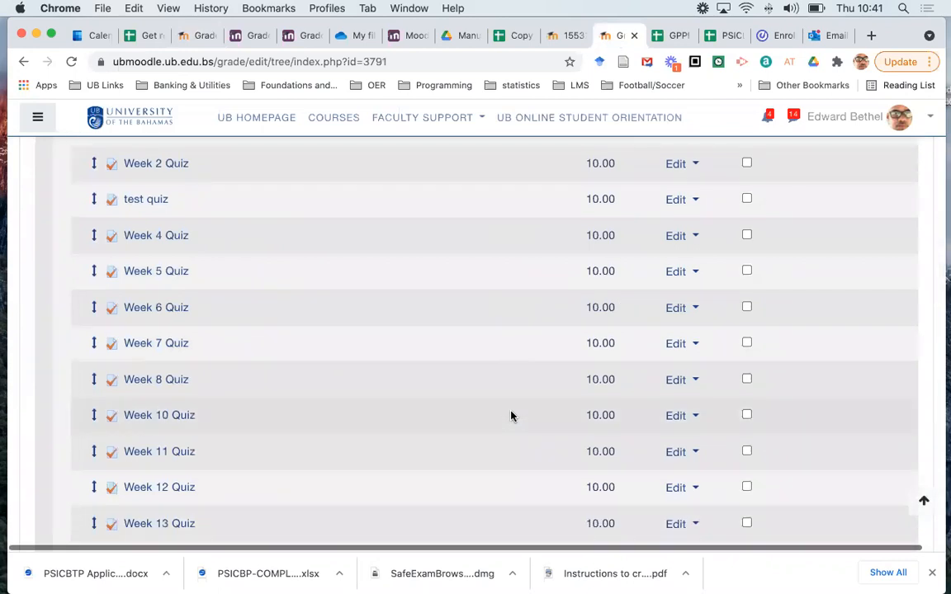
scroll(510, 416, down, 1)
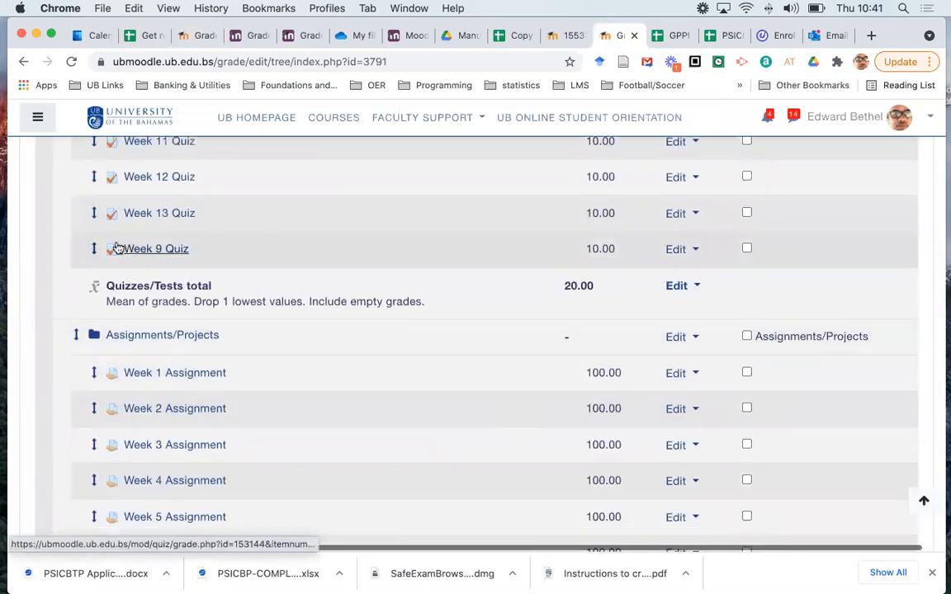
scroll(271, 241, up, 1)
scroll(271, 241, up, 4)
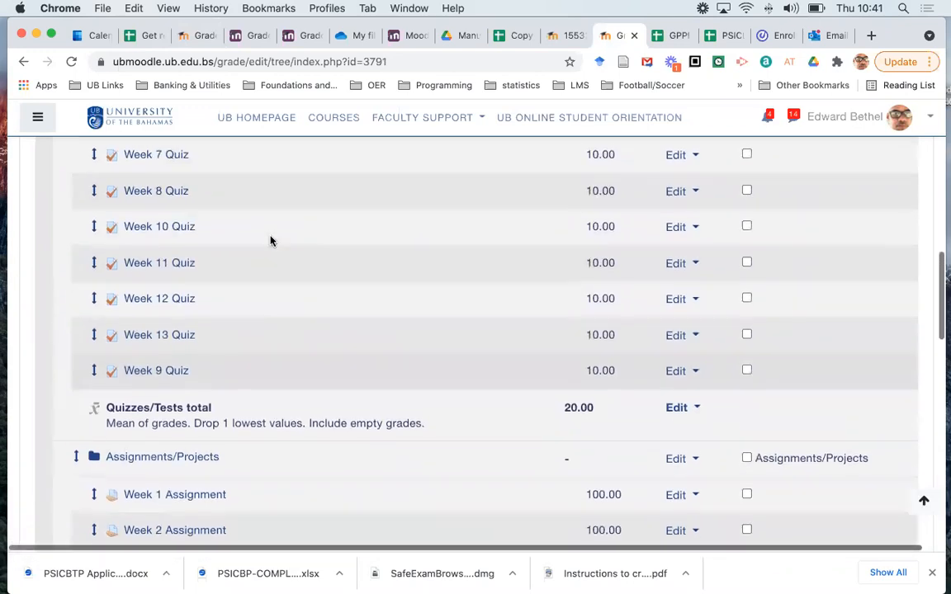
scroll(271, 241, up, 3)
scroll(271, 241, up, 3)
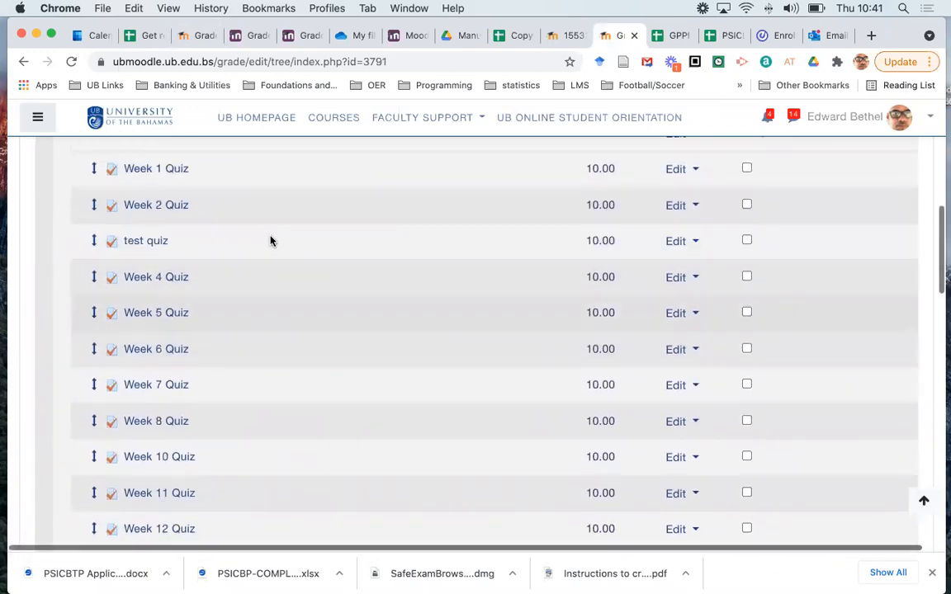
scroll(271, 241, down, 7)
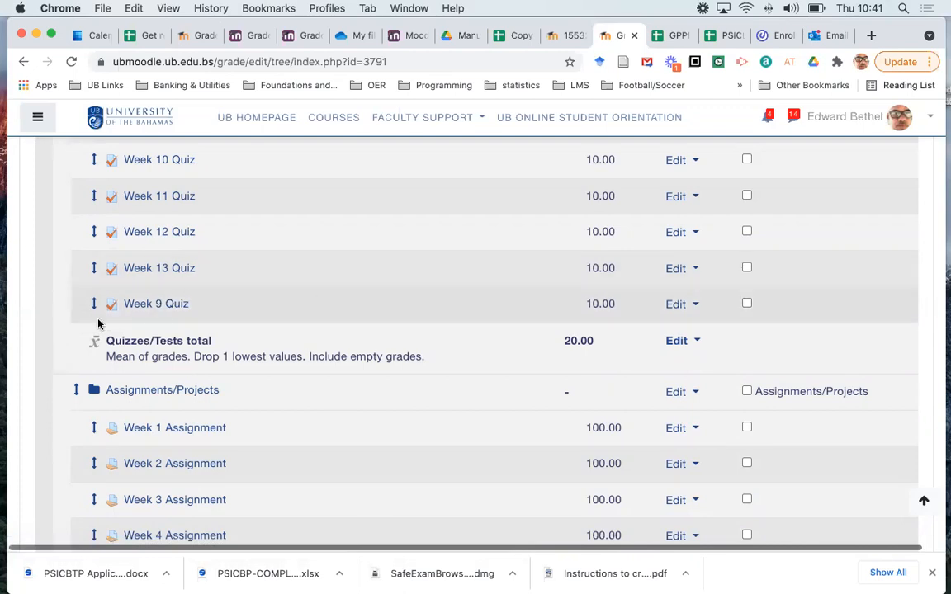
scroll(327, 285, down, 20)
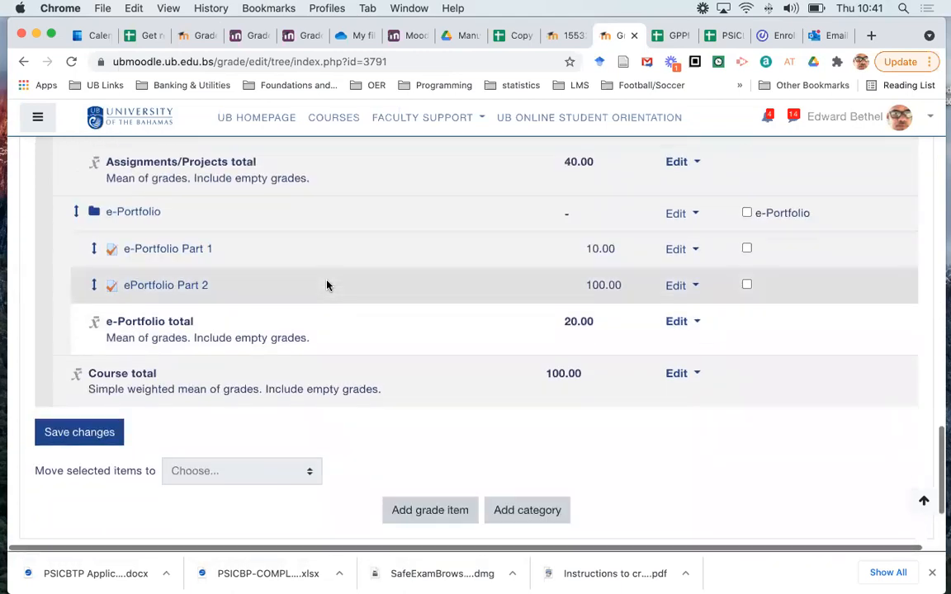
scroll(327, 285, up, 3)
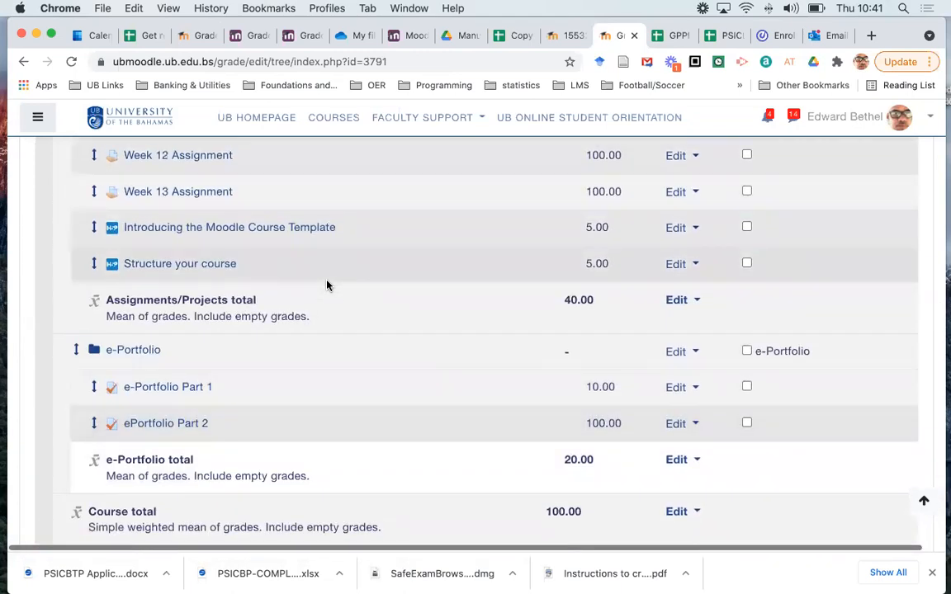
scroll(327, 285, up, 10)
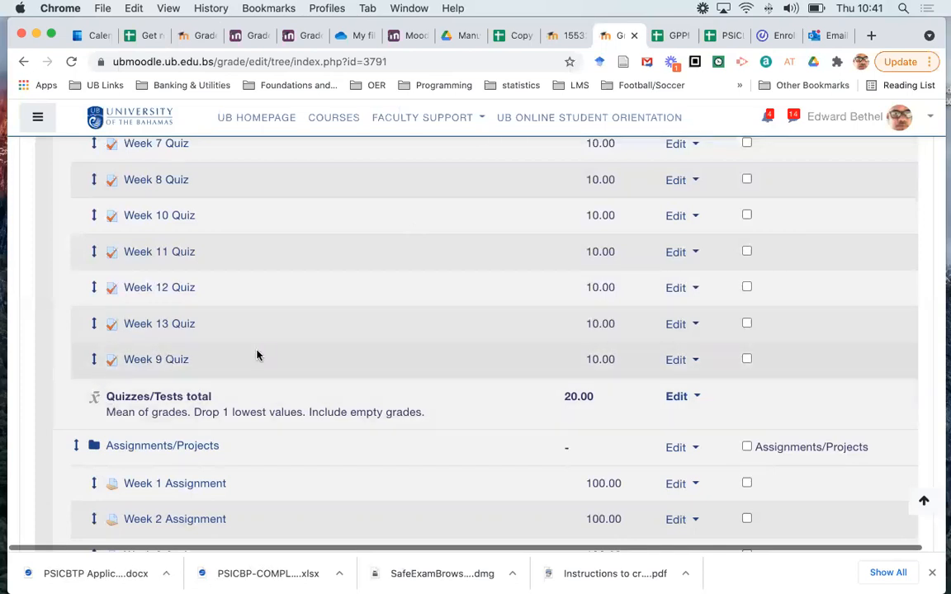
- Move Week 9 Quiz out of the Quizzes/Tests category directly into the TRAIN 4 - SUMMER 2021 course category
scroll(261, 357, down, 3)
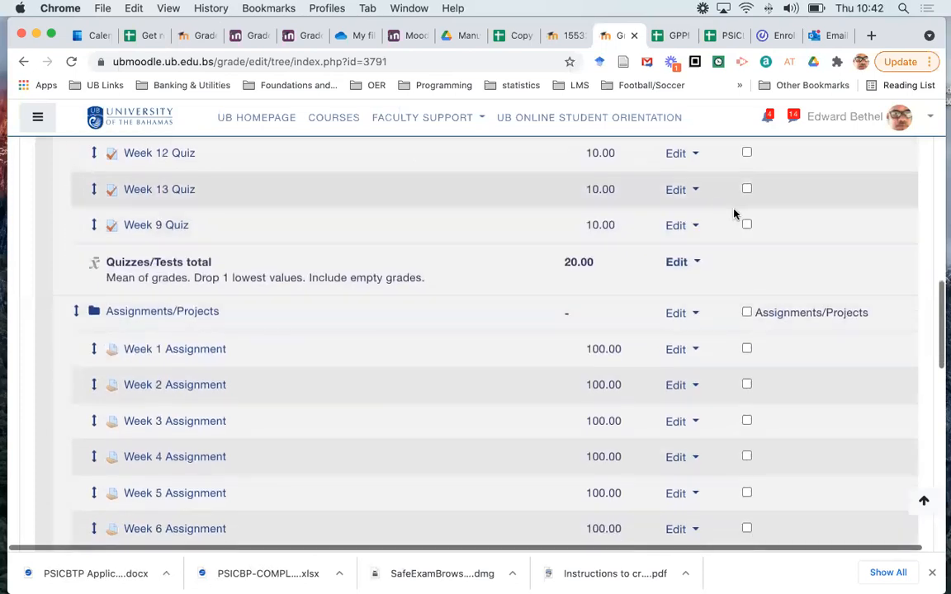
click(746, 225)
scroll(500, 334, down, 10)
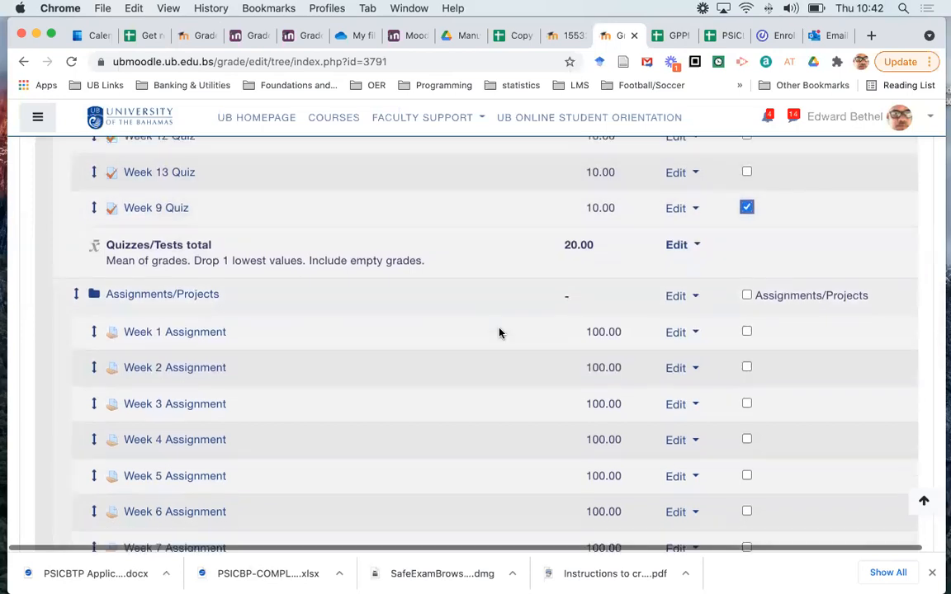
scroll(500, 334, down, 3)
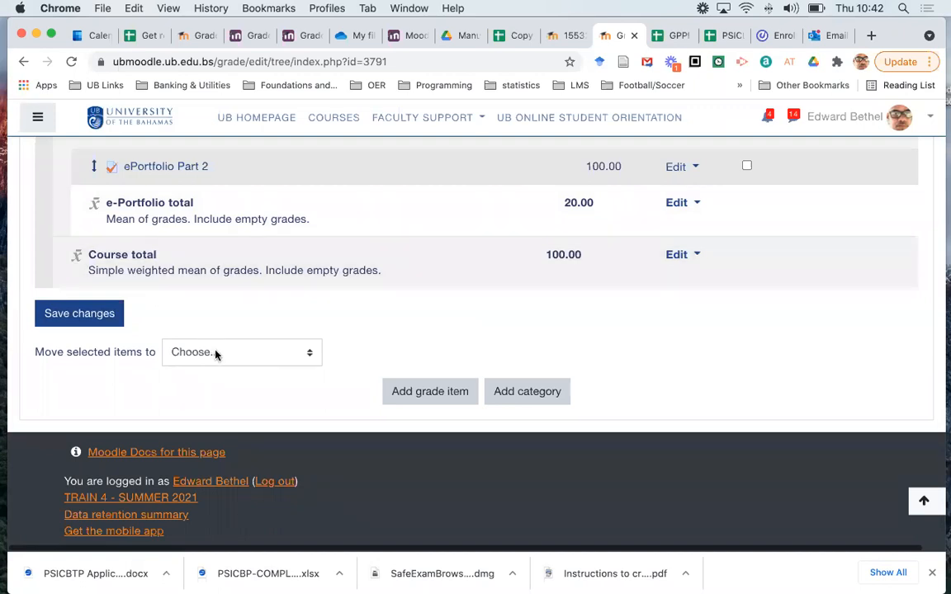
click(216, 354)
click(228, 370)
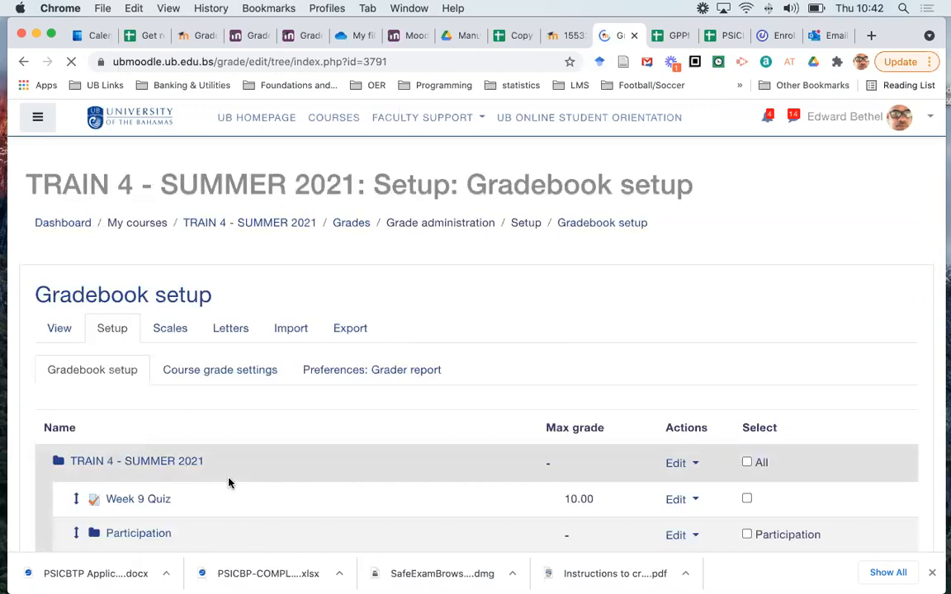
- Set Week 9 Quiz as extra credit in the TRAIN 4 - SUMMER 2021 parent category and save the changes
scroll(215, 477, down, 2)
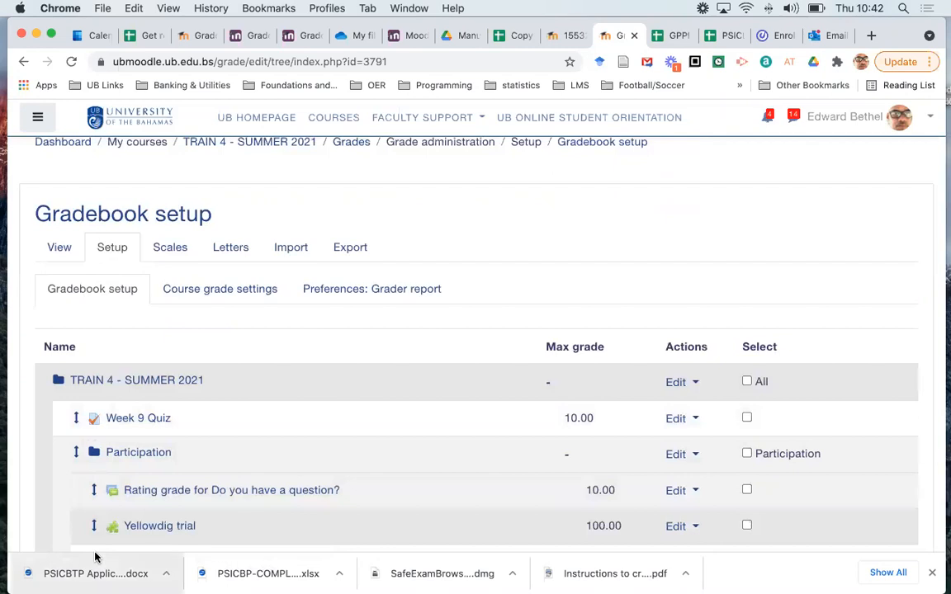
scroll(270, 491, down, 5)
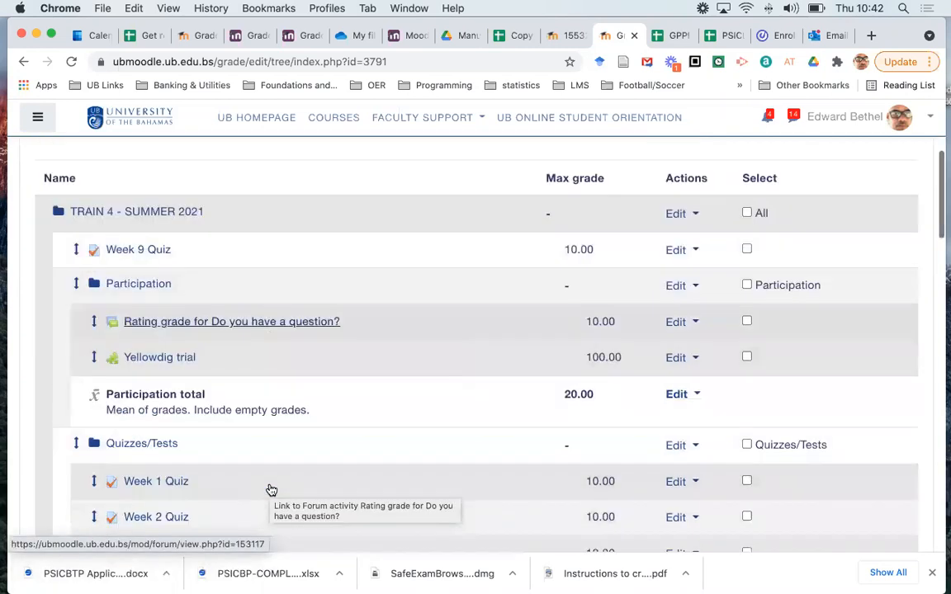
scroll(272, 491, up, 6)
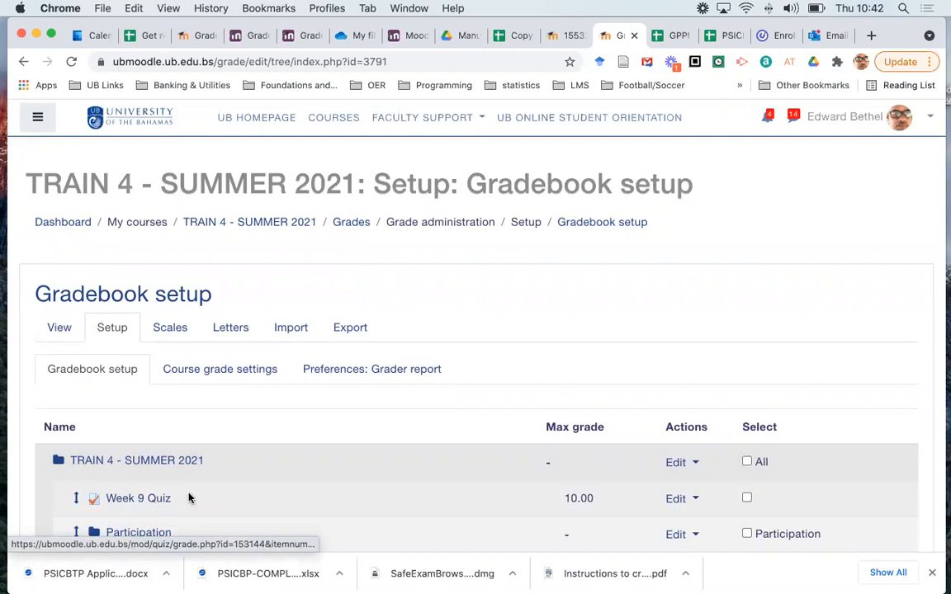
click(675, 500)
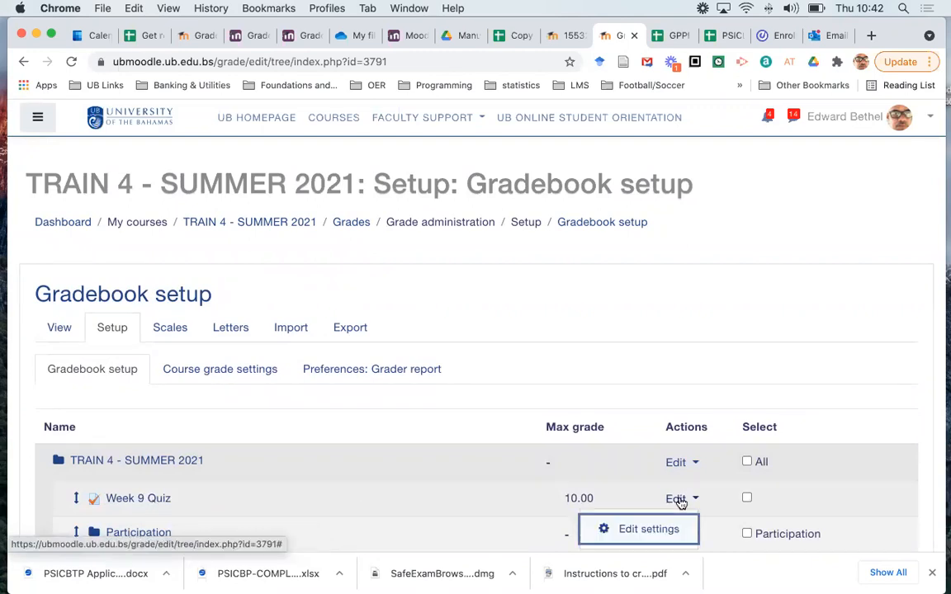
click(652, 531)
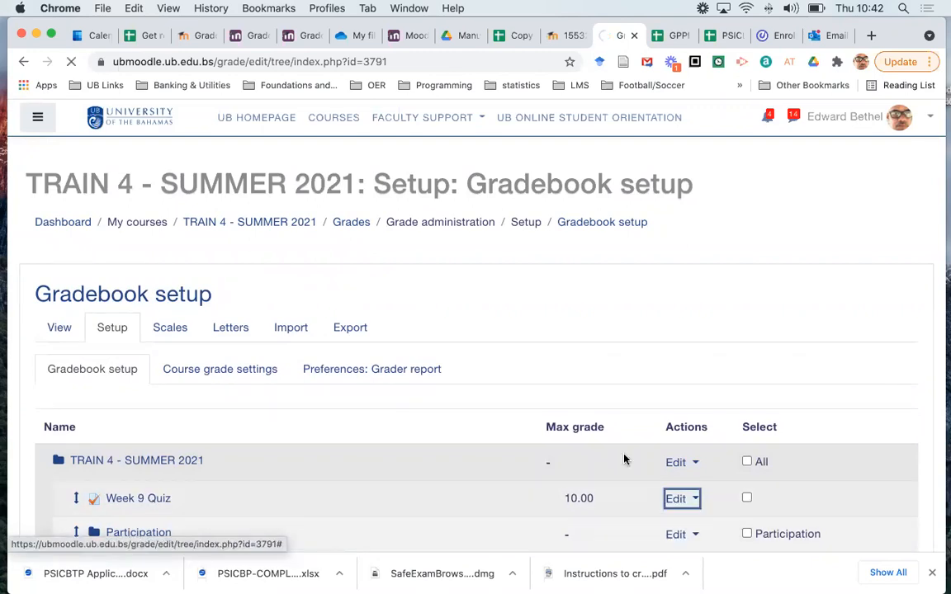
scroll(624, 460, down, 3)
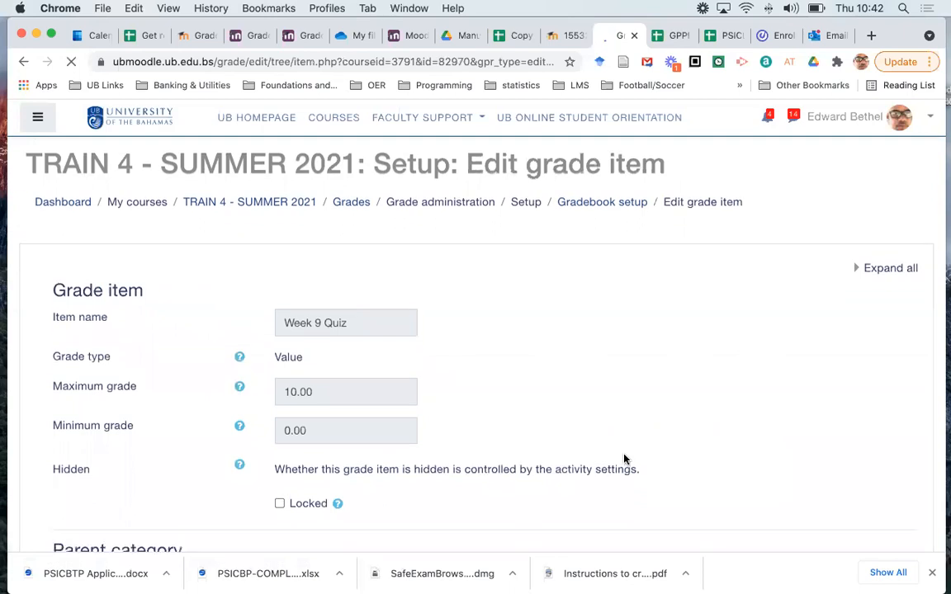
scroll(624, 460, down, 3)
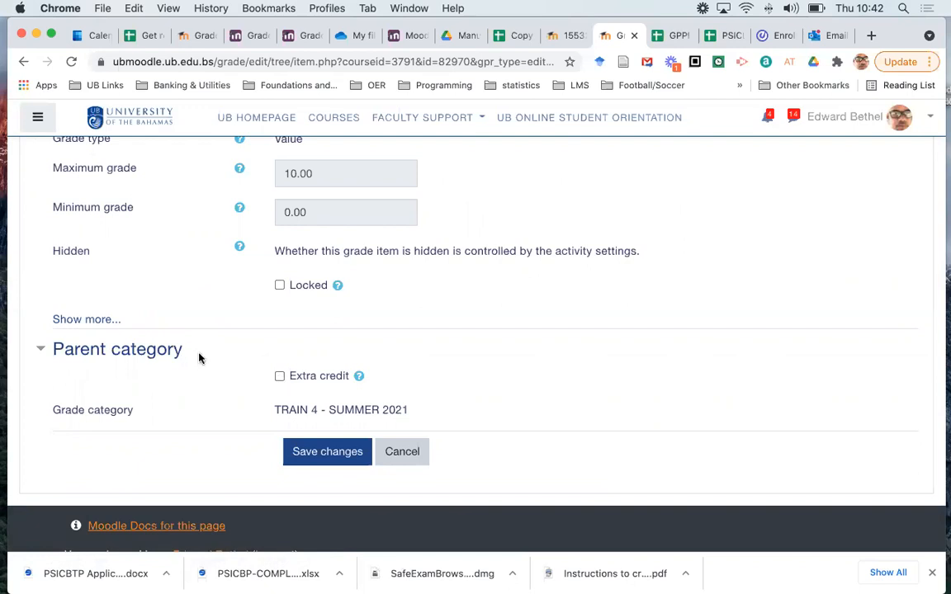
click(279, 377)
click(326, 454)
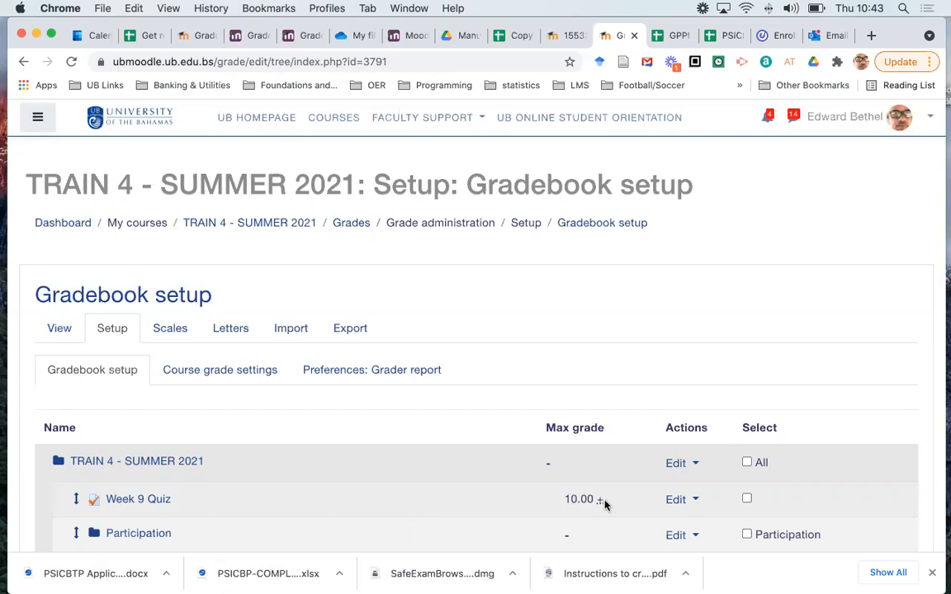
- Examine the category totals and the course total in the gradebook with Week 9 Quiz counted as extra credit
scroll(602, 503, down, 10)
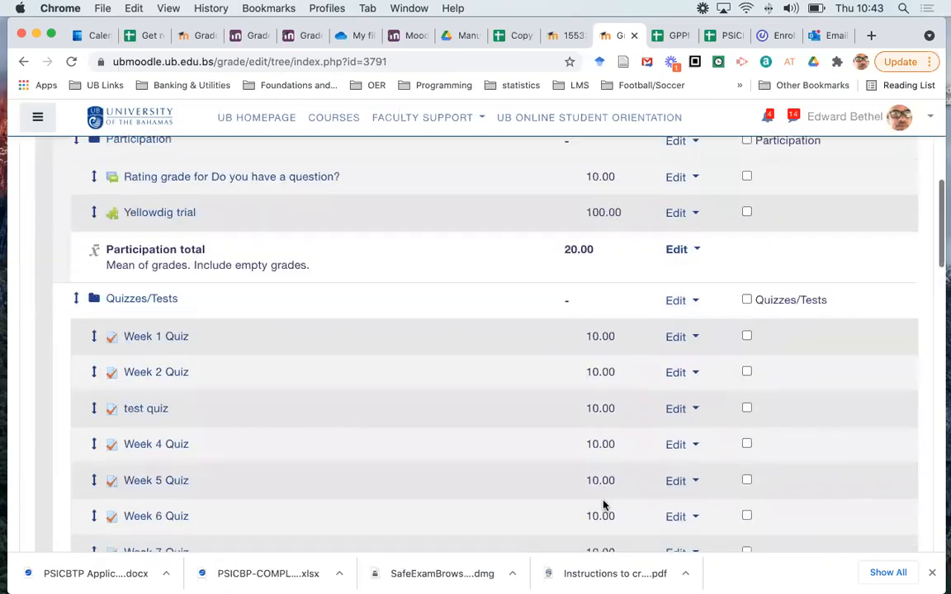
scroll(592, 450, down, 7)
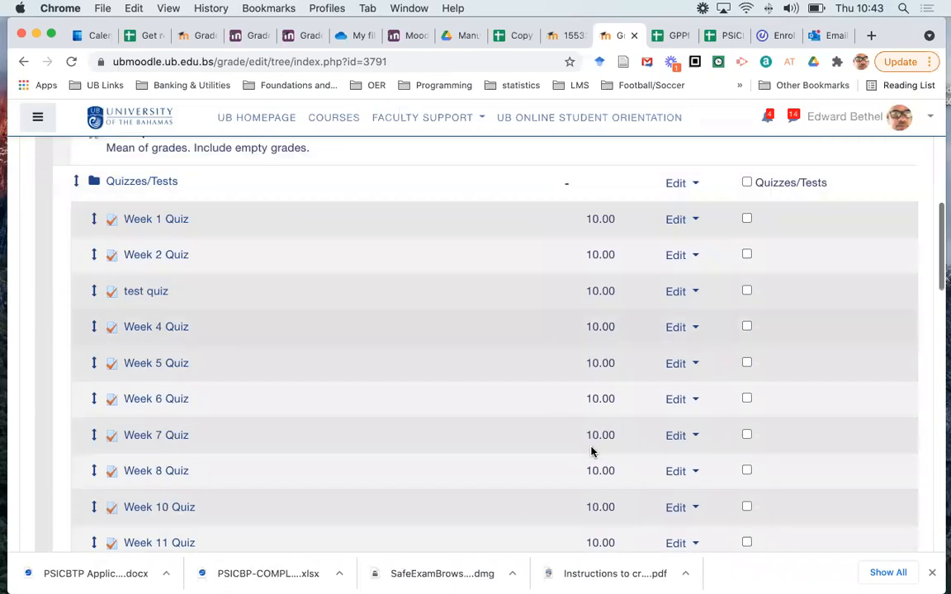
scroll(592, 452, down, 20)
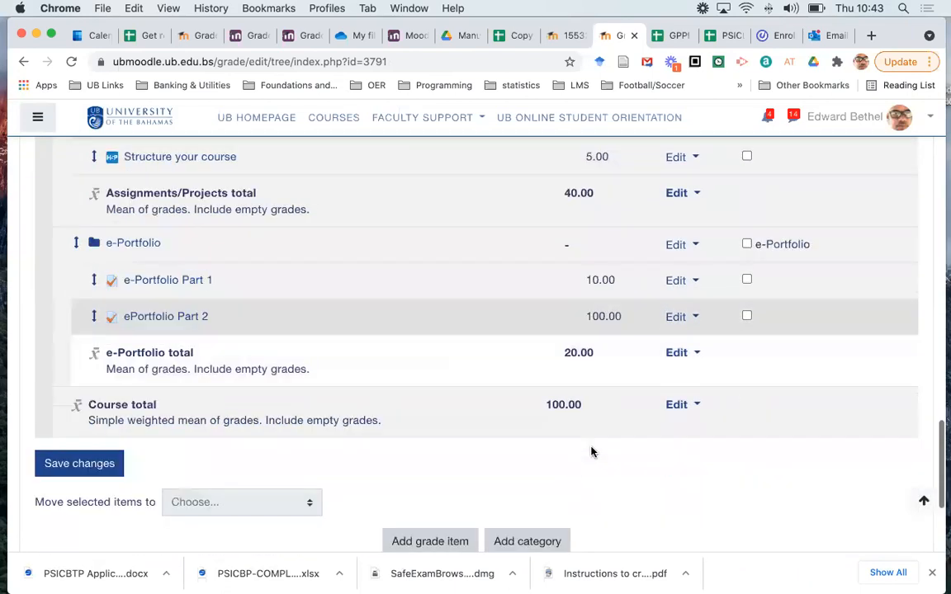
scroll(592, 450, up, 3)
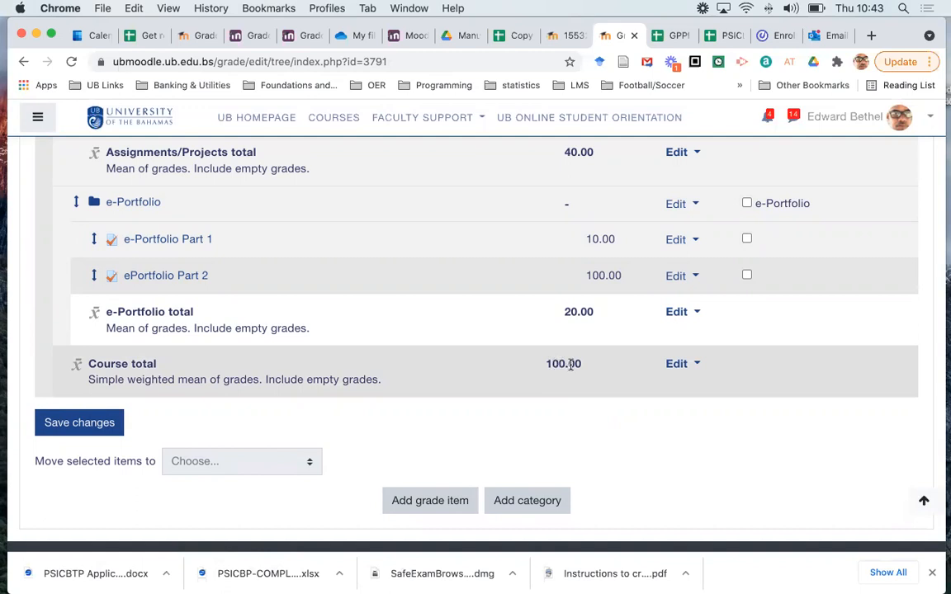
scroll(570, 365, up, 20)
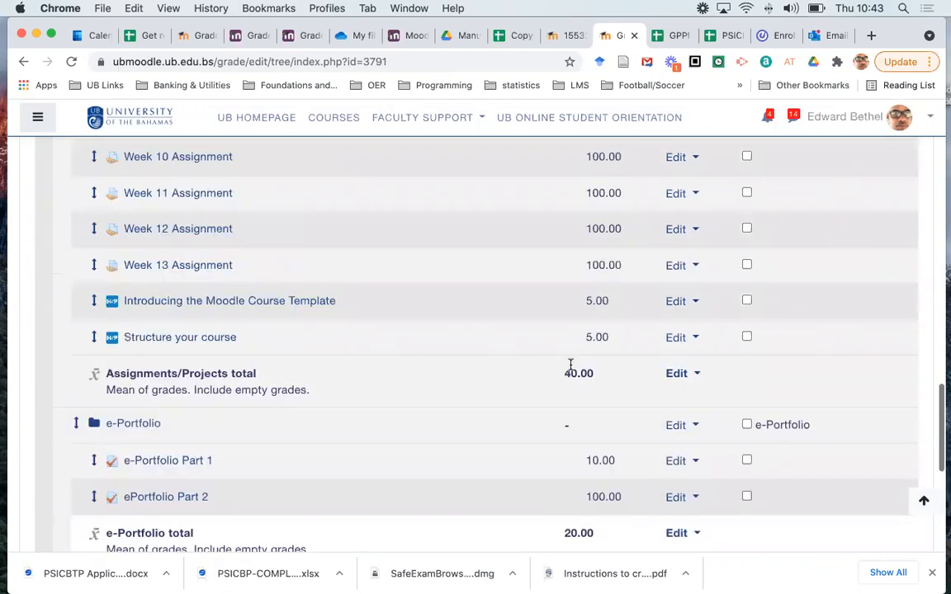
- Turn off the extra credit option for Week 9 Quiz and save the changes
scroll(570, 370, down, 5)
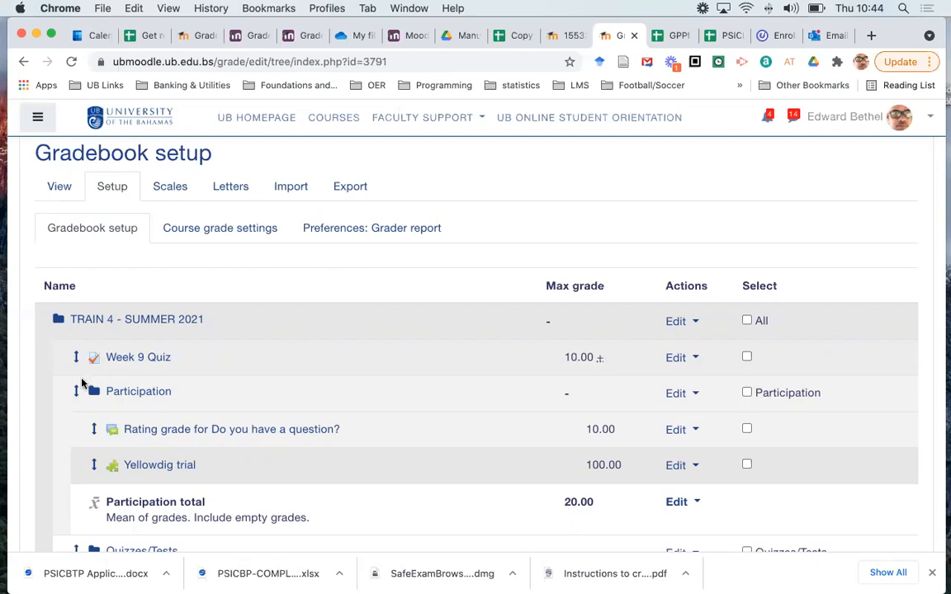
click(678, 359)
click(651, 388)
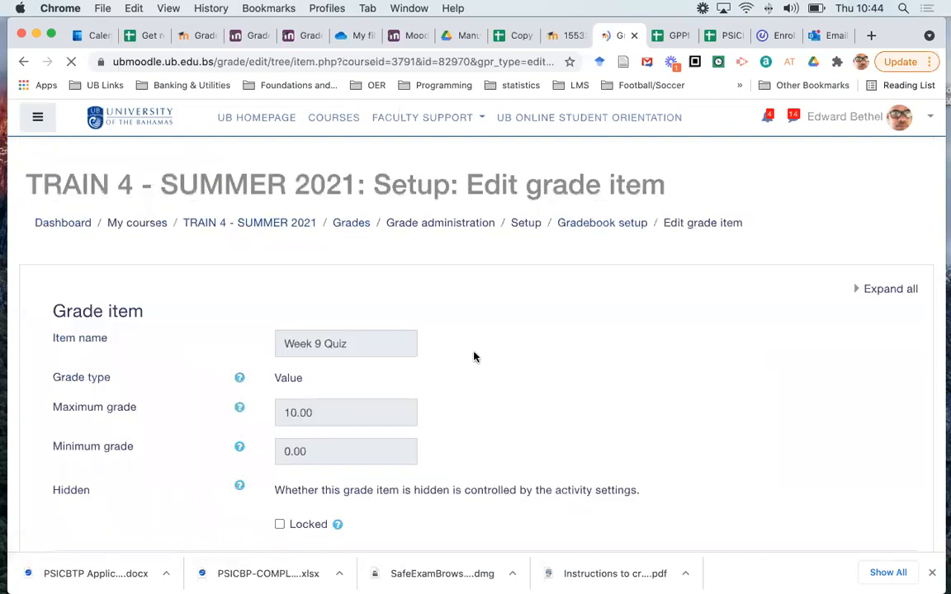
scroll(476, 356, down, 5)
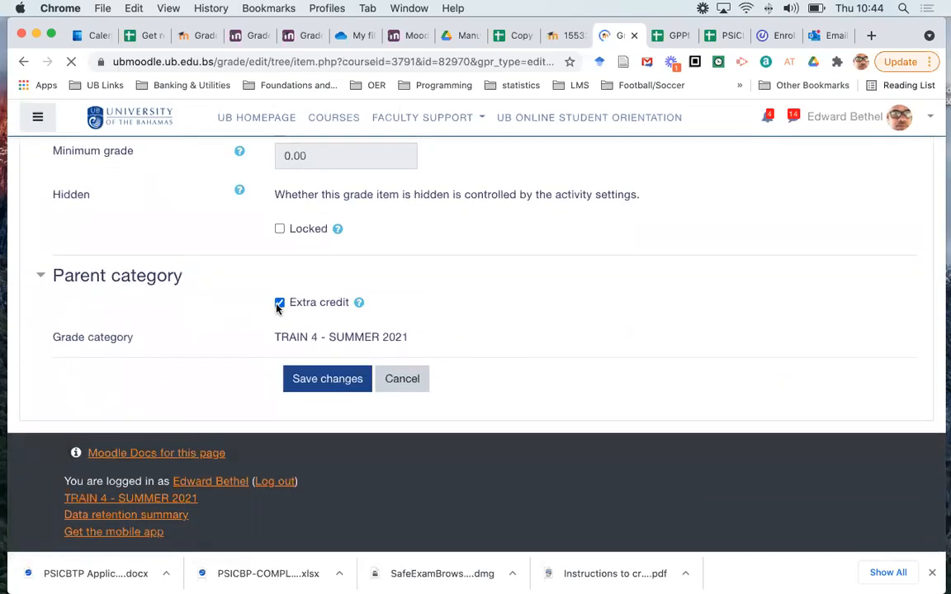
click(279, 320)
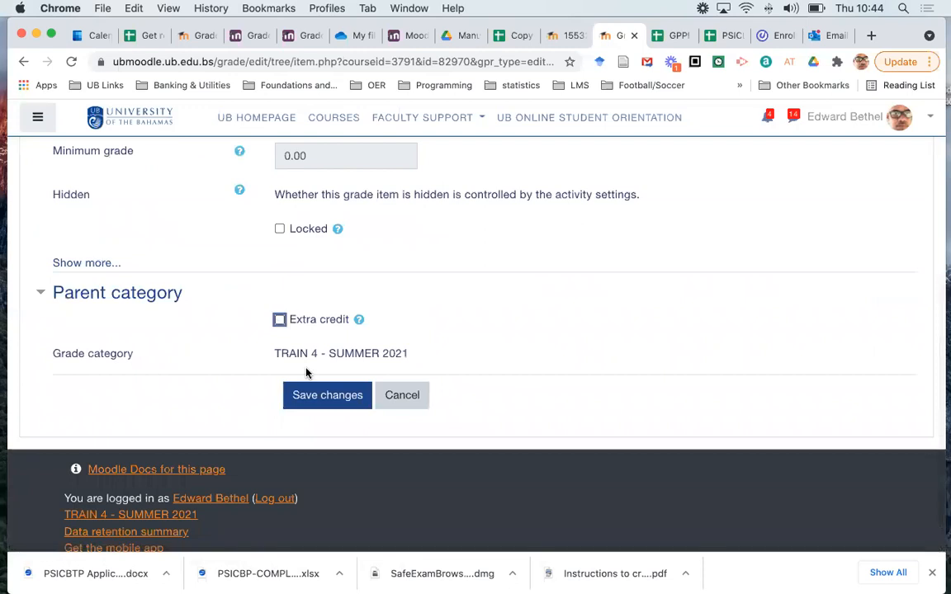
click(323, 407)
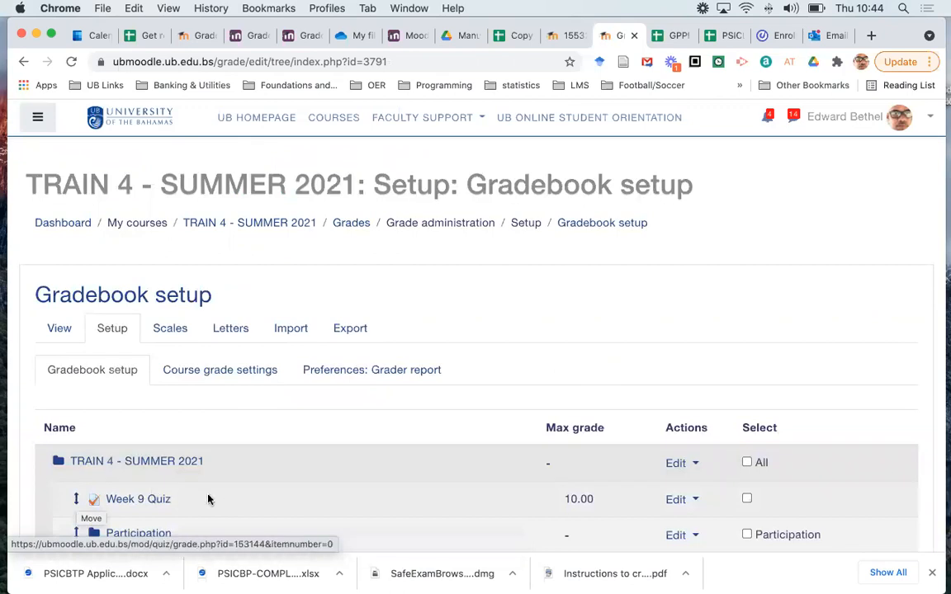
- Move Week 9 Quiz back into the Quizzes/Tests category, placing it above Week 1 Quiz
click(78, 501)
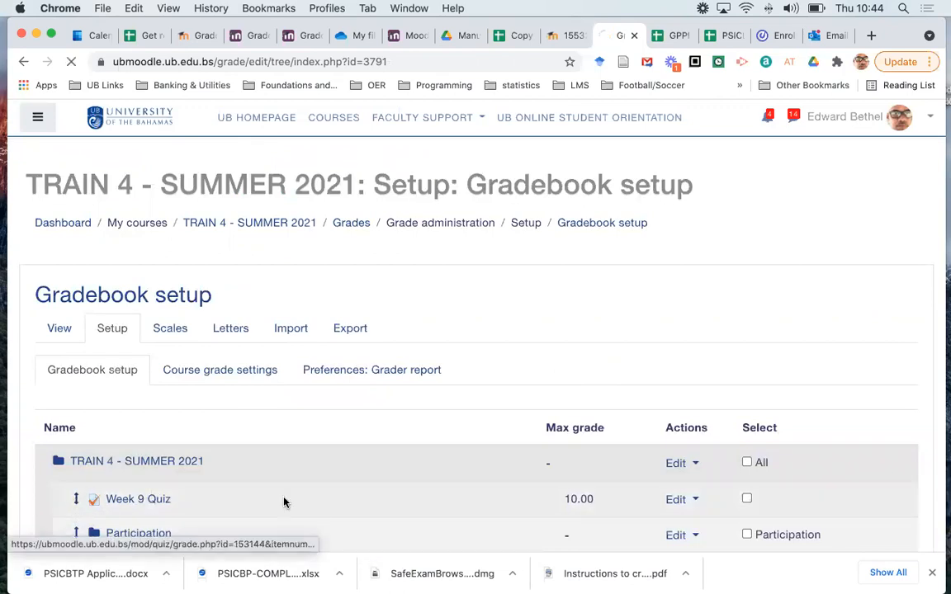
scroll(284, 502, down, 6)
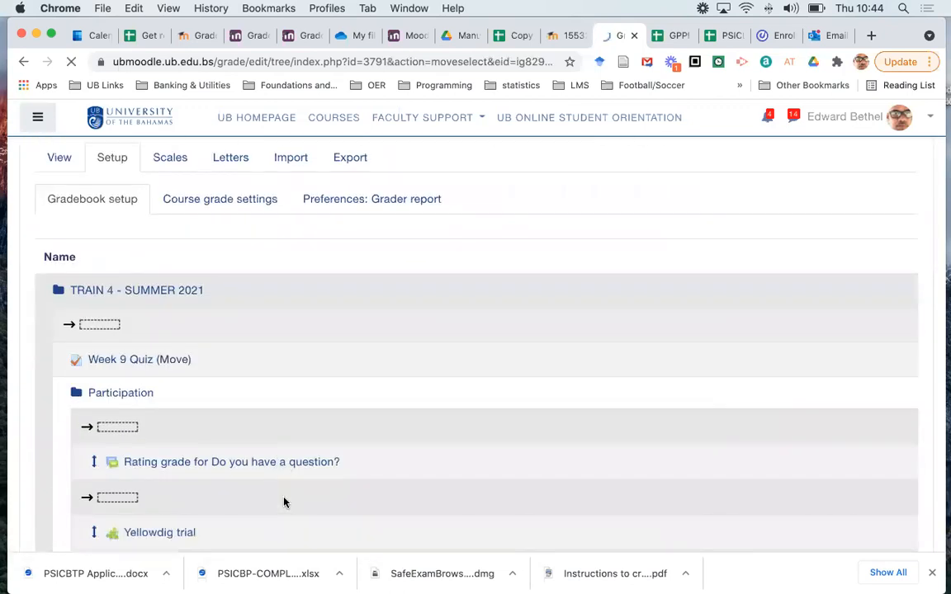
scroll(283, 502, down, 11)
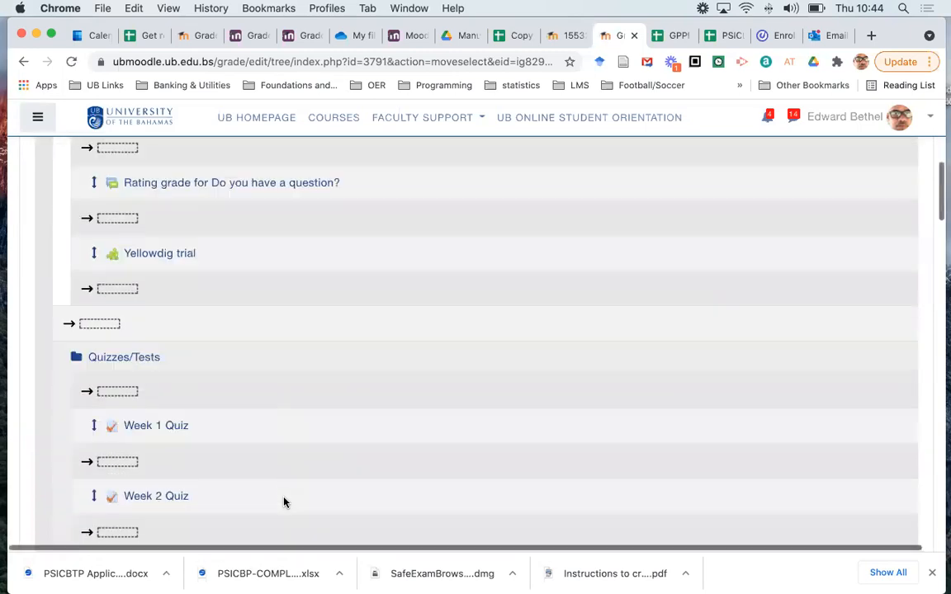
scroll(284, 502, down, 8)
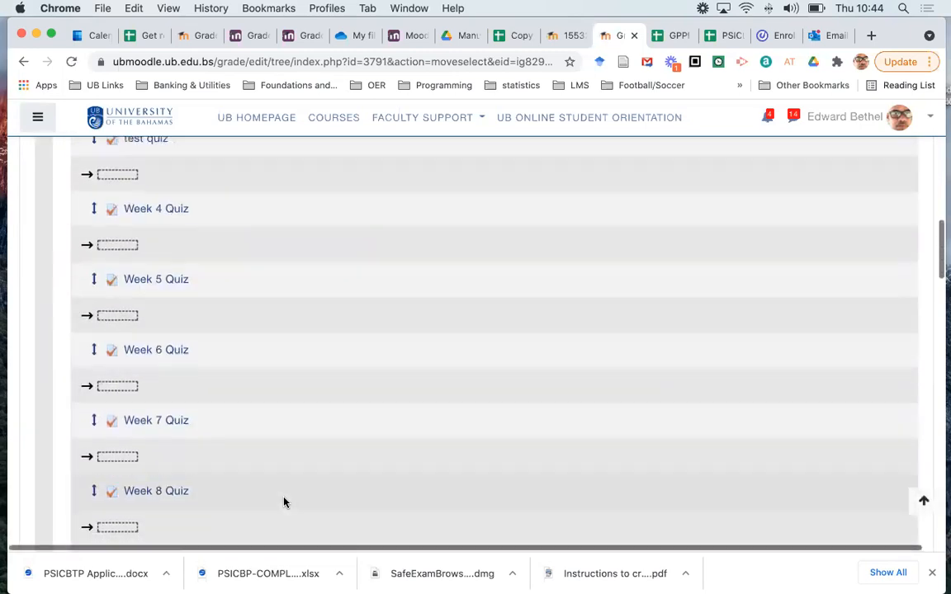
scroll(284, 501, up, 11)
scroll(284, 502, up, 3)
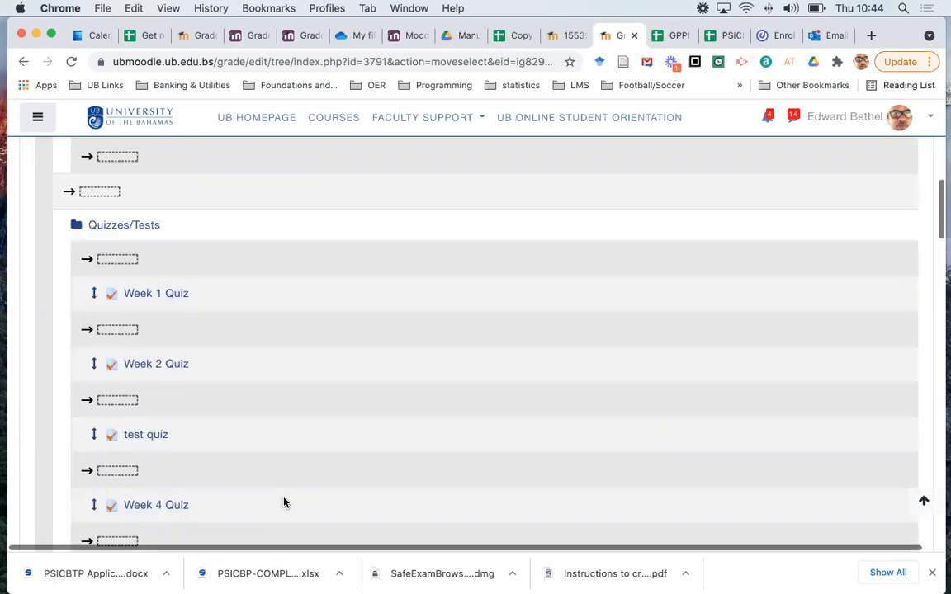
click(124, 270)
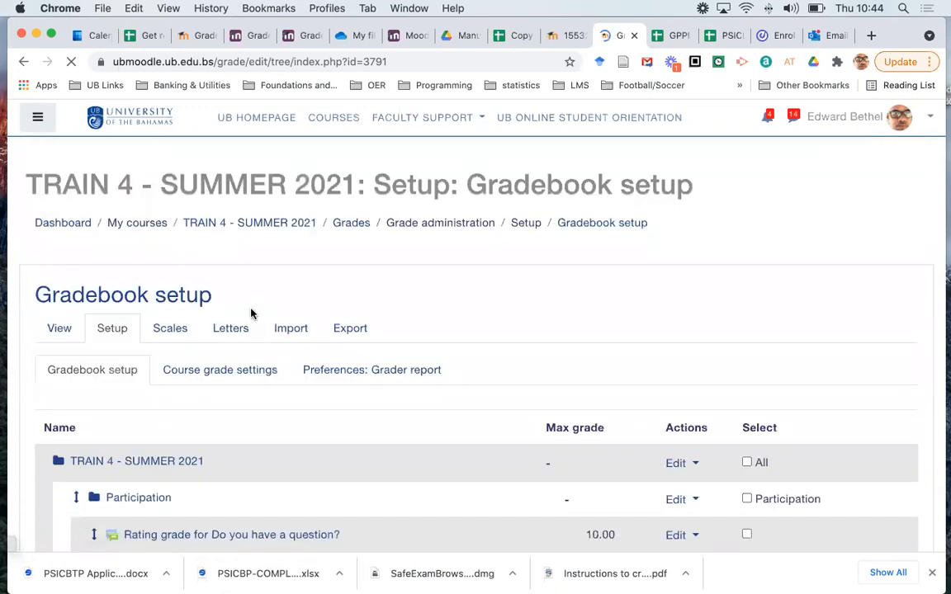
- Examine the quiz items and the category total in Quizzes/Tests
scroll(417, 361, down, 10)
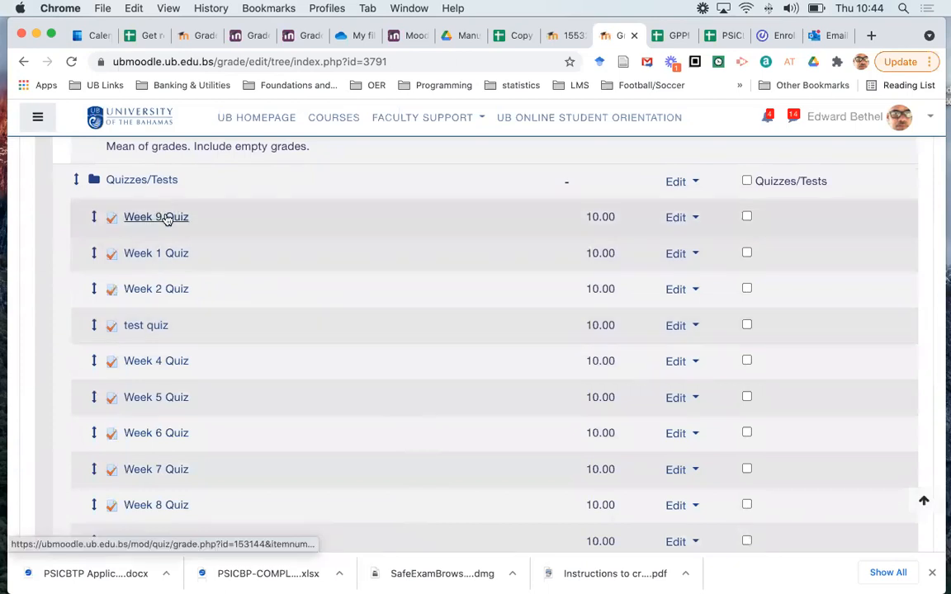
scroll(334, 233, down, 9)
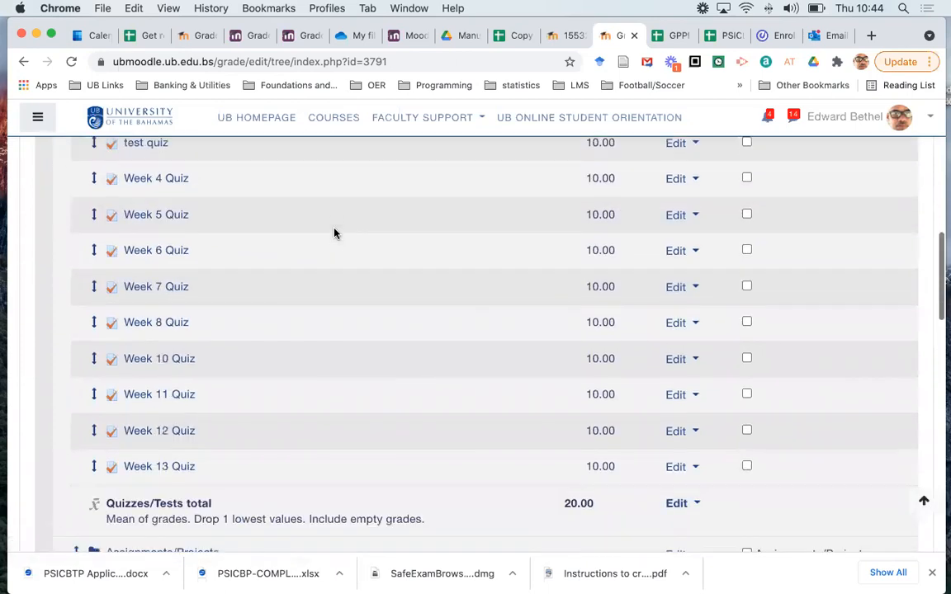
scroll(334, 233, down, 1)
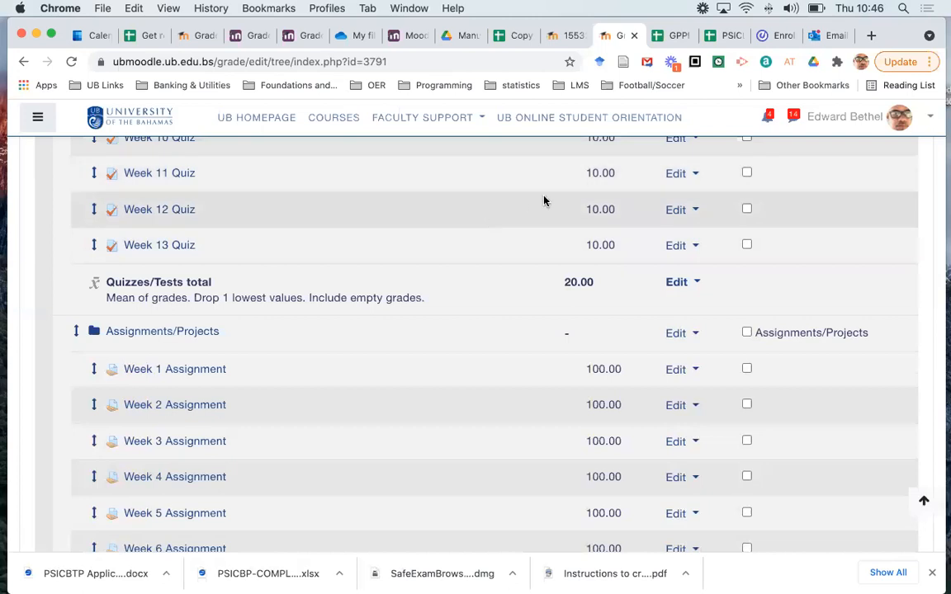
scroll(544, 201, up, 10)
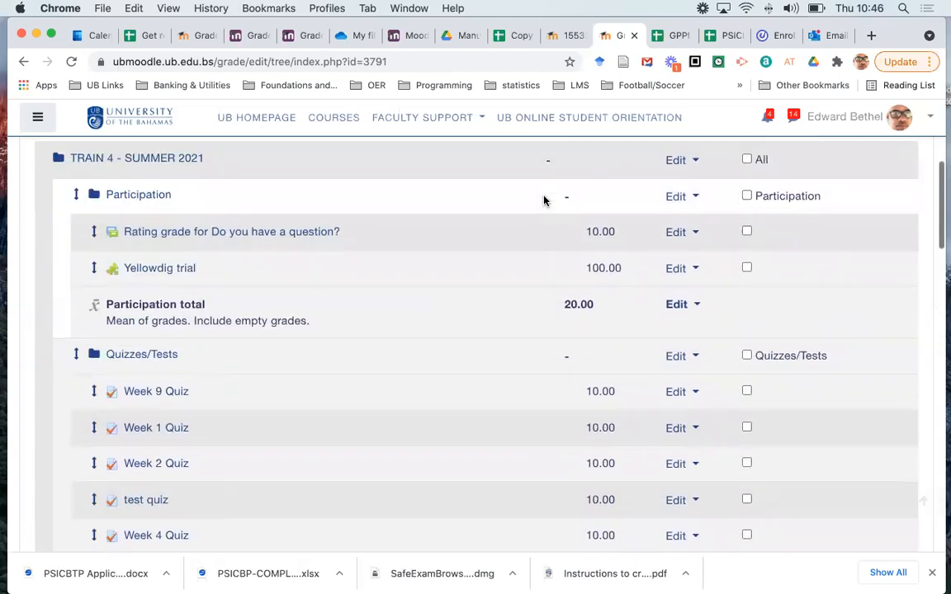
- Check the parent category options in Week 12 Quiz's grade settings, cancel without saving and return to the Quizzes/Tests items
scroll(556, 385, down, 5)
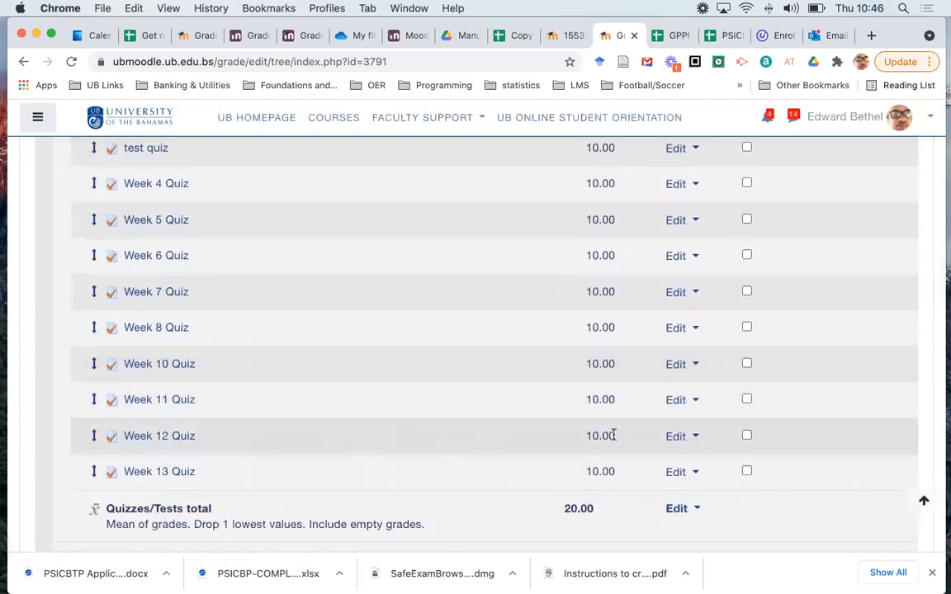
click(675, 438)
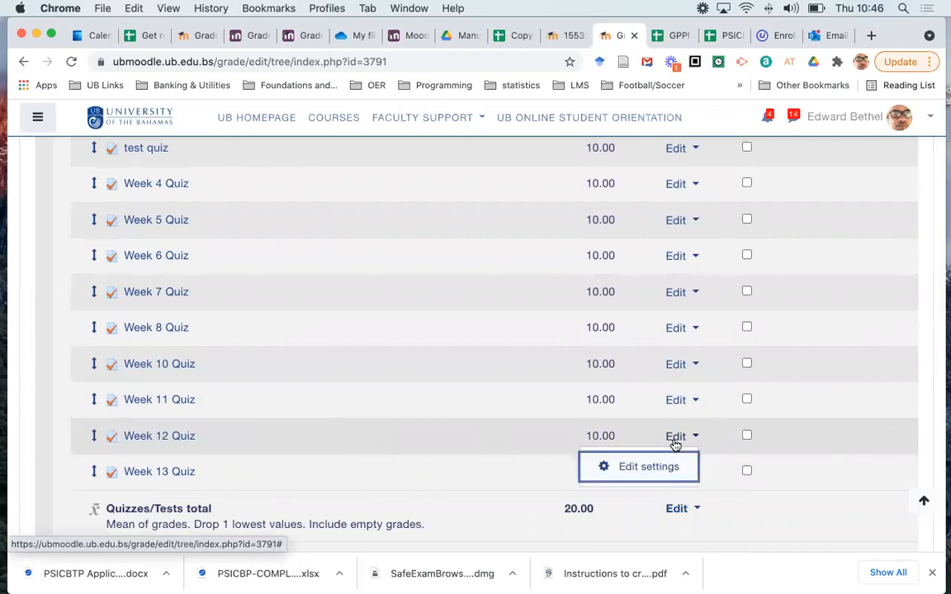
click(663, 472)
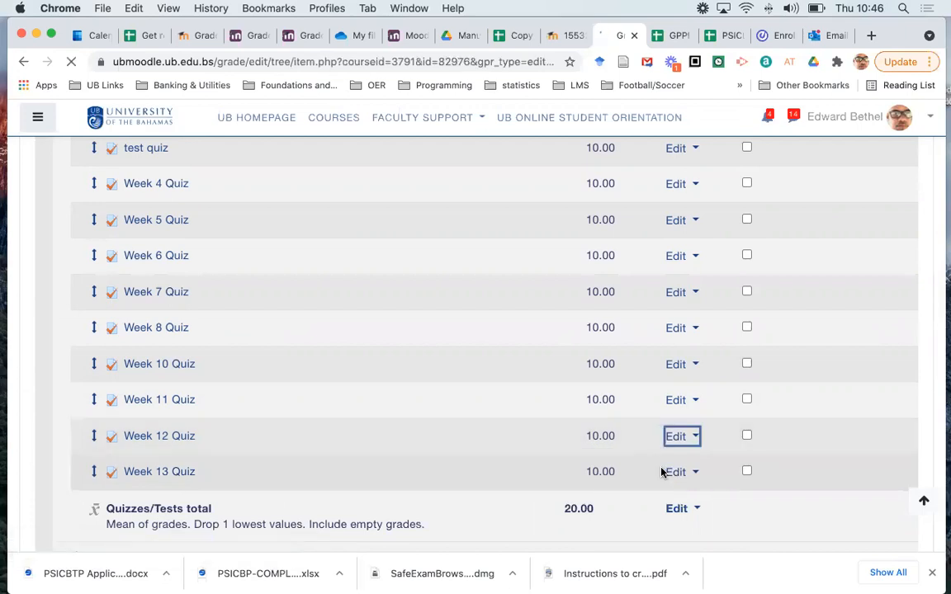
scroll(663, 472, down, 5)
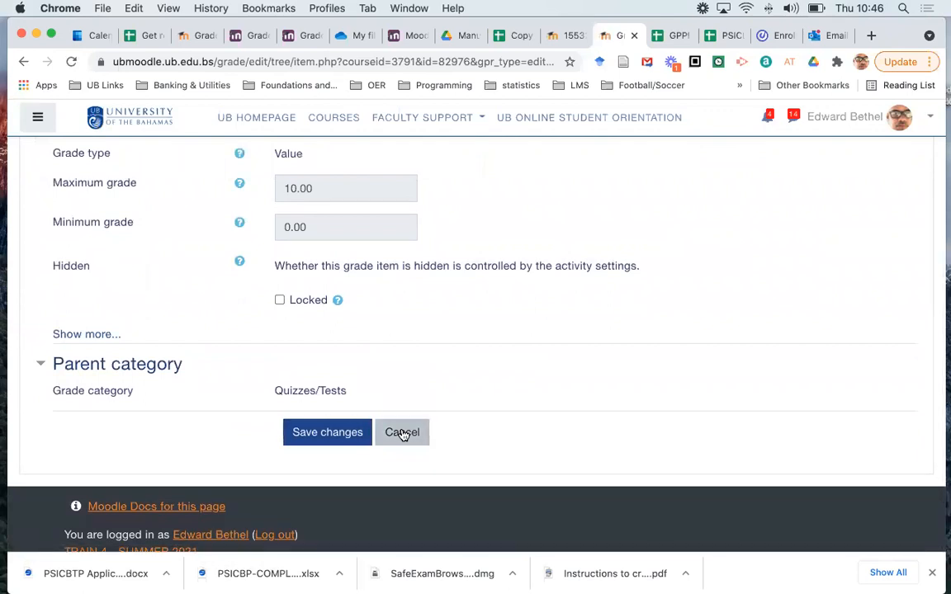
click(403, 434)
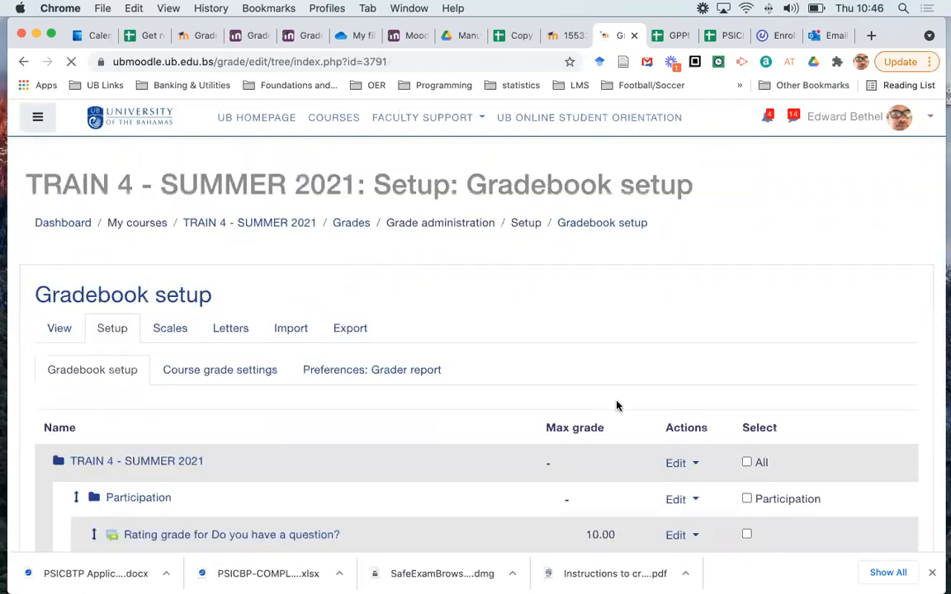
scroll(616, 405, down, 10)
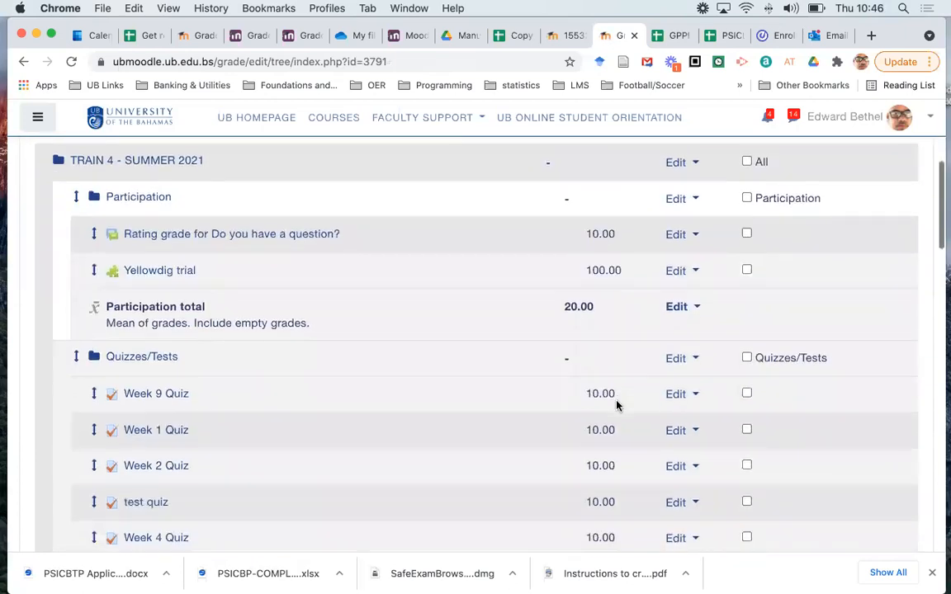
scroll(616, 405, down, 1)
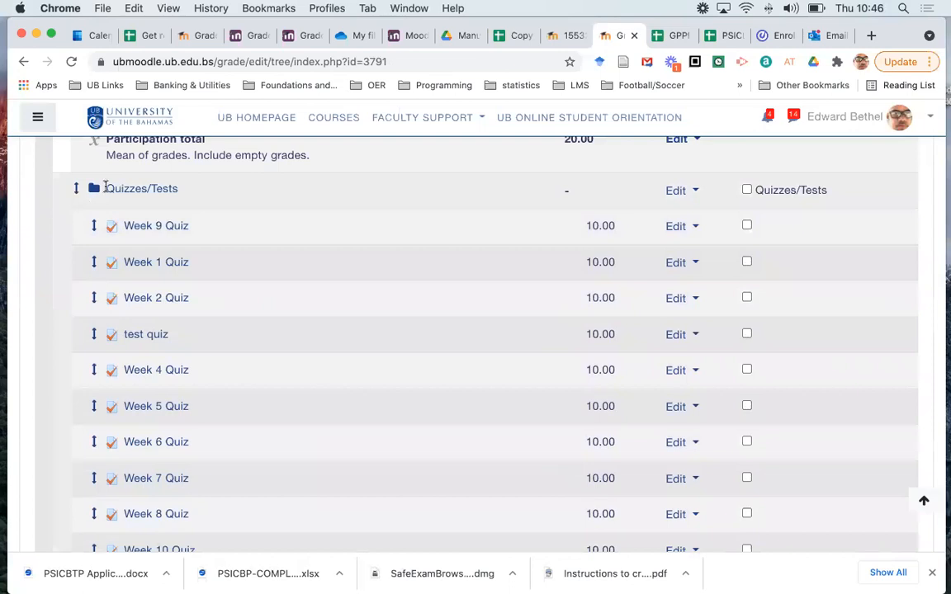
- Set the aggregation of the Quizzes/Tests category to Mean of grades (with extra credits) and save the changes
click(685, 191)
click(660, 217)
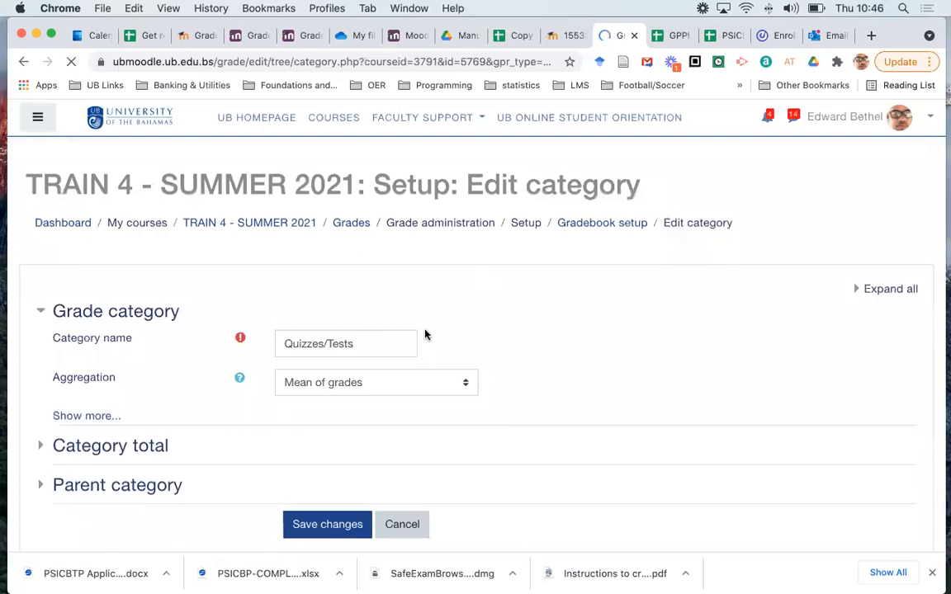
click(447, 389)
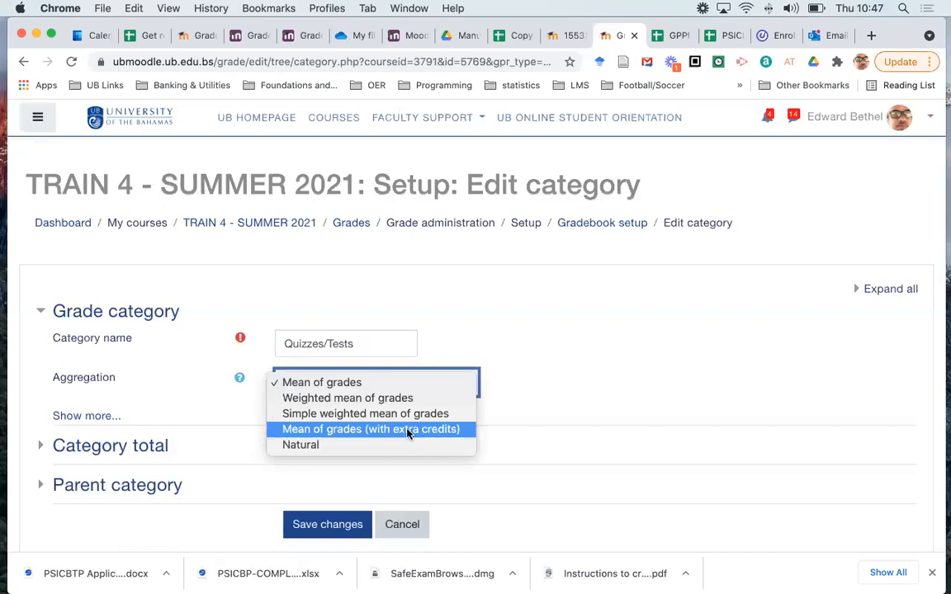
click(535, 352)
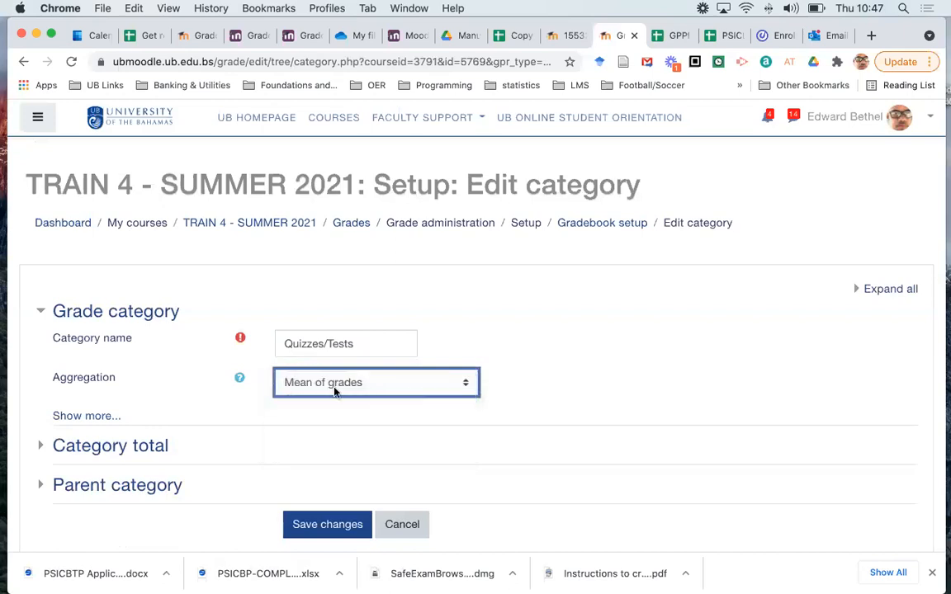
click(370, 392)
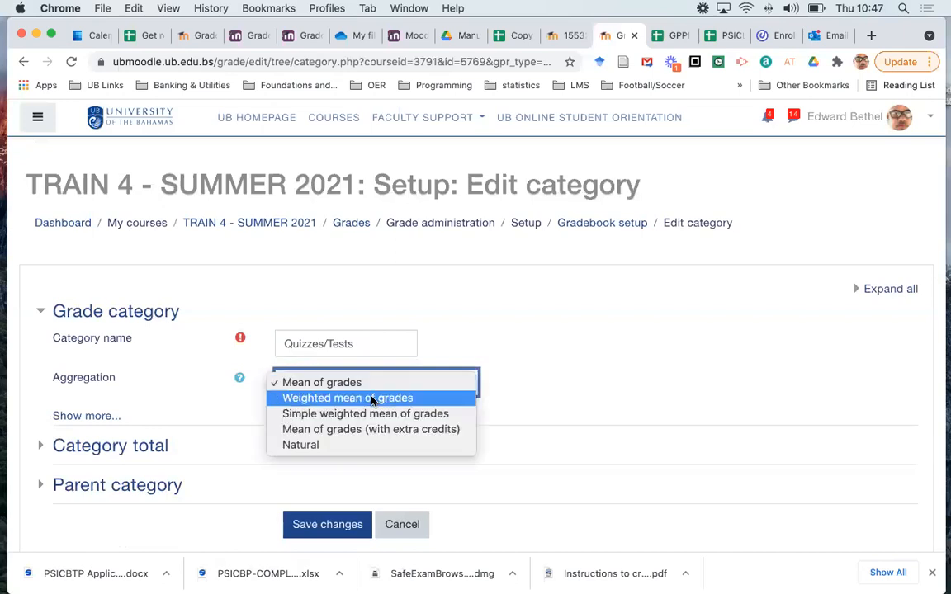
click(373, 438)
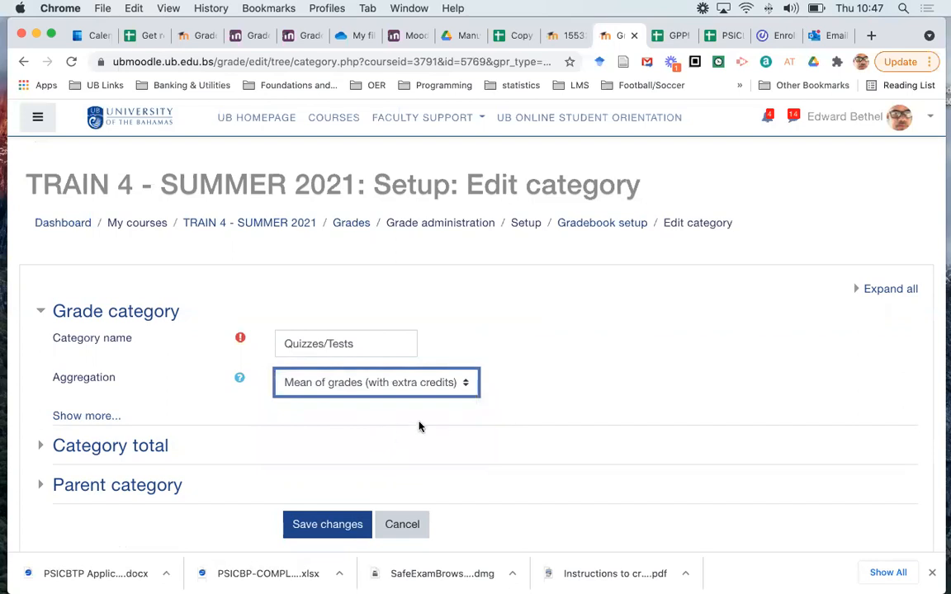
click(330, 526)
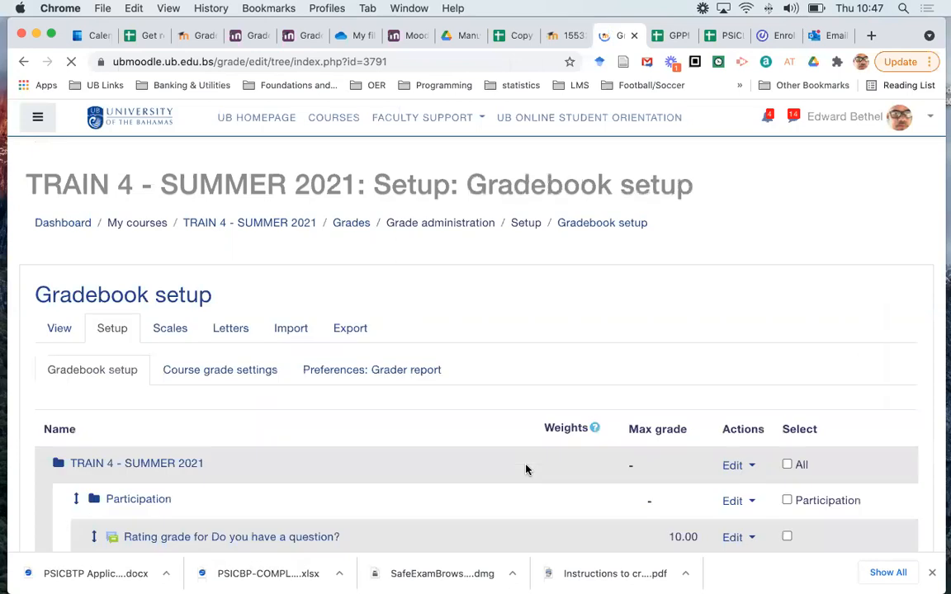
- Open Week 12 Quiz's grade settings and read the help text for its extra credit weight
scroll(526, 470, down, 2)
scroll(526, 470, down, 10)
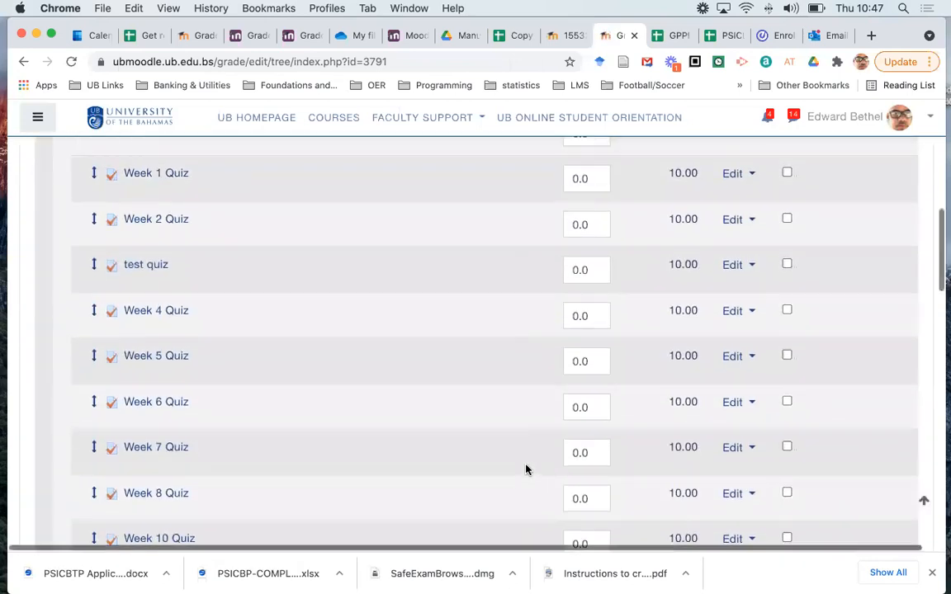
scroll(526, 470, down, 3)
scroll(526, 470, down, 5)
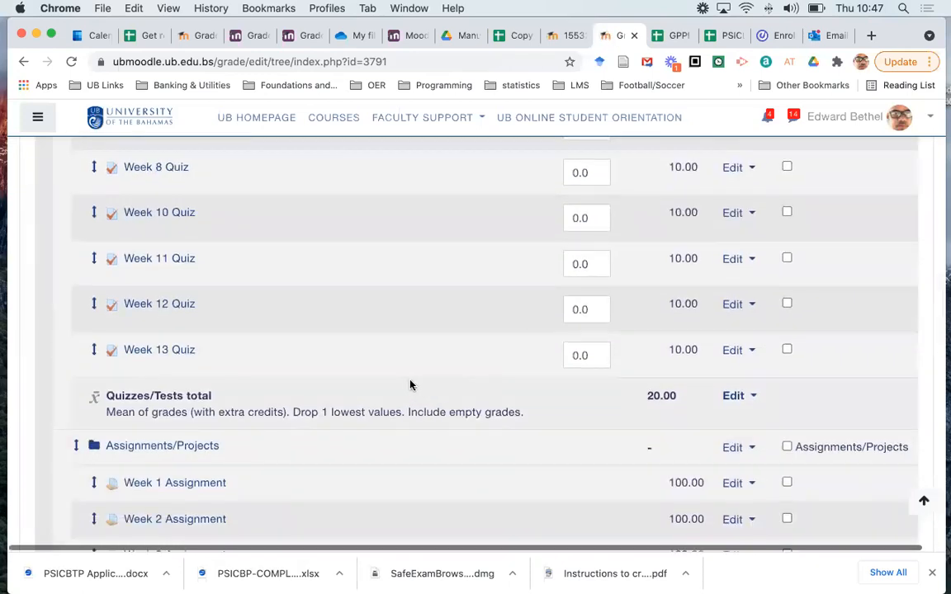
click(733, 307)
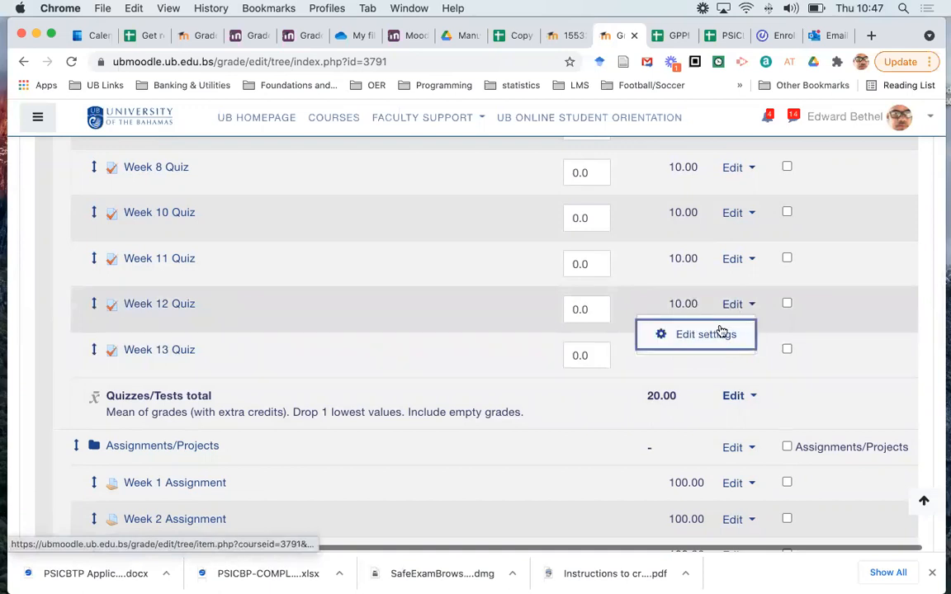
click(720, 334)
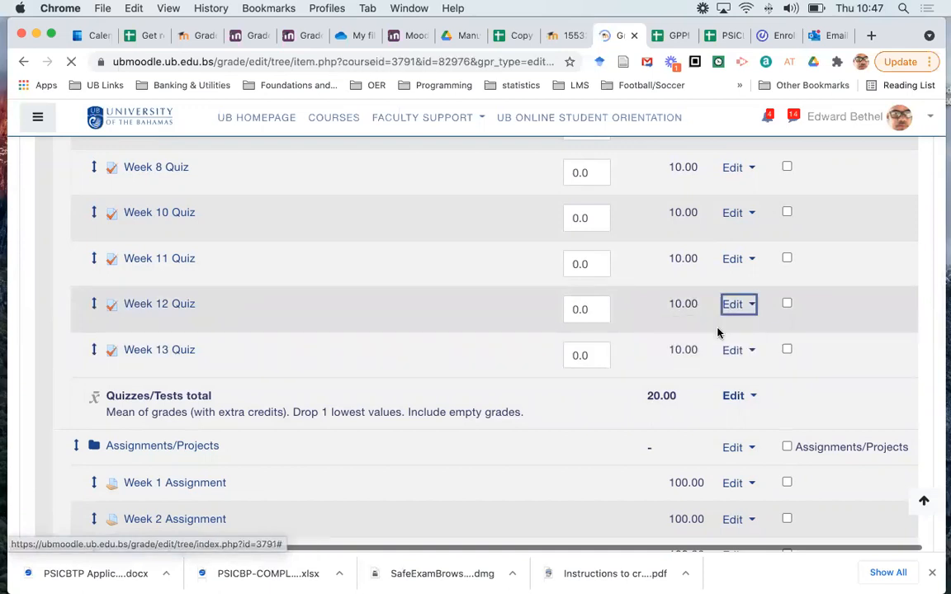
scroll(480, 361, down, 2)
scroll(479, 360, down, 3)
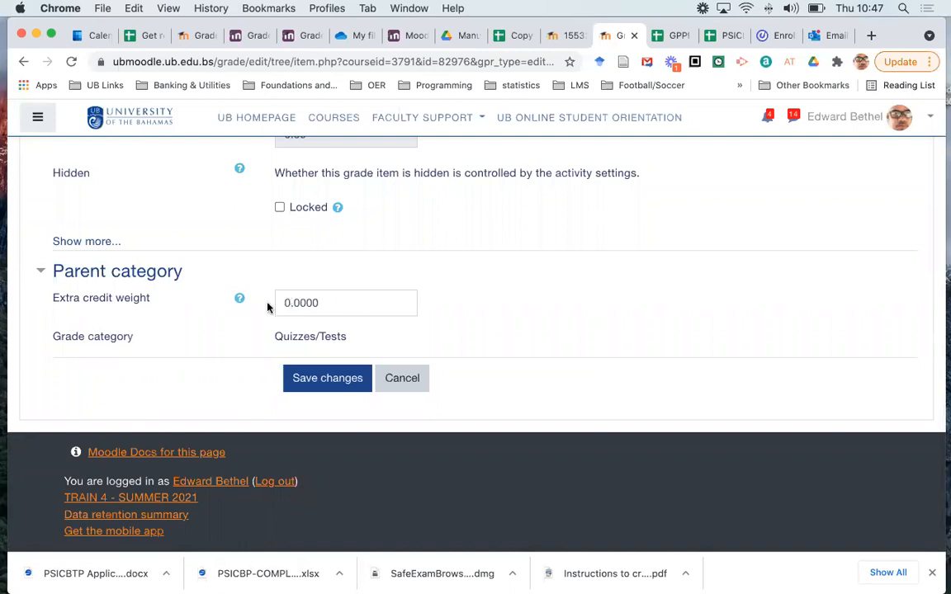
click(240, 299)
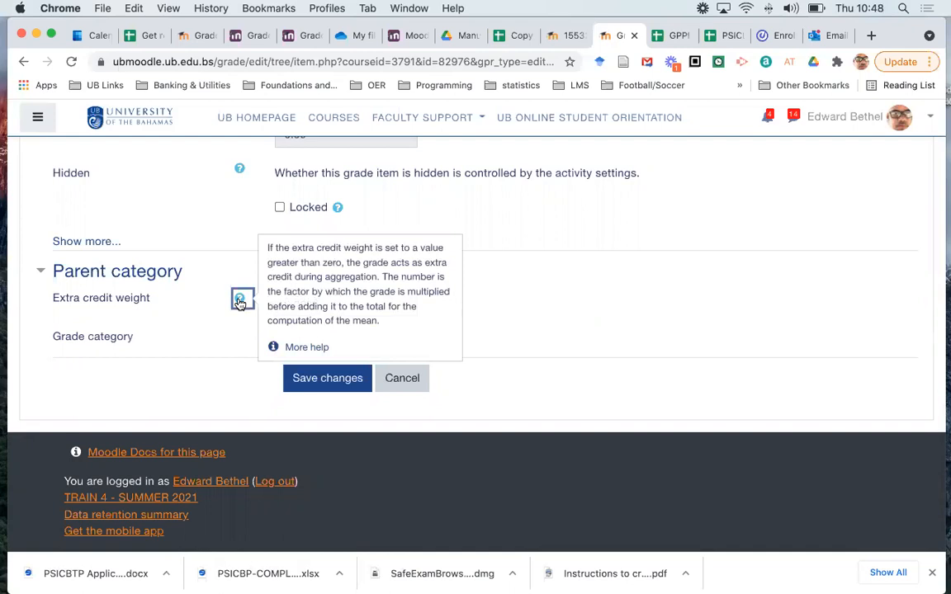
click(566, 307)
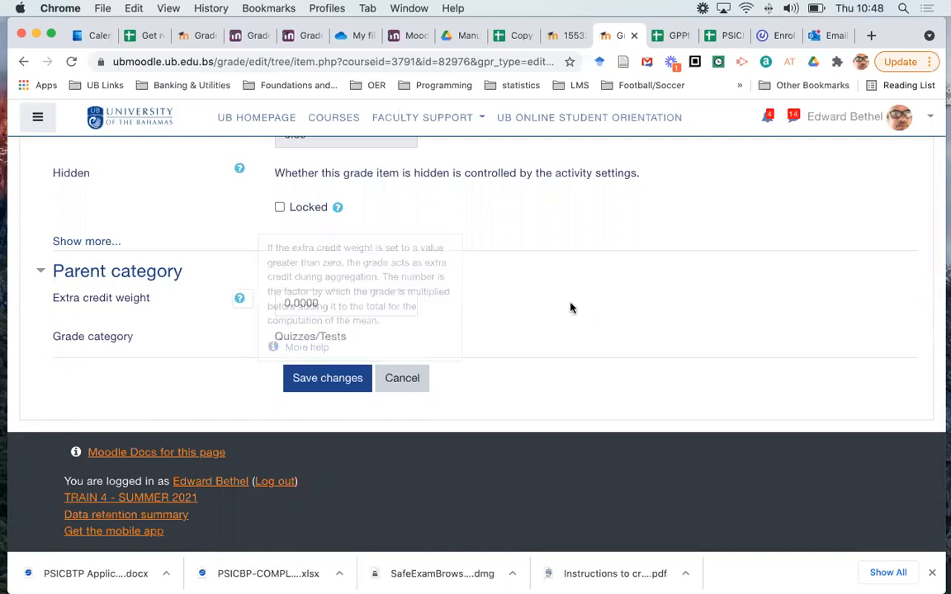
- Set Week 12 Quiz's extra credit weight to 5 and save the changes
click(289, 302)
double_click(289, 302)
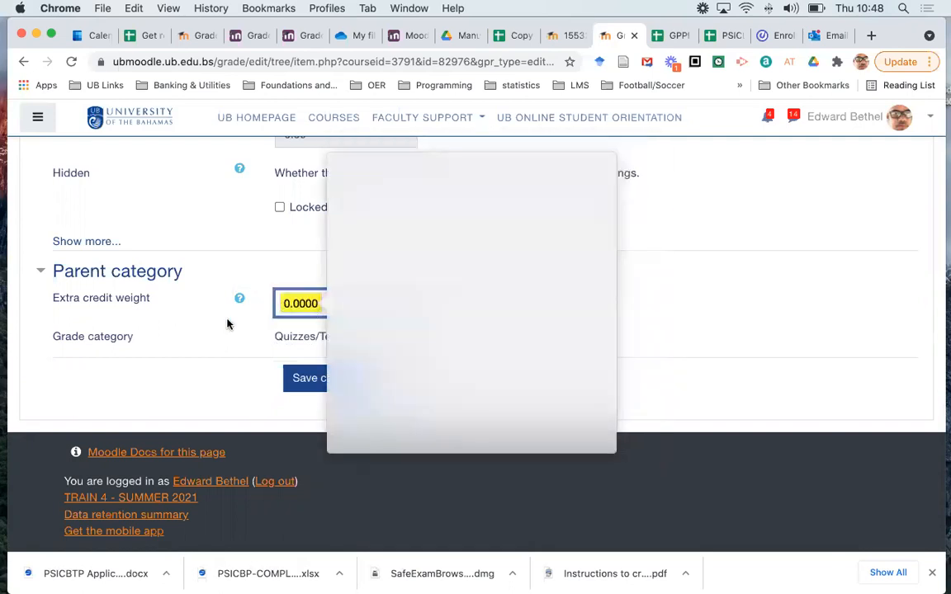
click(238, 323)
double_click(288, 307)
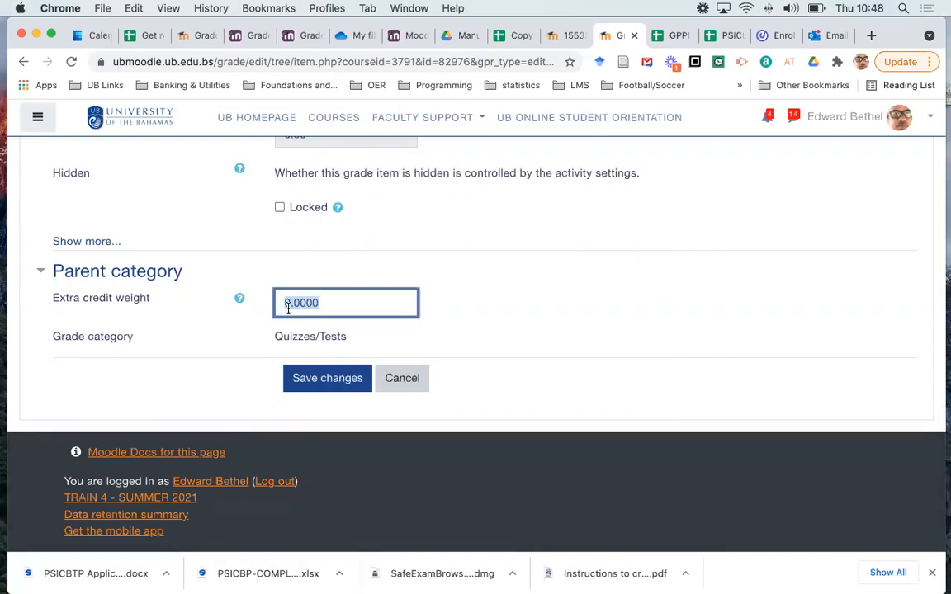
text(5)
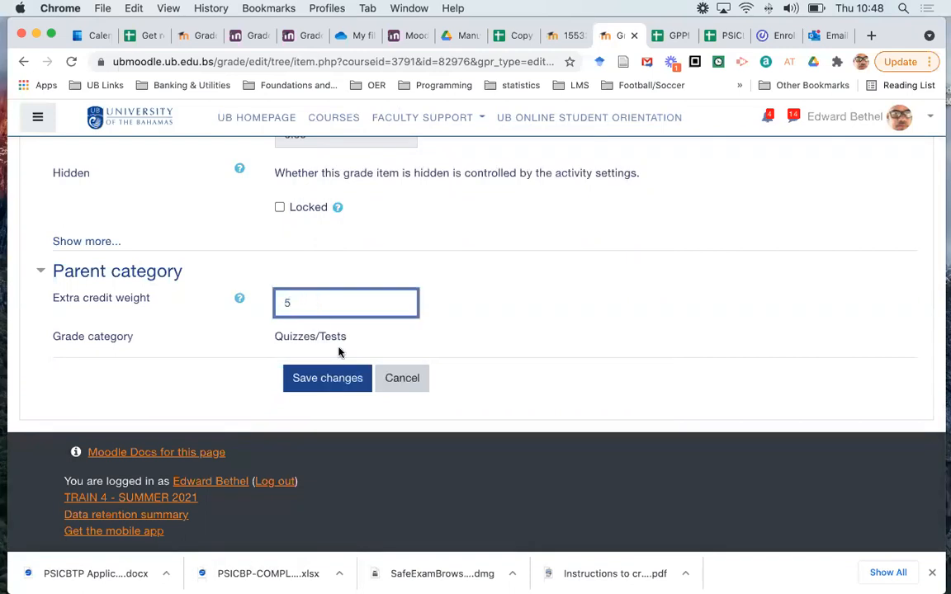
click(334, 381)
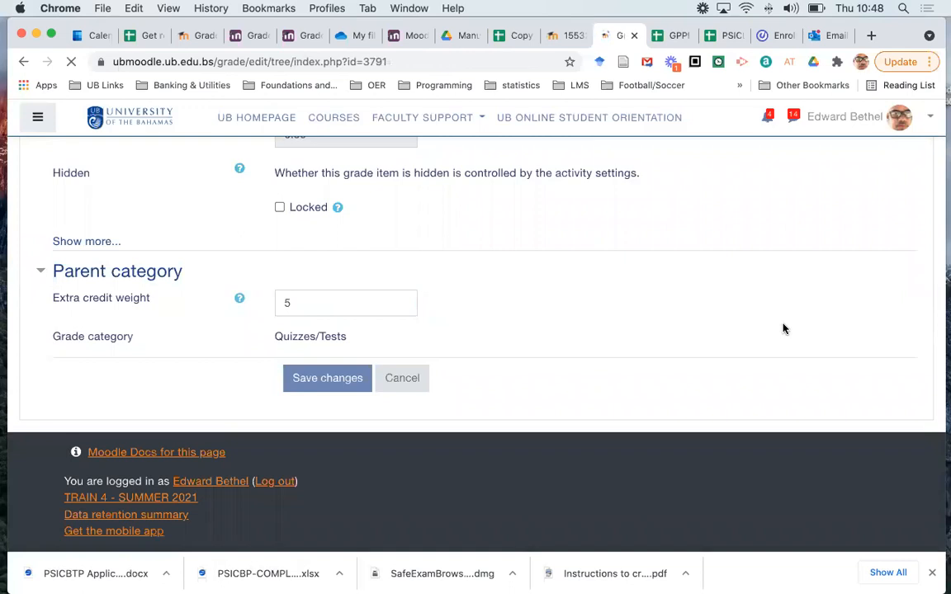
- Set Week 13 Quiz's extra credit weight to 5 in its grade settings and save the changes
scroll(784, 328, down, 5)
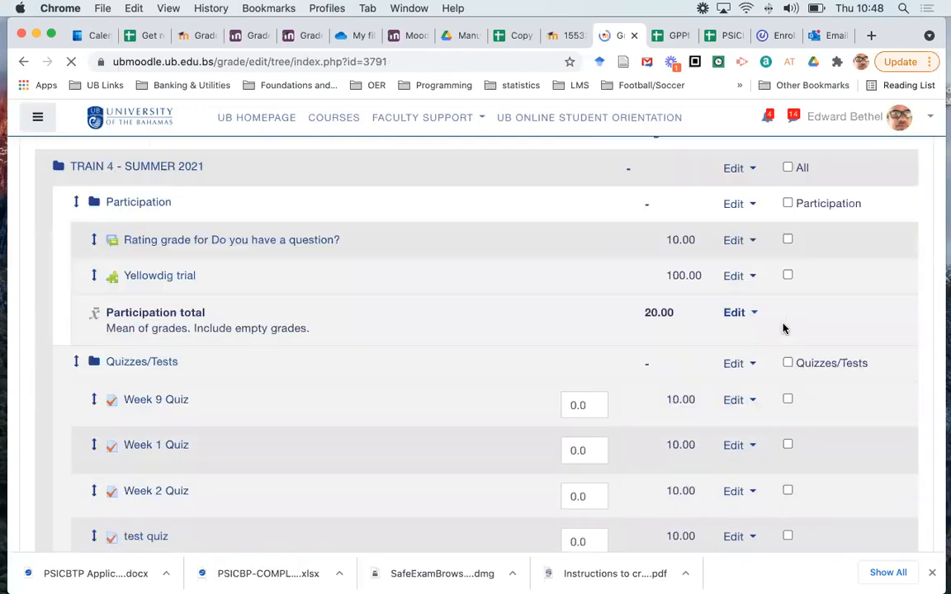
scroll(783, 329, down, 10)
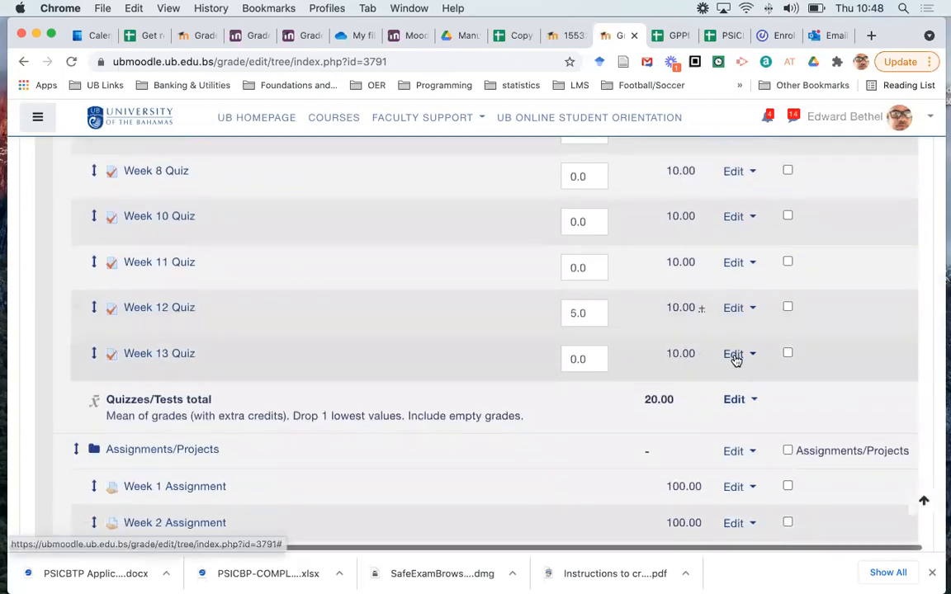
click(734, 354)
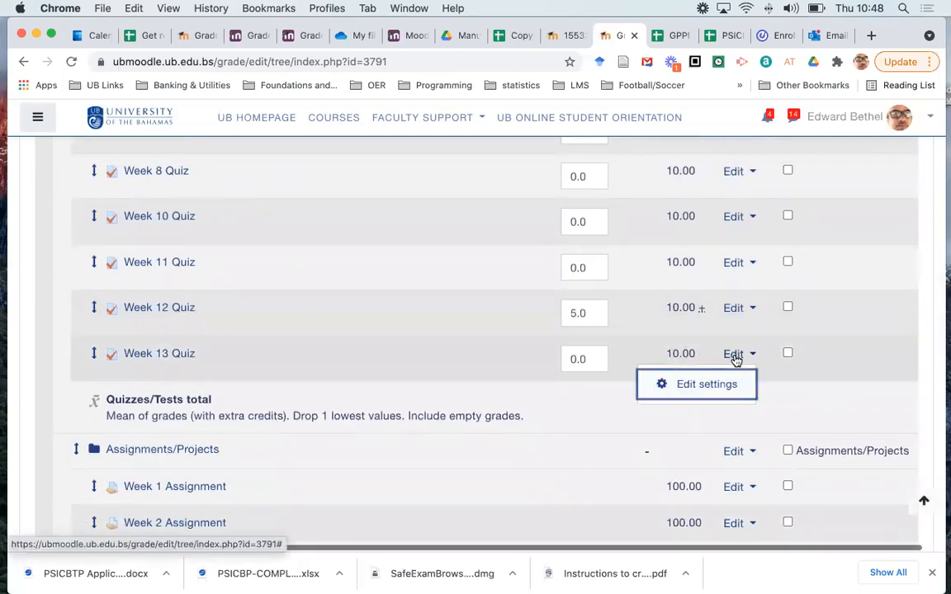
click(708, 388)
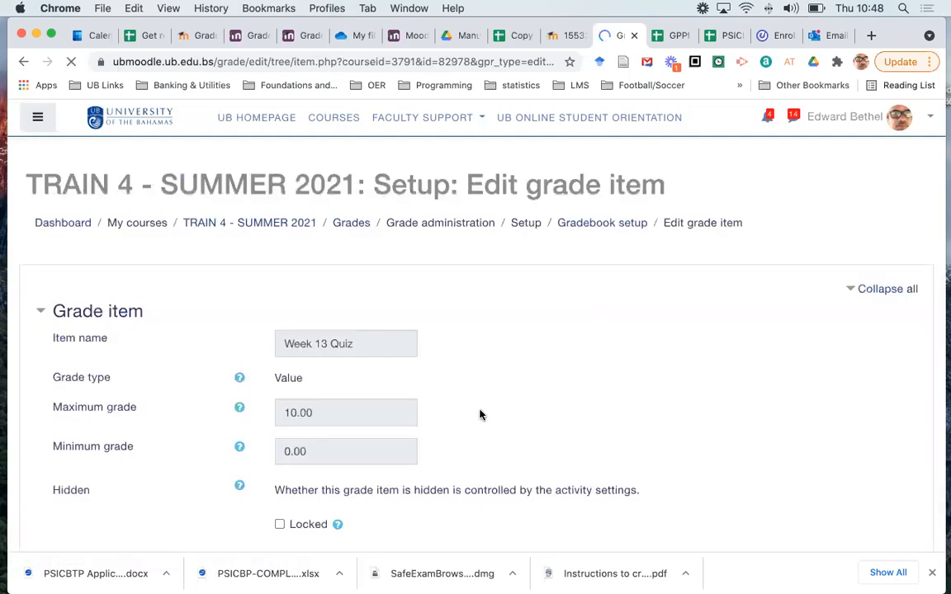
scroll(480, 414, down, 5)
scroll(479, 413, down, 2)
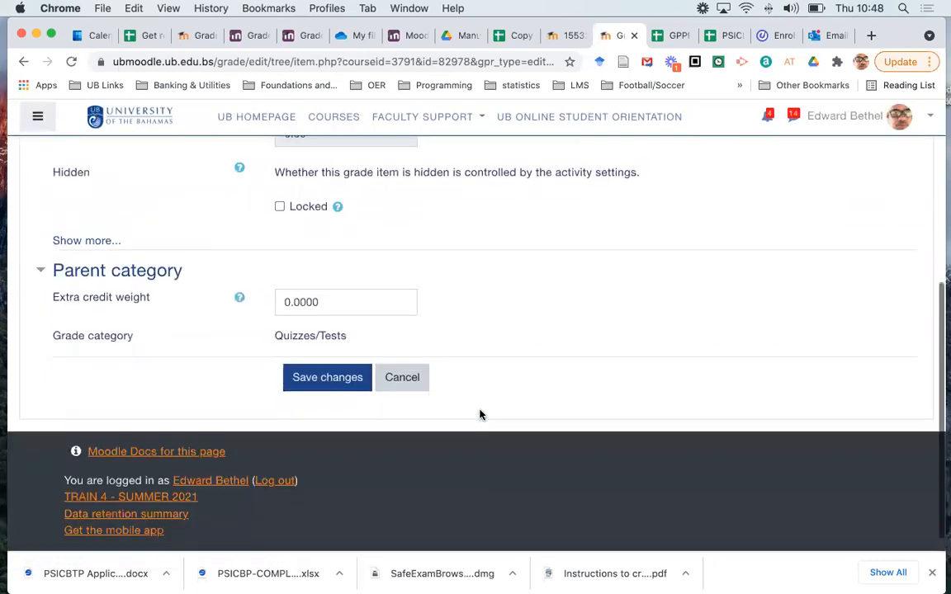
double_click(295, 302)
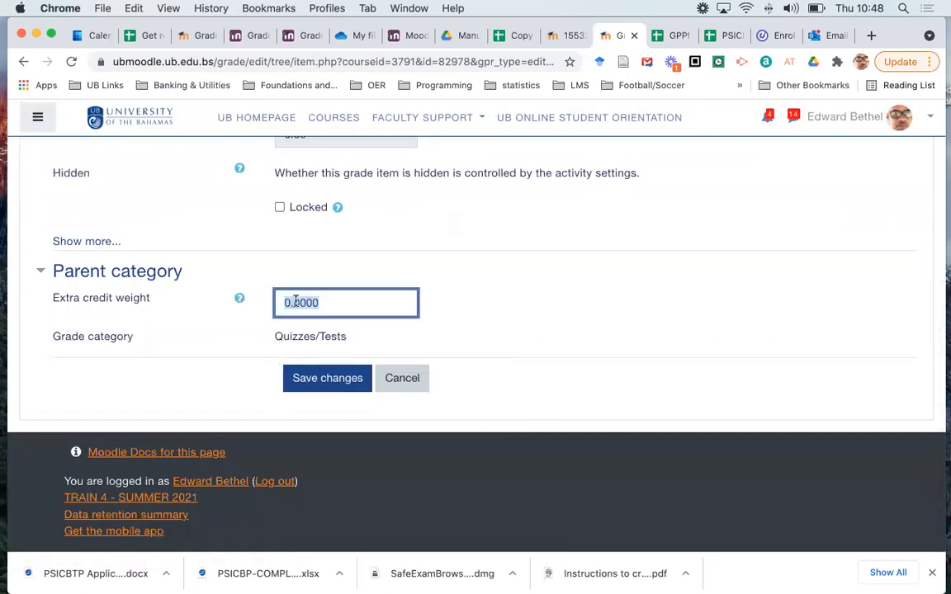
text(5)
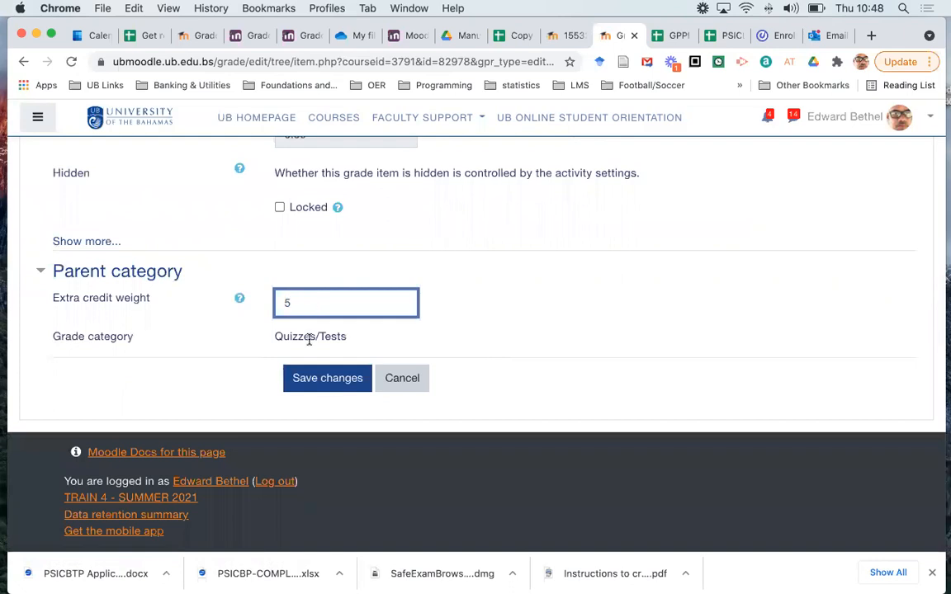
click(330, 382)
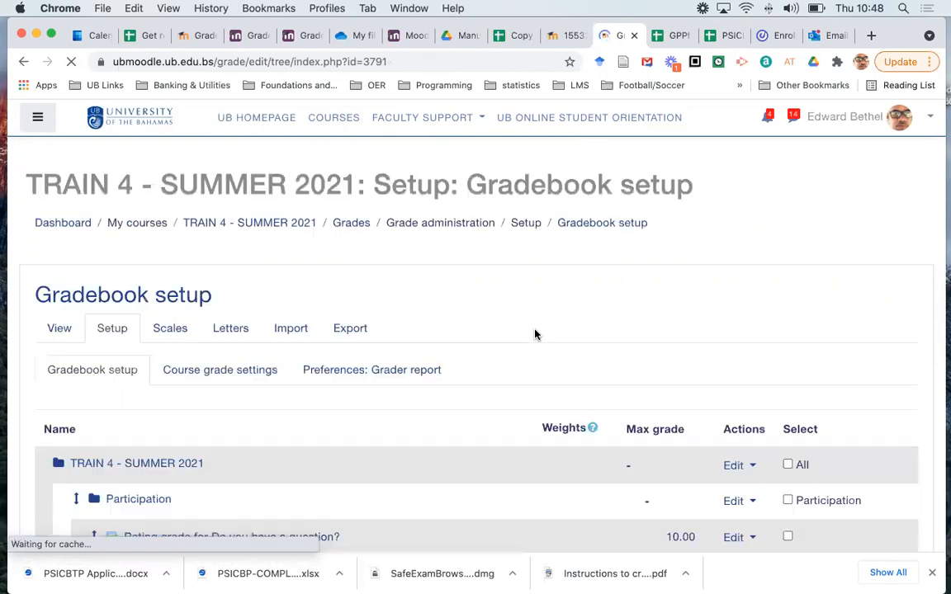
- Change the aggregation of the Quizzes/Tests category to Weighted mean of grades, save, and review the quiz weights
scroll(683, 385, down, 10)
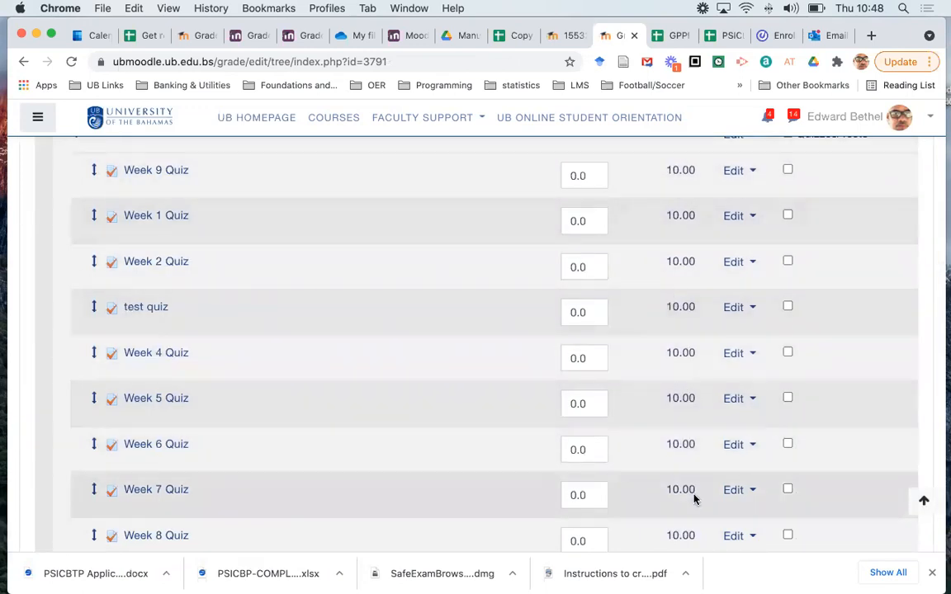
scroll(693, 499, down, 5)
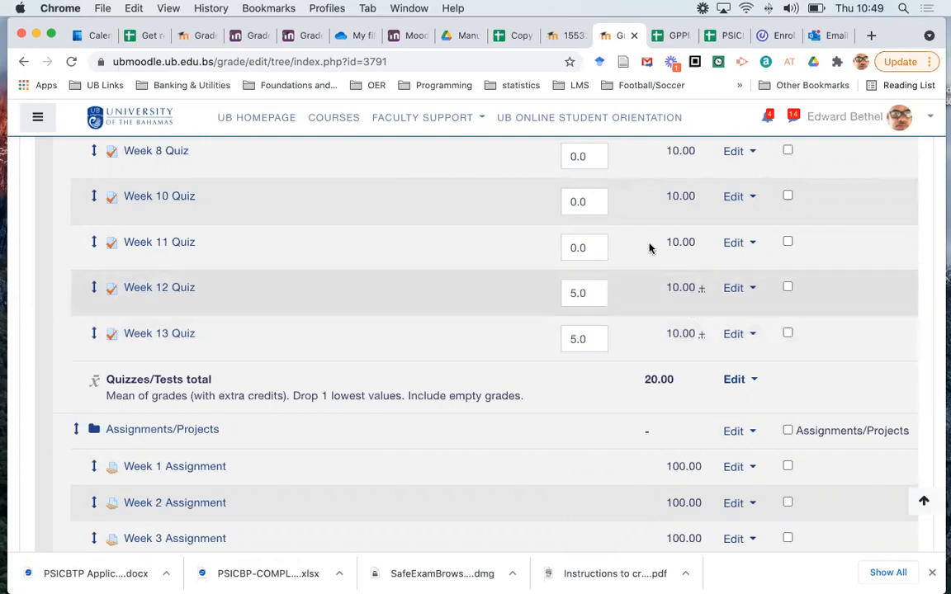
scroll(639, 234, up, 1)
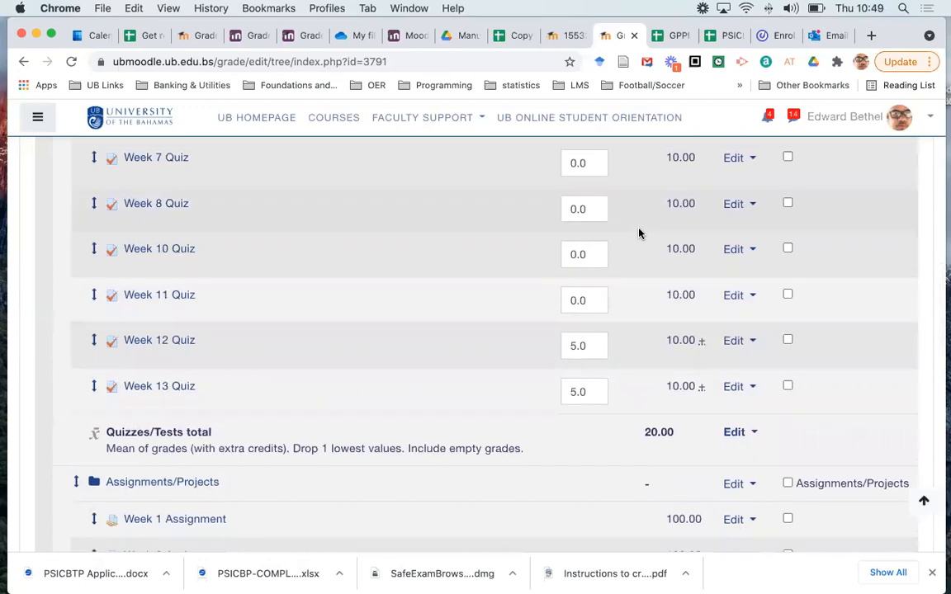
scroll(639, 234, up, 4)
scroll(639, 234, up, 4)
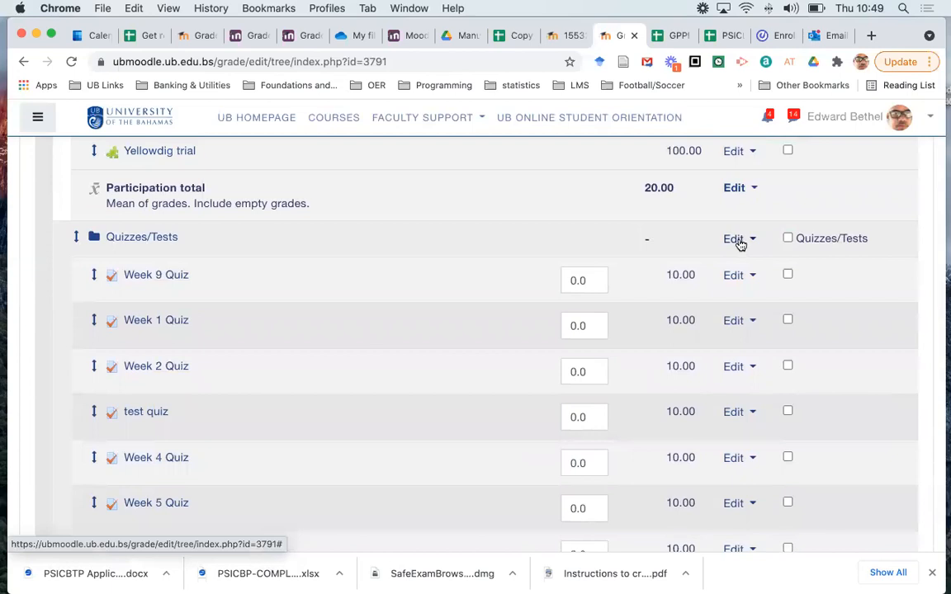
click(741, 241)
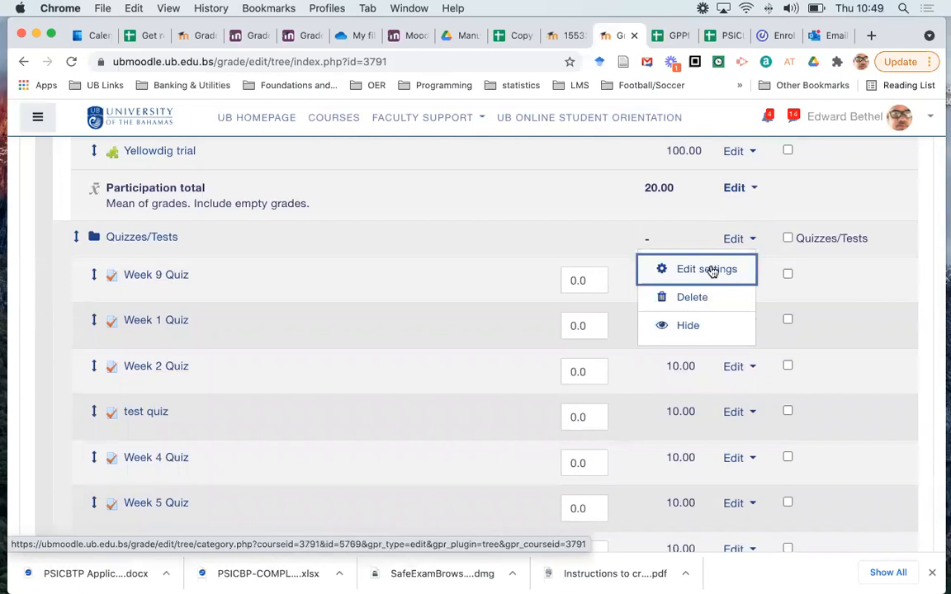
click(709, 270)
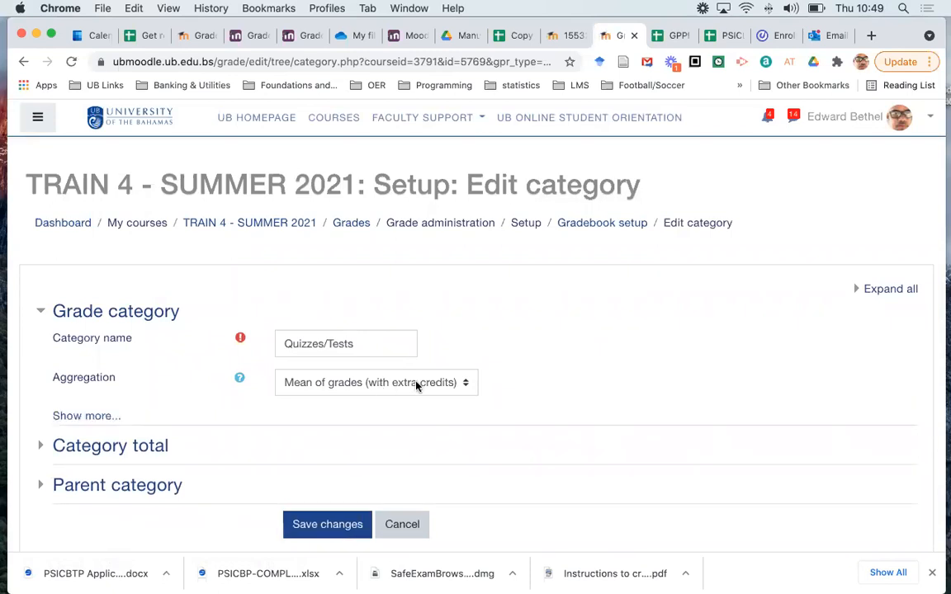
click(415, 384)
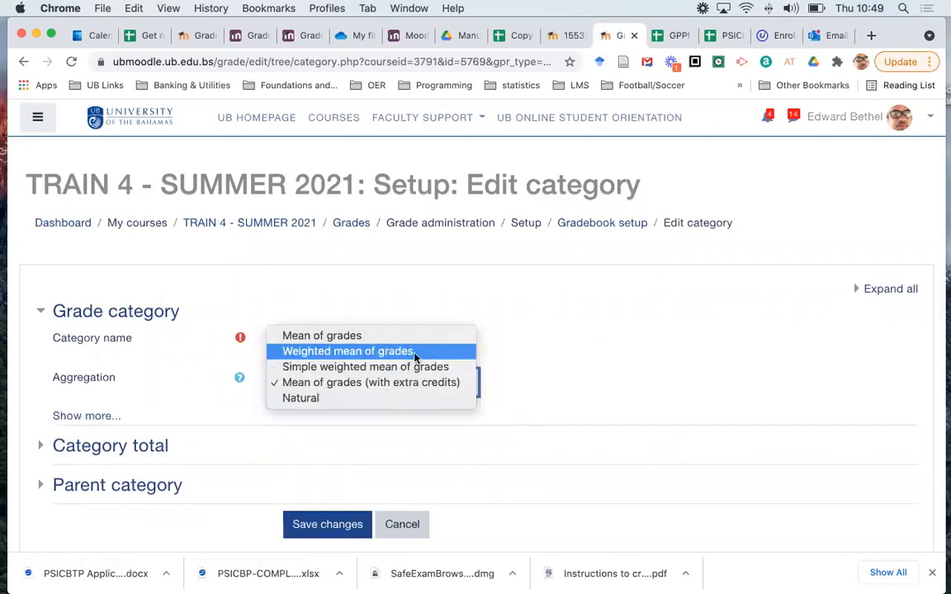
click(415, 354)
click(304, 529)
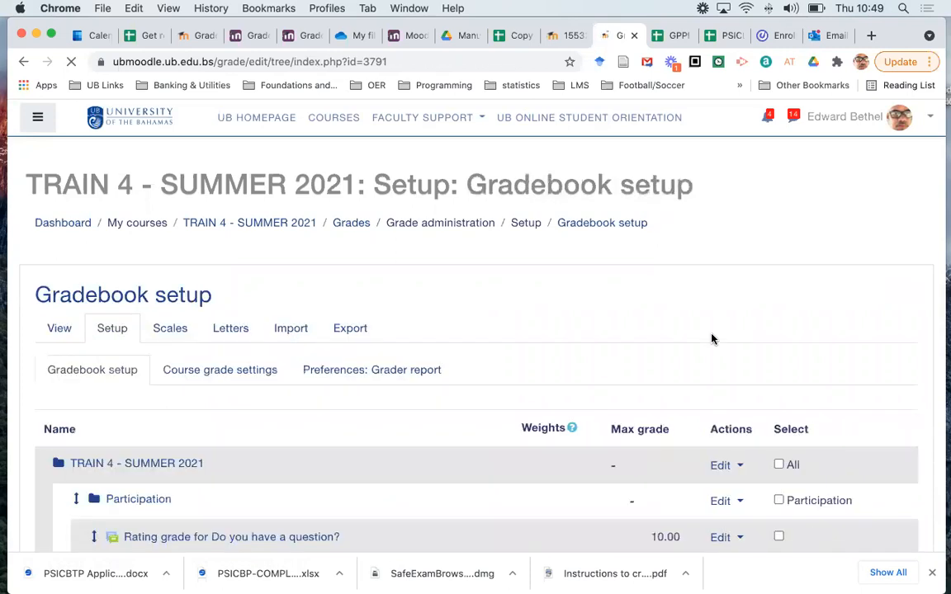
scroll(711, 338, down, 10)
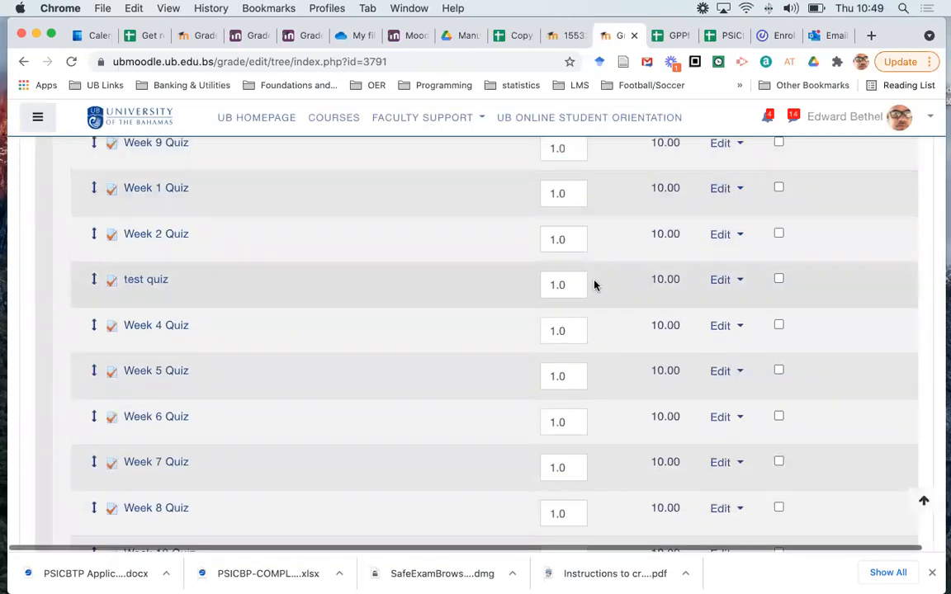
scroll(592, 452, down, 5)
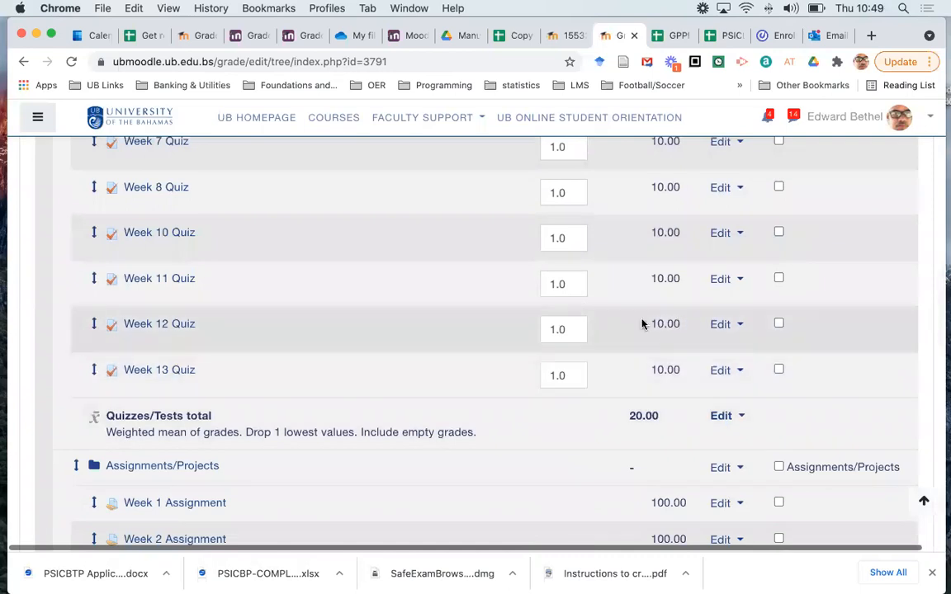
click(722, 326)
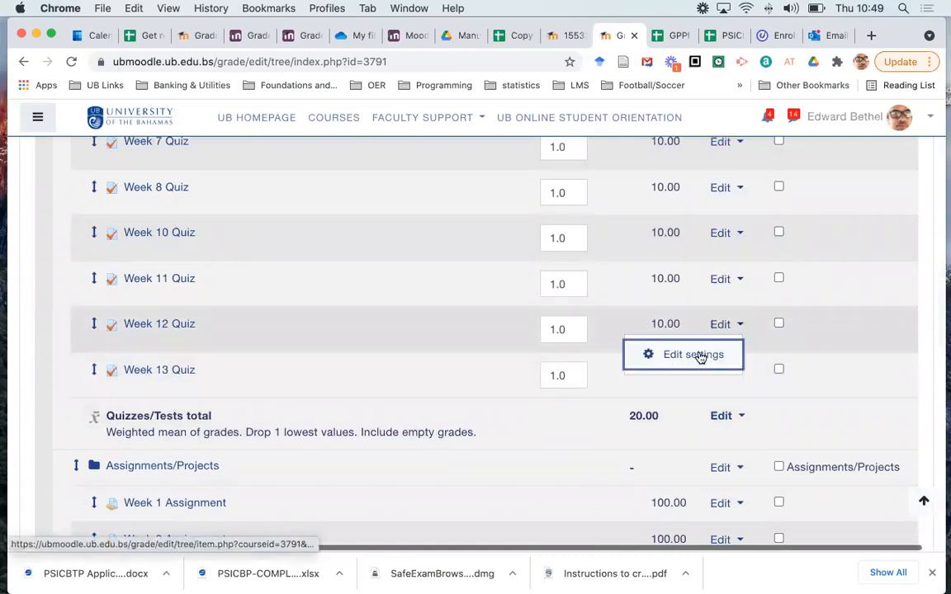
right_click(758, 234)
click(828, 208)
- Change the aggregation of the Quizzes/Tests category to Simple weighted mean of grades and save the changes
scroll(828, 208, up, 5)
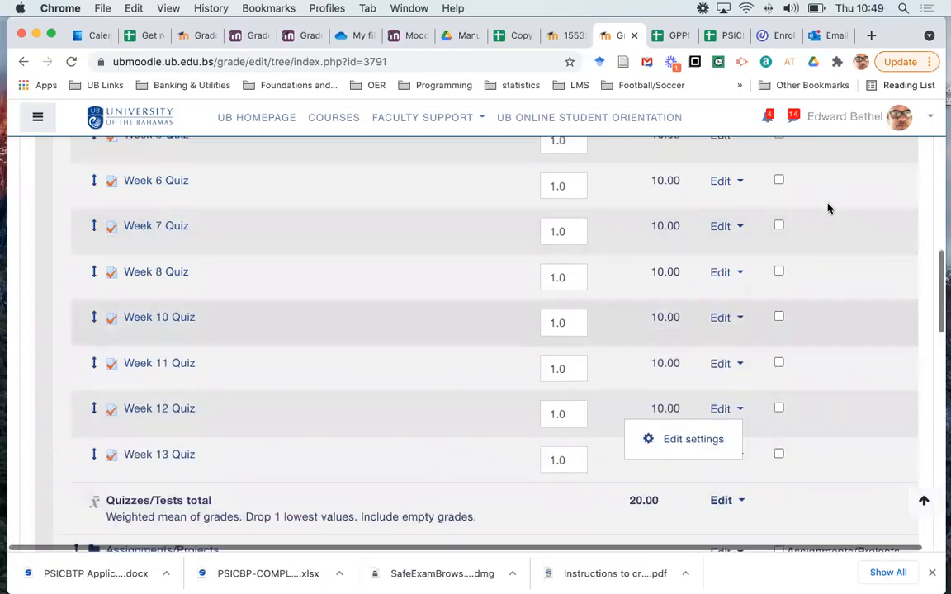
scroll(827, 208, up, 5)
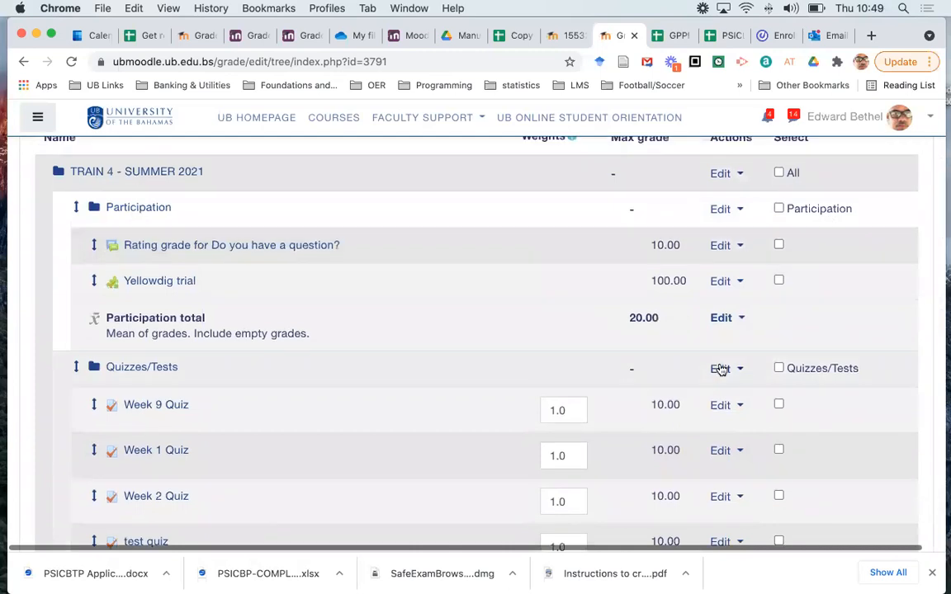
click(721, 367)
scroll(721, 369, down, 1)
click(652, 326)
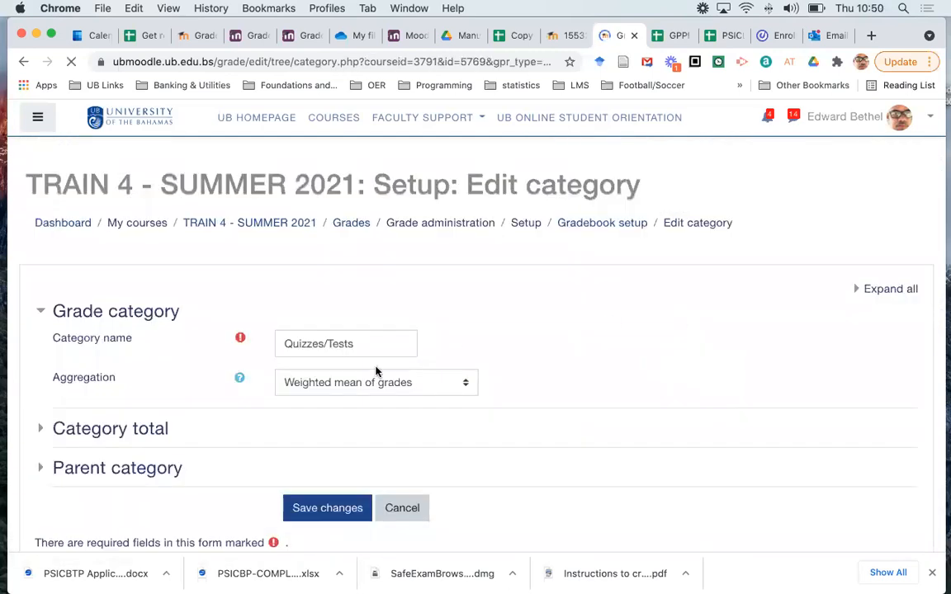
click(375, 375)
click(384, 399)
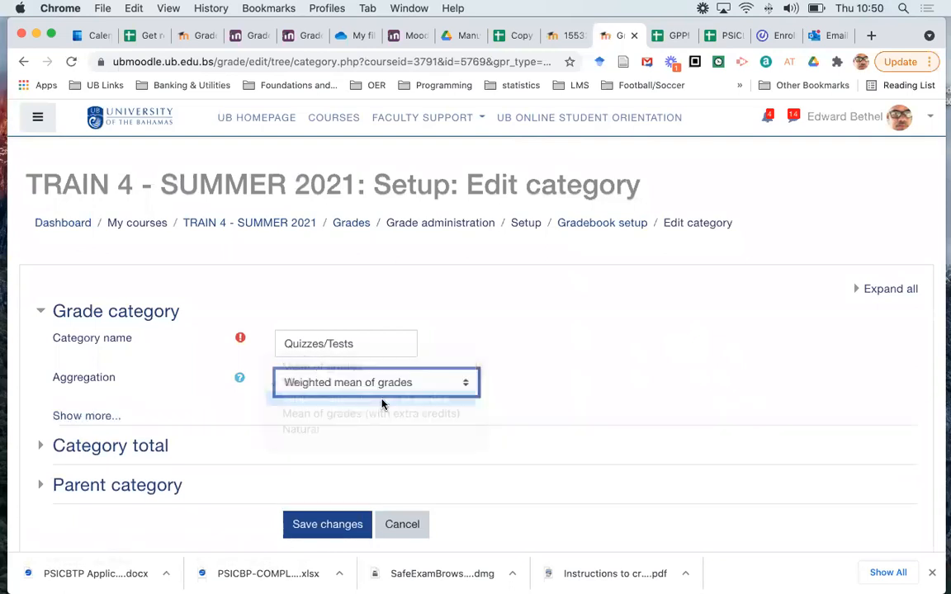
click(294, 522)
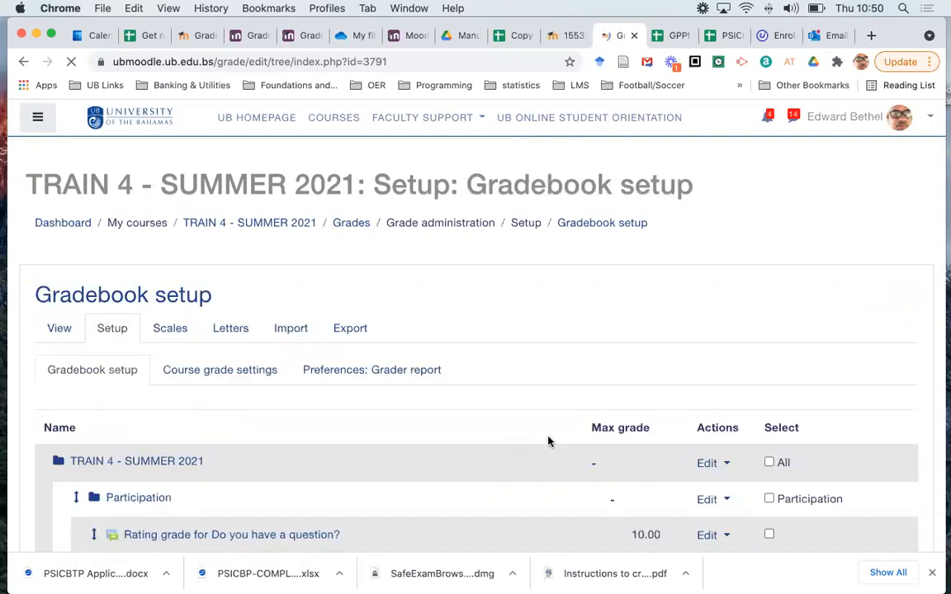
- Mark Week 12 Quiz as extra credit in its grade settings and save the changes
scroll(548, 442, down, 10)
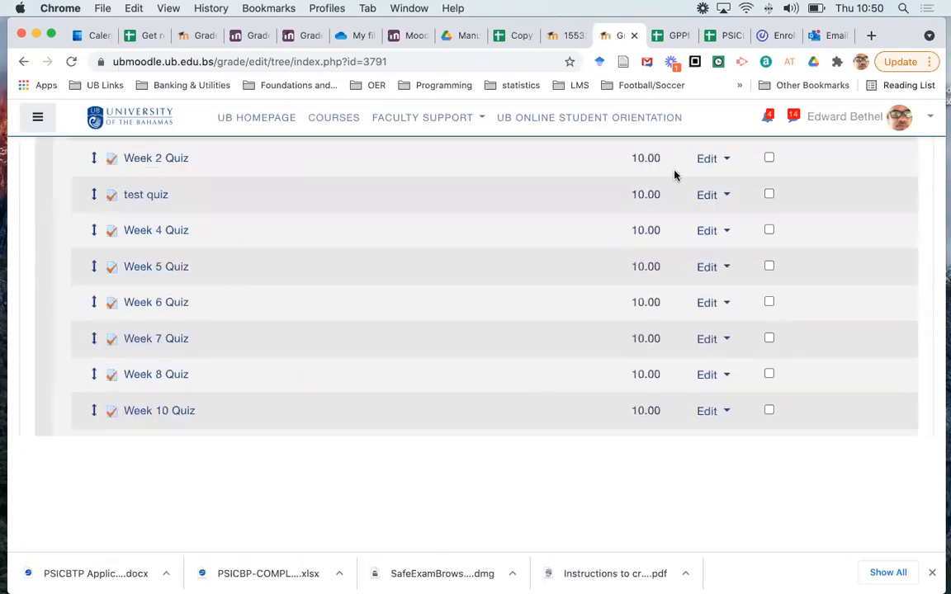
scroll(645, 434, down, 2)
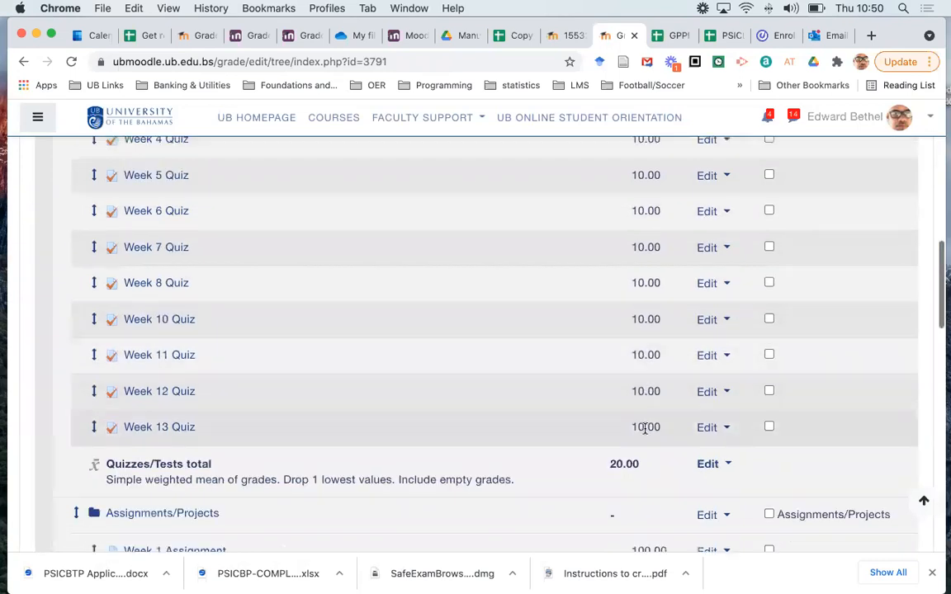
click(711, 392)
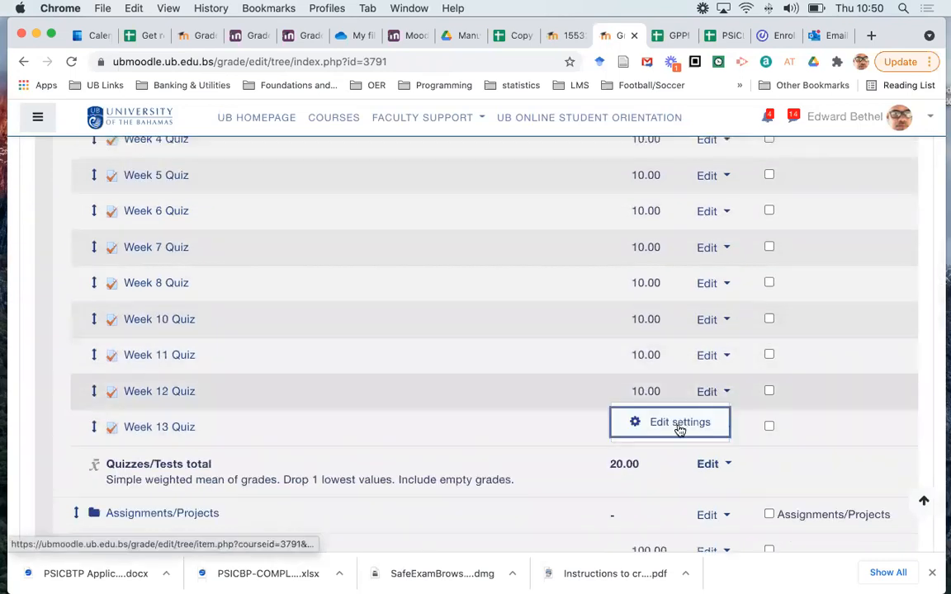
click(678, 425)
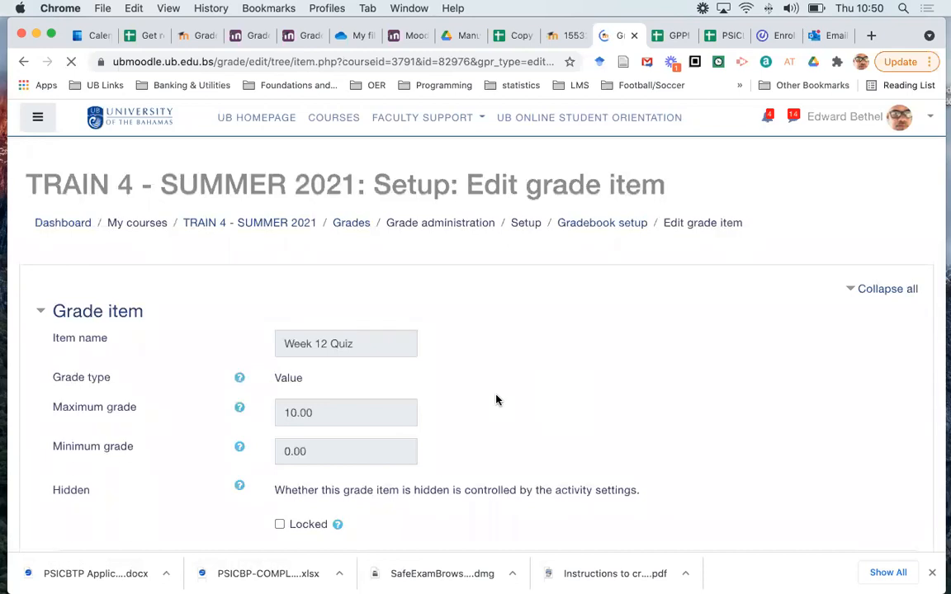
scroll(496, 400, down, 5)
click(279, 390)
click(311, 470)
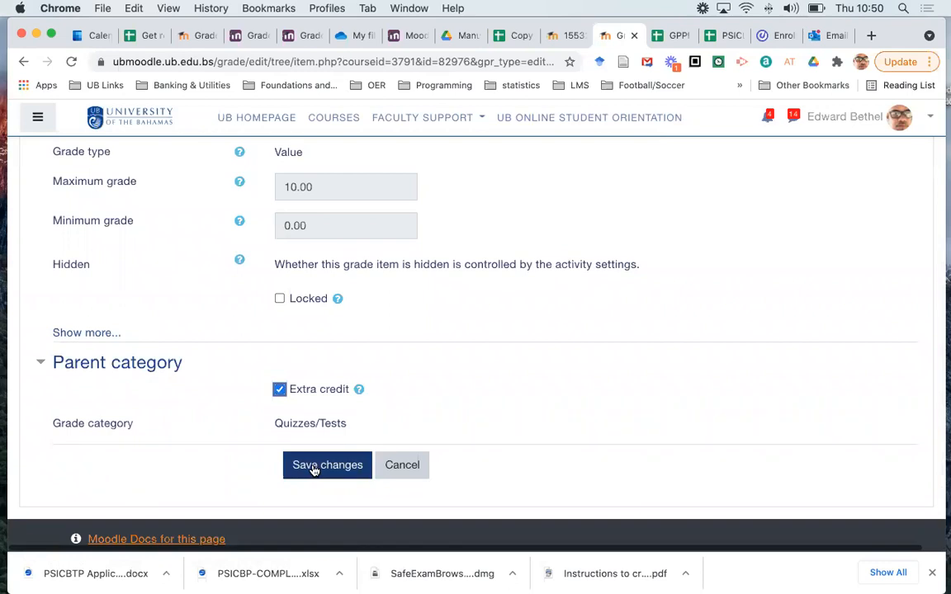
click(314, 467)
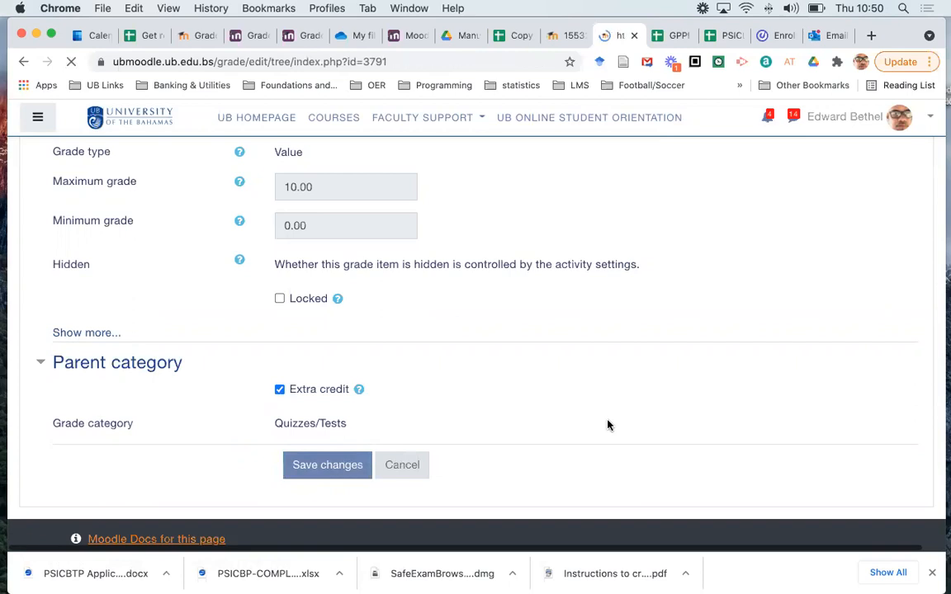
- Mark Week 13 Quiz as extra credit in its grade settings and save the changes
scroll(608, 425, down, 5)
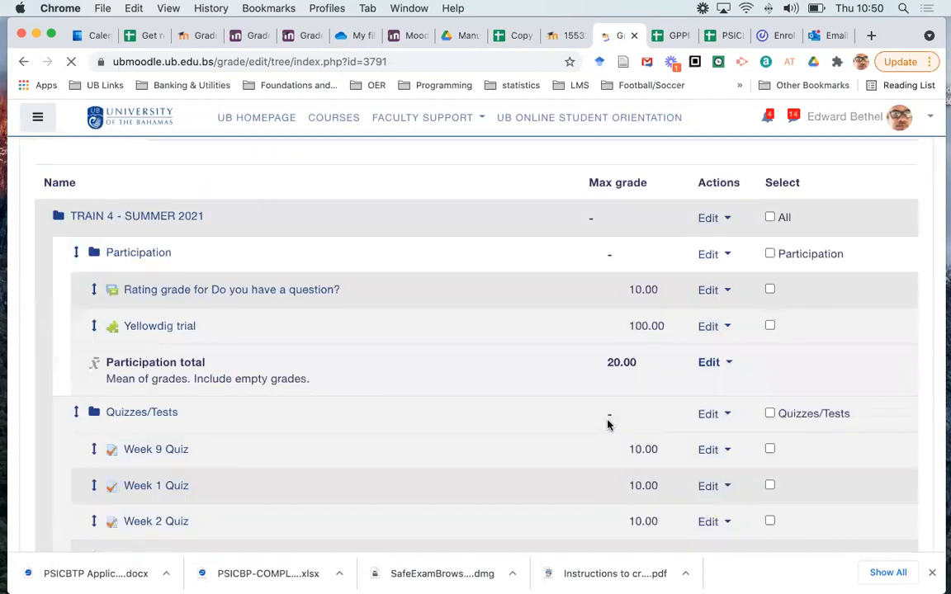
scroll(607, 425, down, 5)
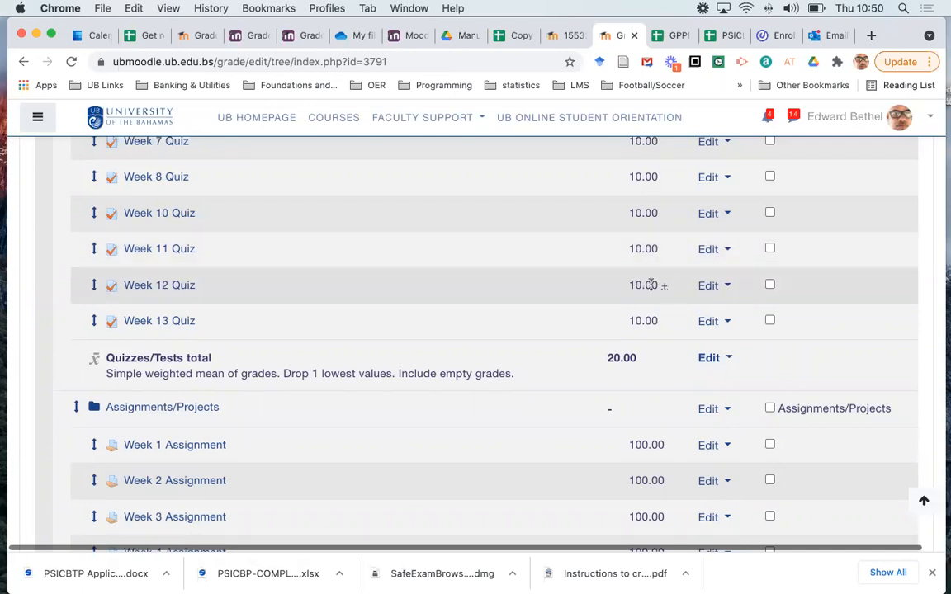
click(726, 323)
click(694, 352)
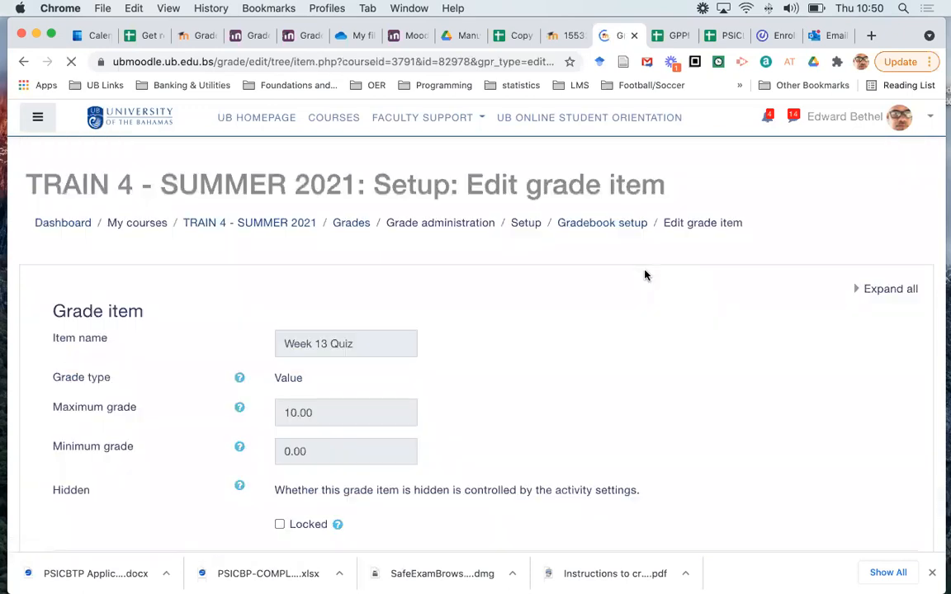
scroll(469, 383, down, 3)
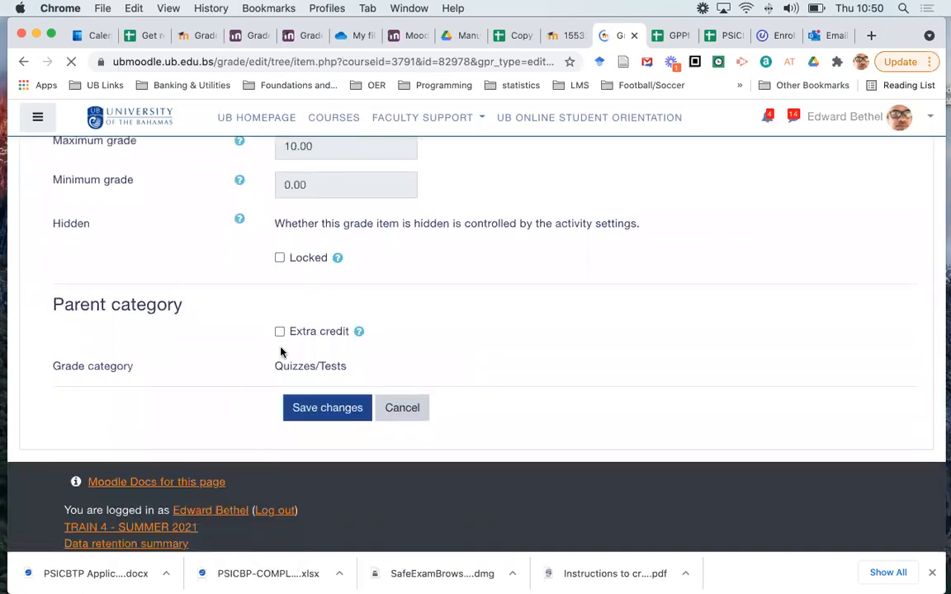
click(279, 329)
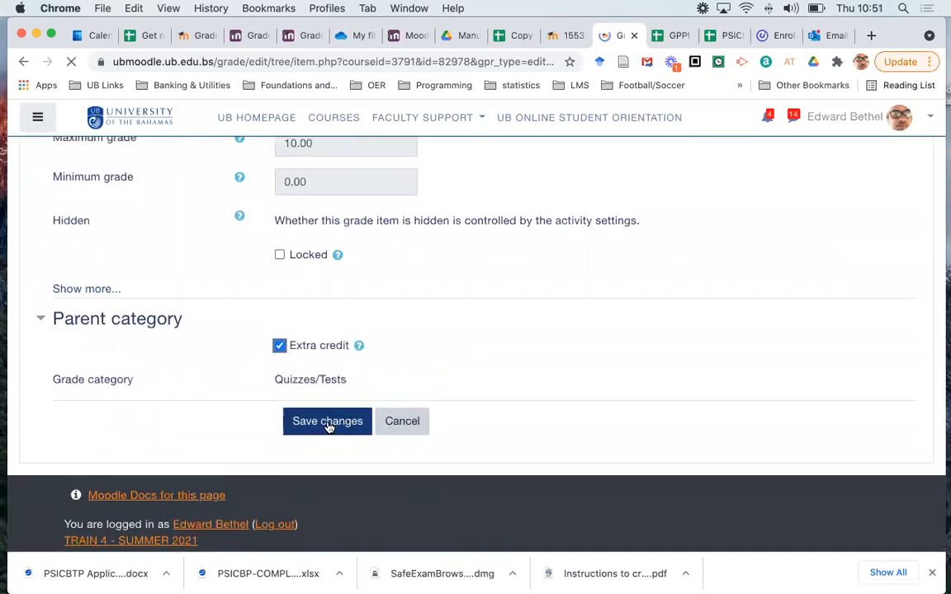
click(327, 422)
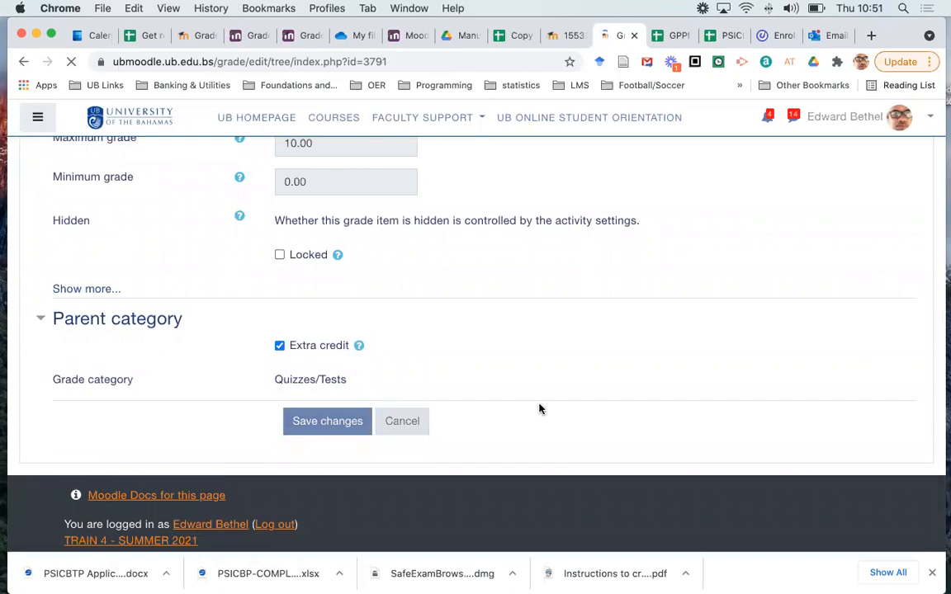
- Review the quizzes in the Quizzes/Tests category, their extra credit markers and the category's aggregation
scroll(538, 409, down, 10)
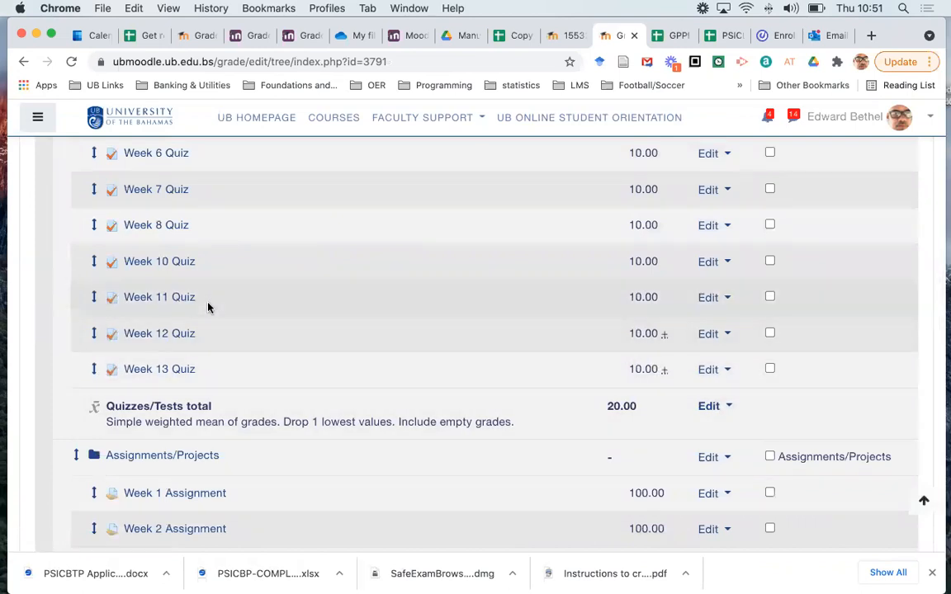
scroll(208, 307, up, 3)
scroll(208, 307, up, 6)
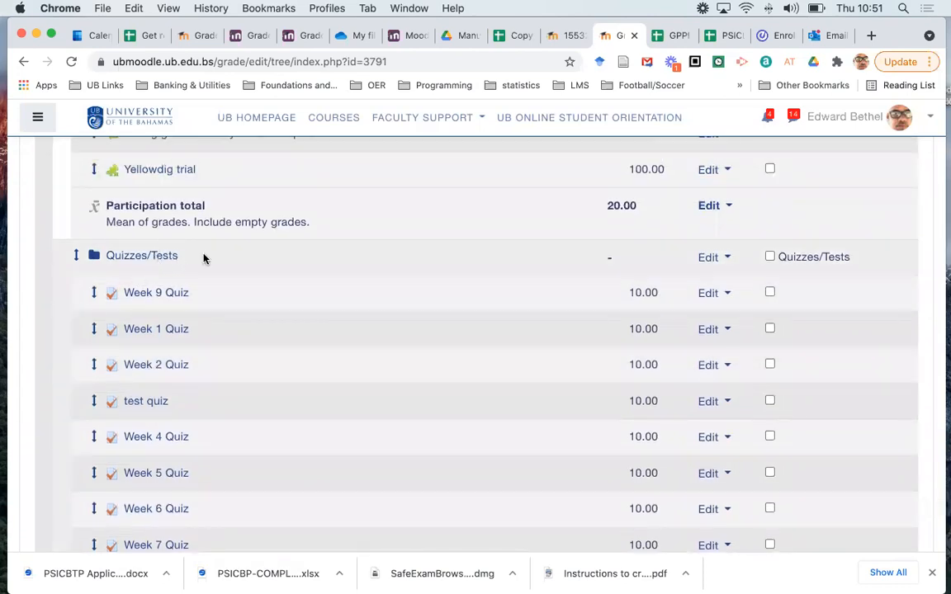
scroll(435, 326, down, 7)
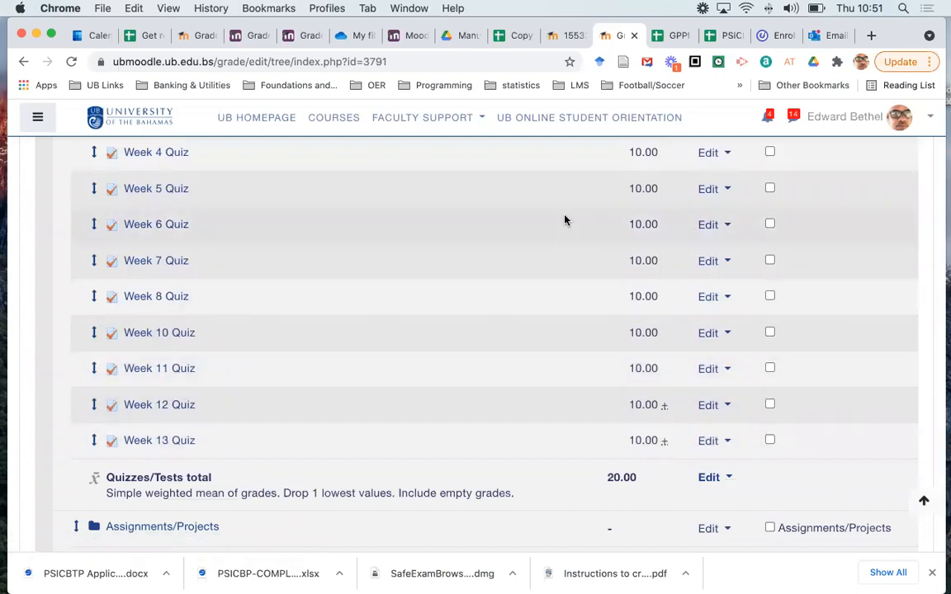
scroll(565, 328, up, 5)
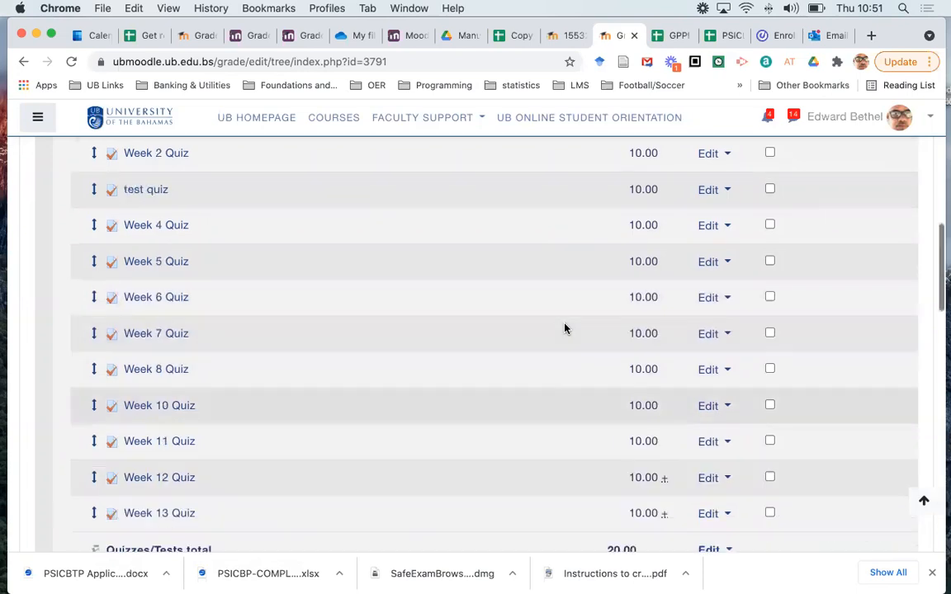
scroll(565, 329, down, 3)
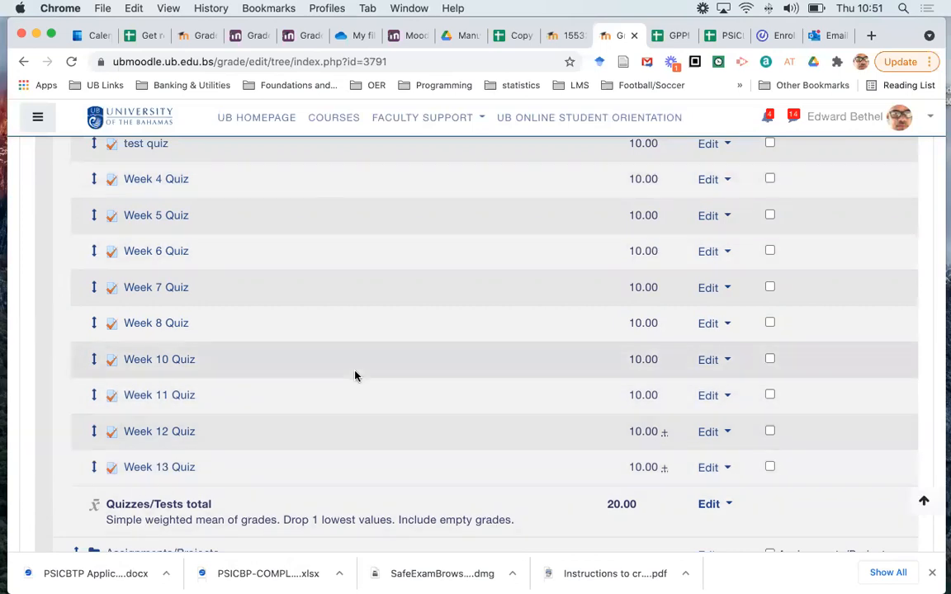
scroll(355, 376, down, 5)
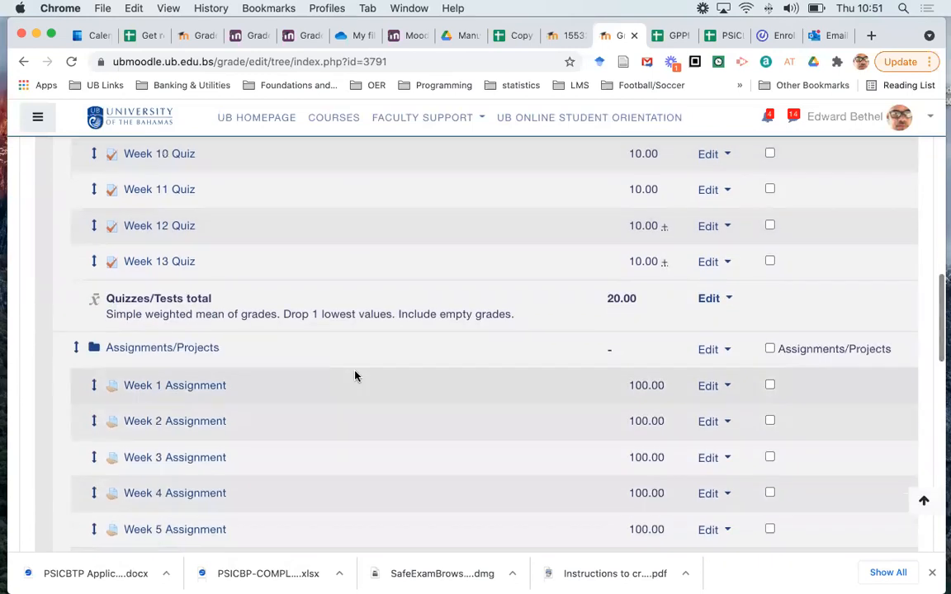
scroll(355, 375, up, 1)
scroll(354, 376, up, 4)
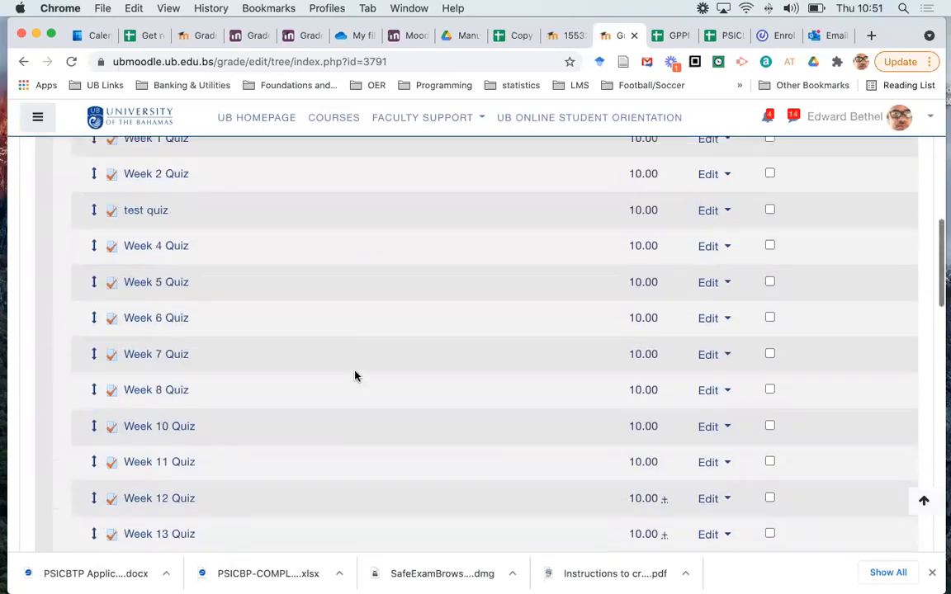
- Move the Structure your course item out of Assignments/Projects to the course's top level, above the Participation category
scroll(355, 376, down, 7)
scroll(355, 375, down, 8)
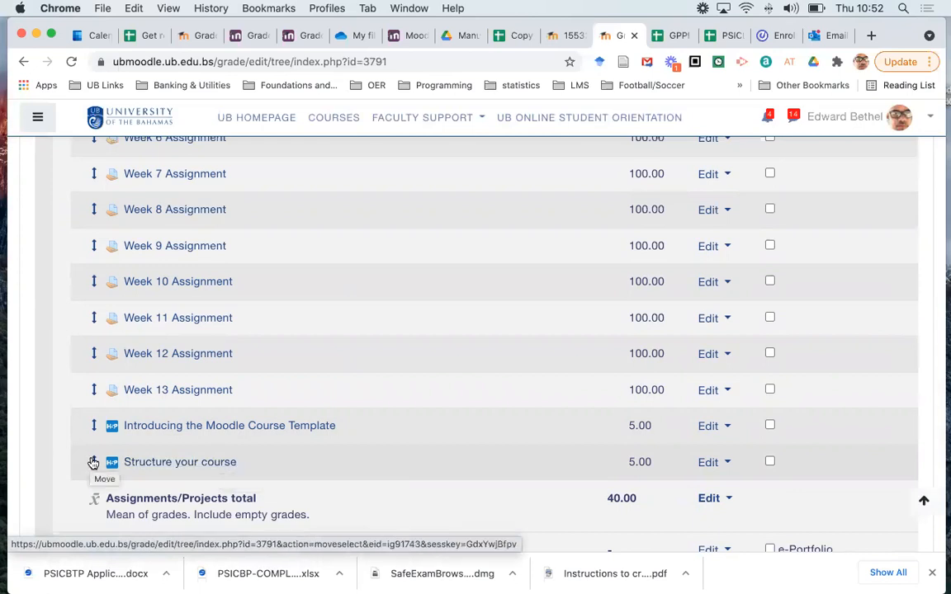
scroll(227, 453, up, 5)
scroll(227, 452, up, 2)
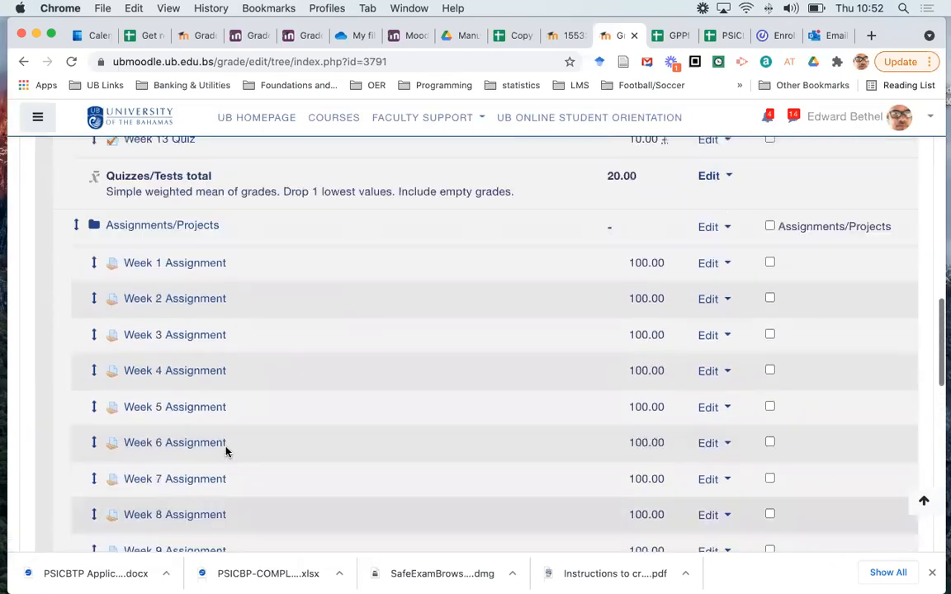
scroll(282, 275, down, 8)
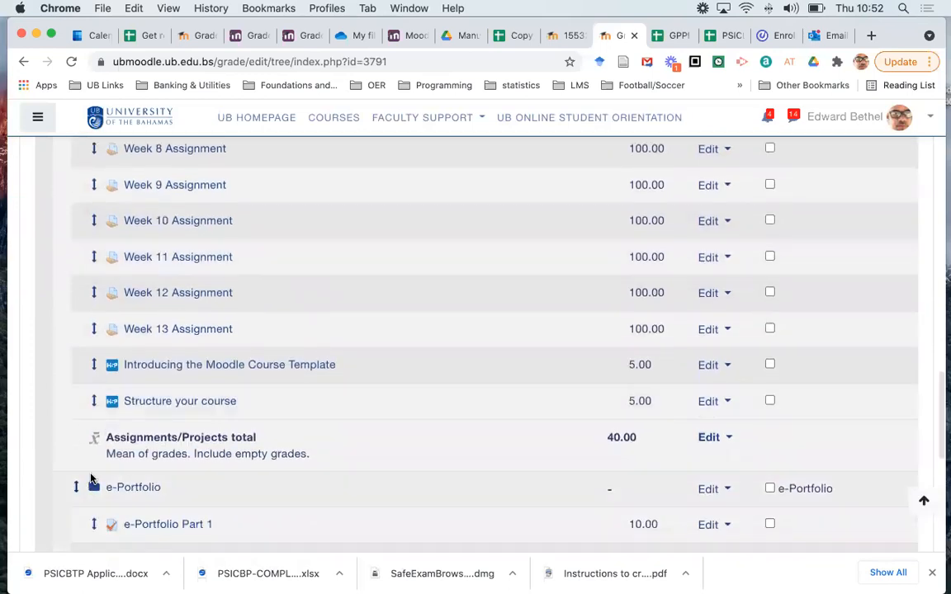
click(95, 401)
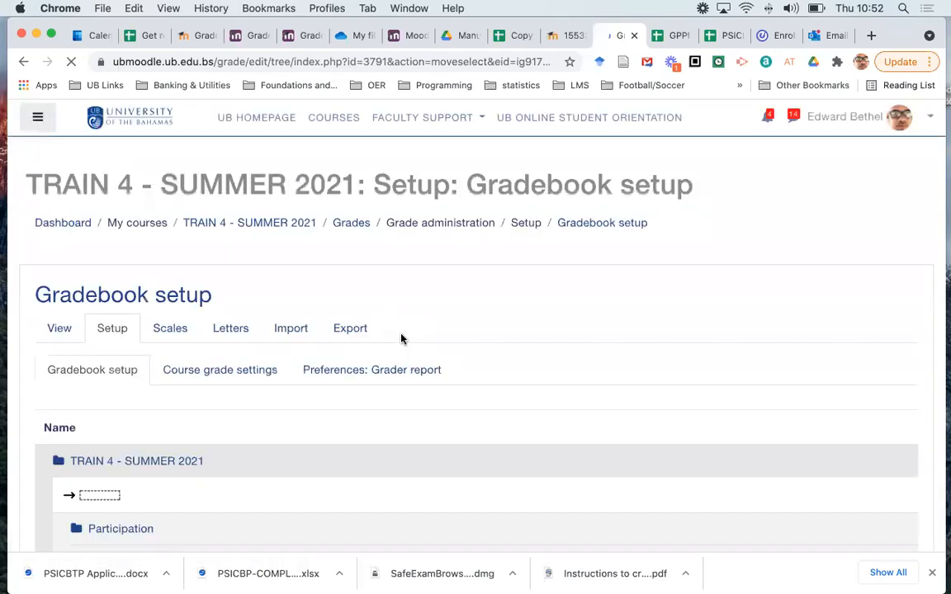
click(98, 496)
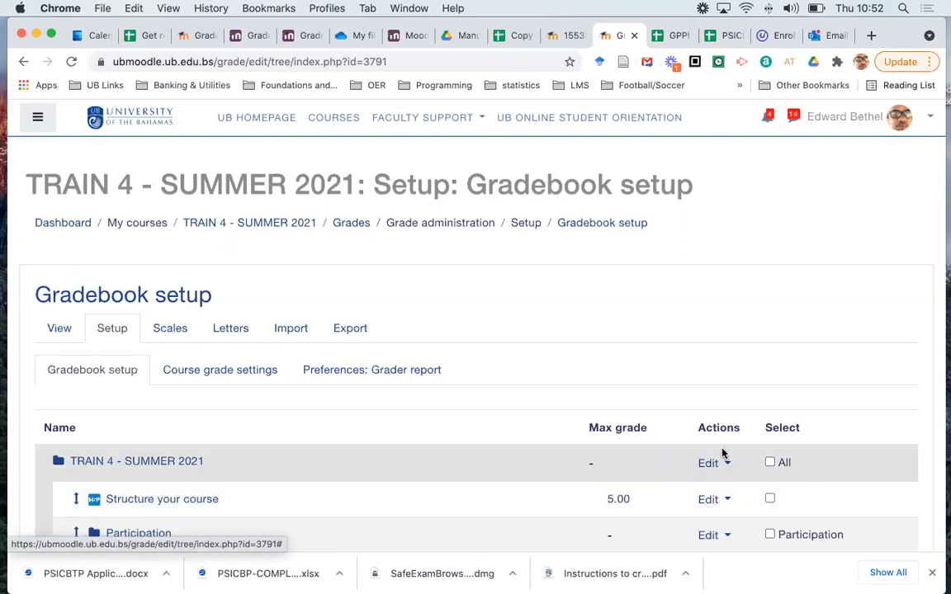
- Mark the Structure your course item as extra credit, save the changes, and review the gradebook down to the course total
click(710, 500)
click(681, 531)
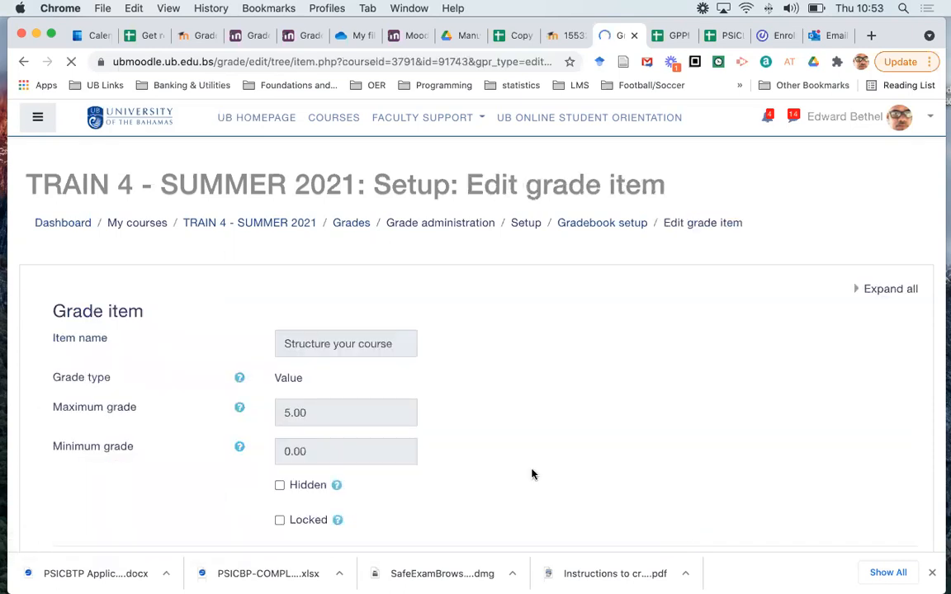
scroll(515, 462, down, 5)
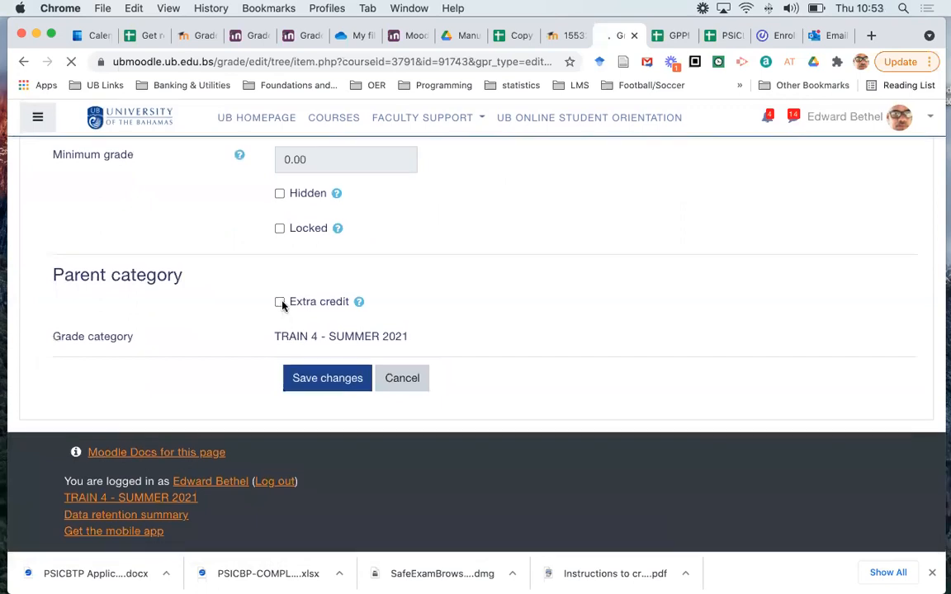
click(279, 321)
click(336, 397)
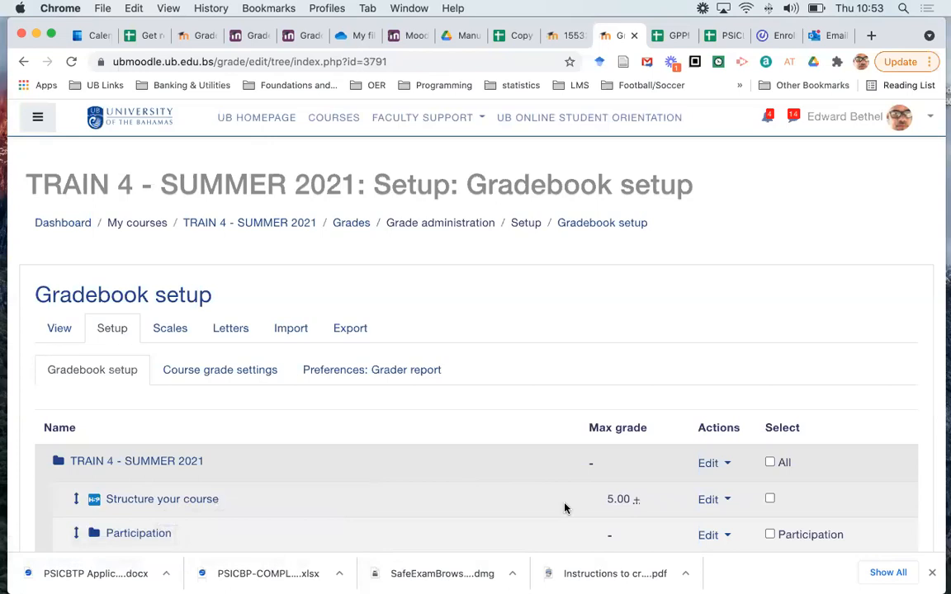
scroll(564, 508, down, 15)
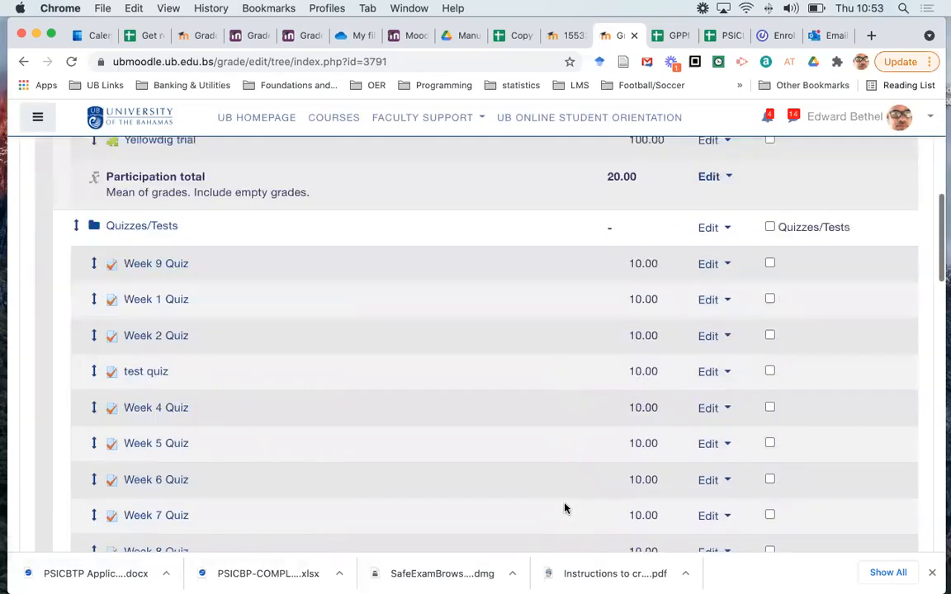
scroll(564, 507, down, 15)
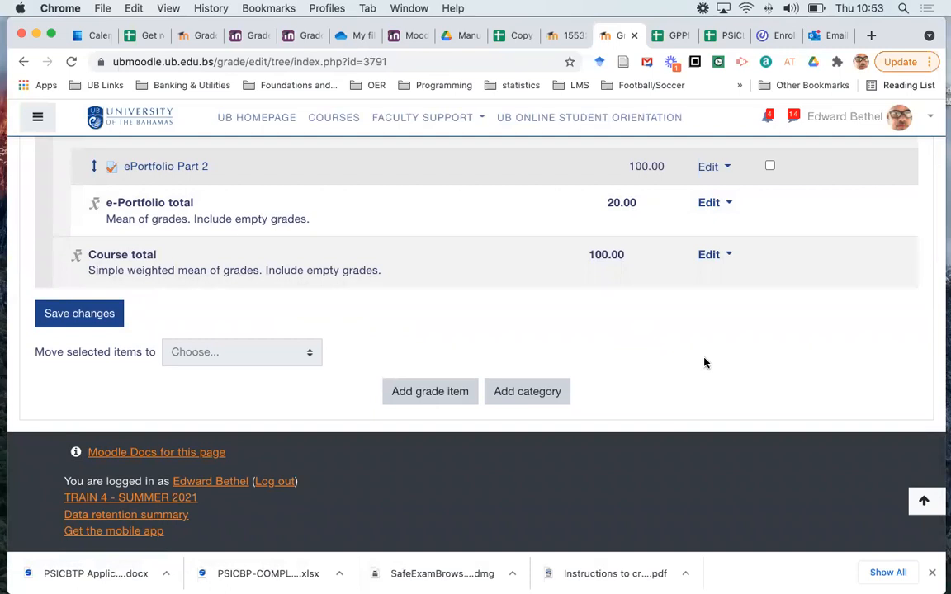
- Examine the aggregation methods offered in the e-Portfolio category's settings, then cancel out of them
scroll(704, 363, up, 1)
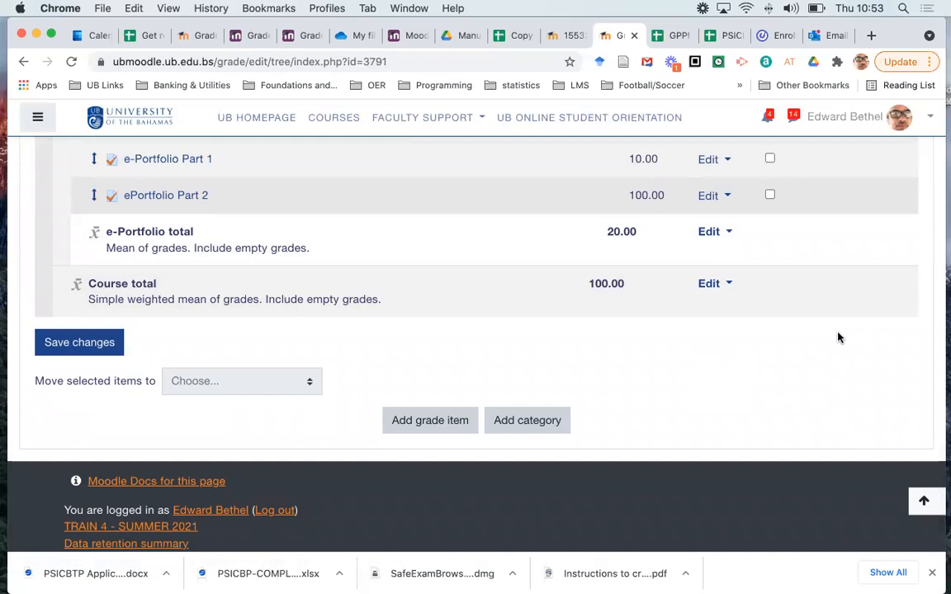
scroll(838, 337, up, 3)
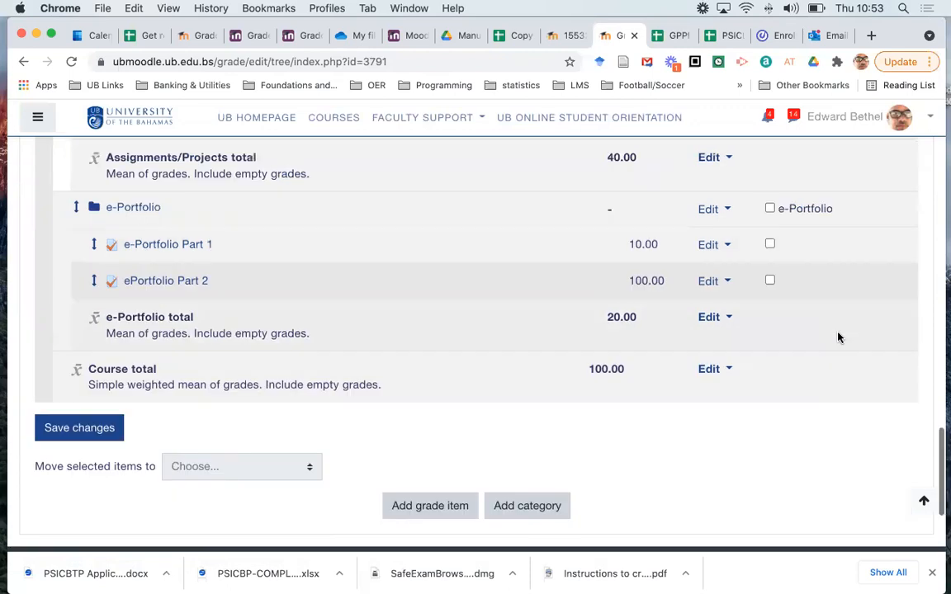
scroll(212, 344, up, 3)
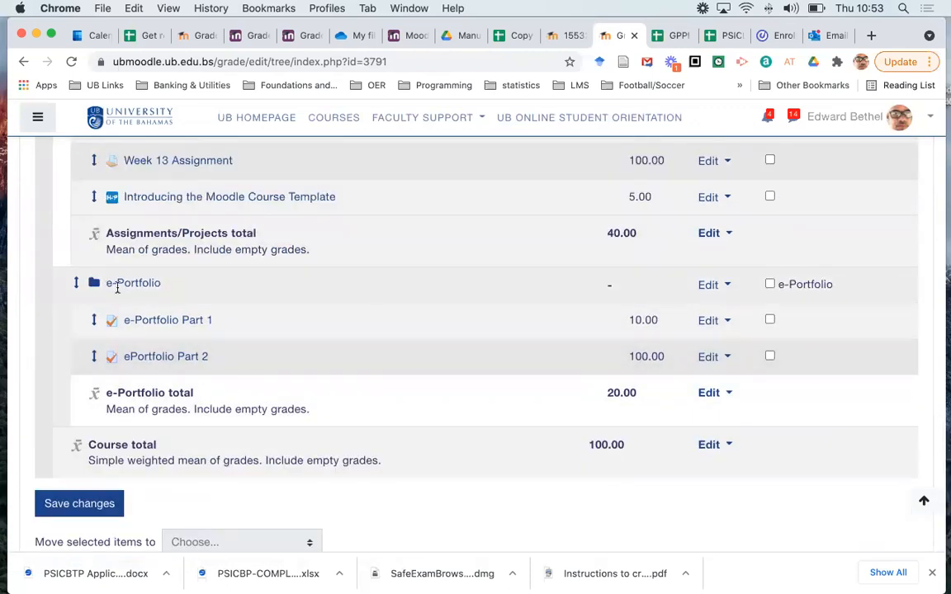
click(710, 289)
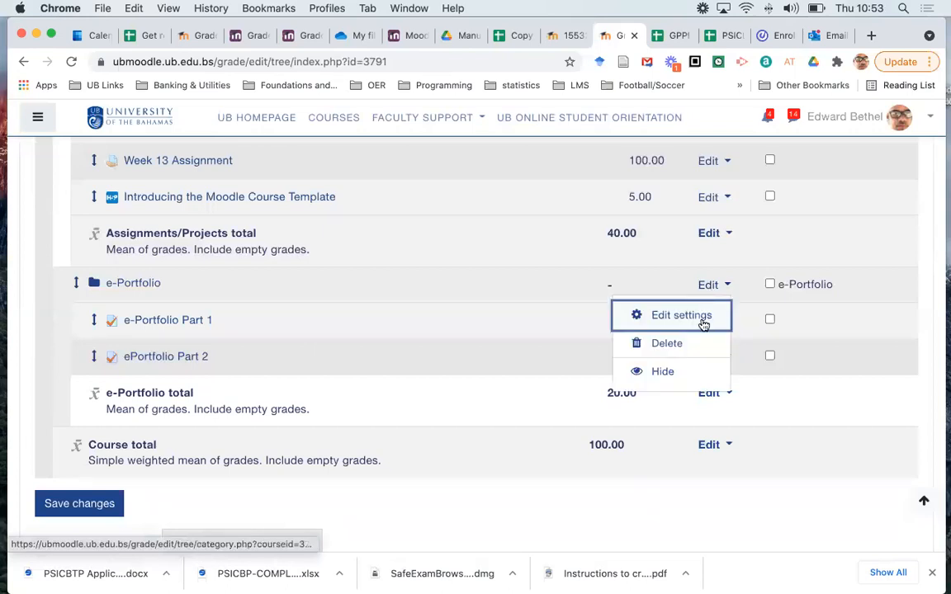
click(702, 320)
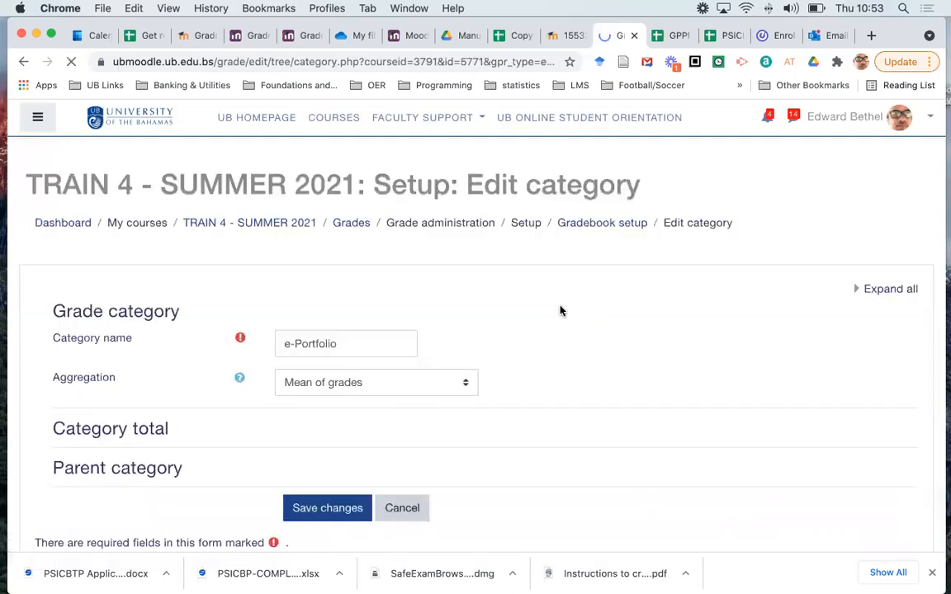
click(433, 385)
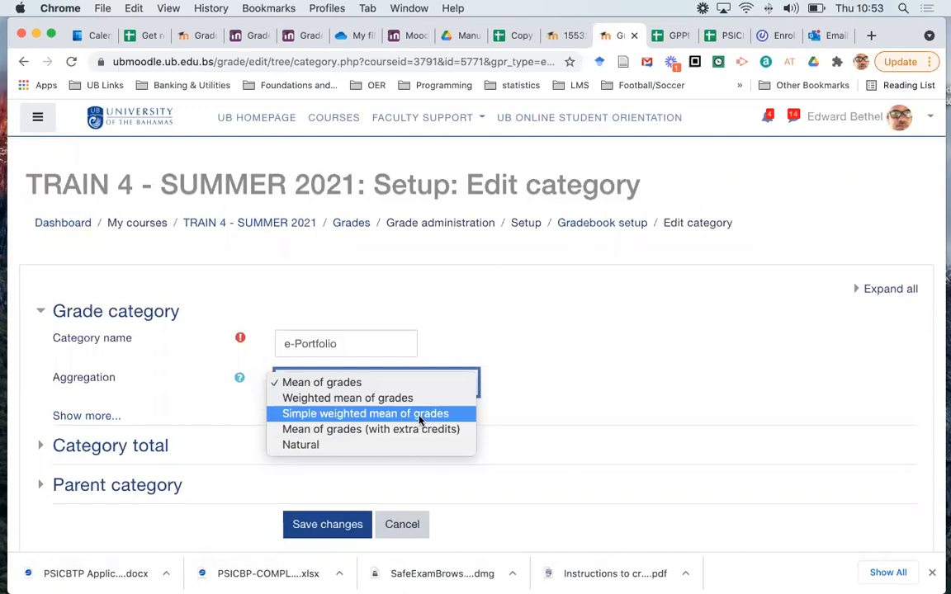
click(564, 397)
click(417, 525)
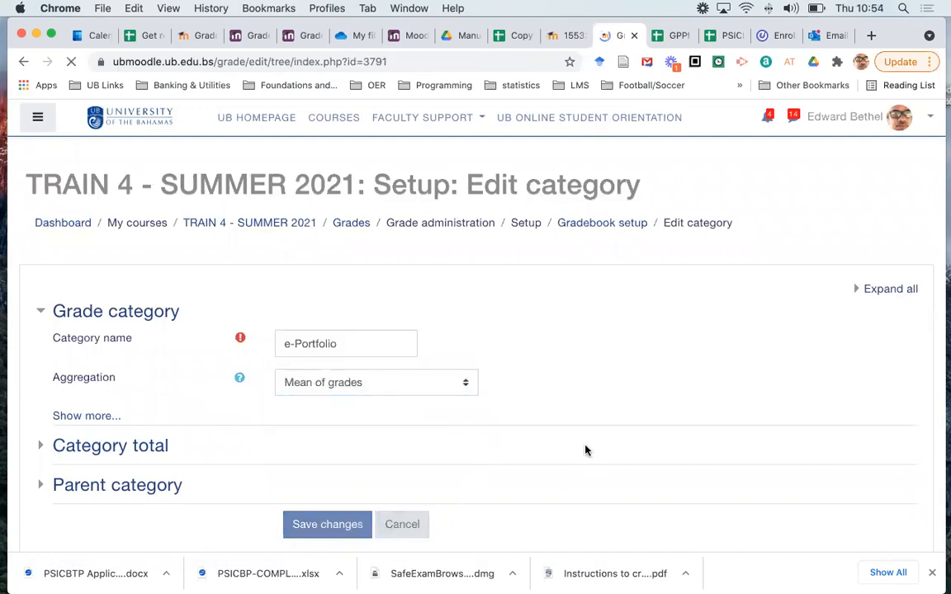
- Change the Participation category's aggregation to Weighted mean of grades and save the changes
scroll(585, 450, down, 8)
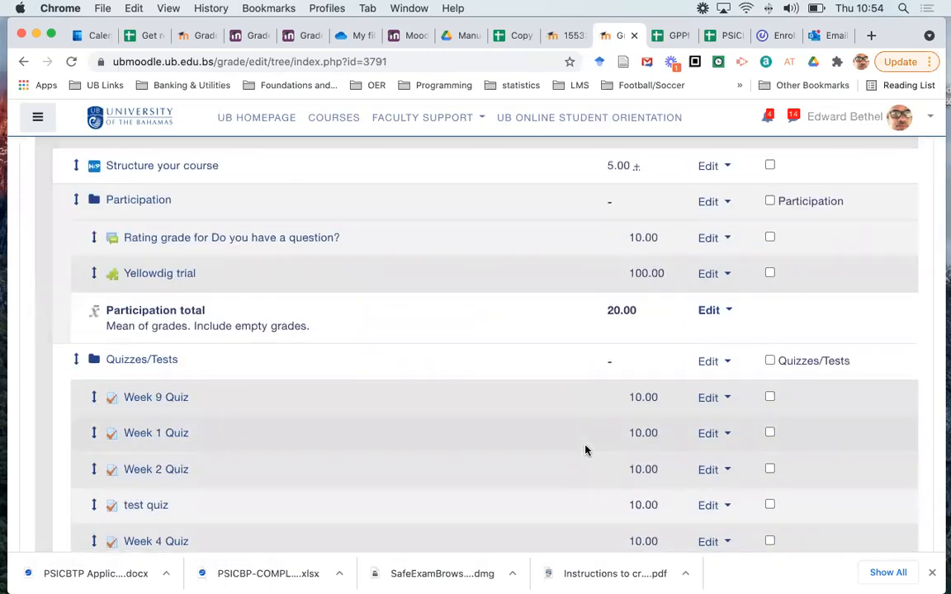
scroll(585, 449, down, 1)
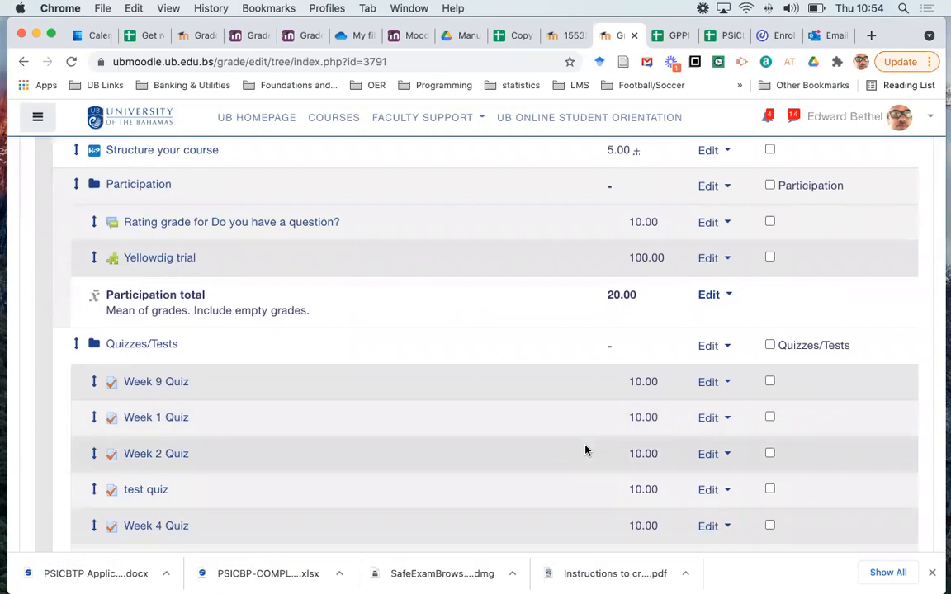
scroll(585, 450, down, 2)
scroll(586, 450, up, 4)
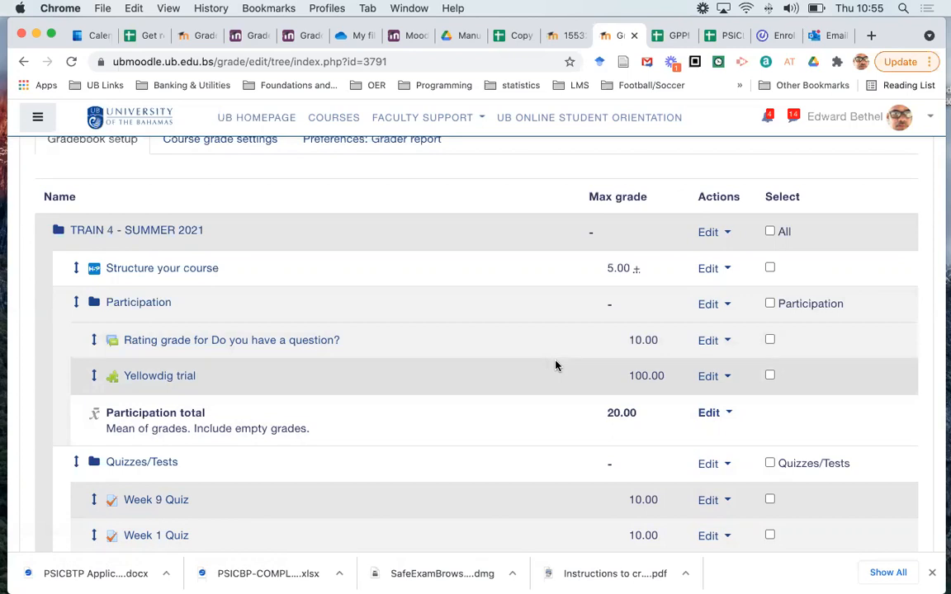
click(714, 305)
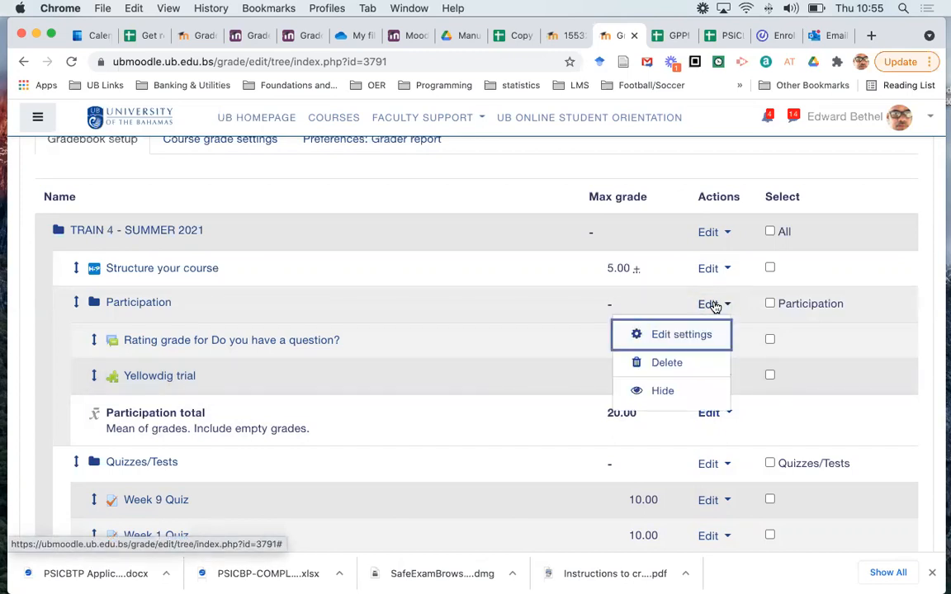
click(686, 337)
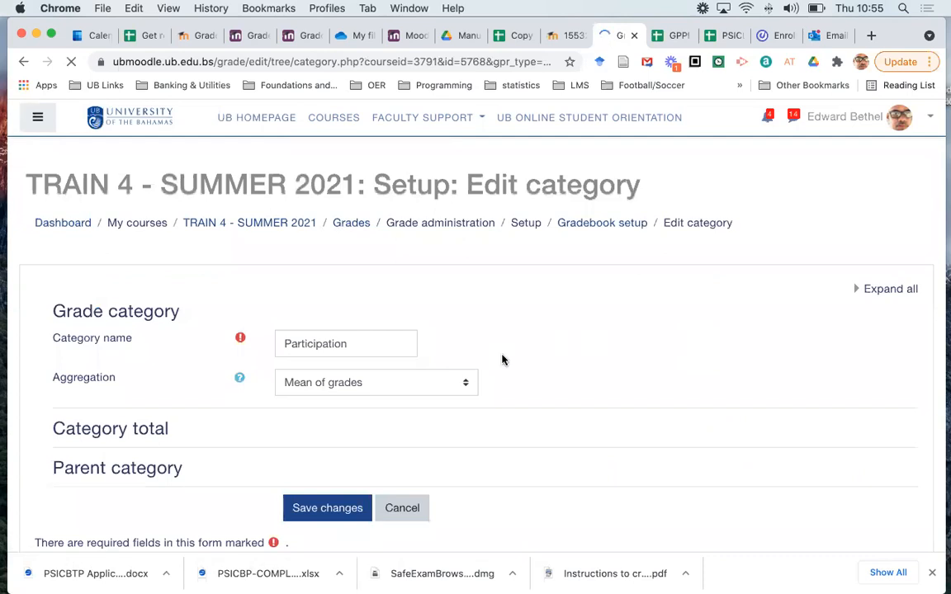
click(419, 384)
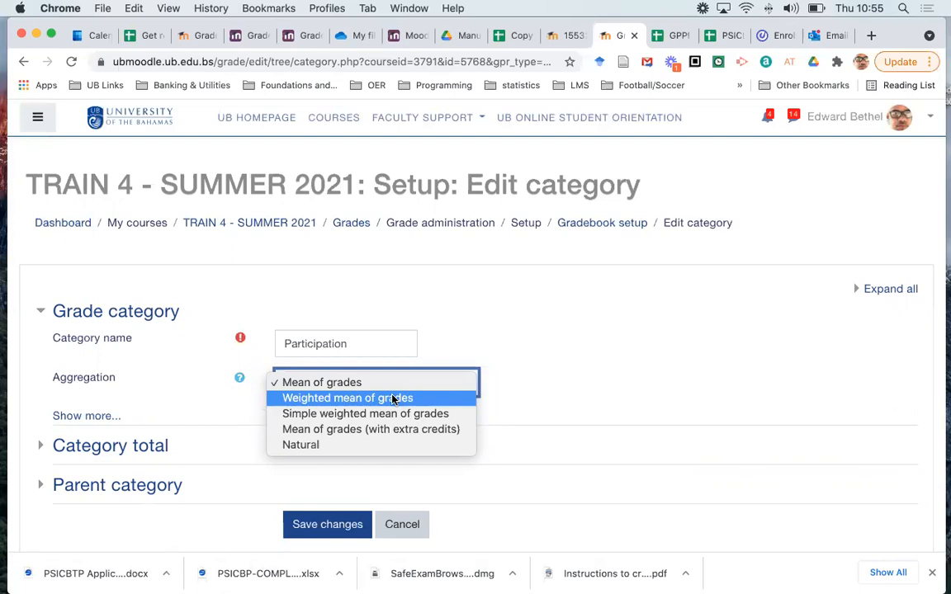
click(393, 400)
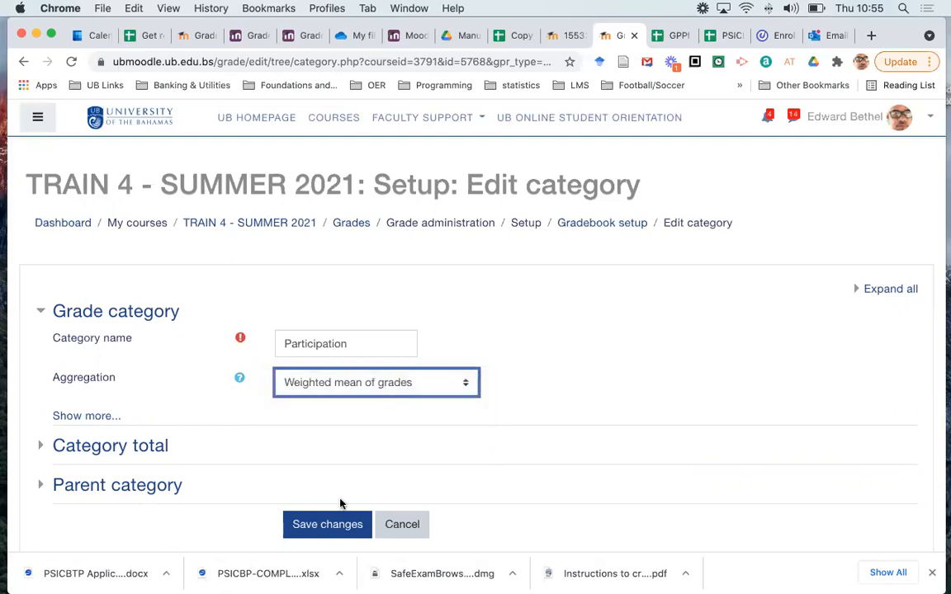
click(335, 523)
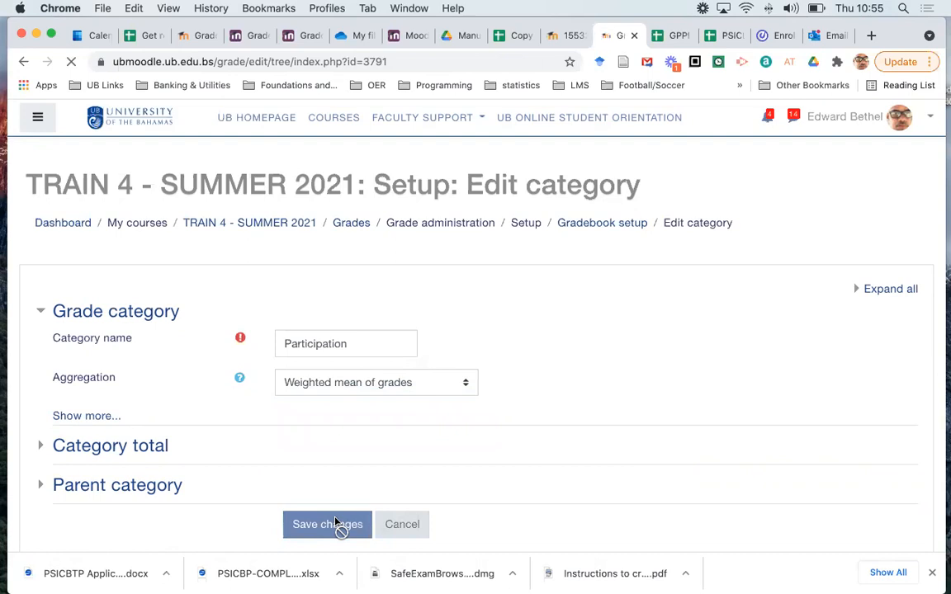
- Enter a weight of 20.0 for Yellowdig trial and 10.0 for the Do you have a question? rating grade
scroll(335, 523, down, 5)
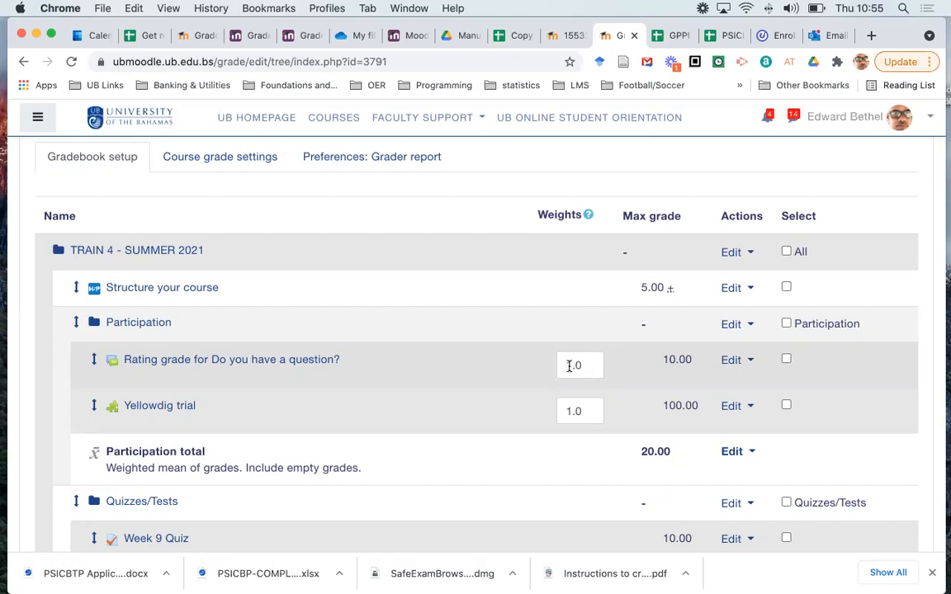
click(570, 410)
key(BackSpace)
text(20)
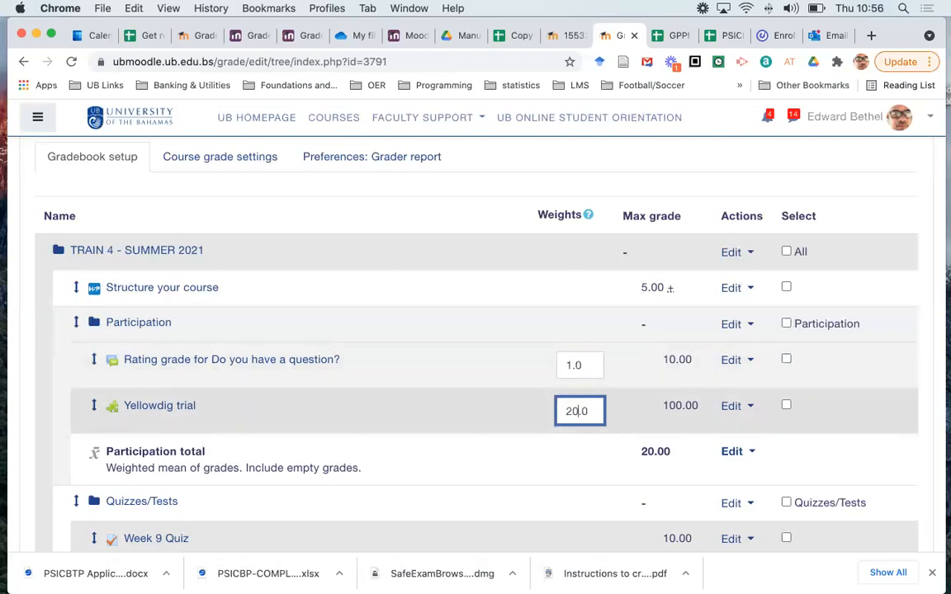
click(574, 410)
text(0)
click(570, 364)
text(0)
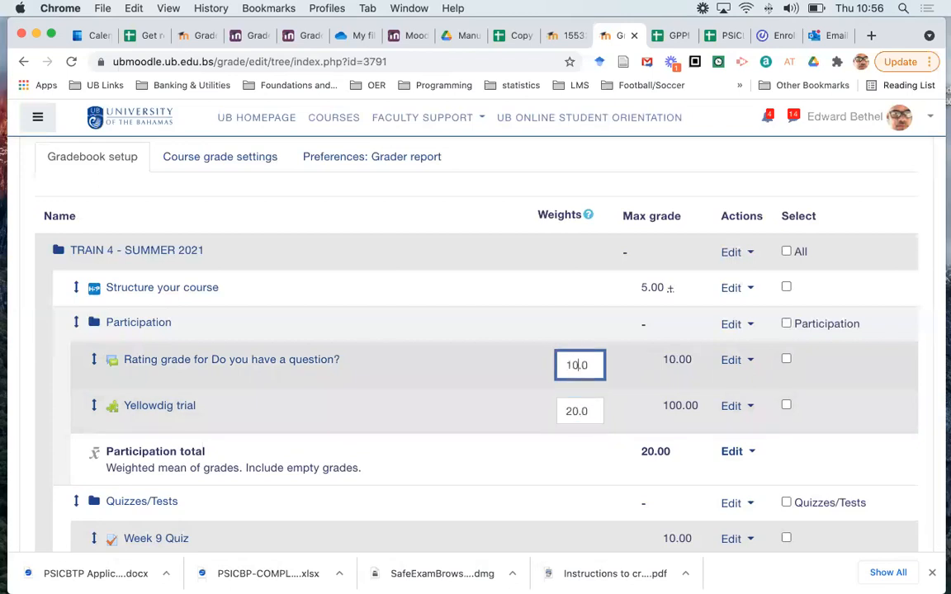
- Change the Participation weights to 40.0 for Yellowdig trial and 20.0 for the Do you have a question? rating grade
click(569, 410)
key(BackSpace)
text(4)
click(570, 365)
key(BackSpace)
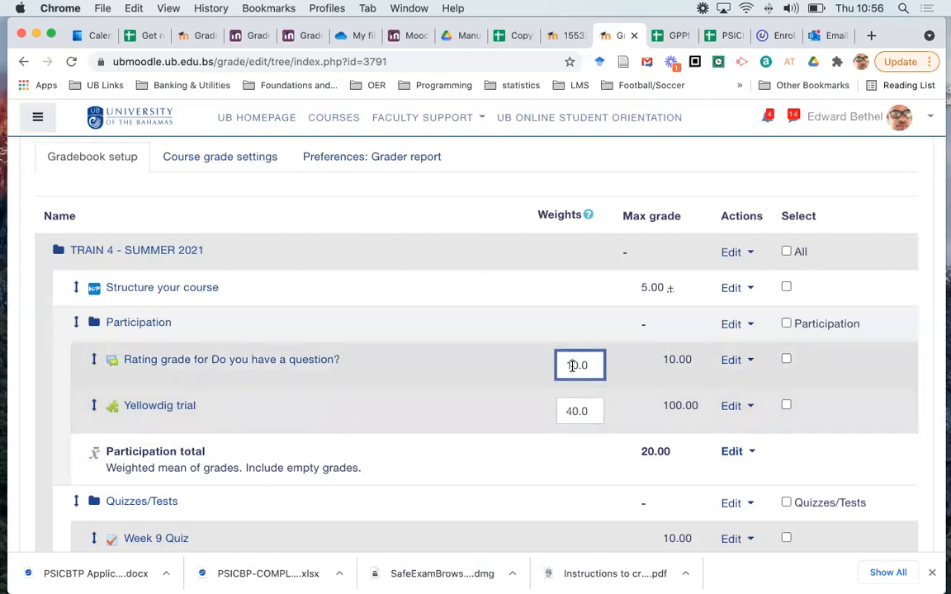
text(2)
key(BackSpace)
text(2)
click(609, 393)
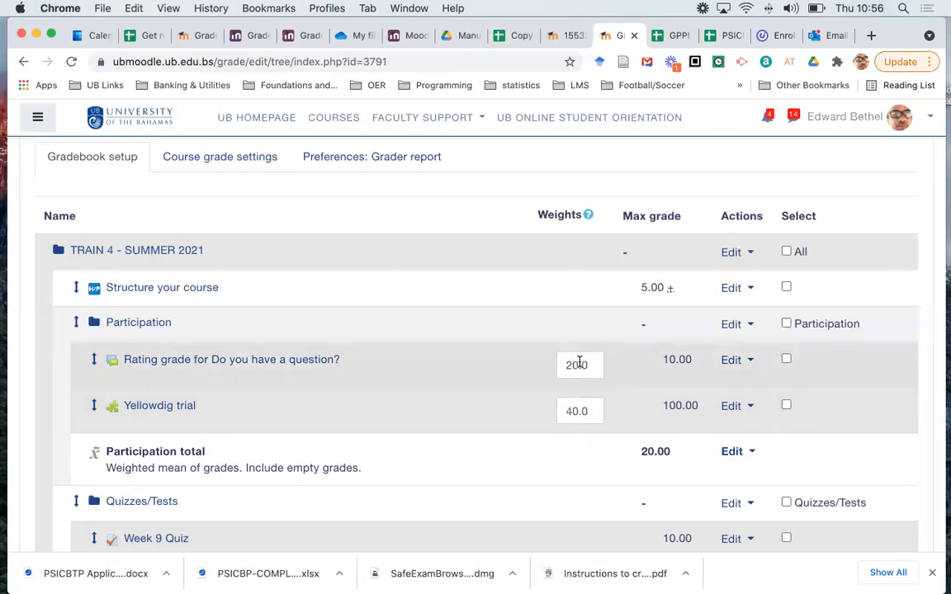
- Set the weights to 2 for Yellowdig trial and 1 for the Do you have a question? rating grade, and save the gradebook
double_click(577, 411)
text(2)
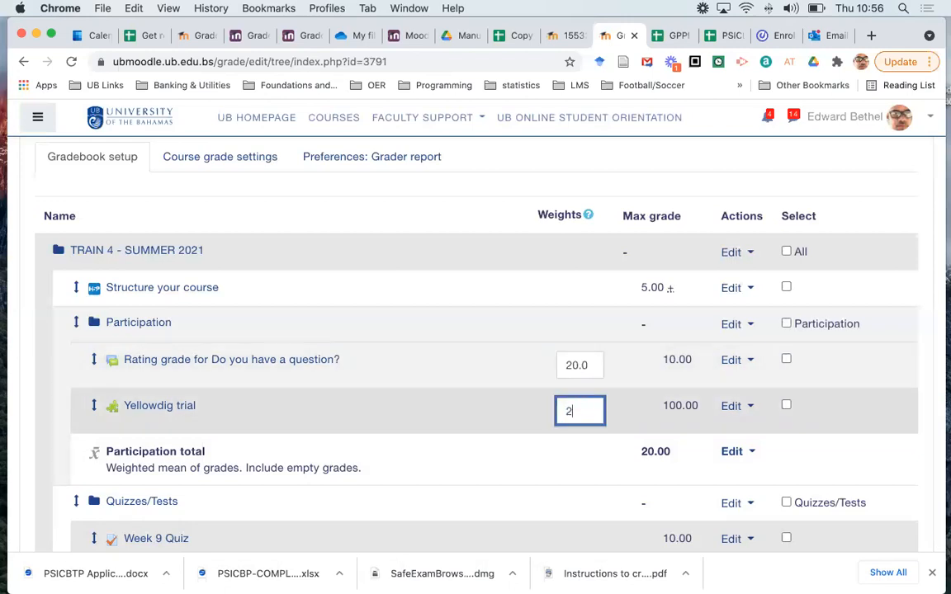
double_click(579, 368)
text(1)
click(512, 407)
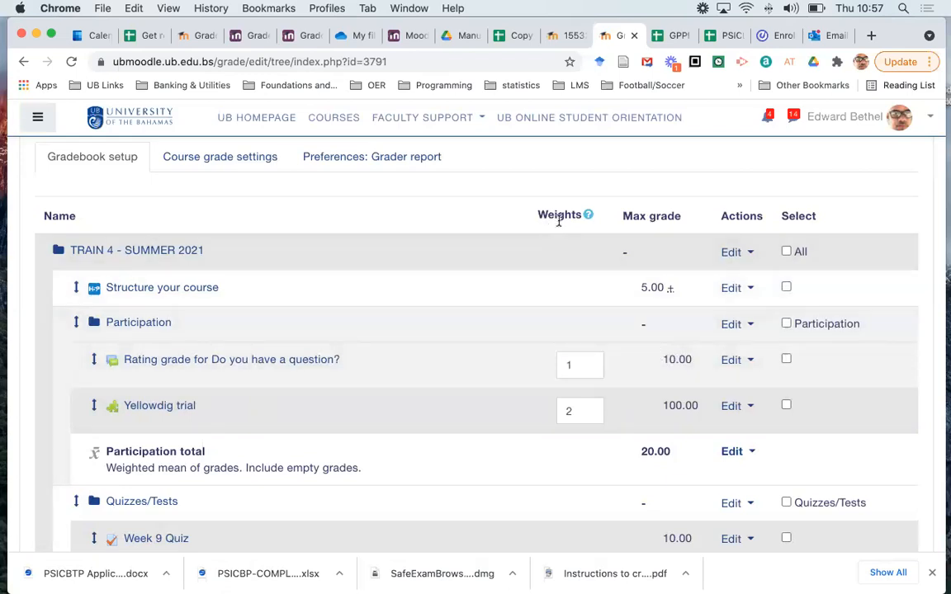
scroll(522, 426, down, 10)
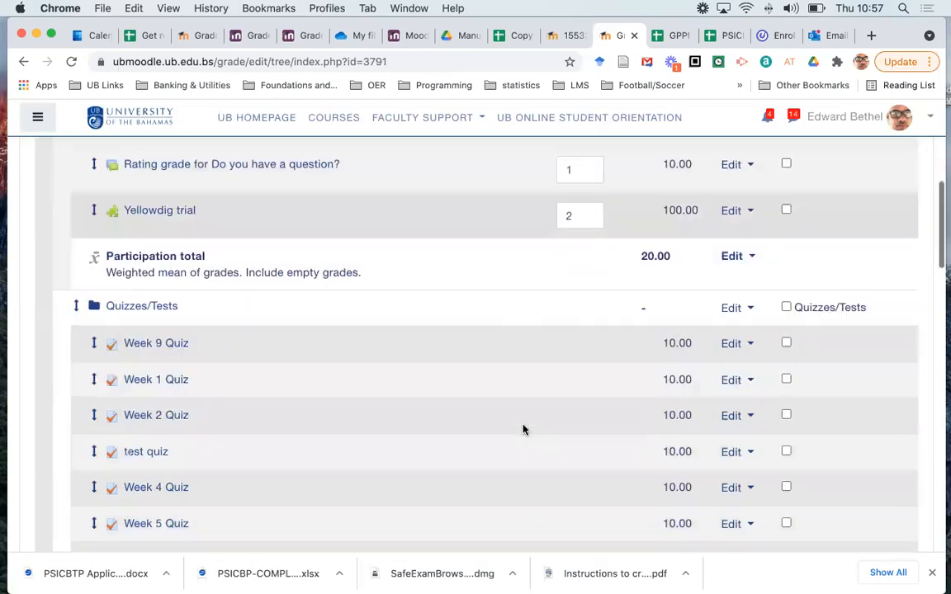
scroll(523, 429, down, 20)
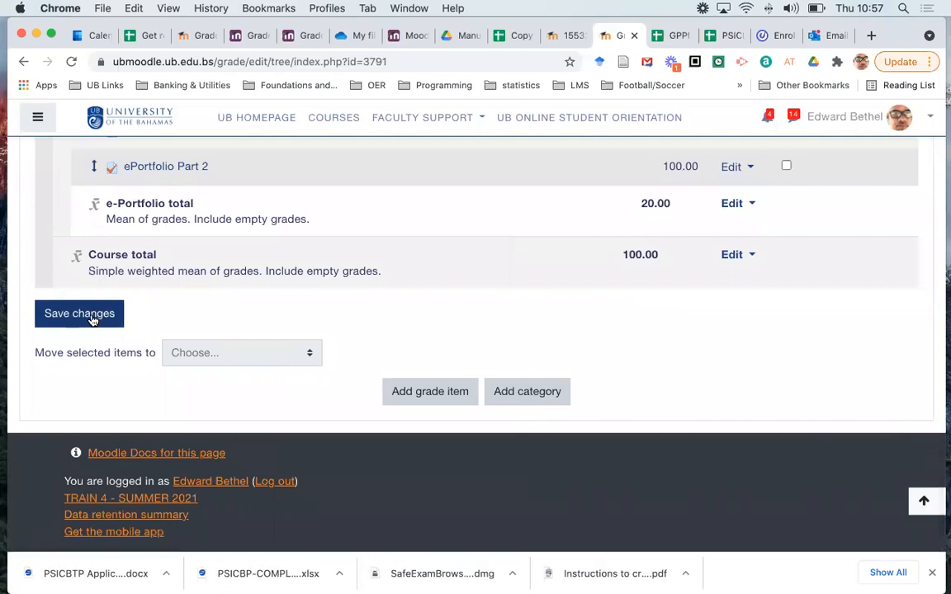
click(94, 321)
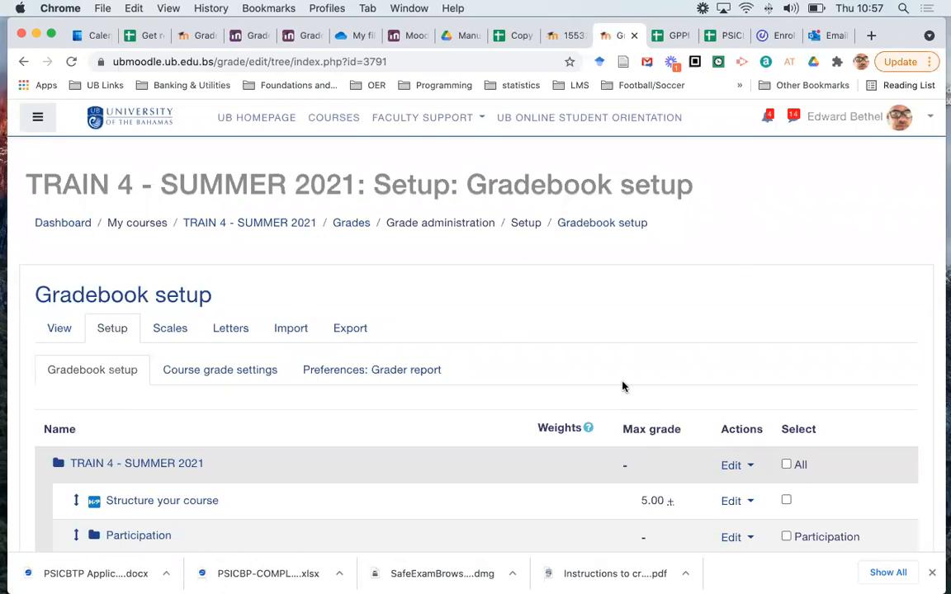
- Review the Participation weights and compare the category and course totals with the Assessment percentages on the EDUC103 welcome page
scroll(623, 386, down, 5)
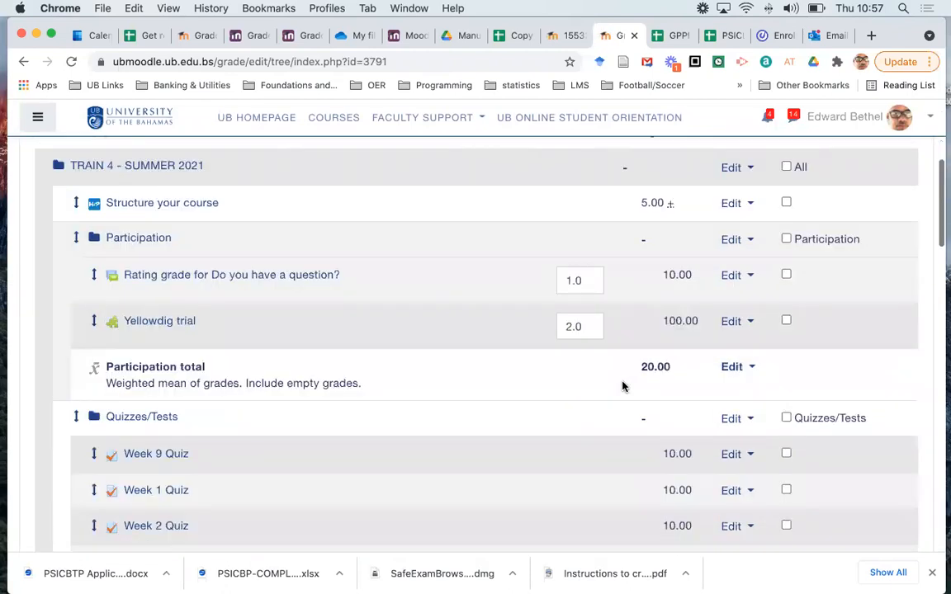
scroll(623, 386, up, 1)
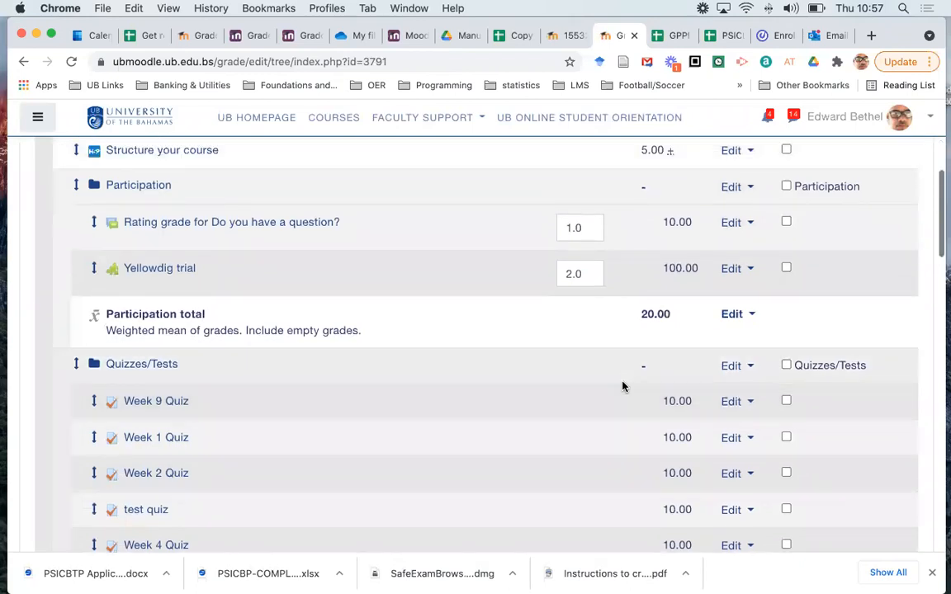
scroll(624, 386, up, 3)
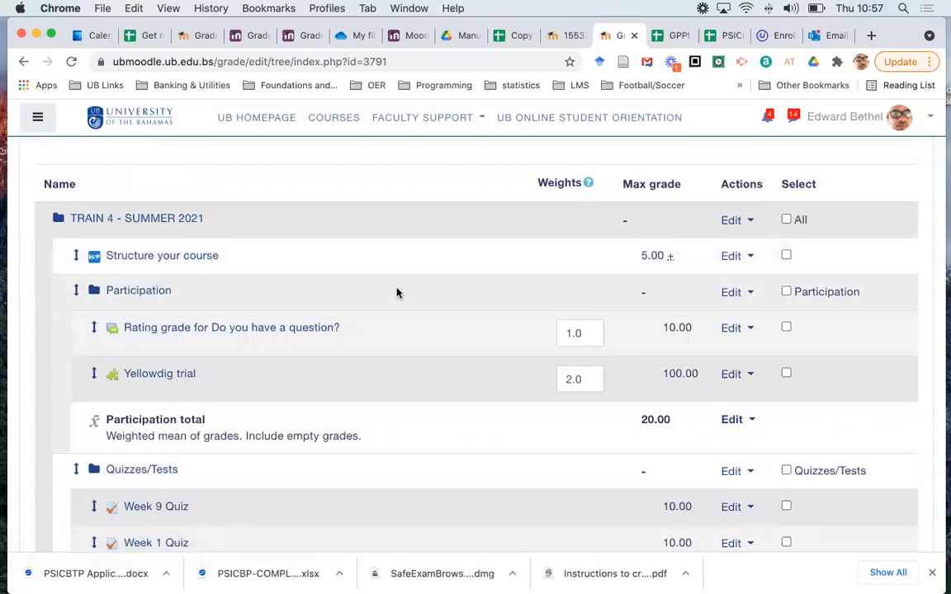
scroll(471, 297, down, 2)
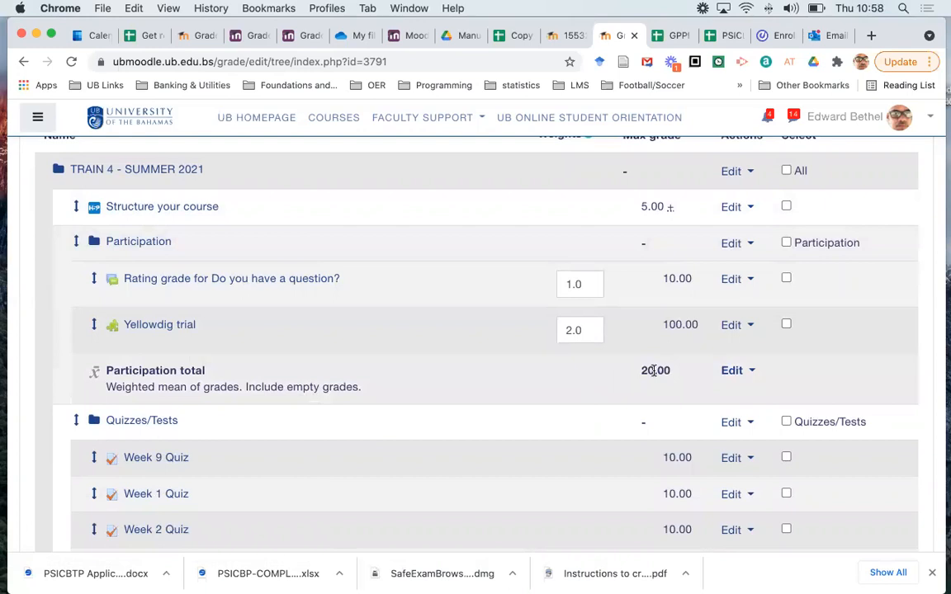
click(566, 37)
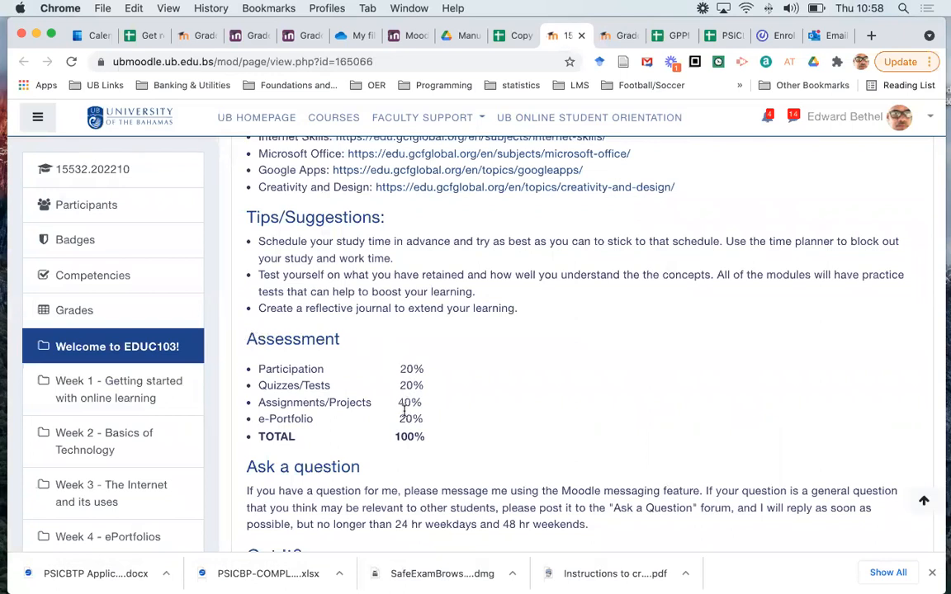
click(611, 35)
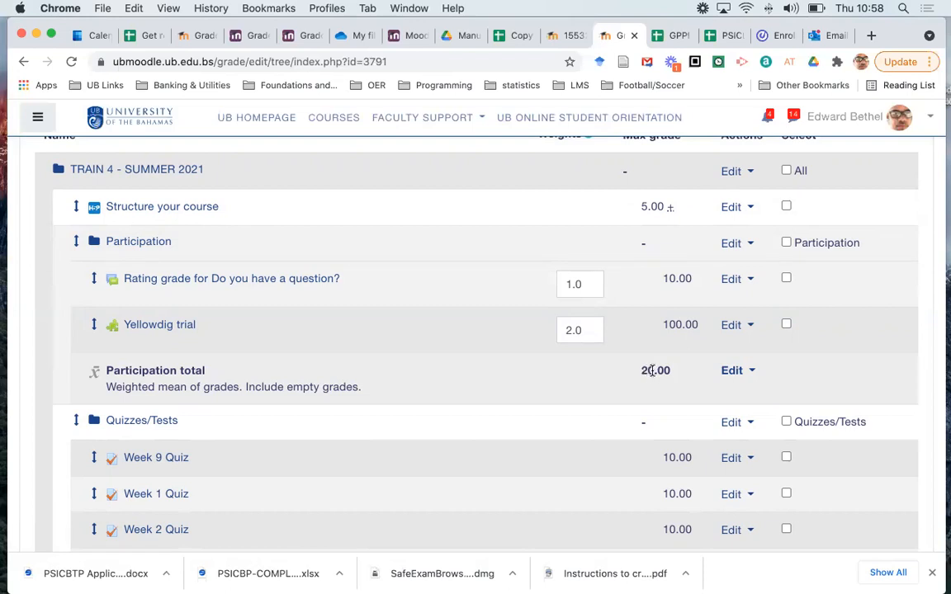
scroll(654, 371, down, 10)
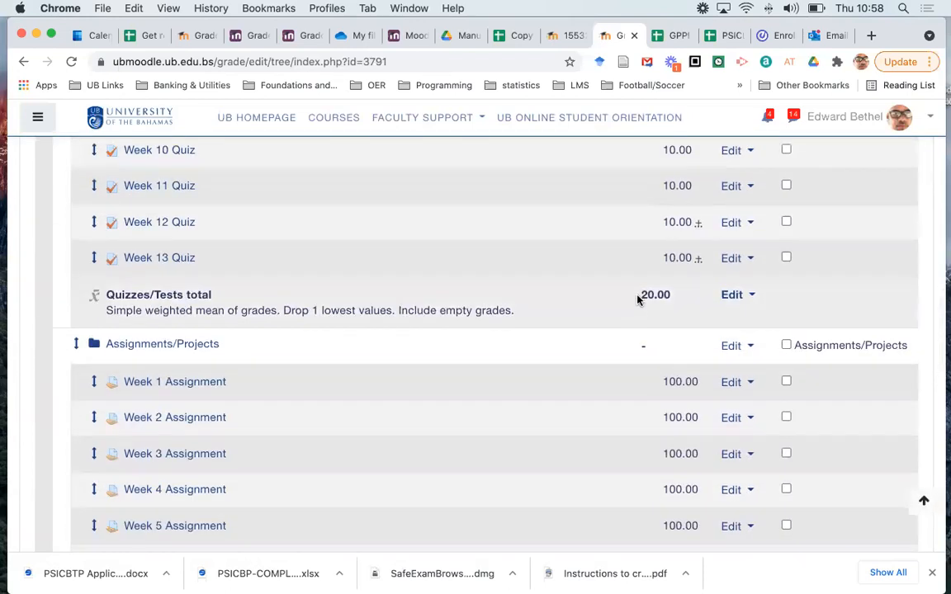
scroll(665, 307, down, 8)
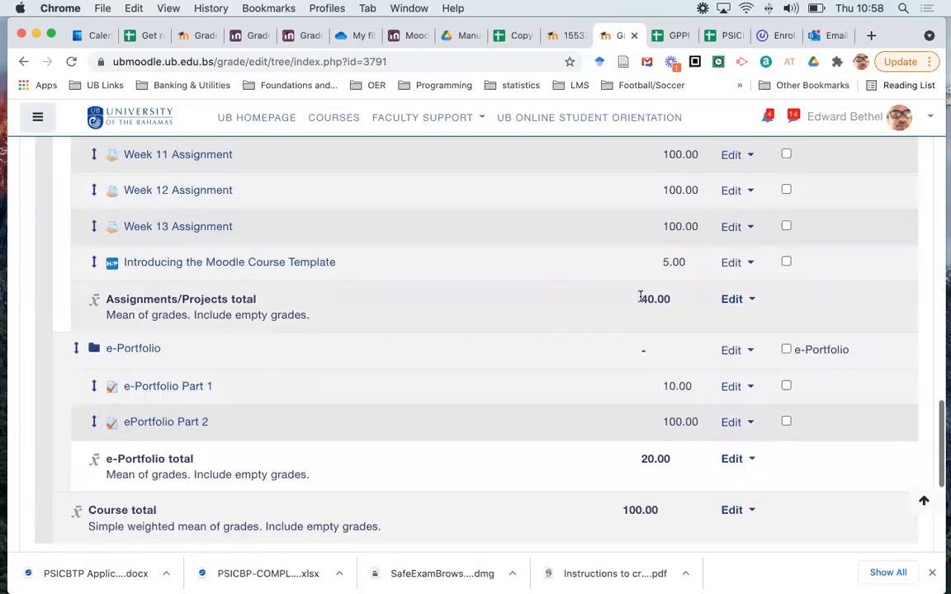
scroll(635, 388, down, 3)
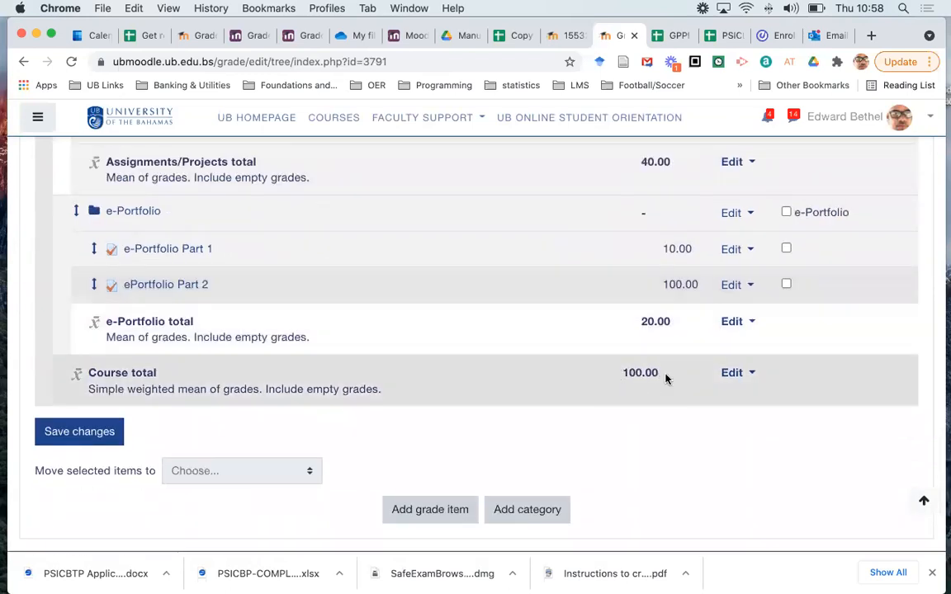
scroll(665, 378, up, 15)
scroll(666, 378, up, 5)
scroll(666, 379, down, 4)
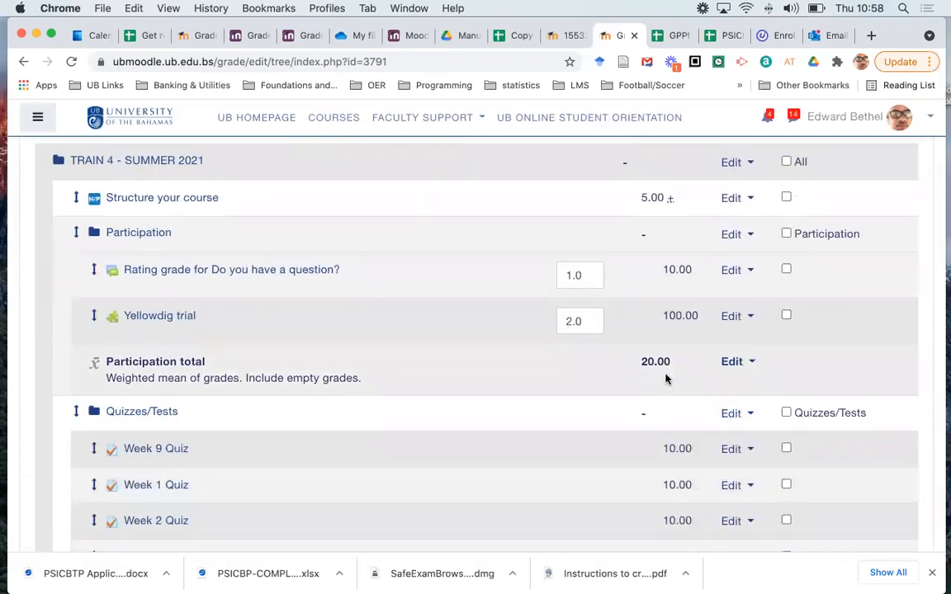
- Review the maximum grades of the Quizzes/Tests items and the aggregation settings of that category's total
scroll(665, 379, down, 10)
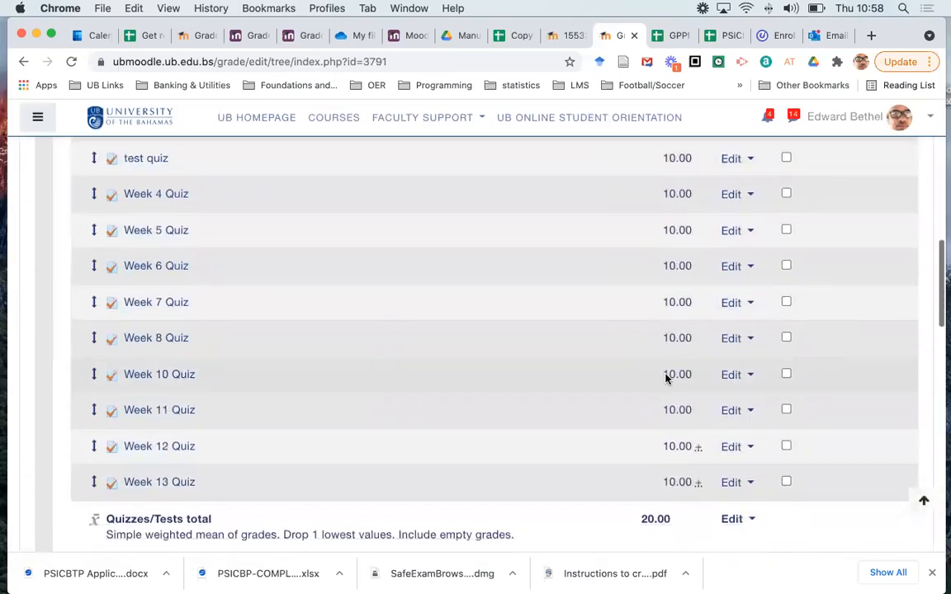
scroll(666, 379, up, 4)
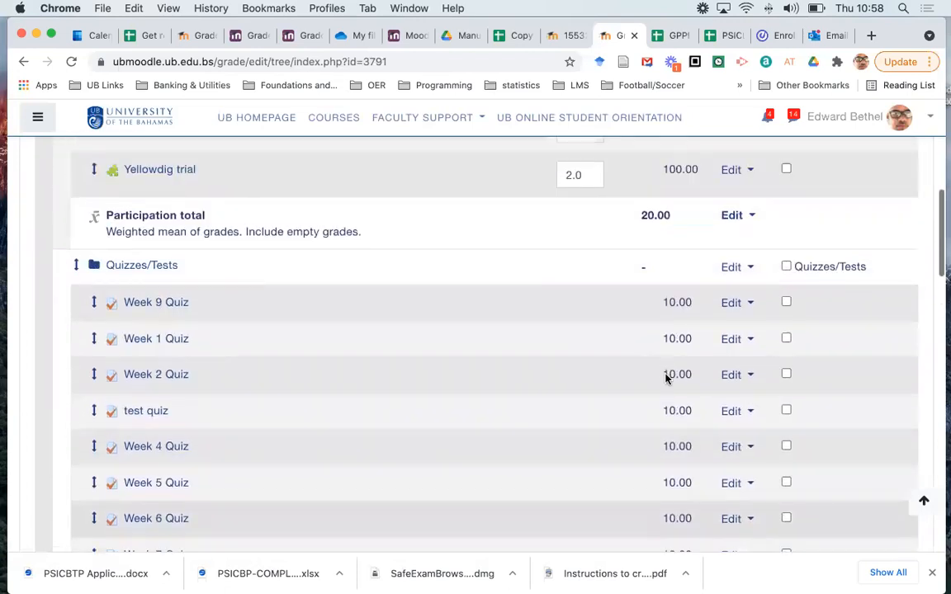
scroll(665, 379, down, 1)
scroll(666, 379, down, 6)
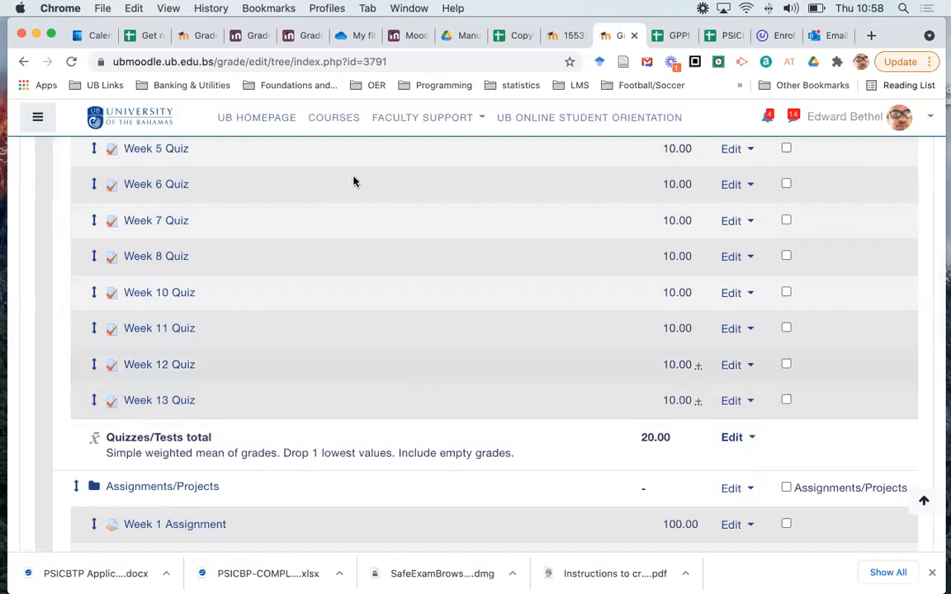
scroll(385, 318, up, 1)
scroll(386, 318, up, 5)
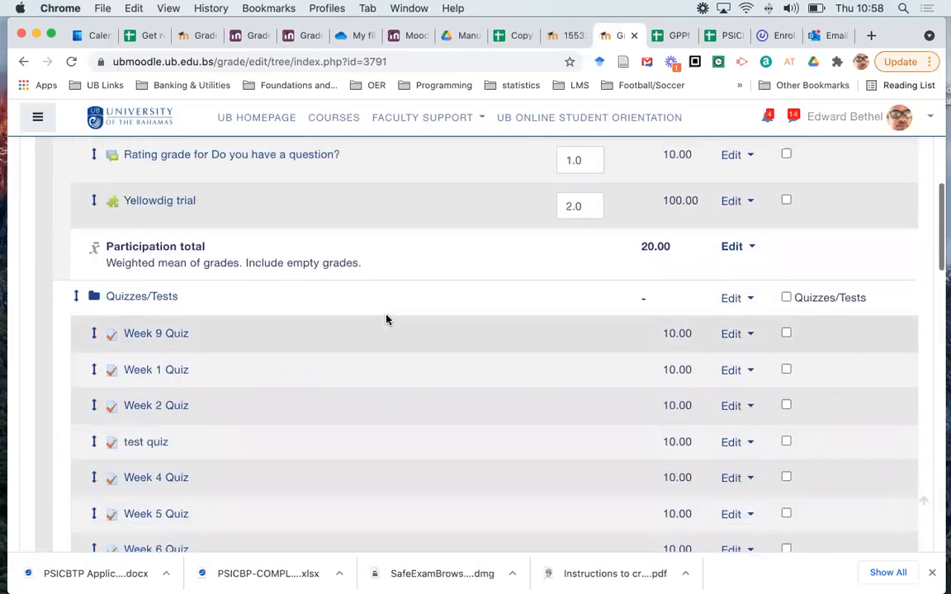
scroll(386, 318, down, 5)
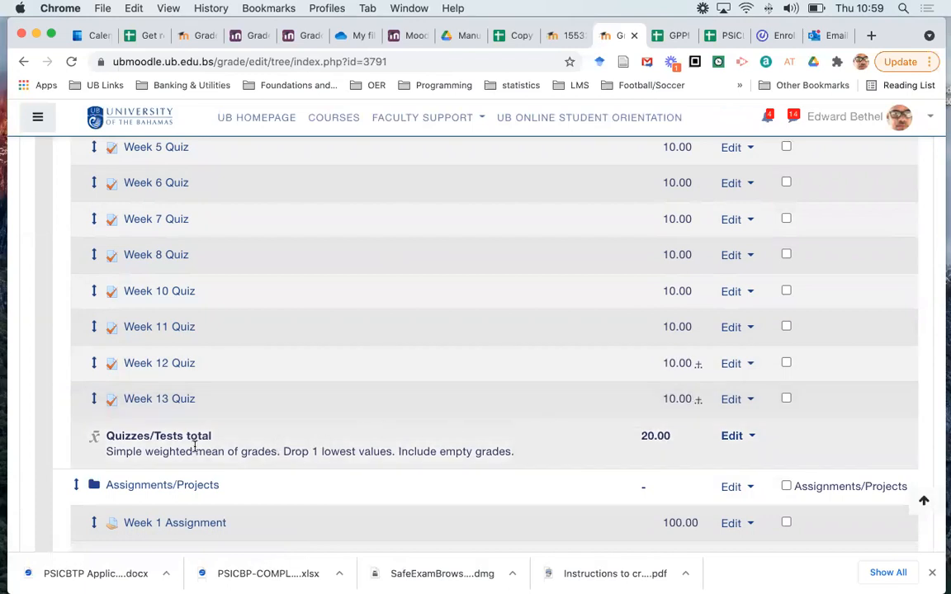
scroll(194, 446, up, 8)
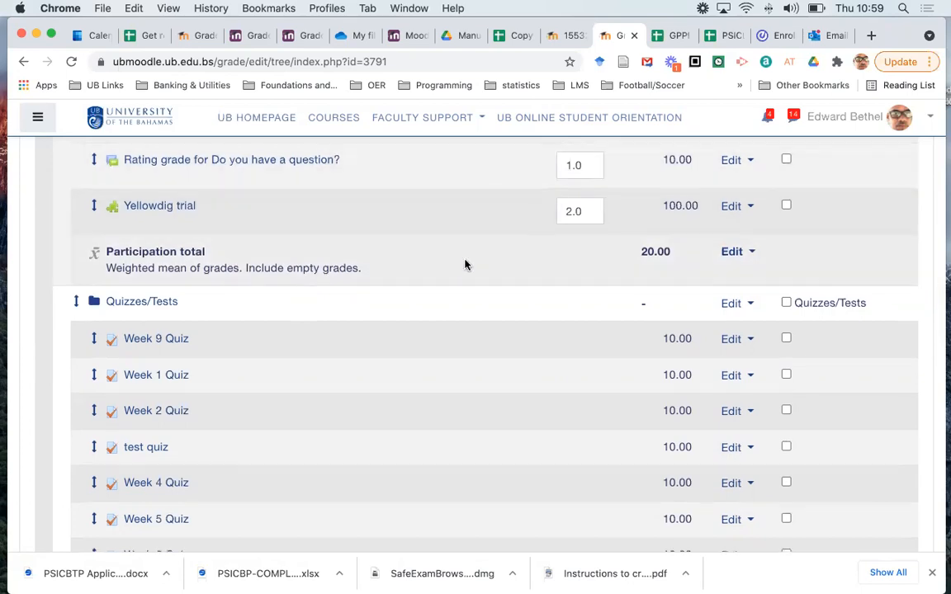
scroll(465, 264, down, 10)
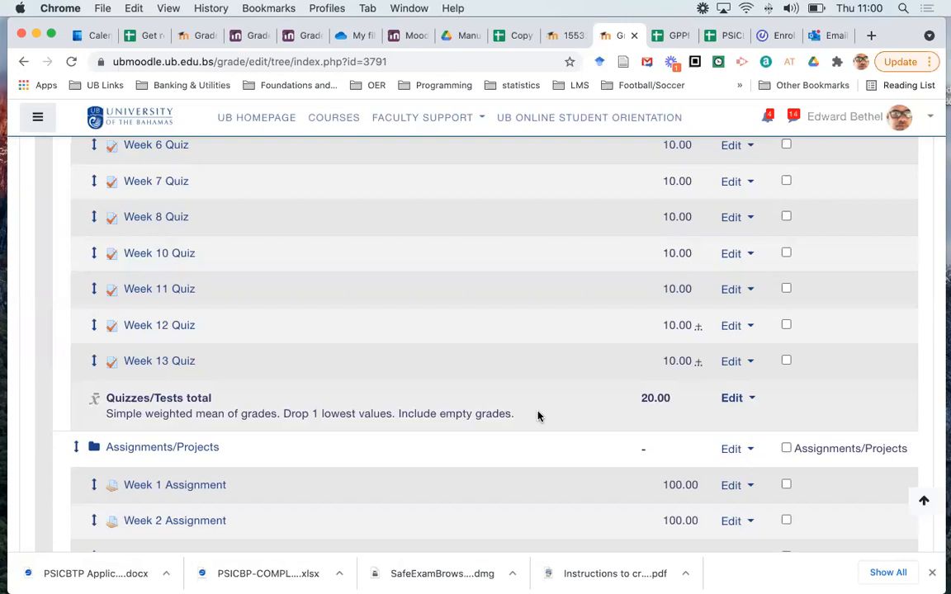
- Examine the maximum grades and aggregation methods of the Assignments/Projects and e-Portfolio categories, down to the course total
scroll(537, 415, down, 5)
scroll(537, 416, down, 3)
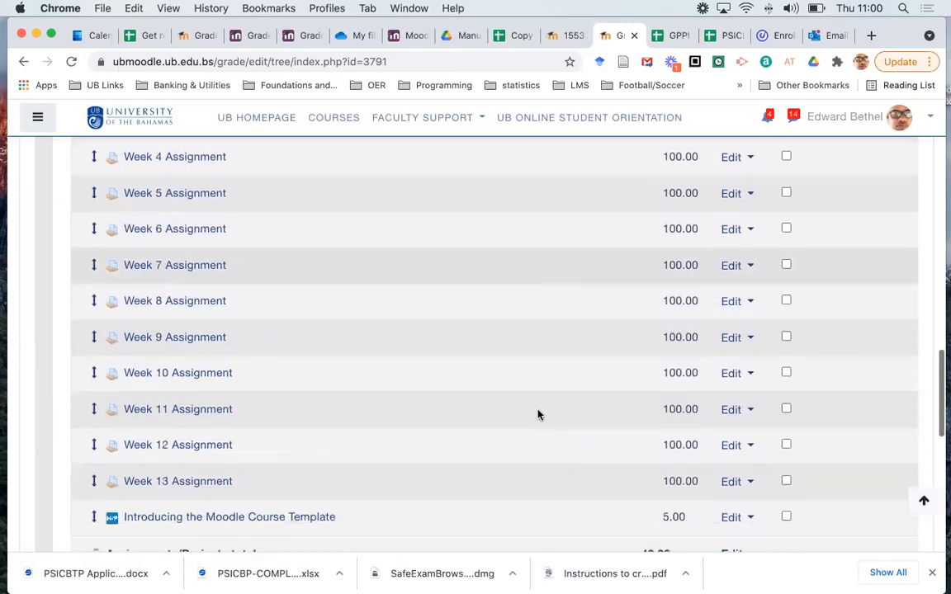
scroll(538, 416, down, 1)
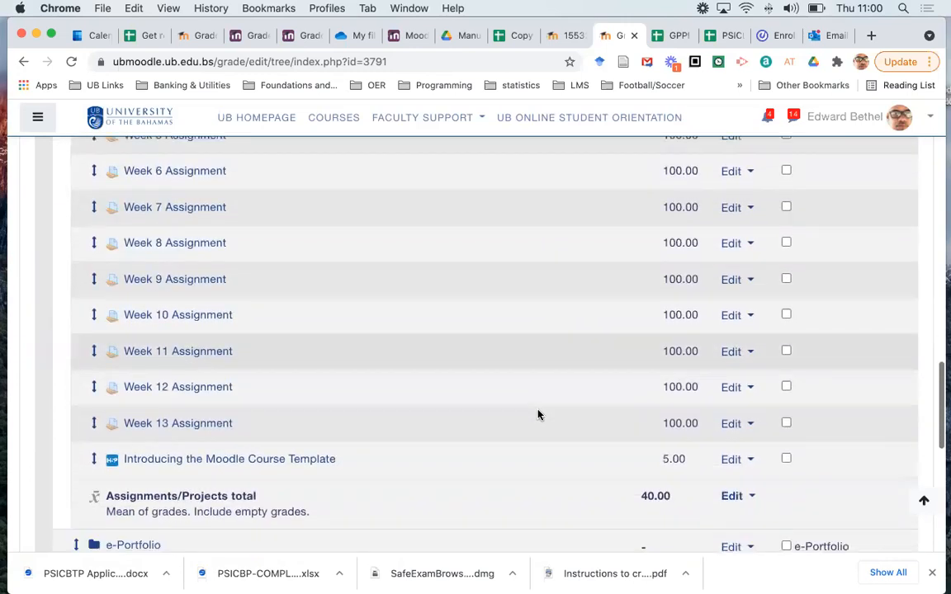
scroll(538, 414, up, 5)
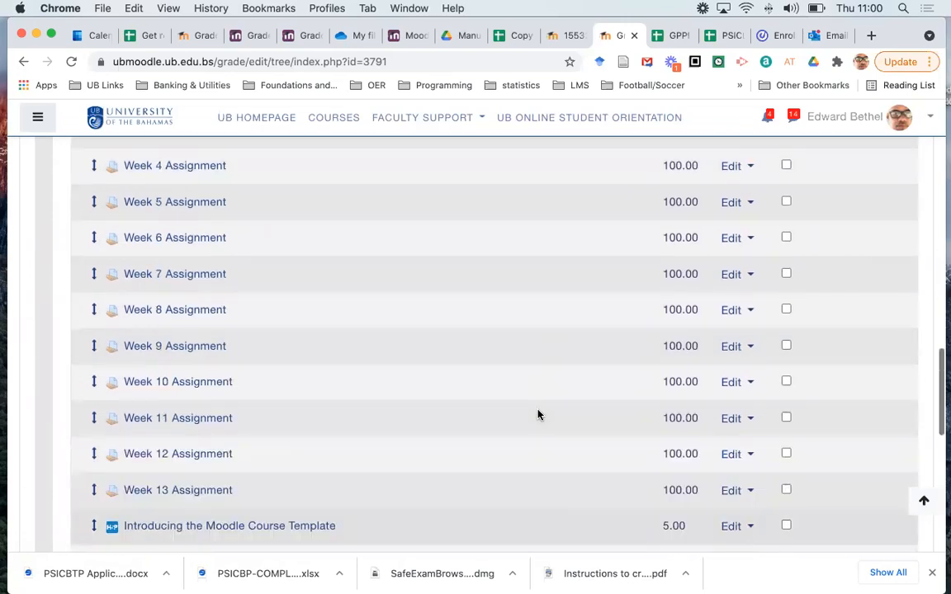
scroll(538, 414, down, 5)
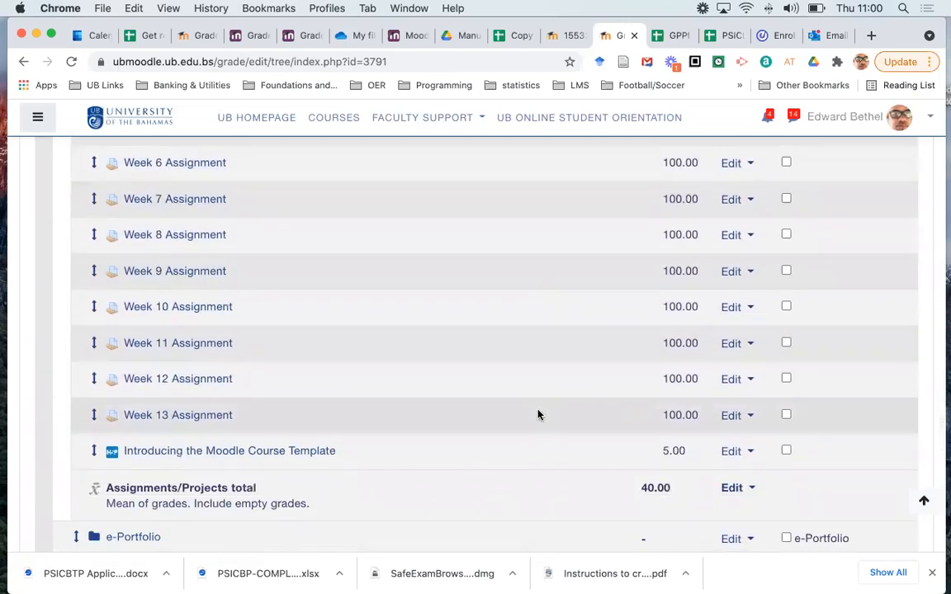
scroll(537, 414, down, 1)
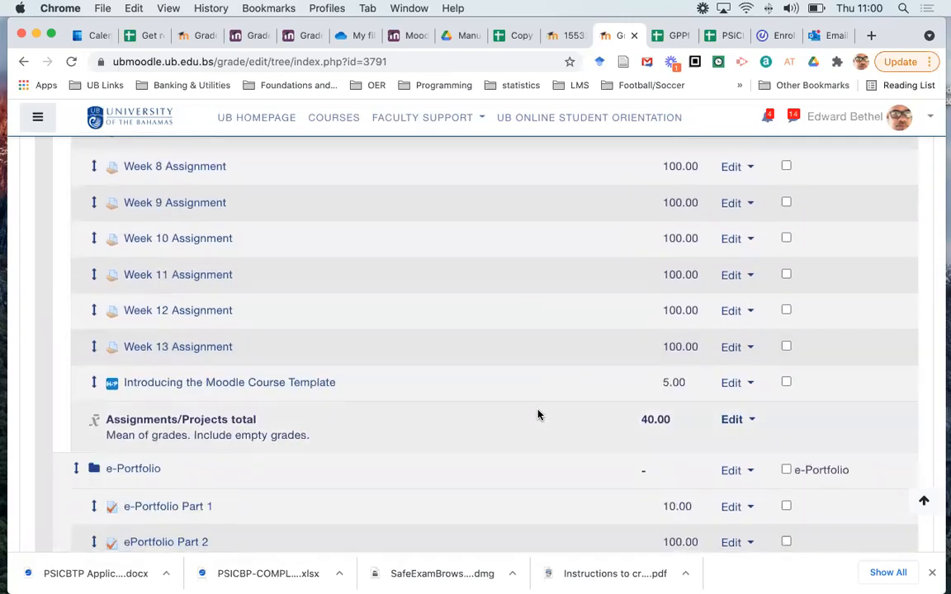
scroll(641, 317, up, 3)
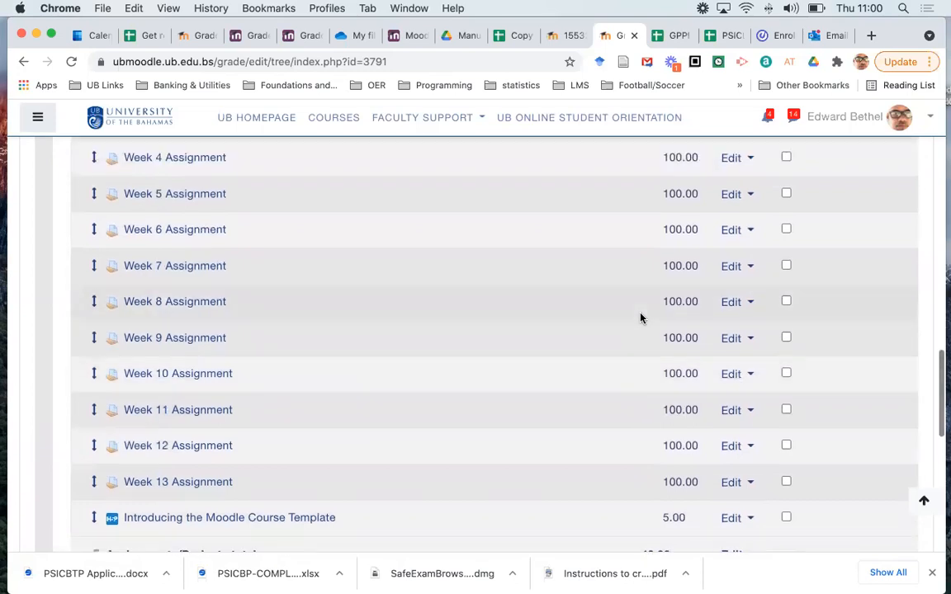
scroll(640, 318, down, 3)
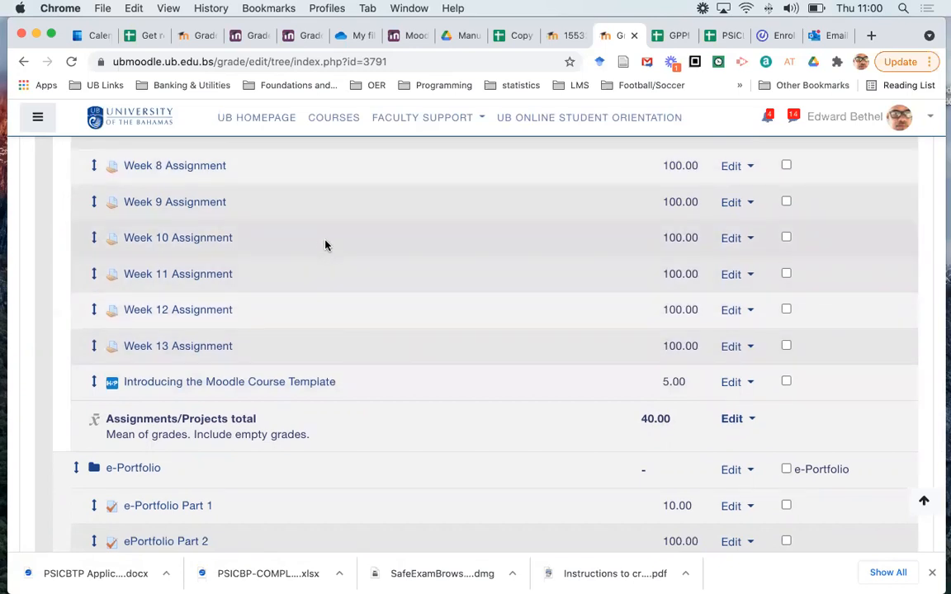
scroll(325, 245, down, 3)
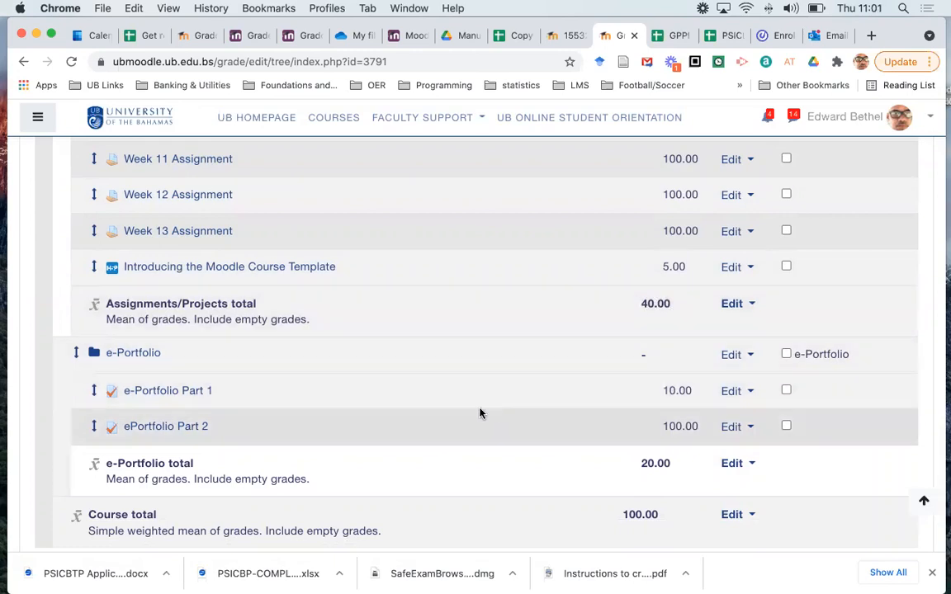
- Select both e-Portfolio items, view the categories they can be moved to, and clear the selection without moving them
scroll(480, 413, down, 2)
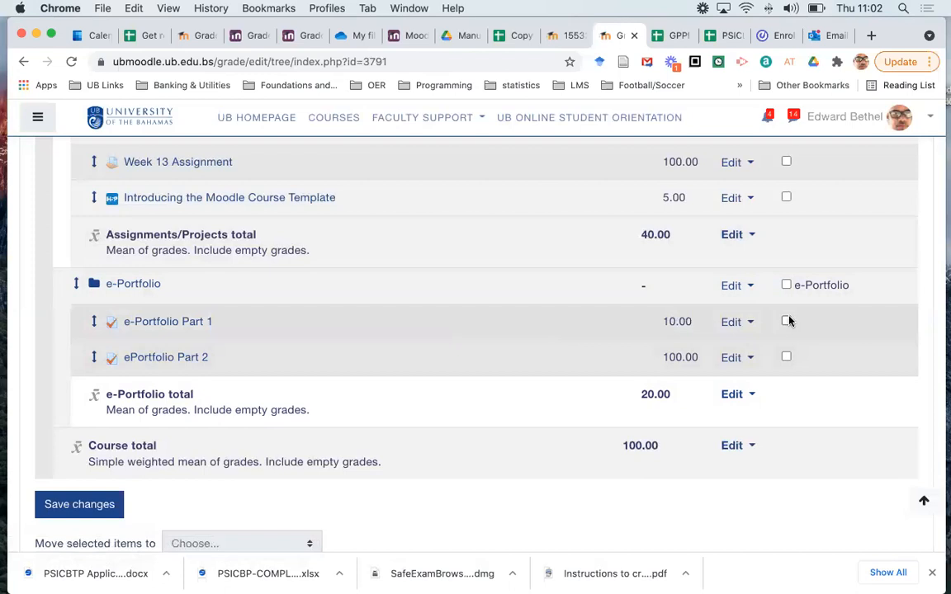
scroll(788, 321, down, 2)
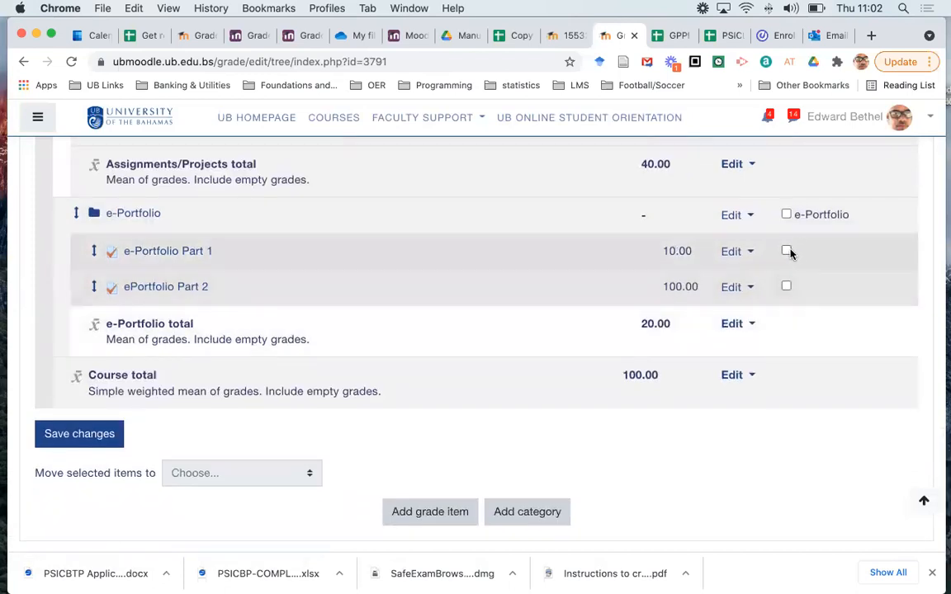
click(787, 250)
click(786, 286)
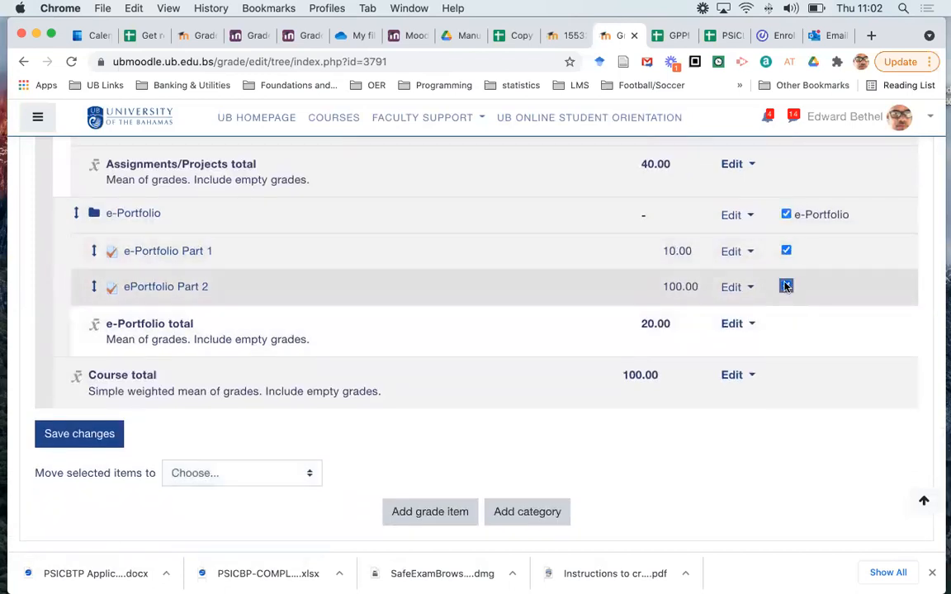
click(262, 477)
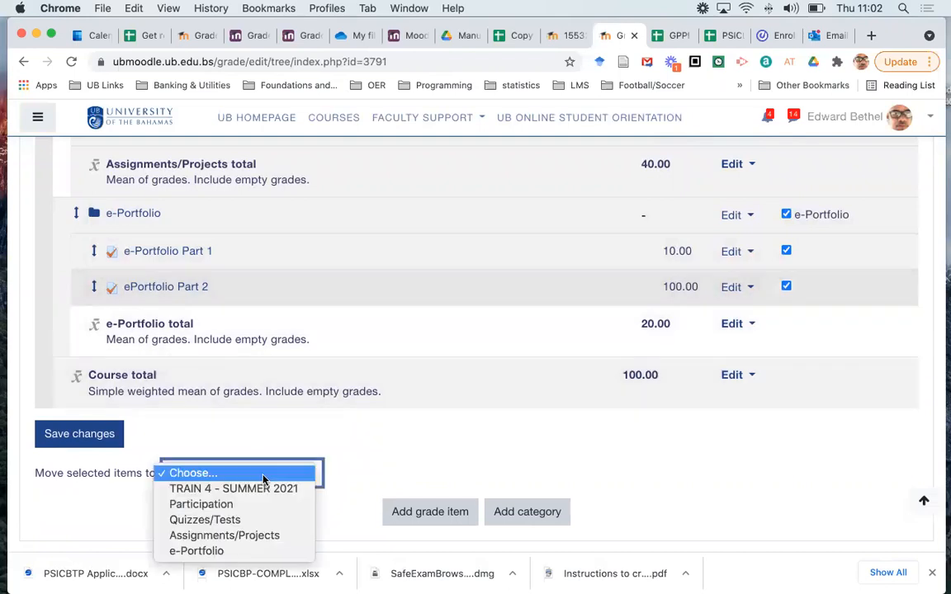
click(357, 443)
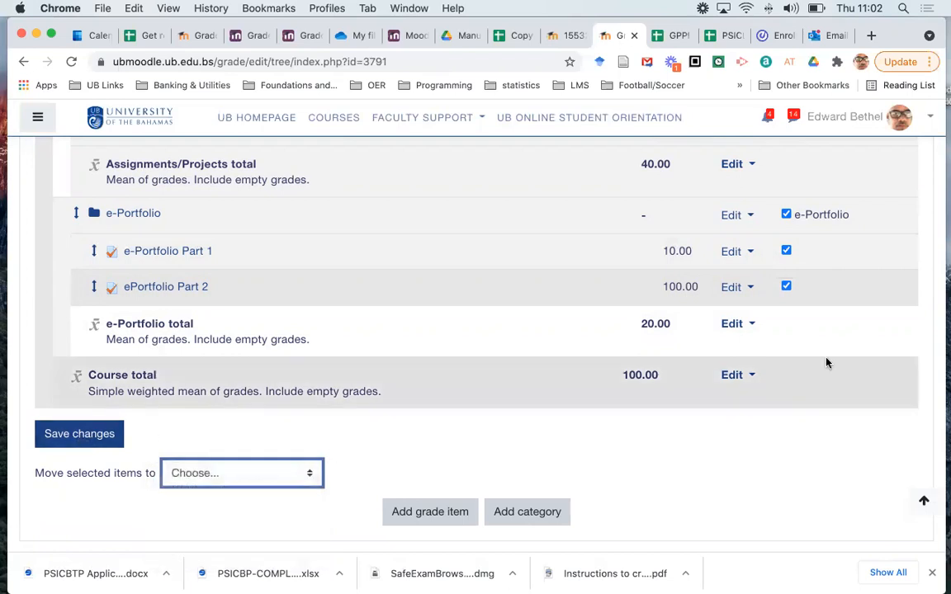
click(786, 287)
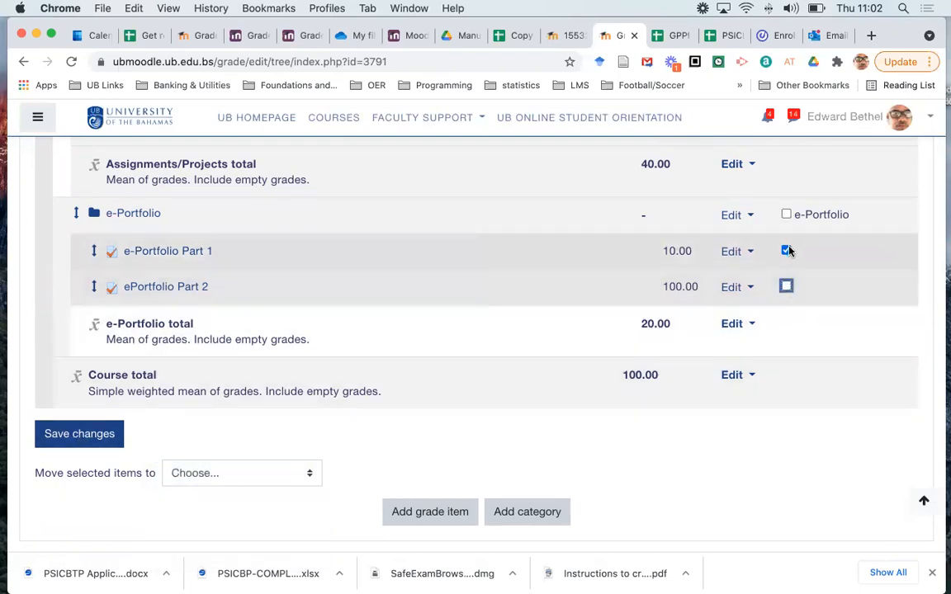
click(787, 251)
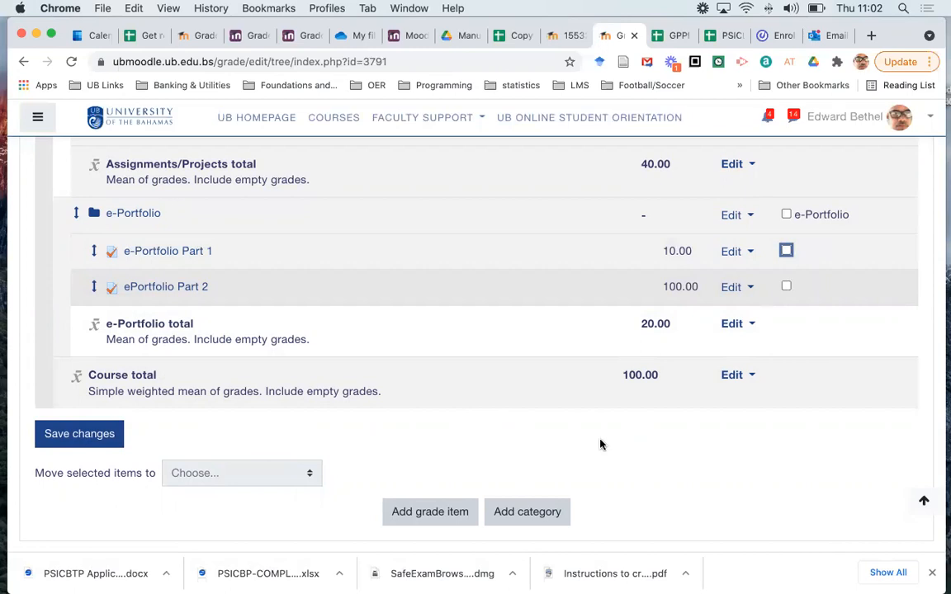
- Look back over the TRAIN 4 - SUMMER 2021 gradebook, from its assignments and quizzes to the Participation weights
scroll(600, 444, up, 5)
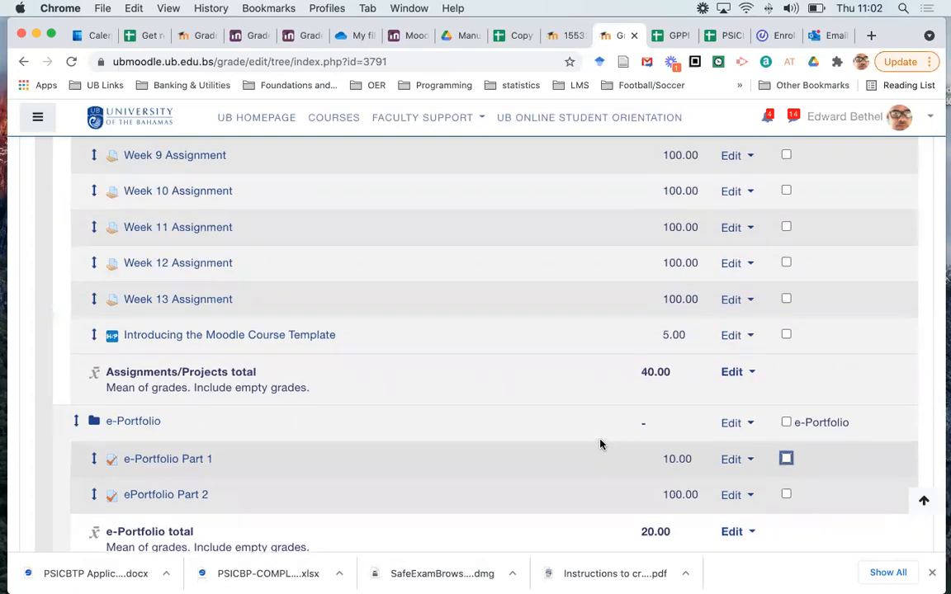
scroll(600, 444, up, 5)
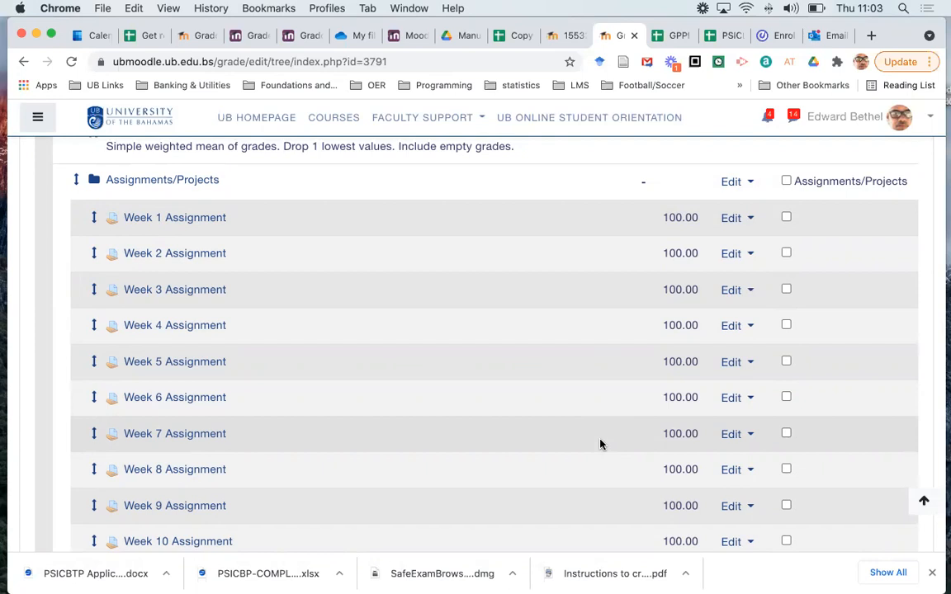
scroll(600, 444, up, 10)
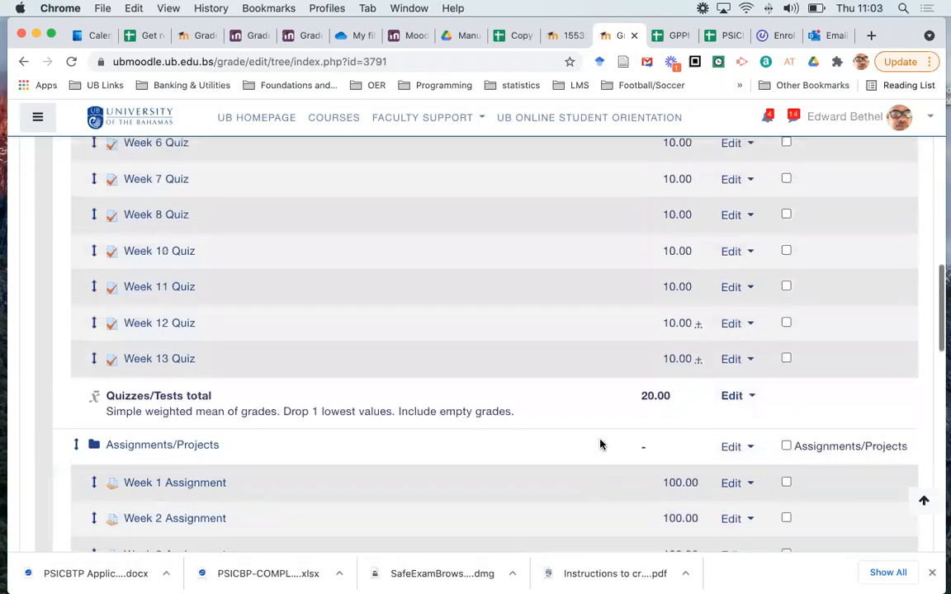
scroll(600, 444, up, 10)
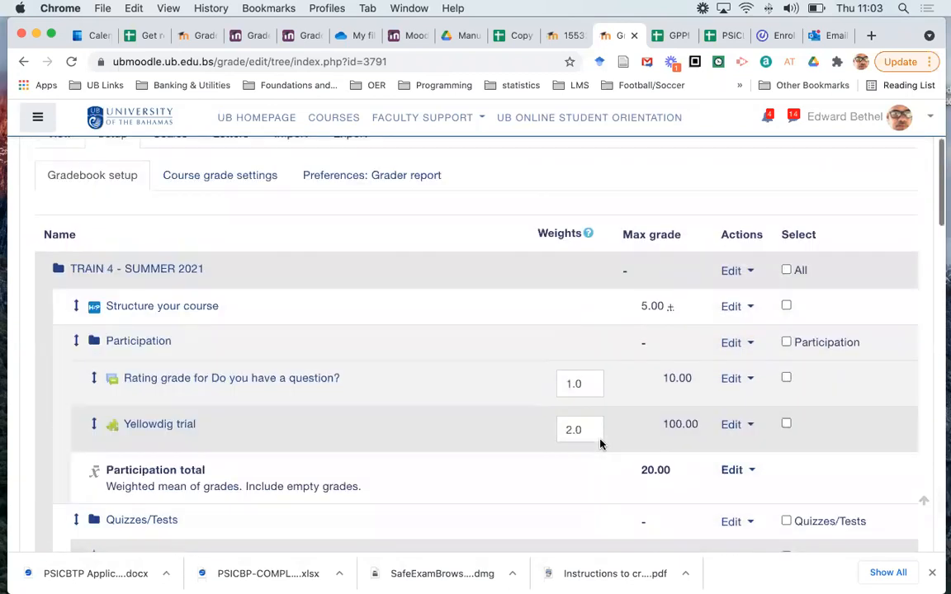
scroll(449, 359, up, 3)
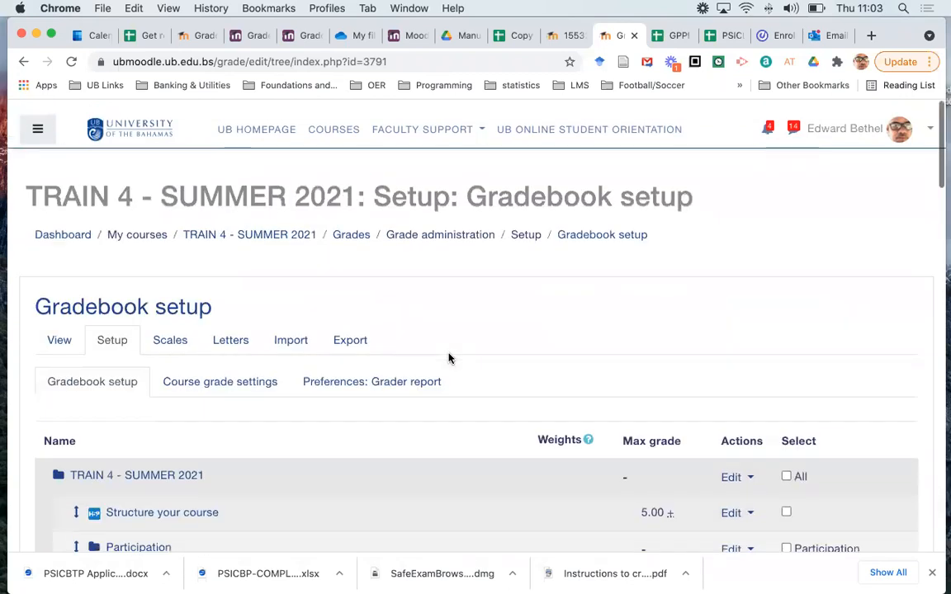
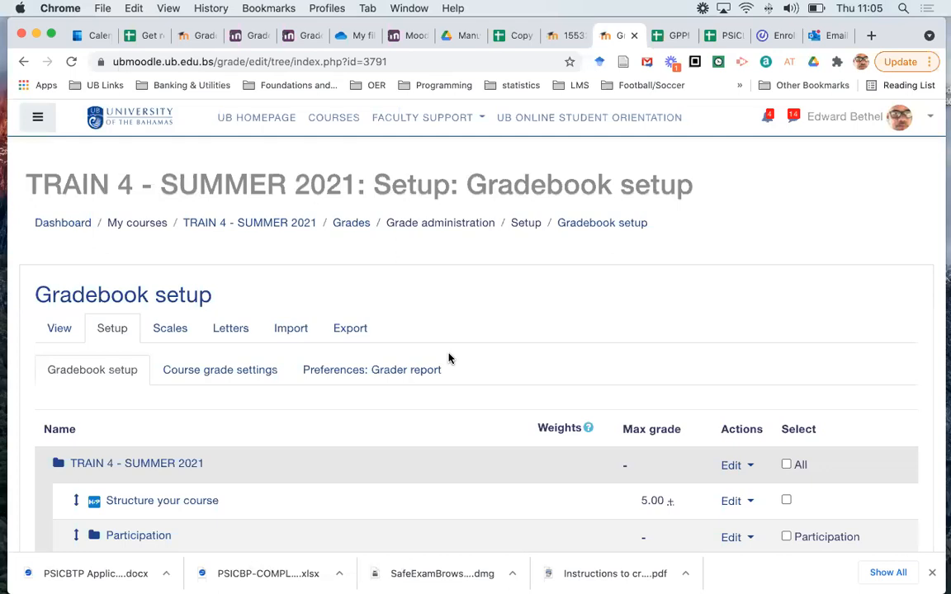
scroll(449, 358, down, 1)
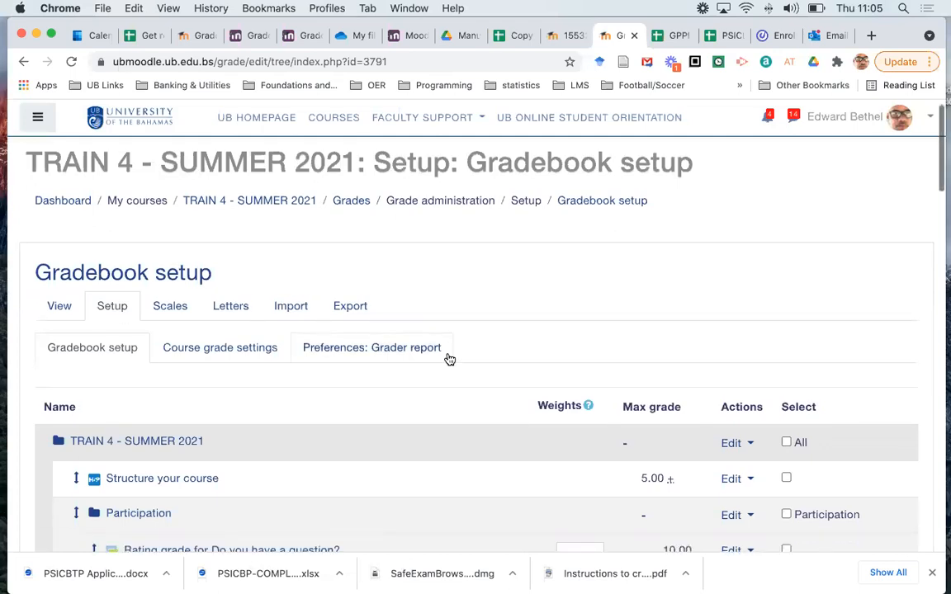
scroll(449, 358, up, 1)
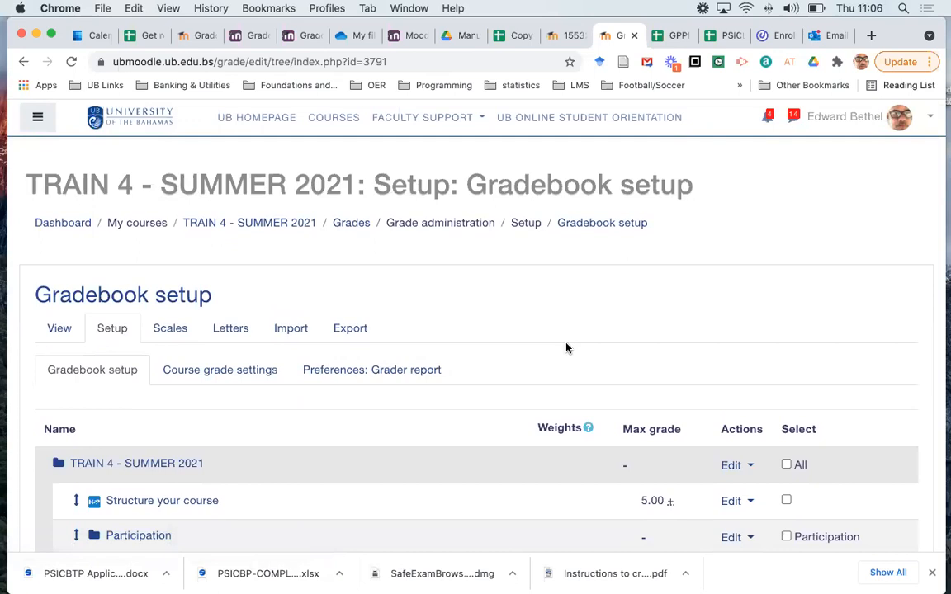
scroll(566, 346, down, 10)
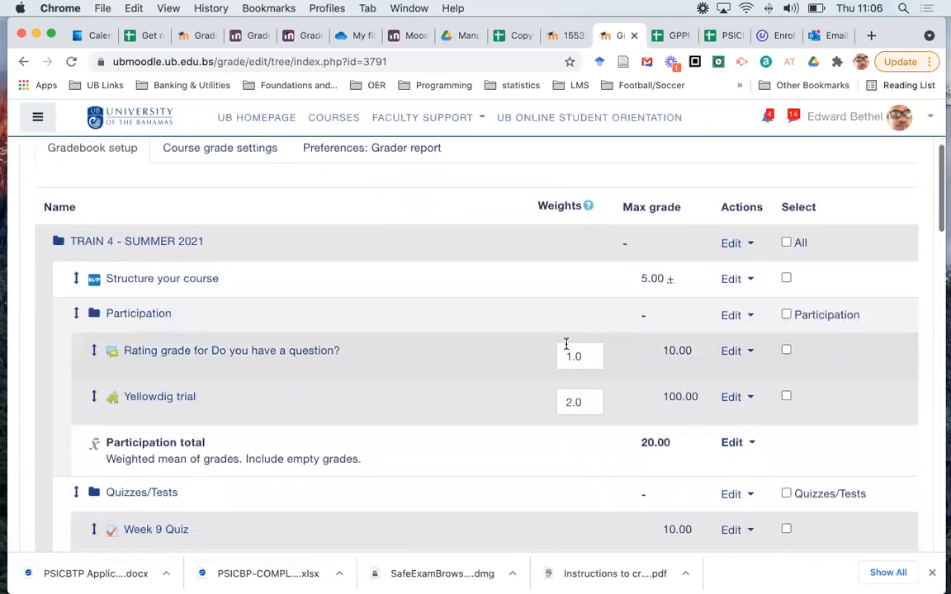
scroll(566, 346, down, 3)
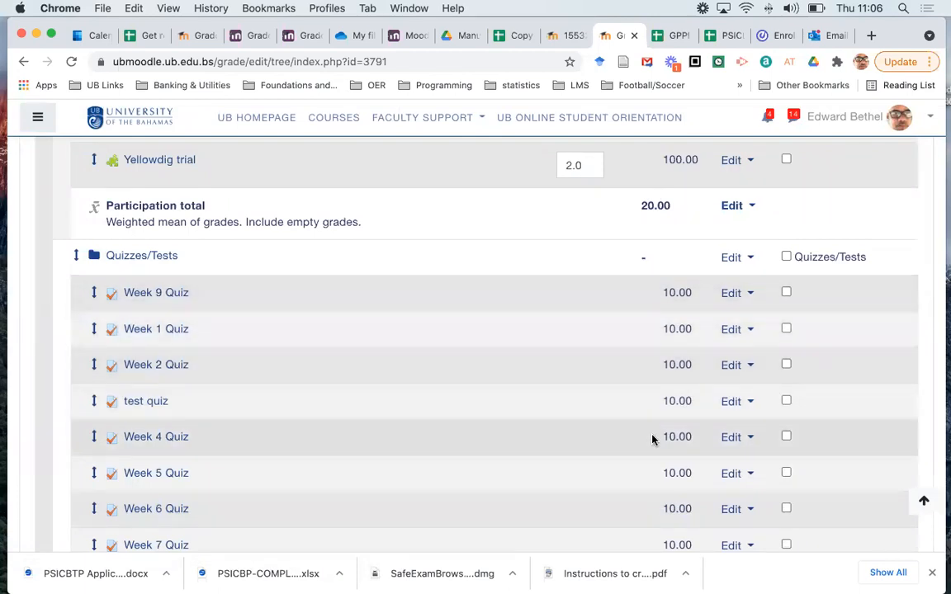
- Open the gradebook setup of the Fall 2021 EDUC-103-04 course and examine its Quizzes/Tests weights and maximum grades
click(195, 35)
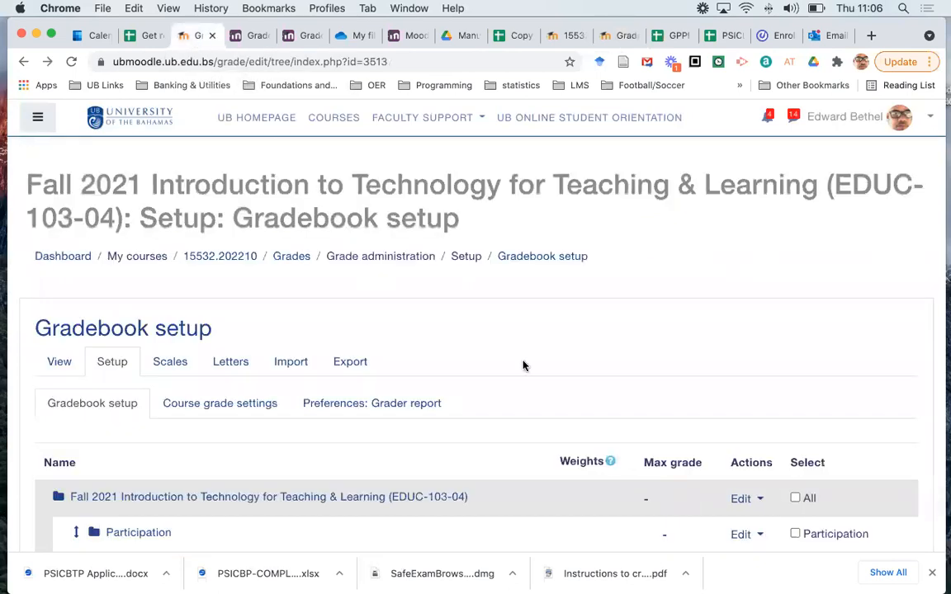
scroll(522, 366, down, 10)
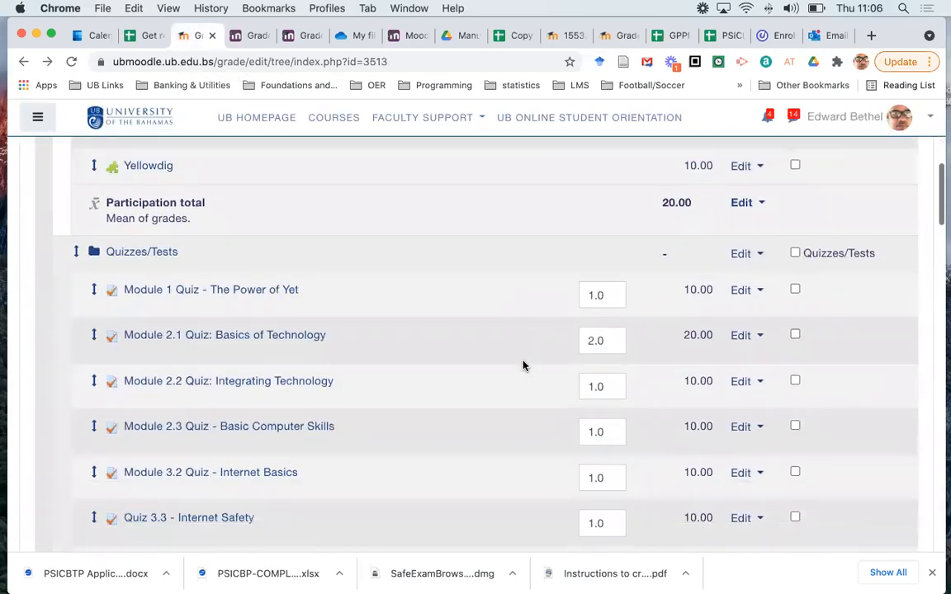
scroll(522, 365, down, 1)
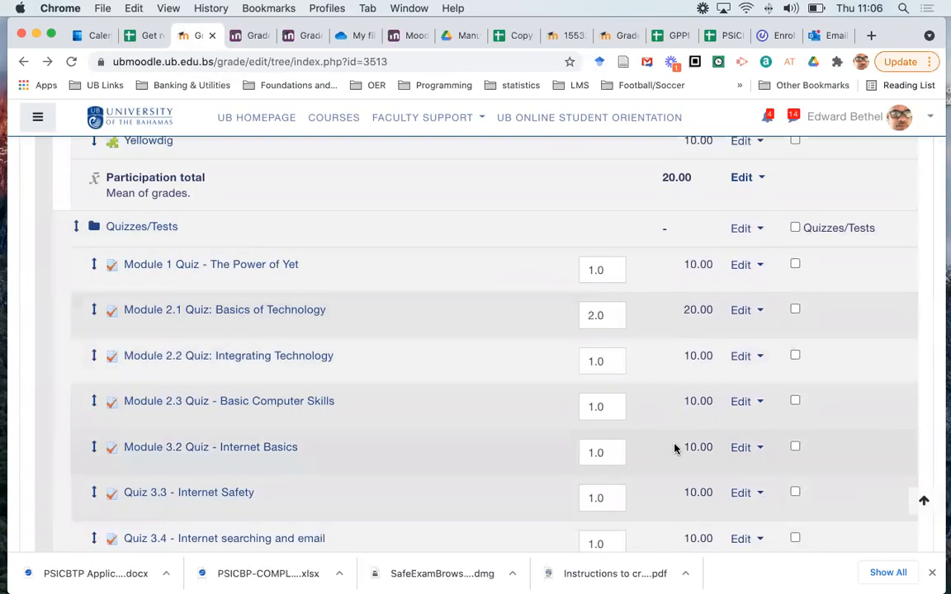
- Examine how the Quizzes/Tests weights relate to the maximum grades, from Module 1 Quiz through Quiz 11.2
scroll(674, 449, down, 3)
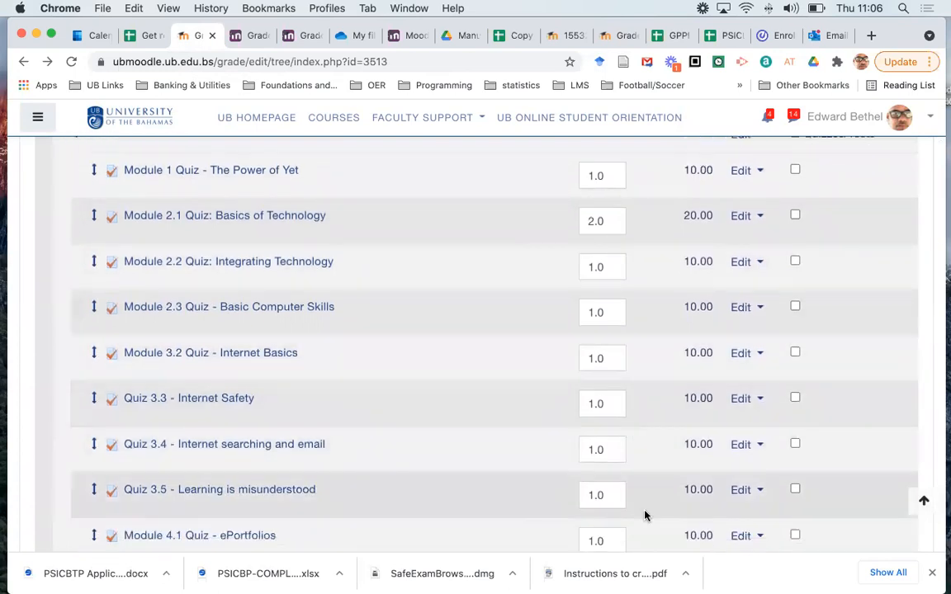
scroll(646, 515, down, 3)
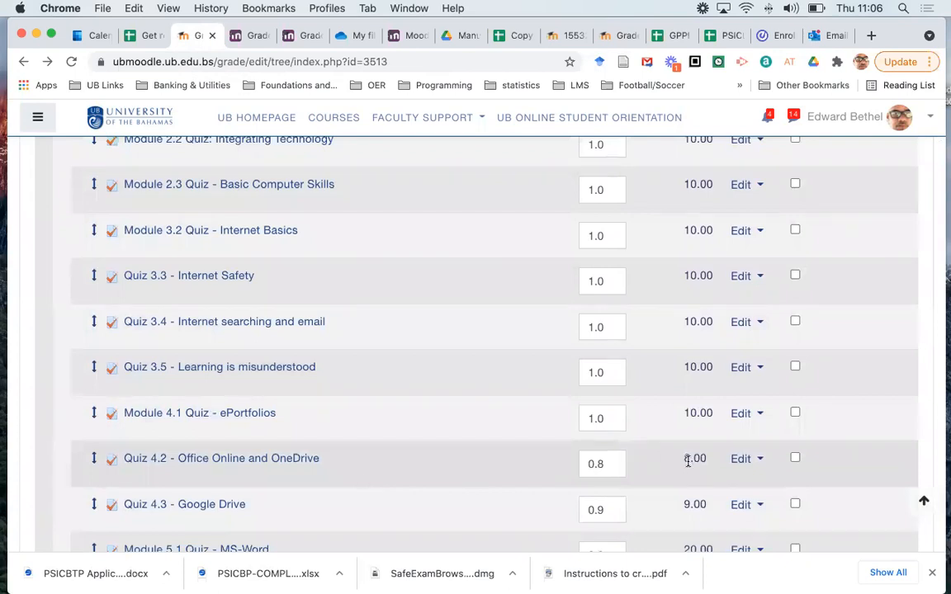
scroll(688, 460, down, 1)
scroll(685, 461, up, 1)
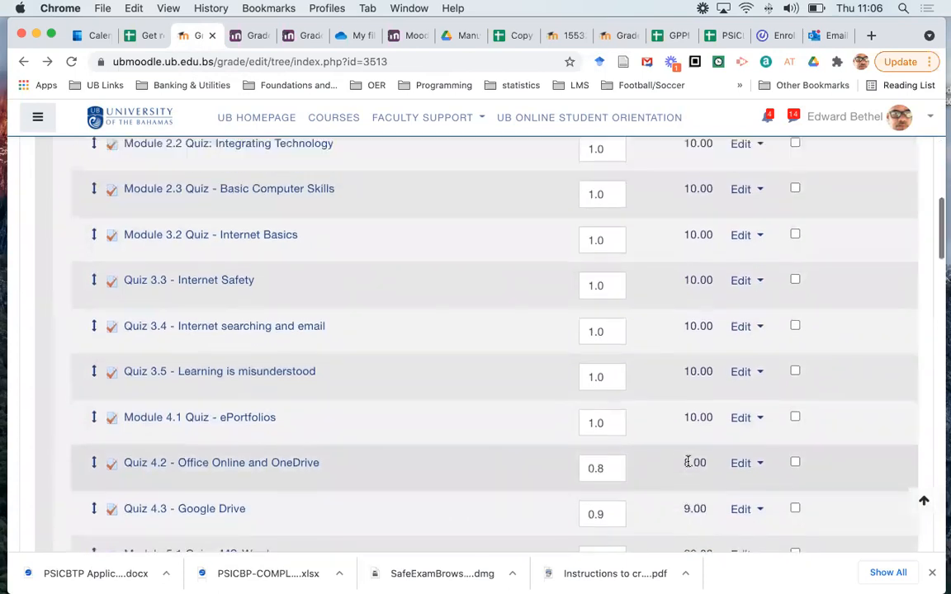
scroll(603, 293, up, 2)
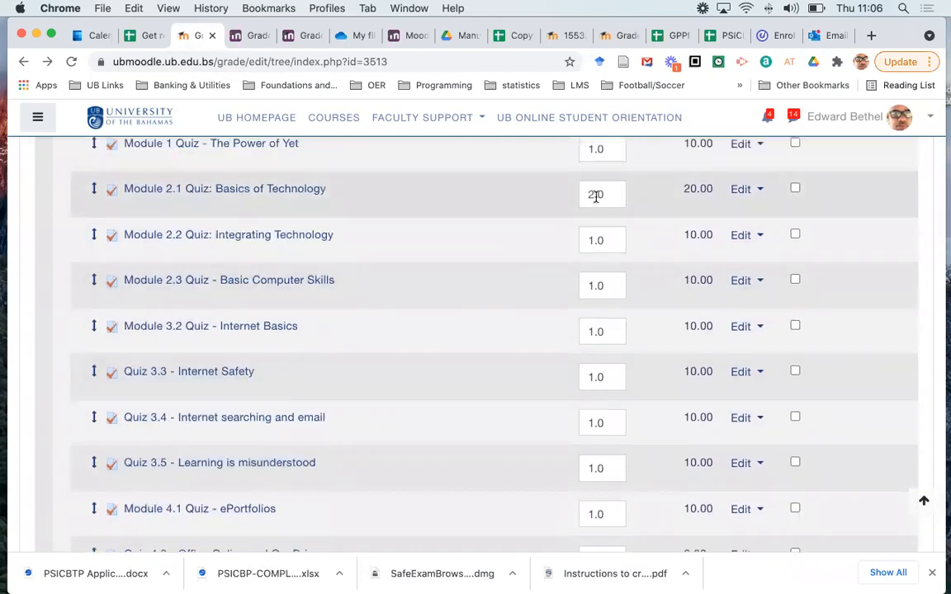
scroll(601, 412, down, 5)
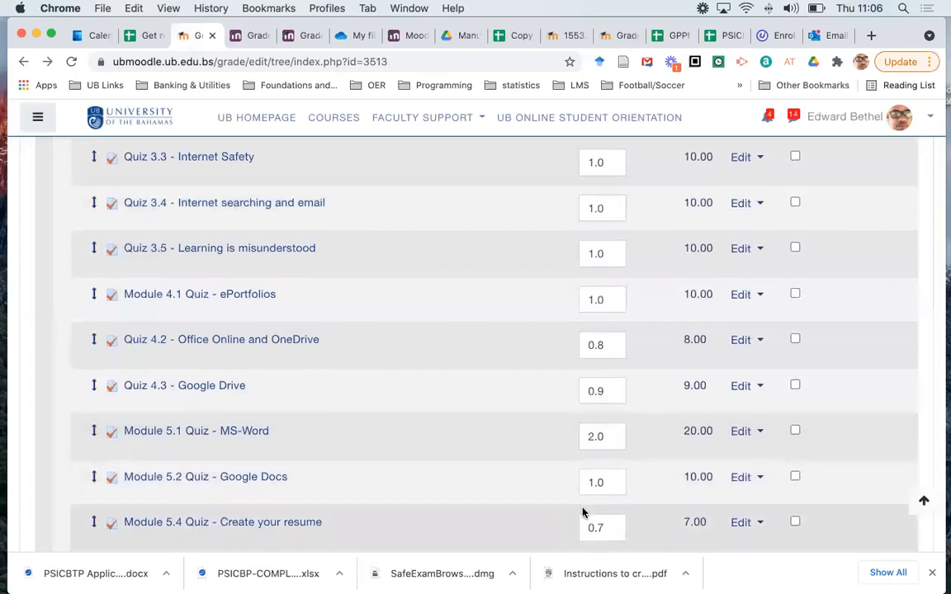
scroll(584, 508, down, 2)
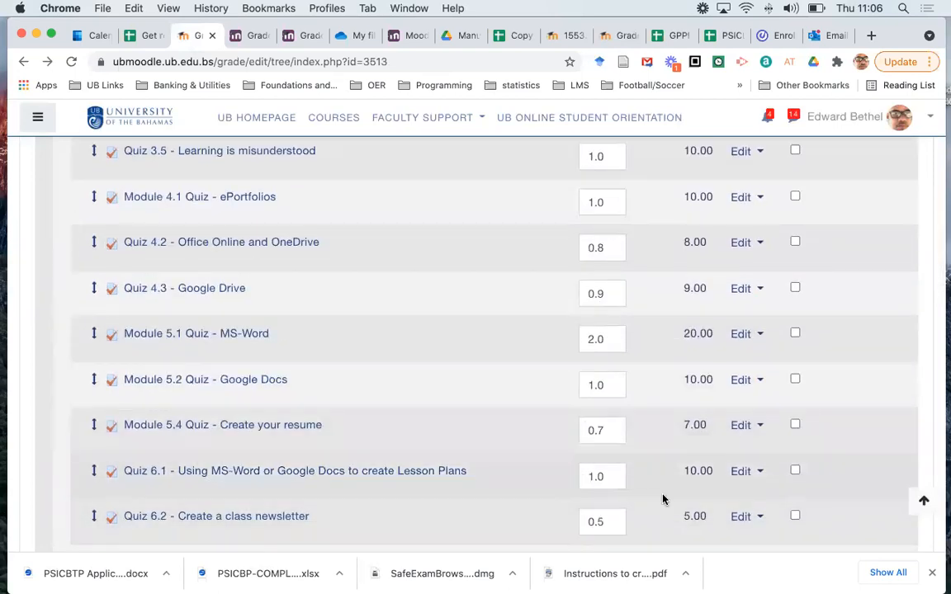
scroll(663, 499, down, 3)
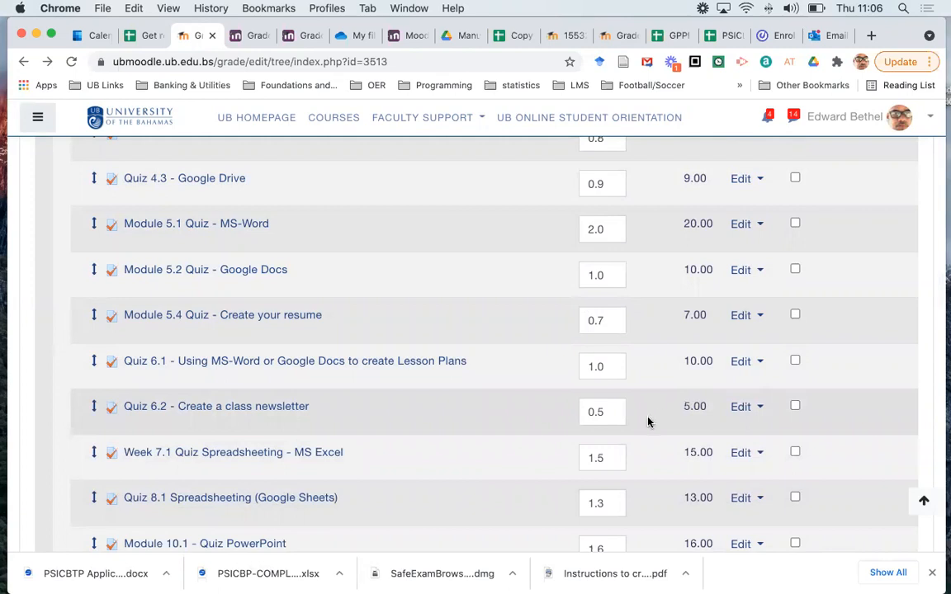
scroll(647, 421, down, 5)
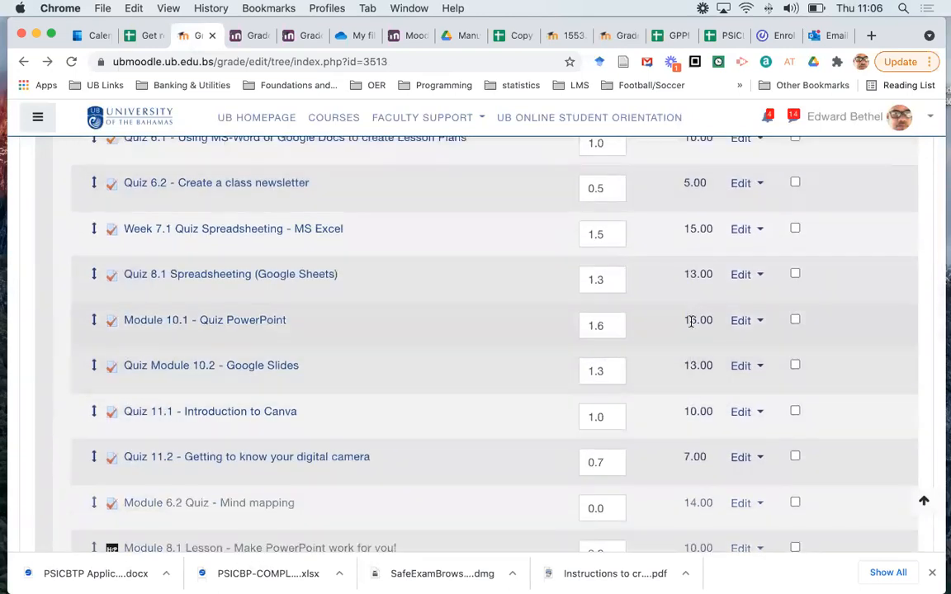
- Recheck the quiz weights against their maximum grades, reviewing the list between the Assignments/Projects heading and the first Quizzes/Tests item
scroll(711, 312, up, 1)
scroll(711, 312, up, 2)
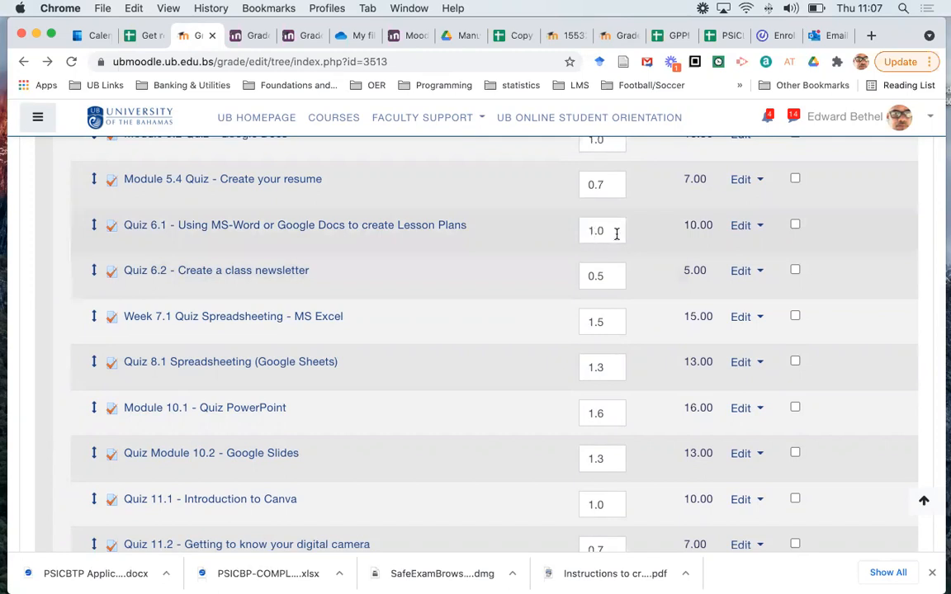
scroll(615, 424, up, 5)
scroll(613, 424, up, 1)
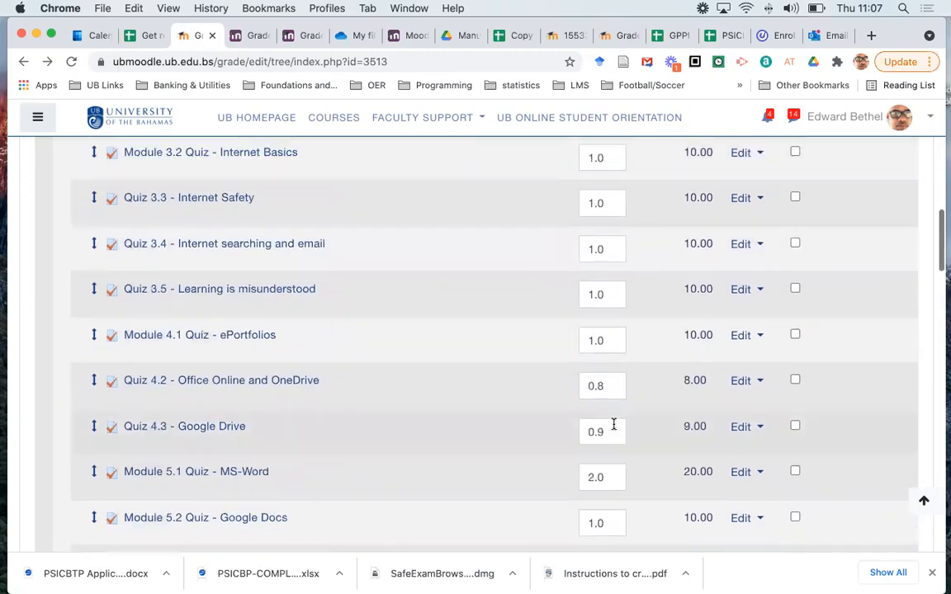
scroll(613, 425, down, 6)
scroll(614, 424, down, 6)
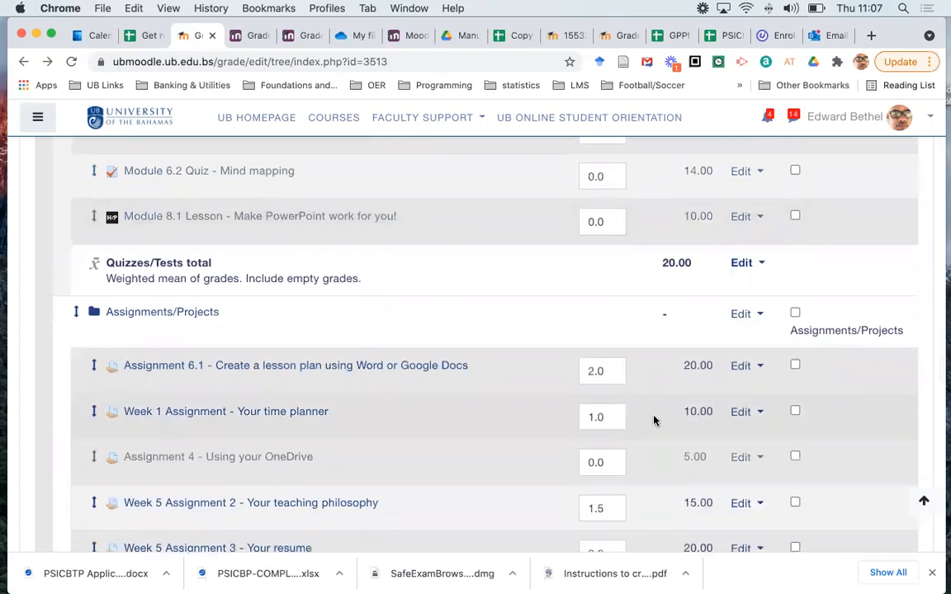
scroll(674, 417, up, 8)
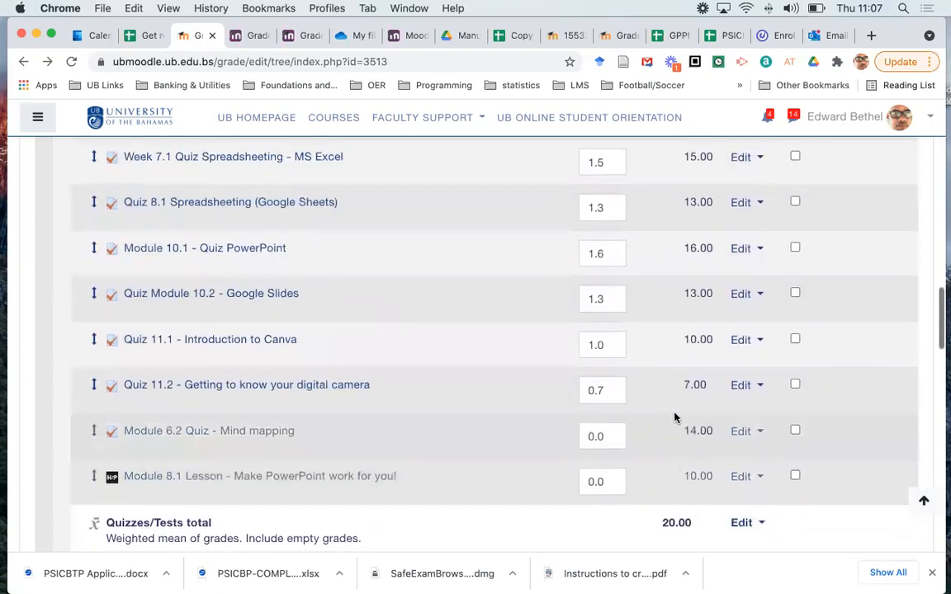
scroll(674, 417, up, 4)
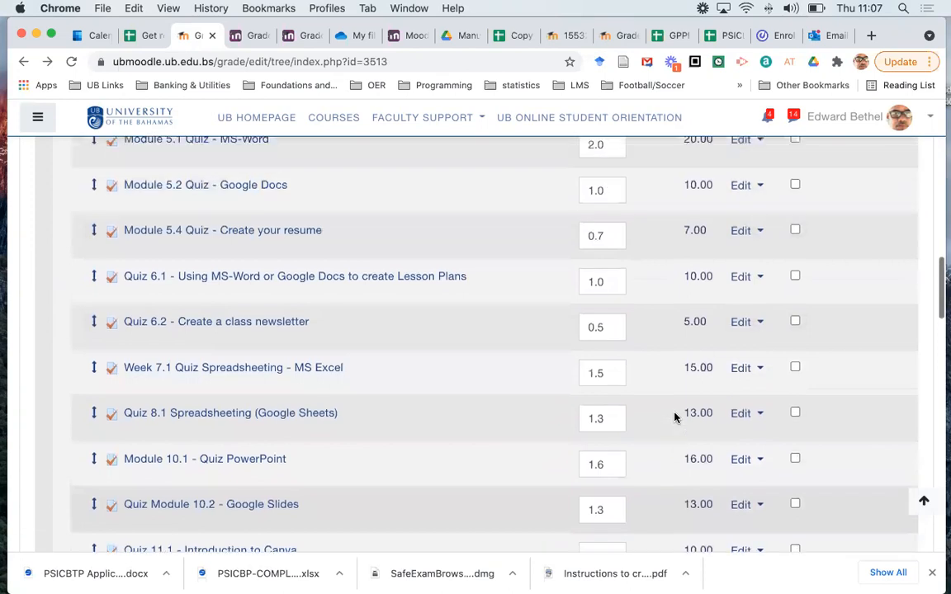
scroll(674, 416, up, 4)
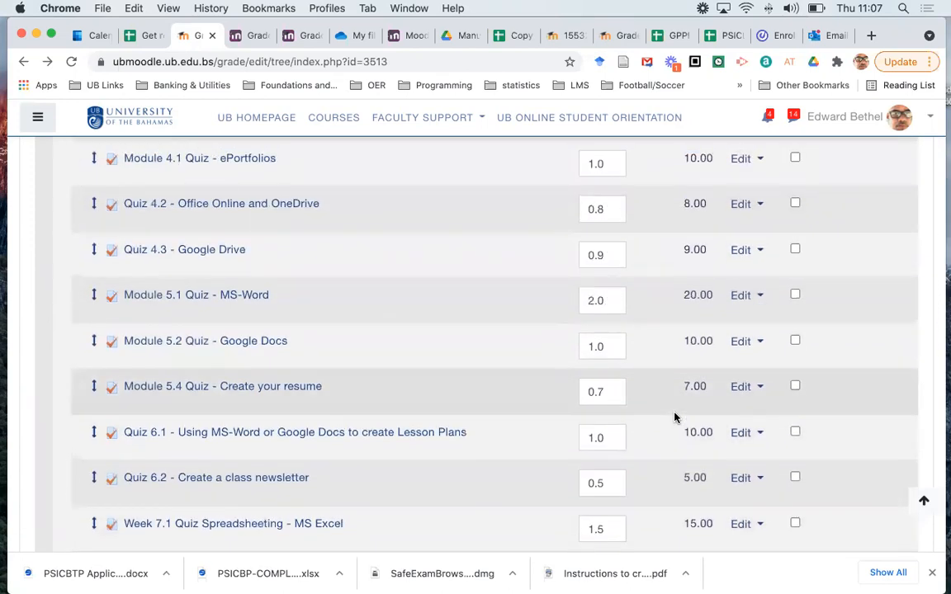
scroll(675, 417, up, 6)
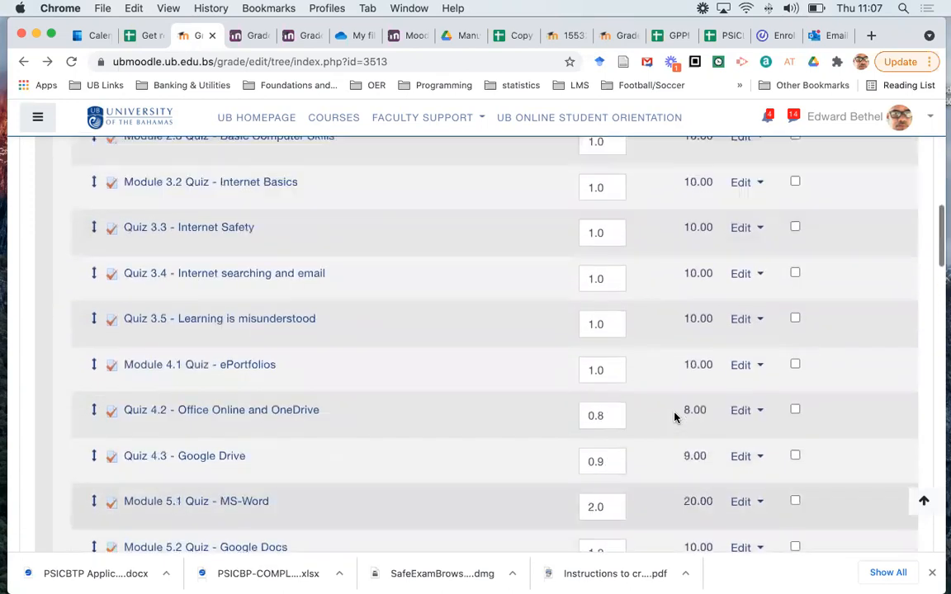
scroll(675, 416, up, 2)
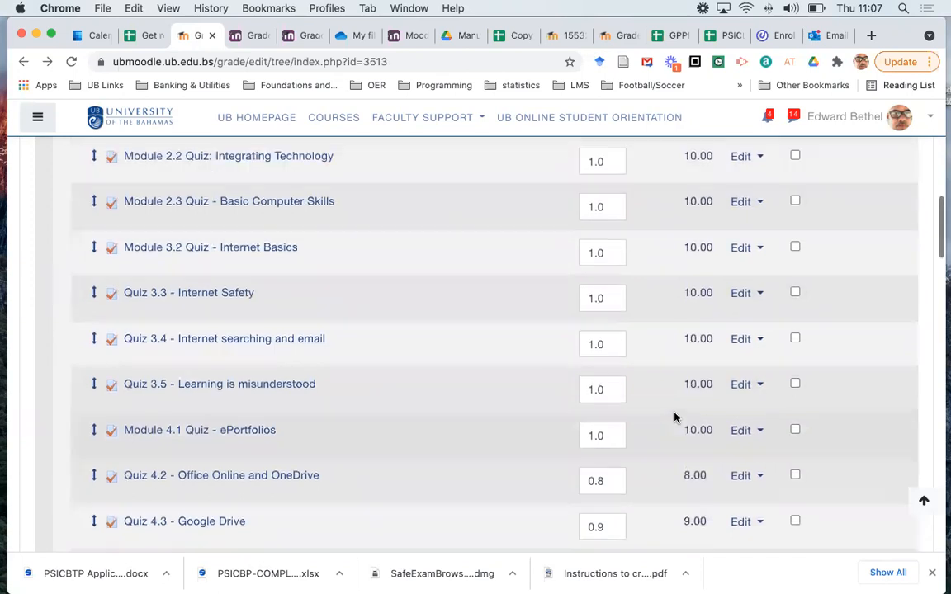
scroll(675, 417, down, 8)
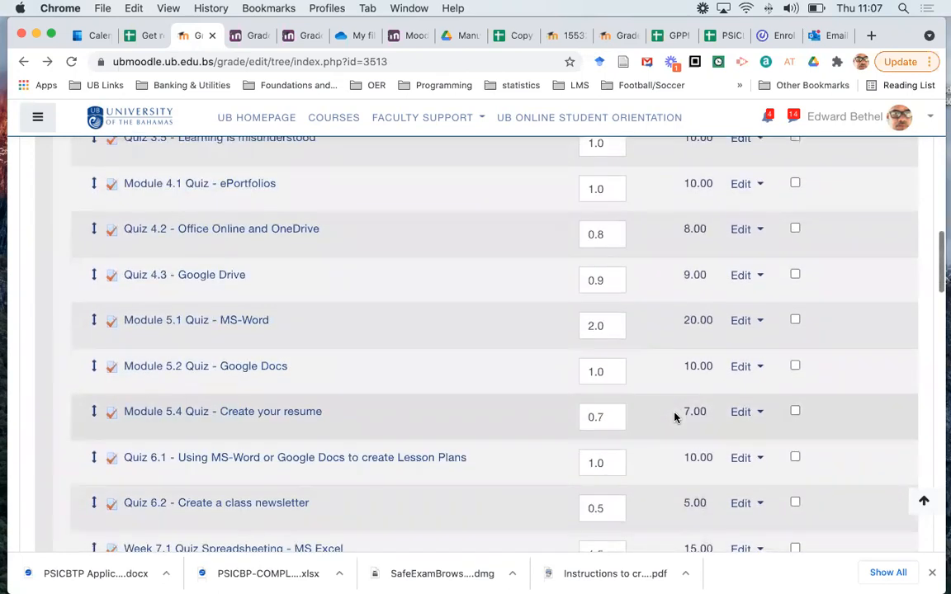
scroll(674, 417, up, 6)
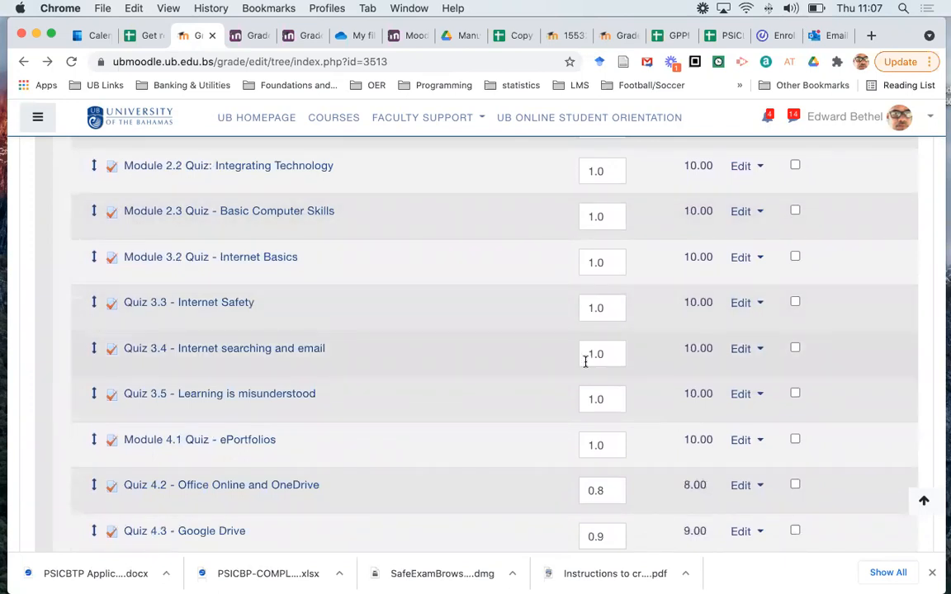
scroll(586, 360, up, 4)
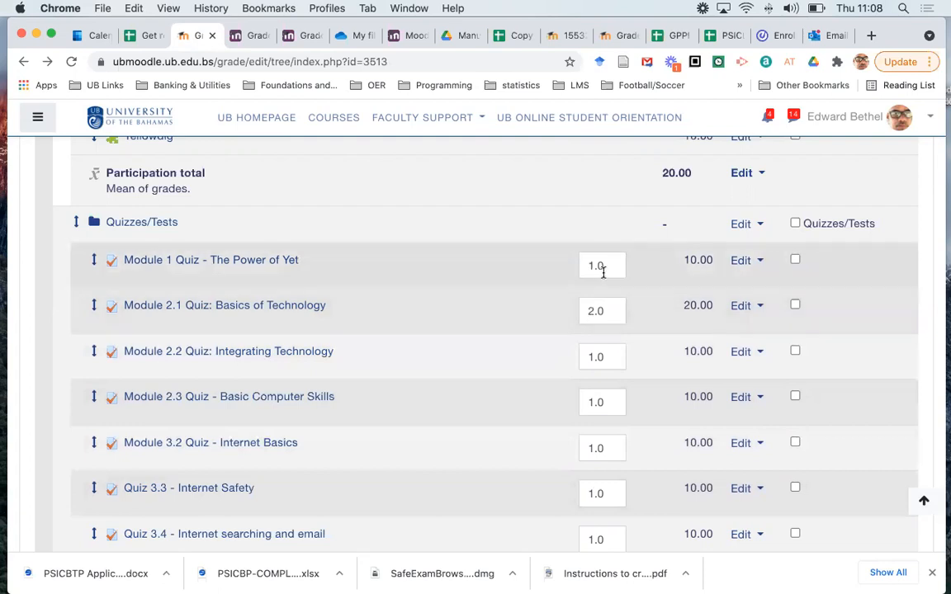
- Review the quiz weights down to the Quizzes/Tests total and its aggregation method, and return to the Participation category
scroll(603, 355, down, 6)
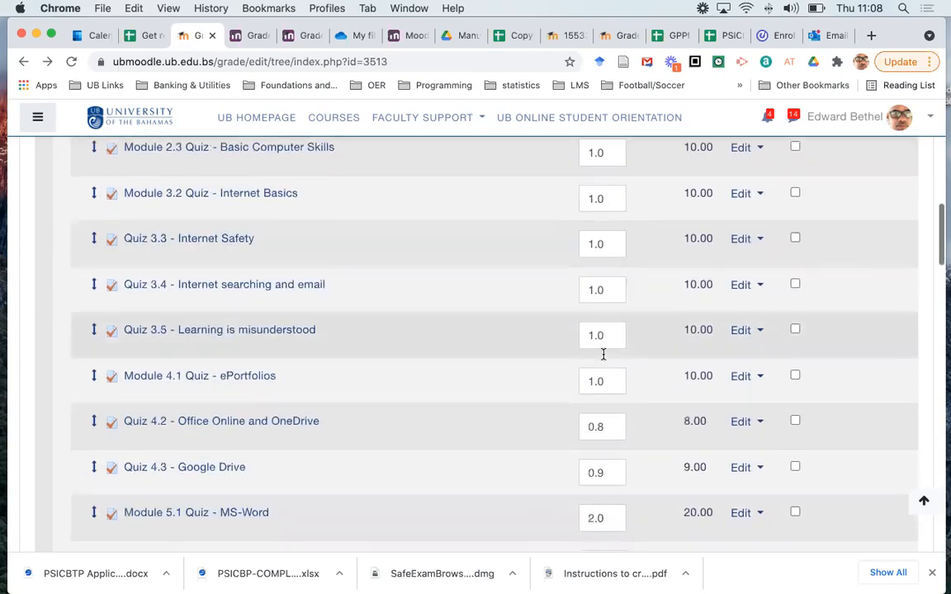
scroll(603, 357, down, 3)
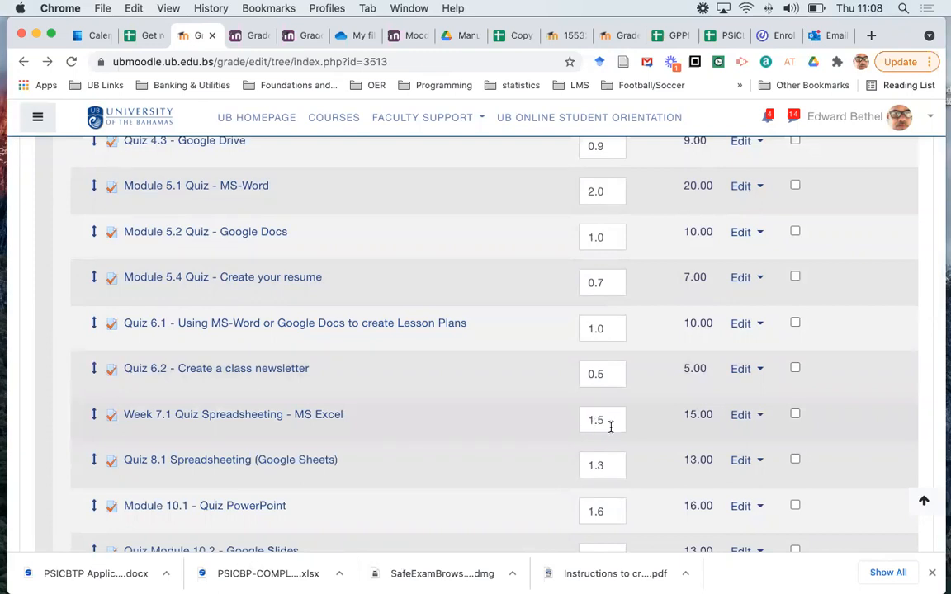
scroll(607, 443, down, 8)
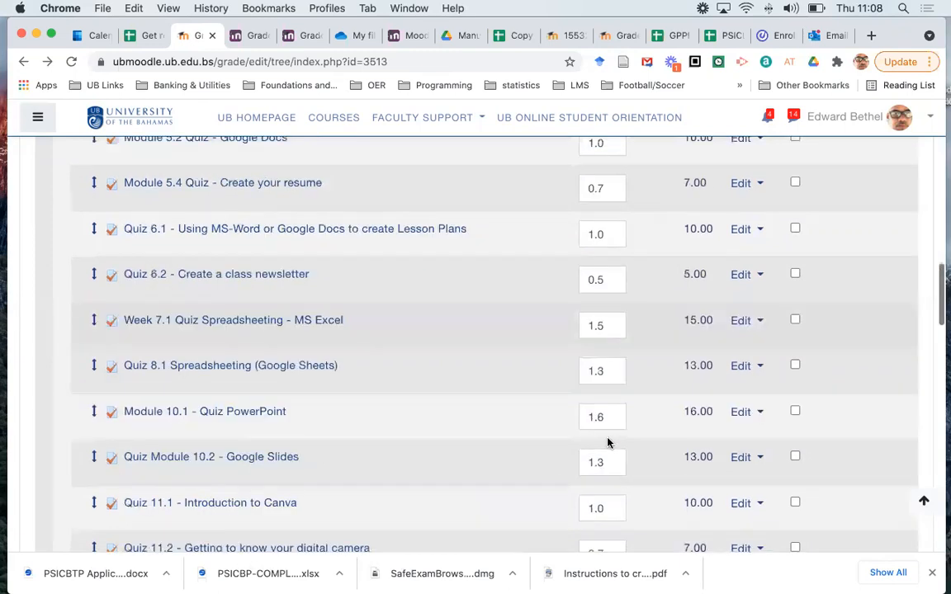
scroll(607, 439, down, 2)
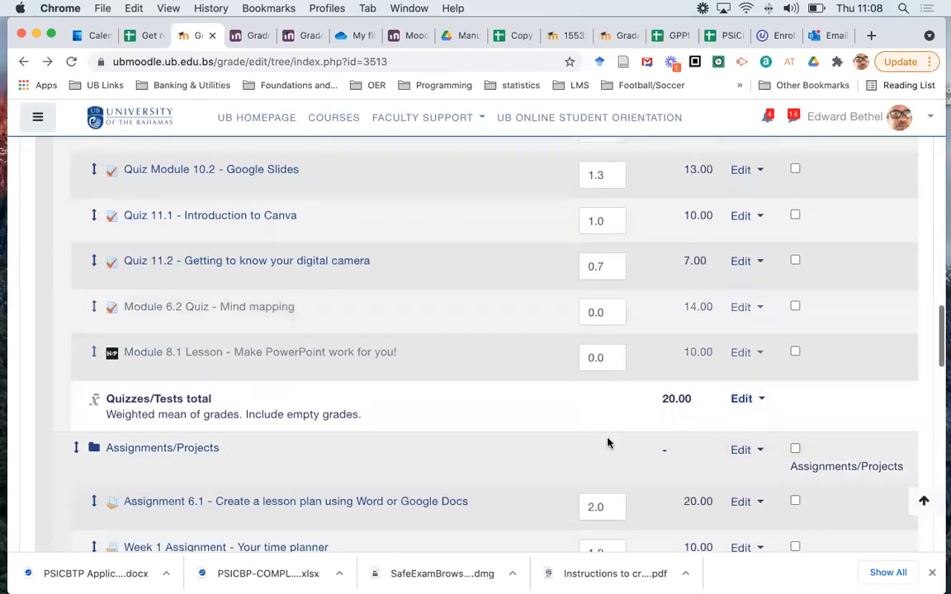
scroll(607, 443, up, 1)
scroll(607, 443, up, 2)
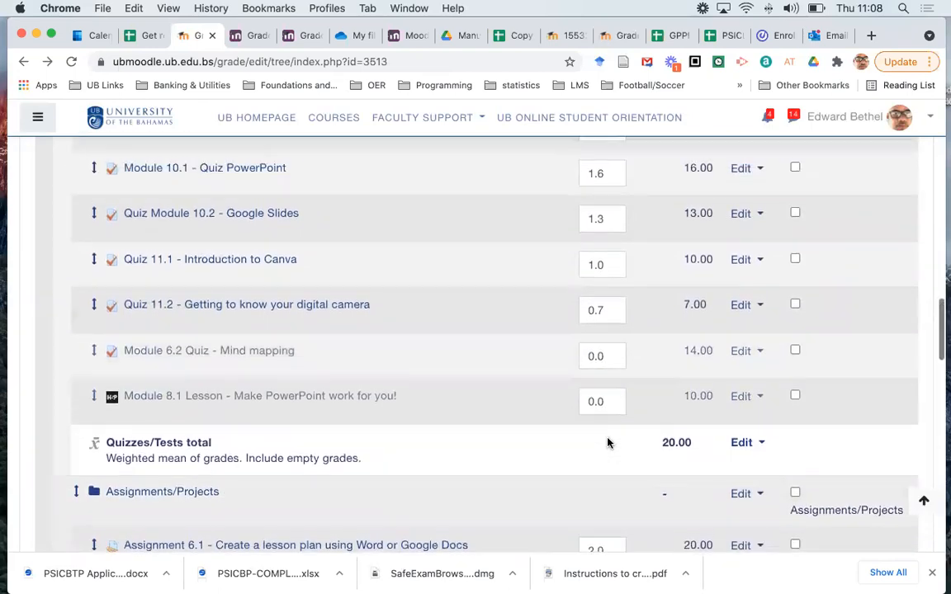
scroll(607, 443, up, 2)
scroll(608, 443, up, 15)
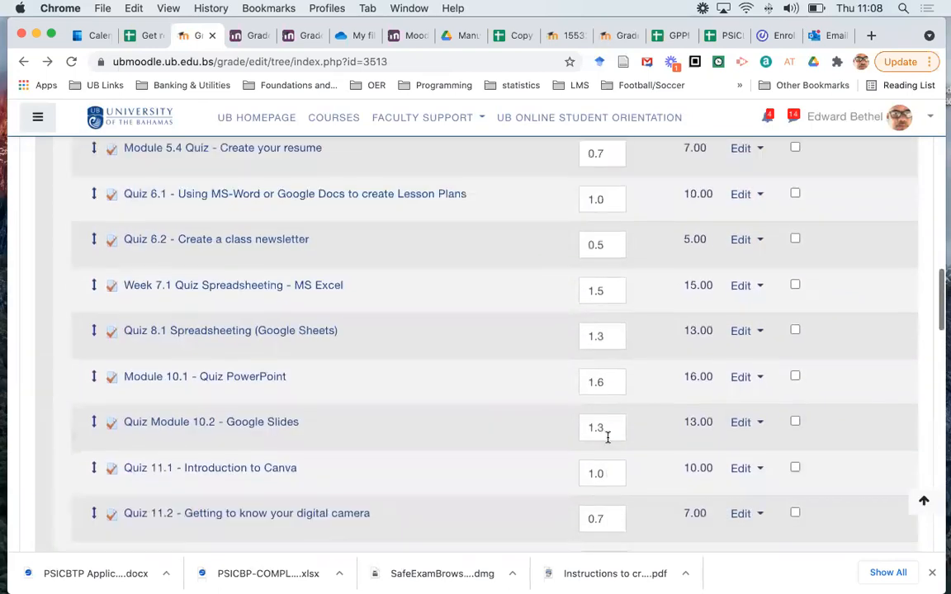
scroll(607, 440, up, 7)
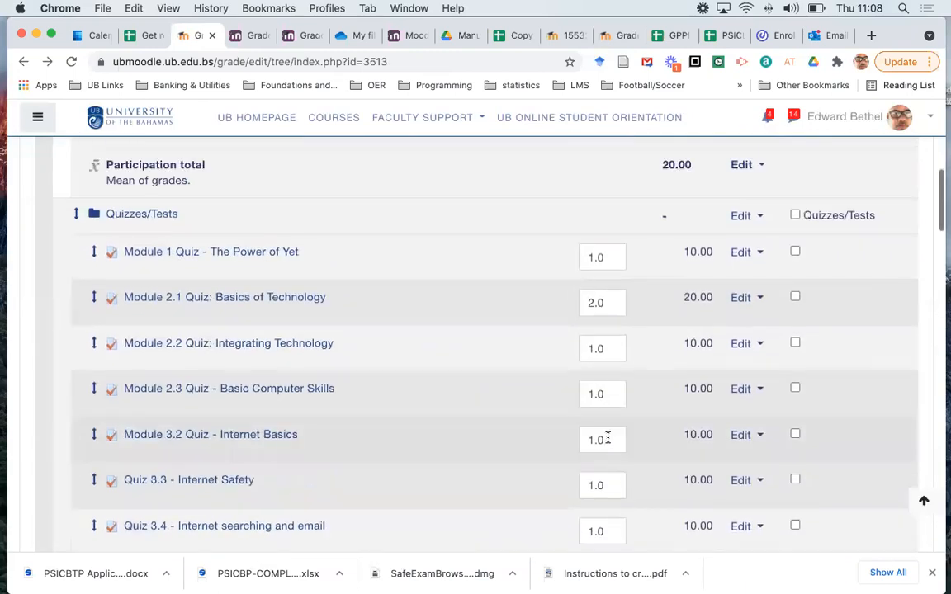
scroll(611, 438, down, 1)
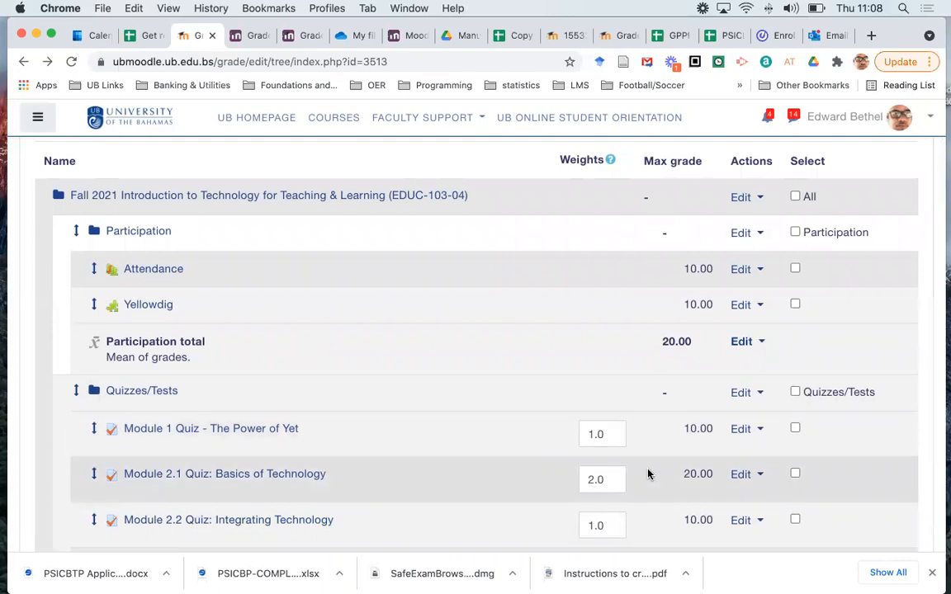
- Examine the zero weights of the greyed-out Module 6.2 and 8.1 items, the Quizzes/Tests total and the first Assignments/Projects weights
scroll(648, 473, down, 15)
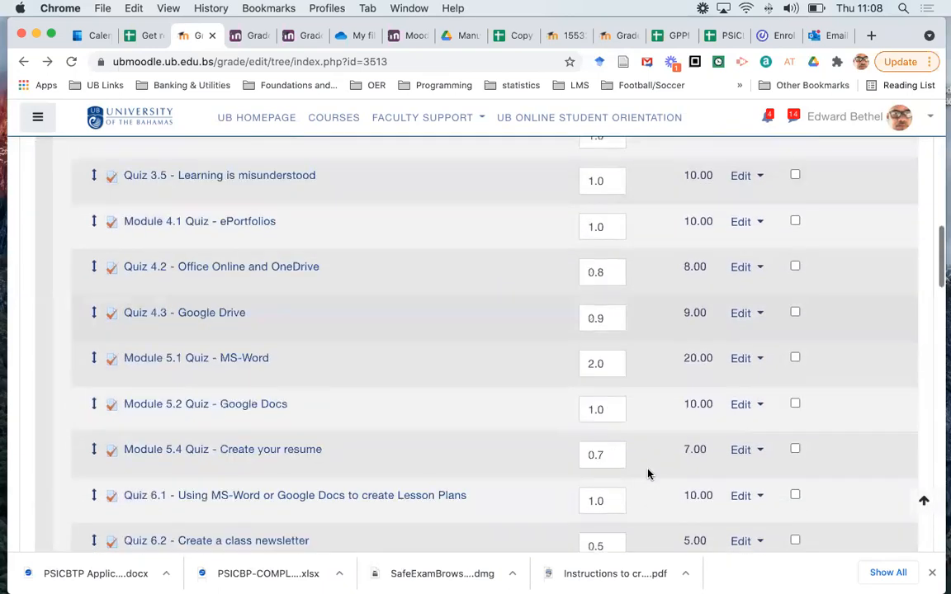
scroll(648, 474, down, 10)
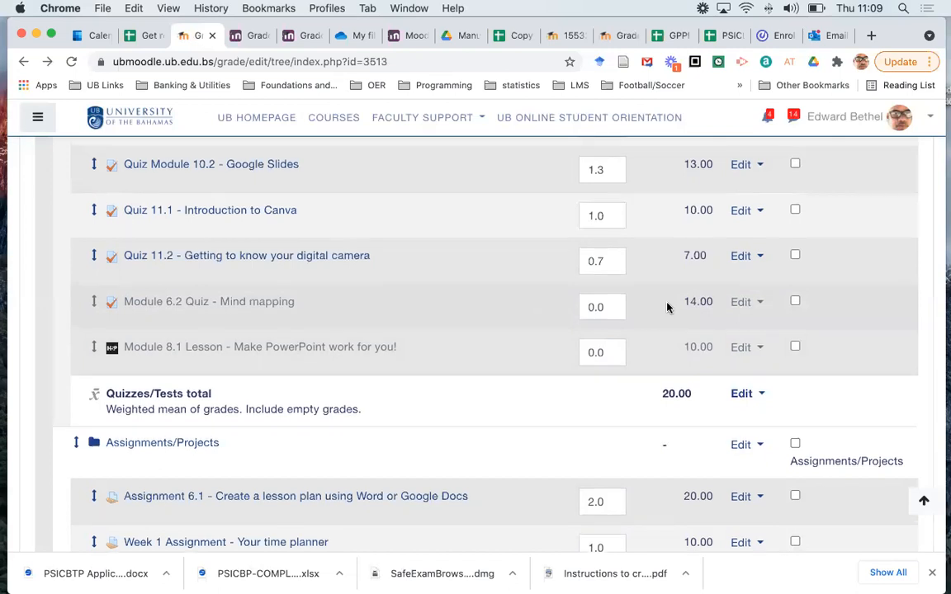
scroll(667, 307, up, 5)
scroll(667, 307, down, 3)
scroll(667, 307, down, 2)
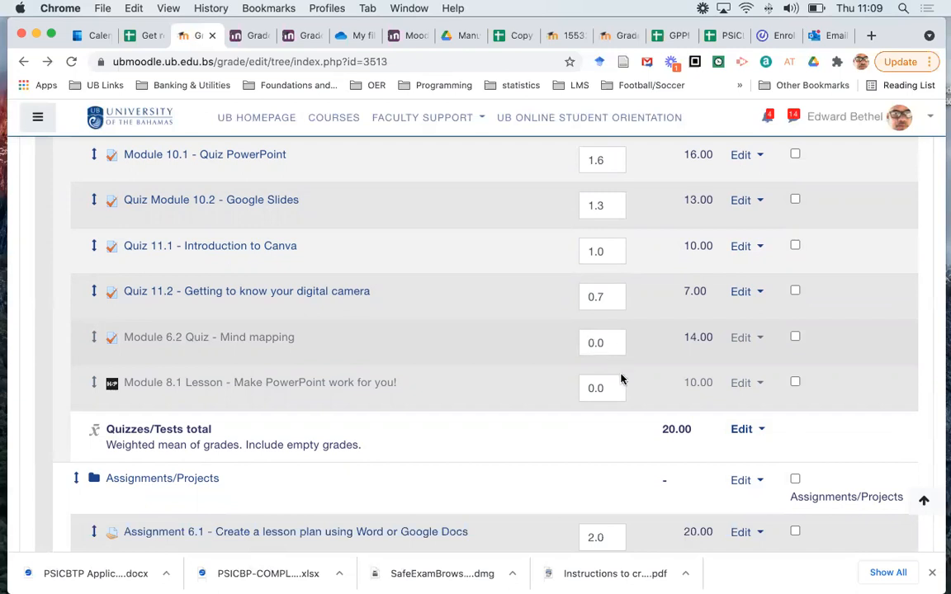
scroll(620, 376, down, 5)
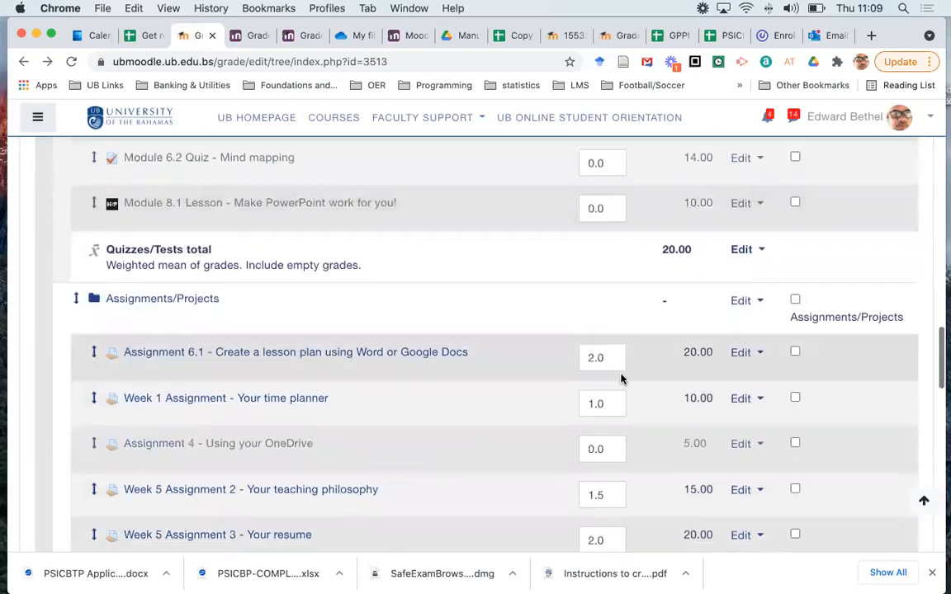
scroll(661, 386, up, 2)
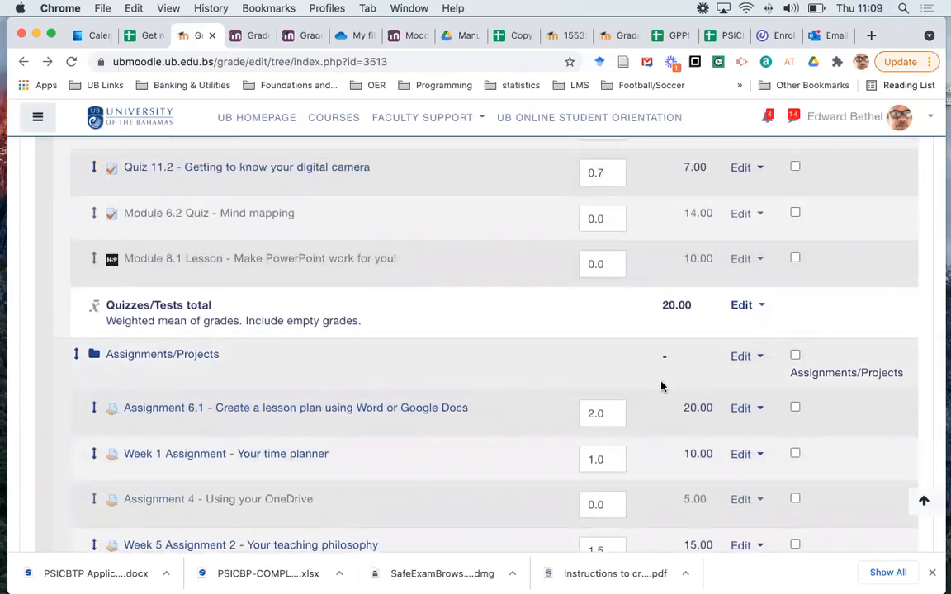
scroll(662, 385, up, 3)
scroll(661, 386, up, 10)
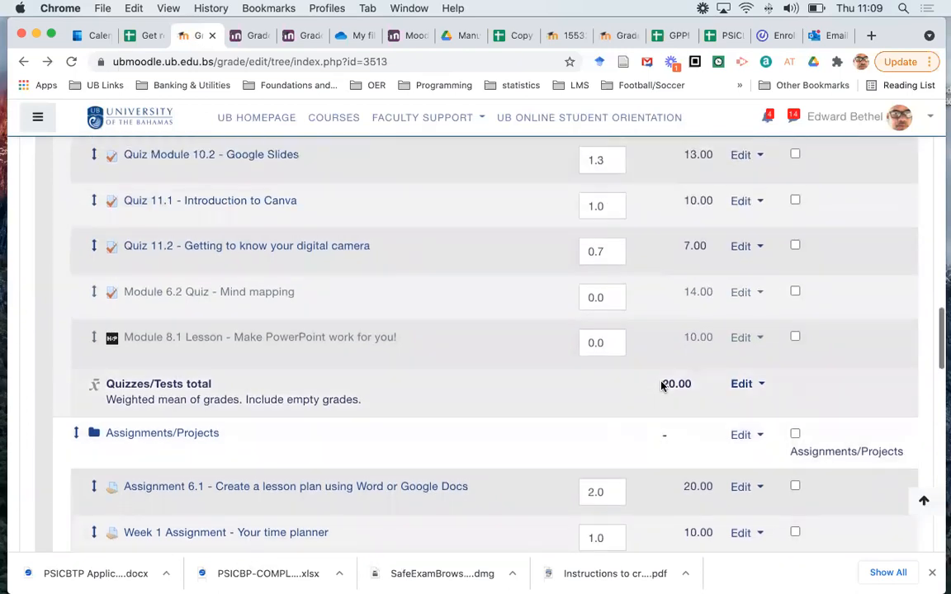
scroll(661, 386, up, 3)
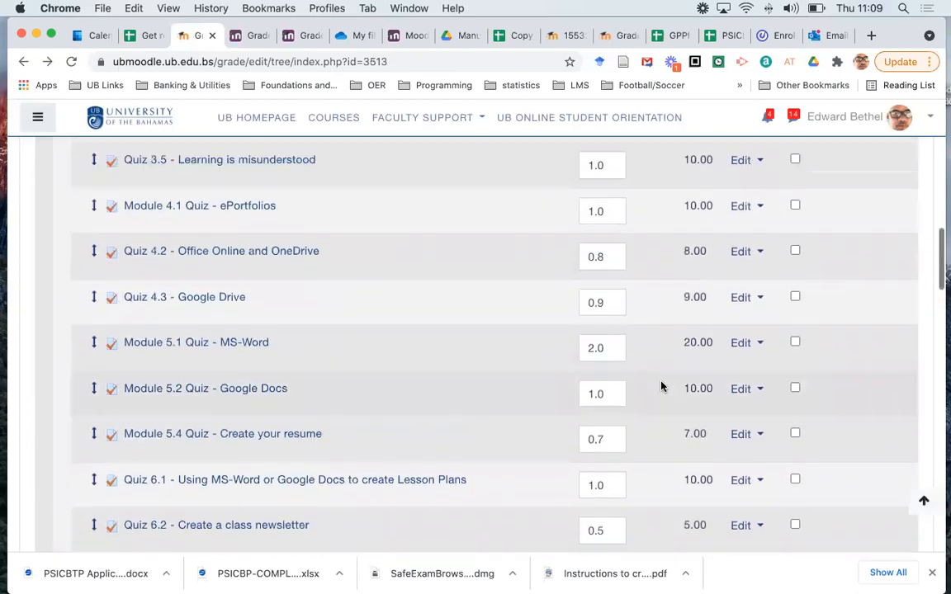
scroll(661, 386, up, 3)
scroll(661, 385, up, 5)
scroll(661, 386, up, 4)
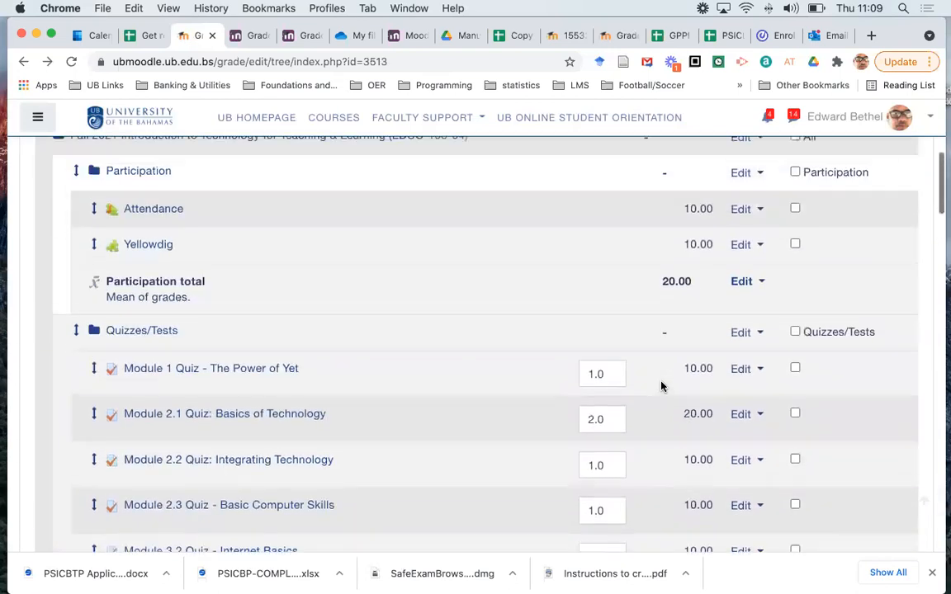
- Compare the Quizzes/Tests weights with their maximum grades, from Module 1 Quiz down to the first Assignments/Projects items
scroll(661, 386, down, 5)
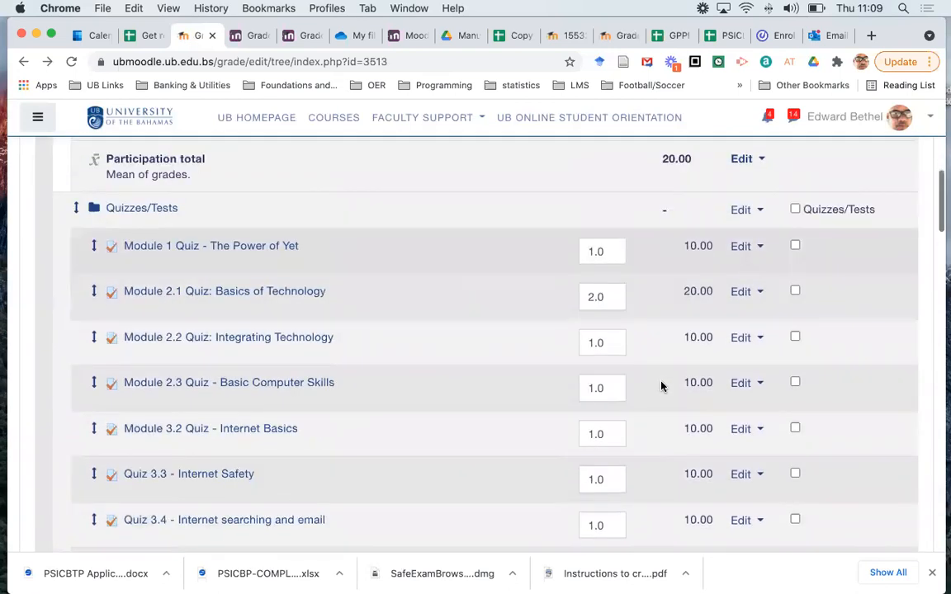
scroll(661, 386, down, 4)
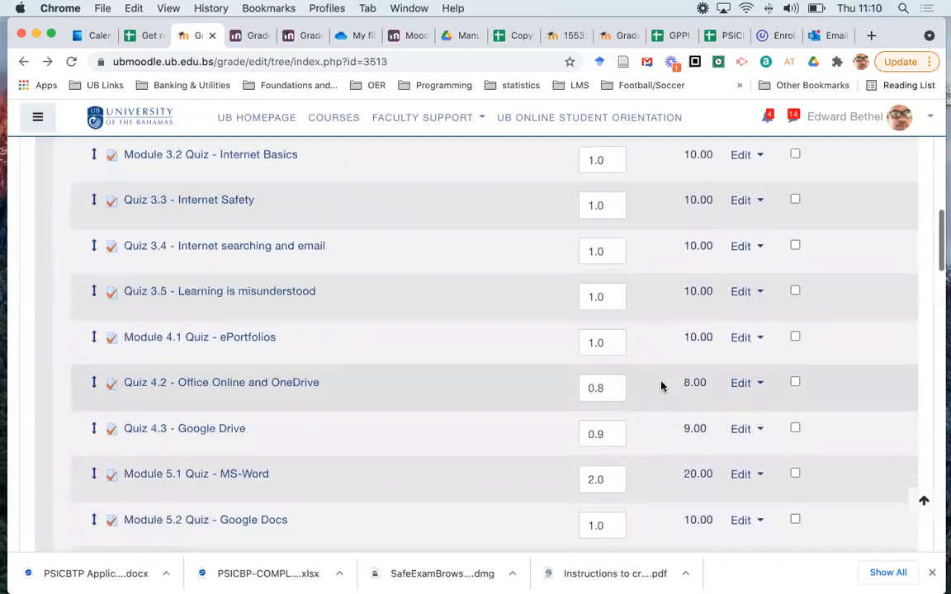
scroll(662, 386, up, 4)
scroll(661, 385, up, 1)
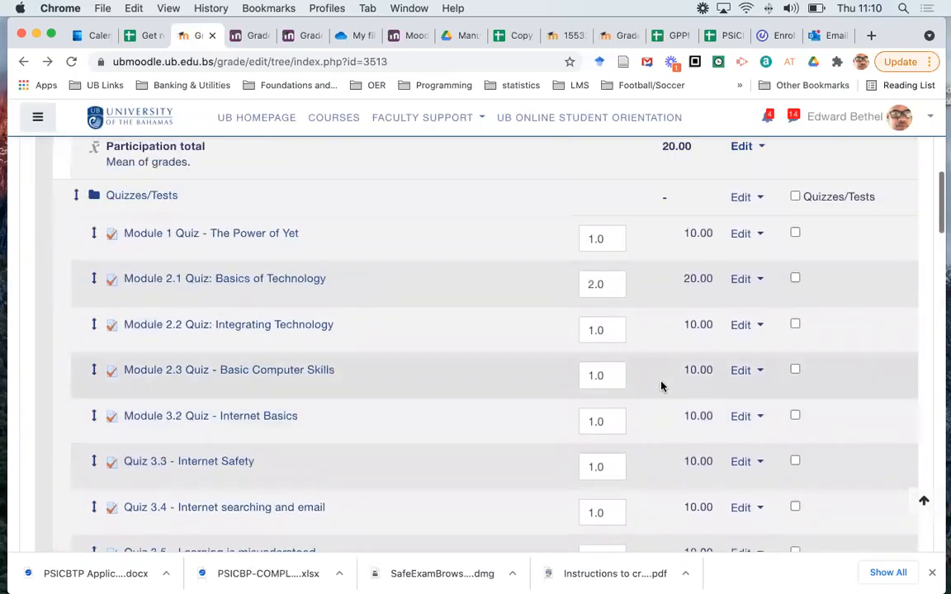
scroll(662, 386, down, 20)
scroll(661, 383, down, 3)
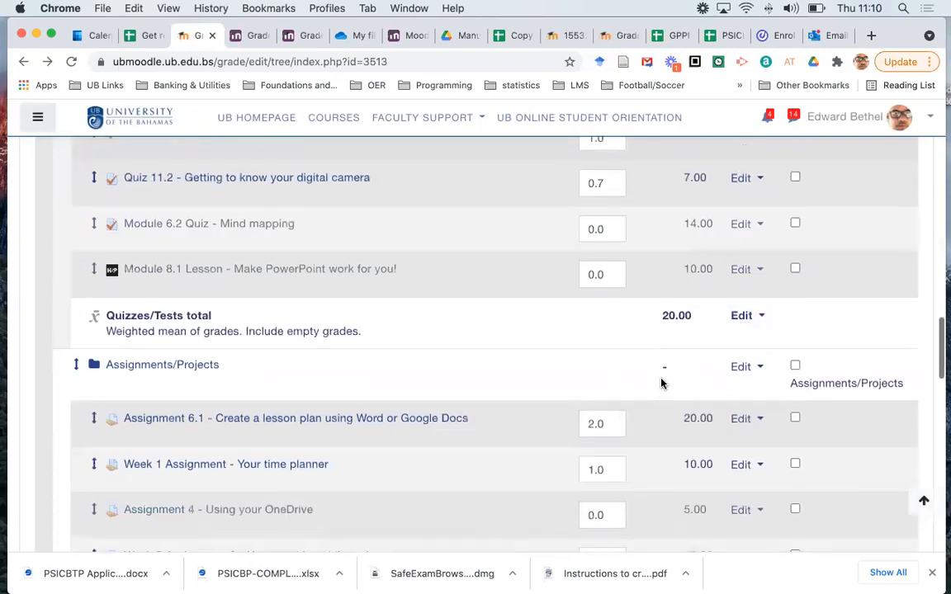
scroll(661, 383, up, 7)
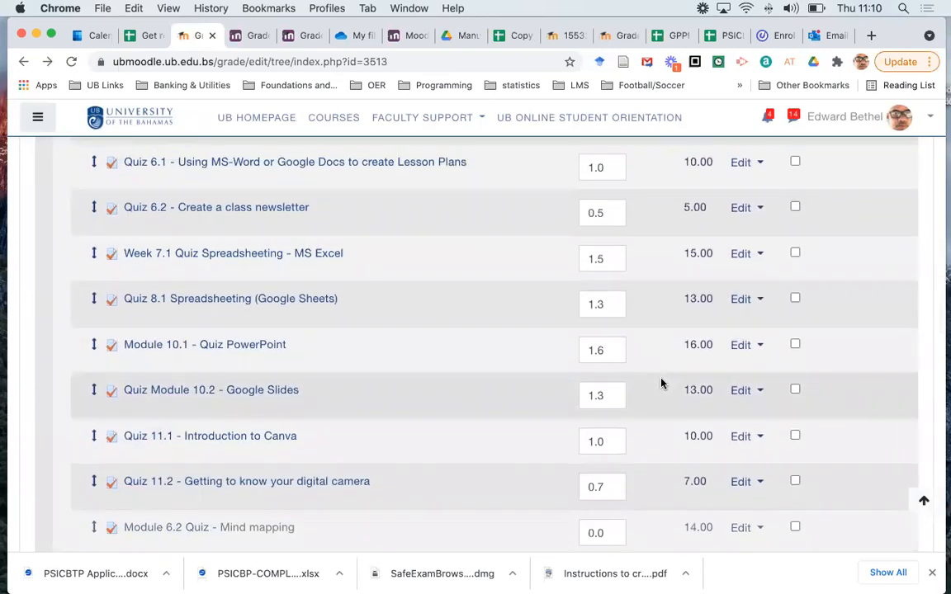
scroll(661, 383, down, 4)
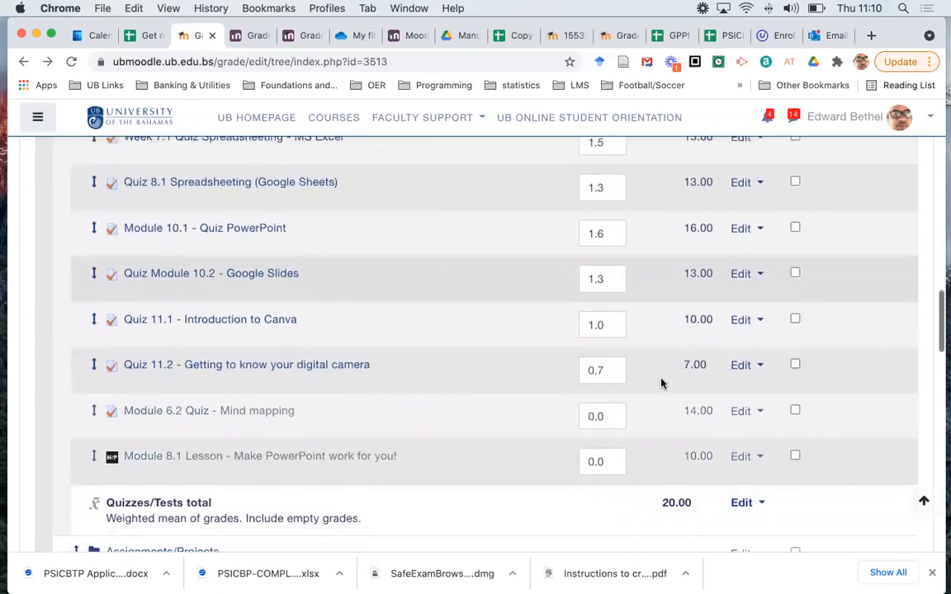
scroll(661, 383, up, 4)
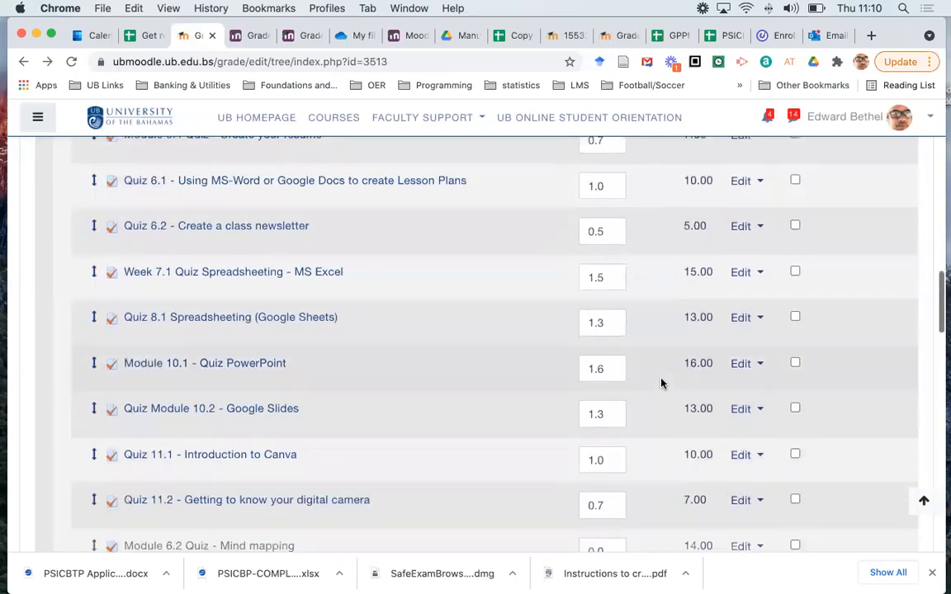
- Examine the Quizzes/Tests total and its aggregation method, rechecking the weights from Module 4.1 Quiz through Module 8.1 Lesson
scroll(661, 383, down, 6)
scroll(661, 383, down, 1)
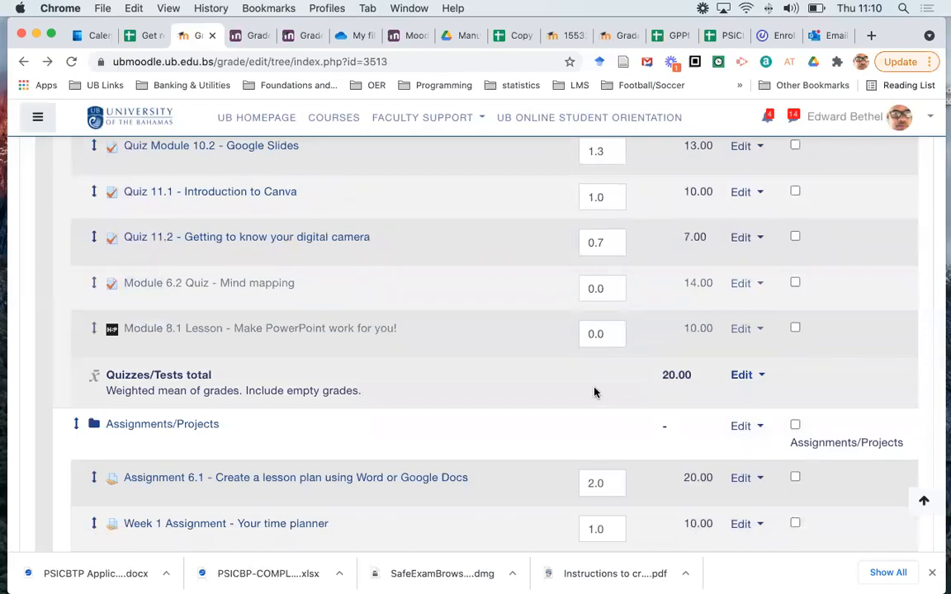
scroll(594, 389, up, 4)
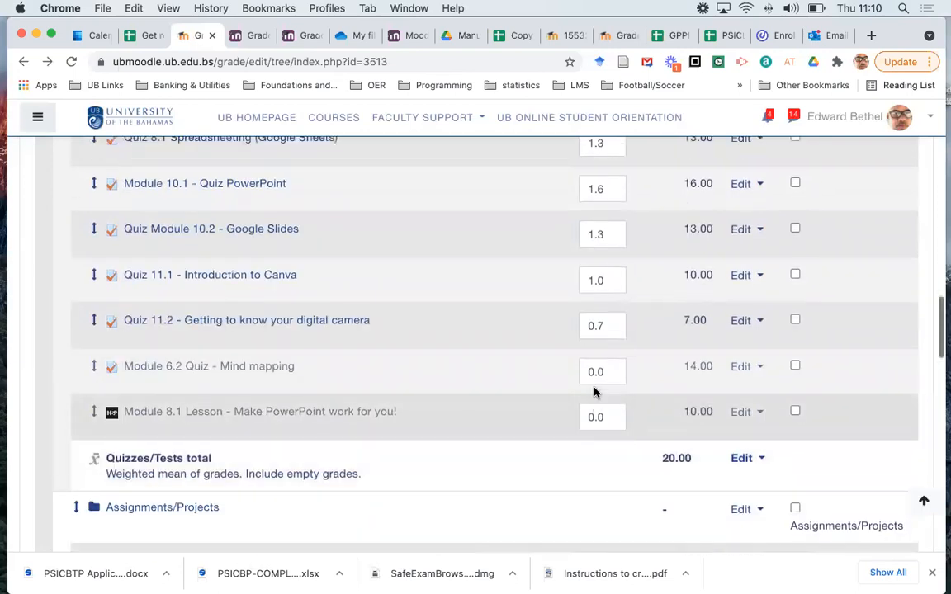
scroll(594, 387, up, 2)
scroll(594, 386, up, 1)
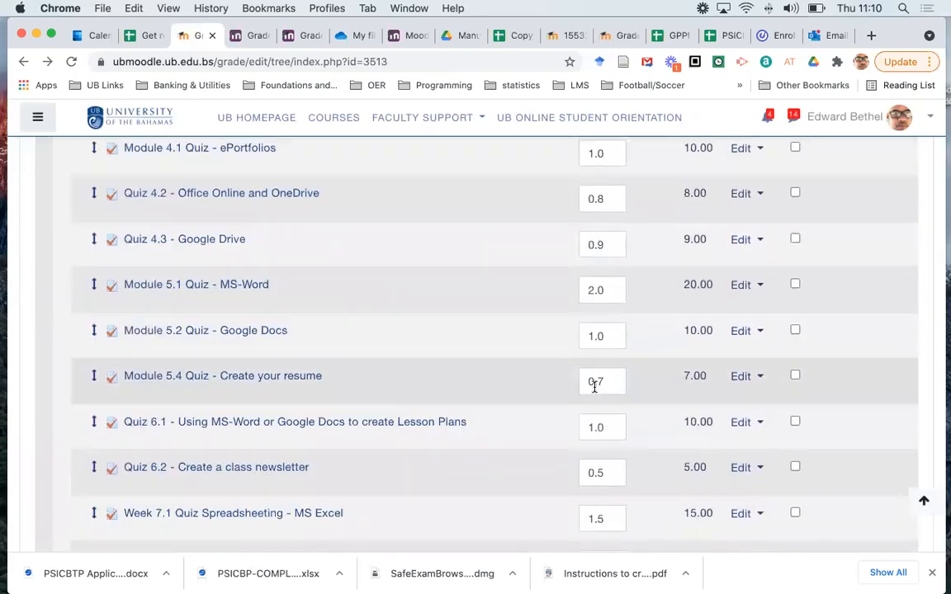
scroll(595, 386, down, 5)
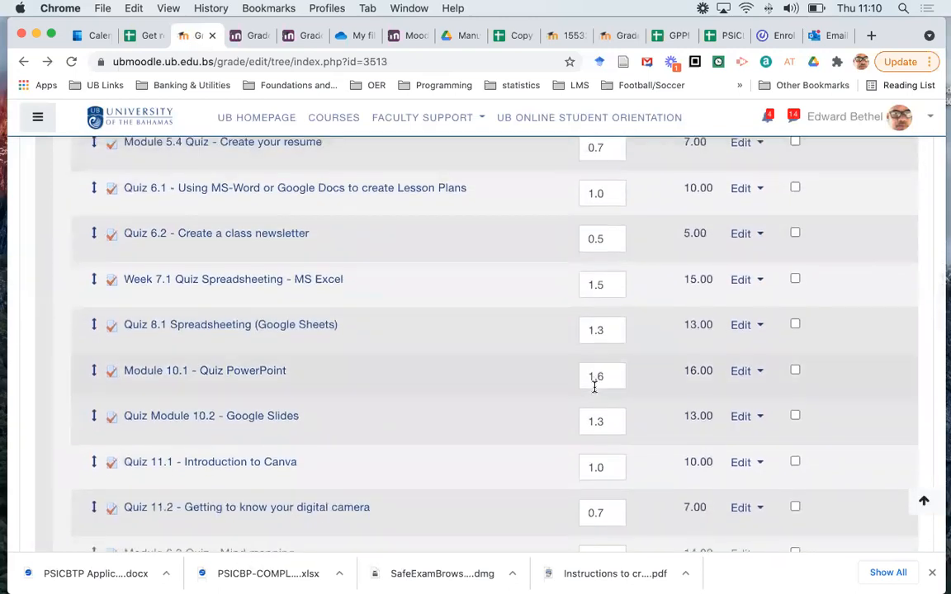
scroll(595, 386, down, 5)
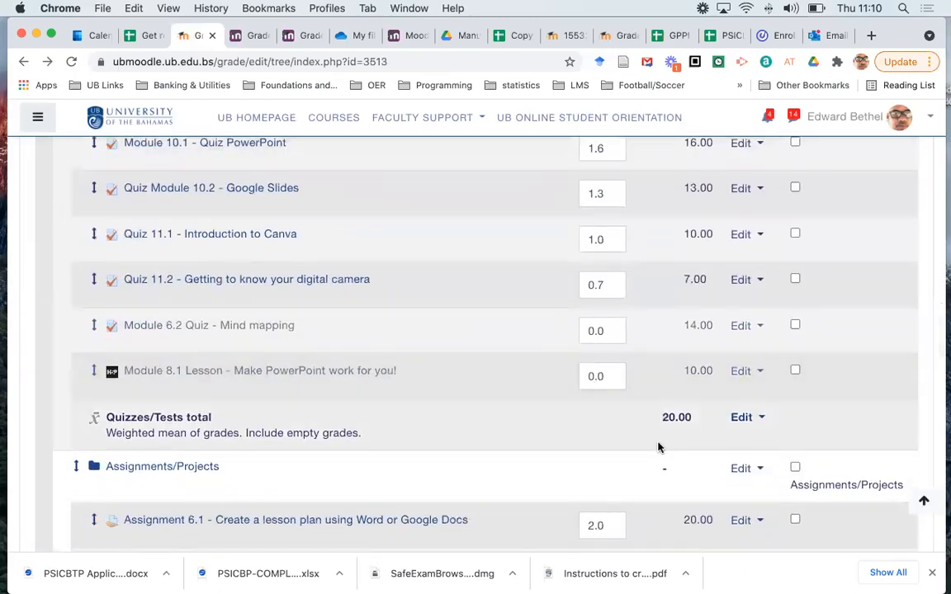
- Examine the Assignments/Projects weights, including the greyed-out items, and continue through the ePortfolio category to the Course total
scroll(658, 446, down, 4)
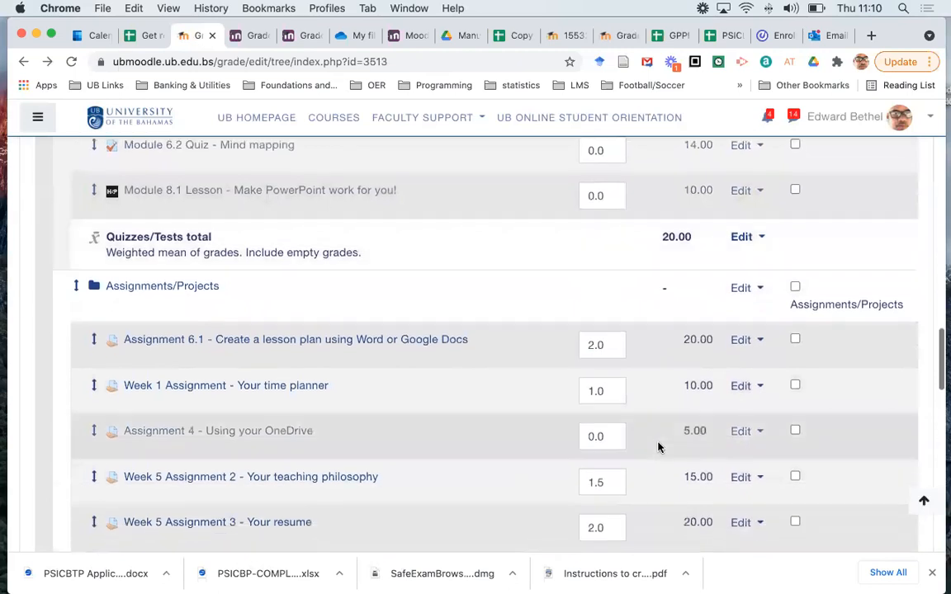
scroll(658, 446, down, 1)
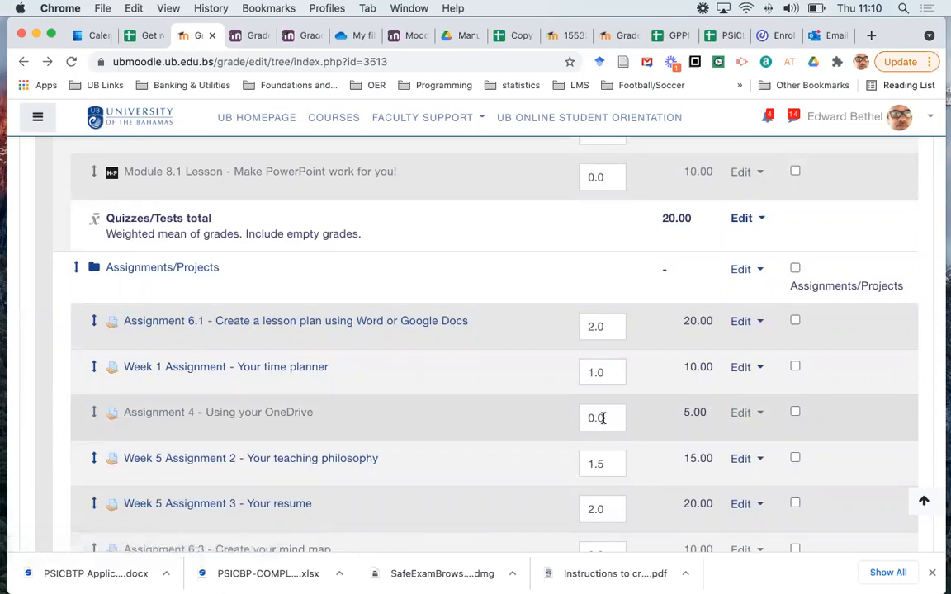
scroll(603, 418, down, 5)
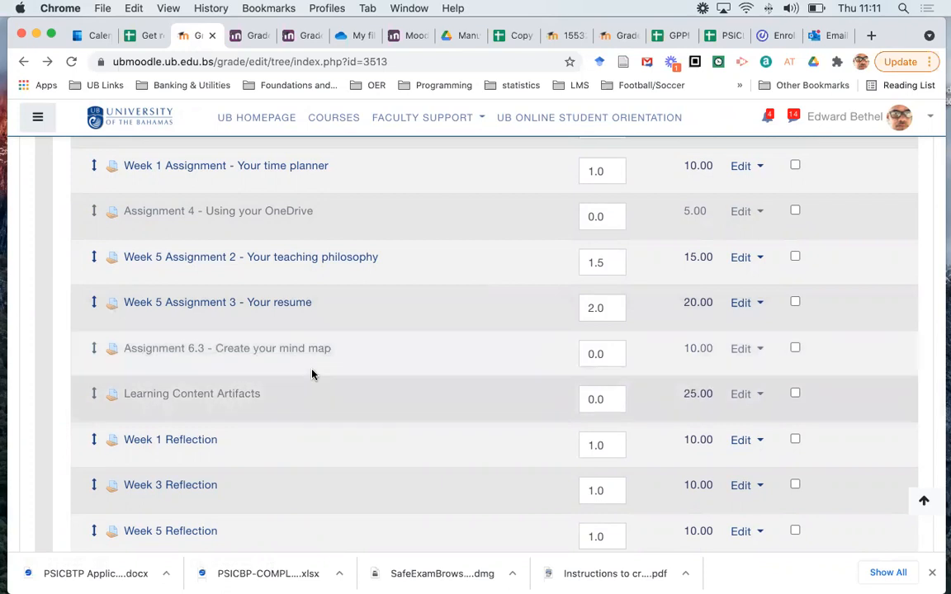
scroll(331, 393, down, 10)
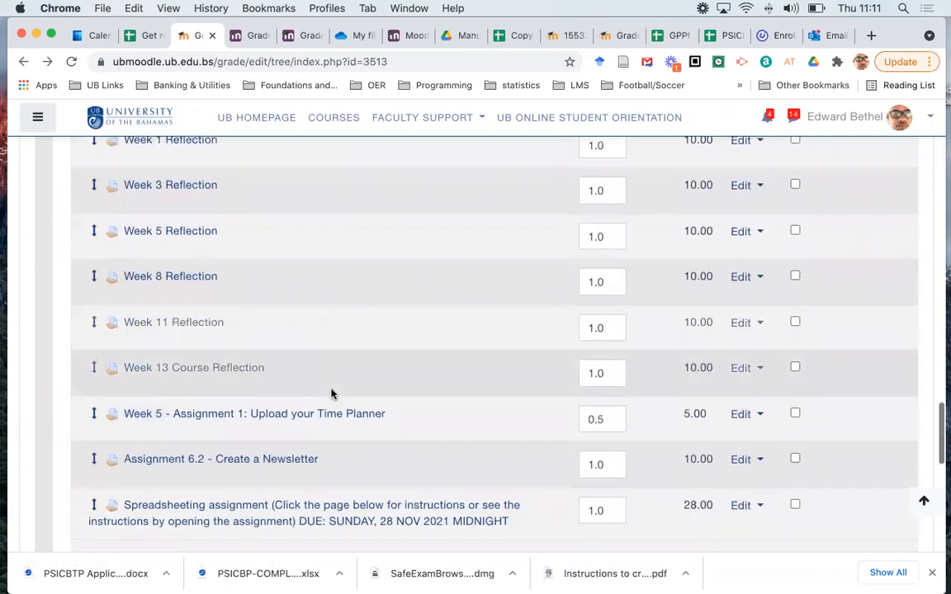
scroll(331, 394, down, 3)
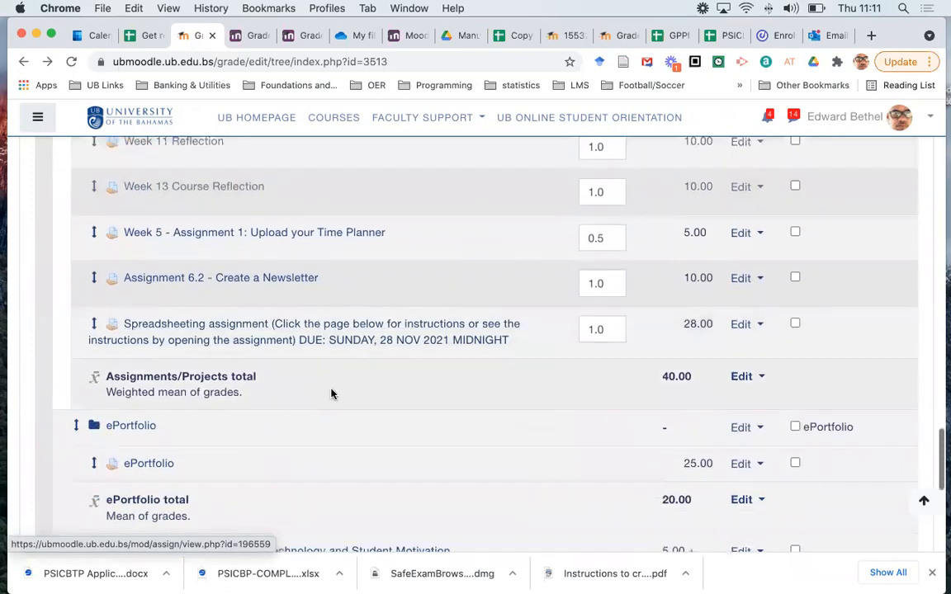
scroll(331, 394, down, 3)
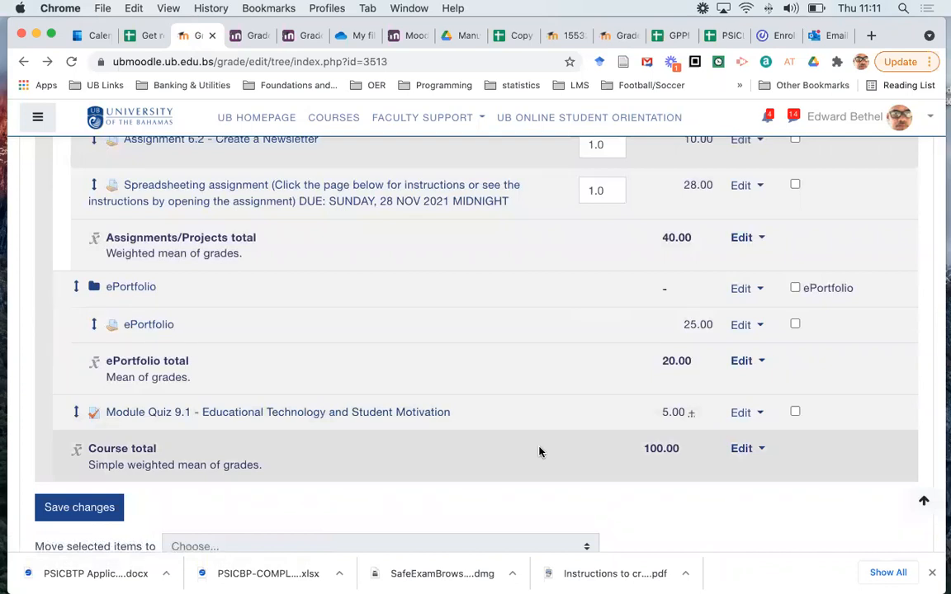
- Return to the Participation category, check its aggregation in the category settings, and leave the settings without saving
scroll(539, 451, up, 15)
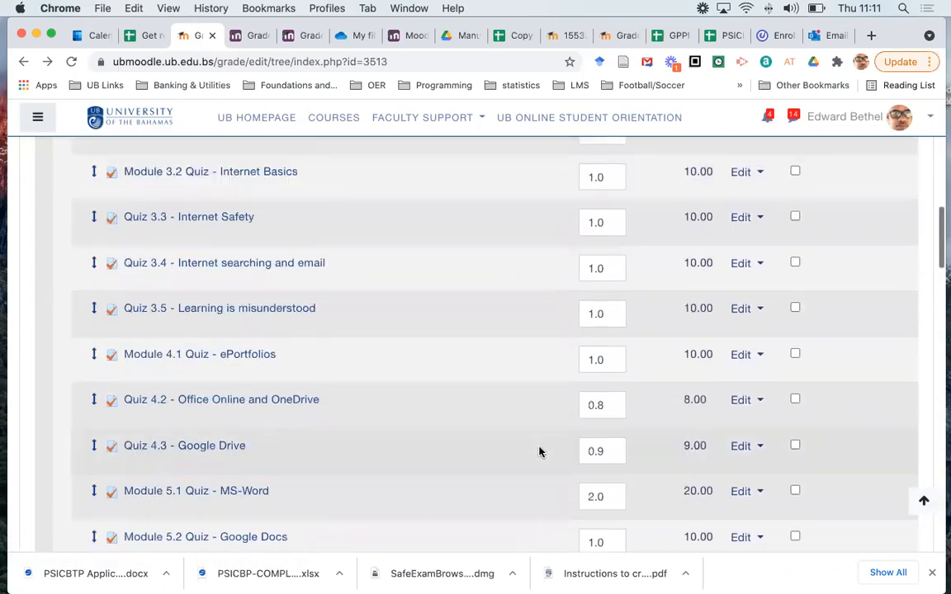
scroll(539, 452, up, 10)
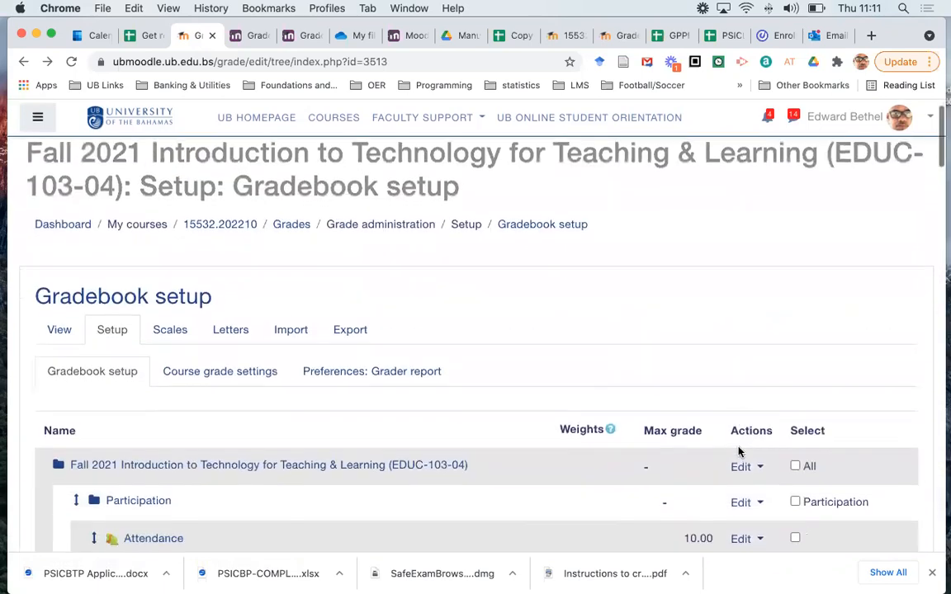
scroll(739, 451, down, 2)
scroll(739, 451, up, 3)
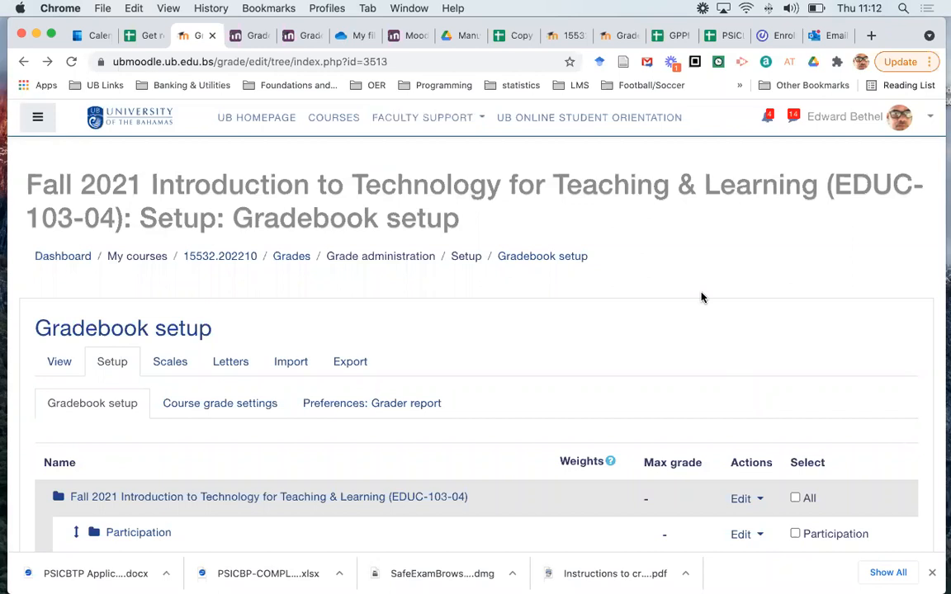
scroll(536, 439, down, 2)
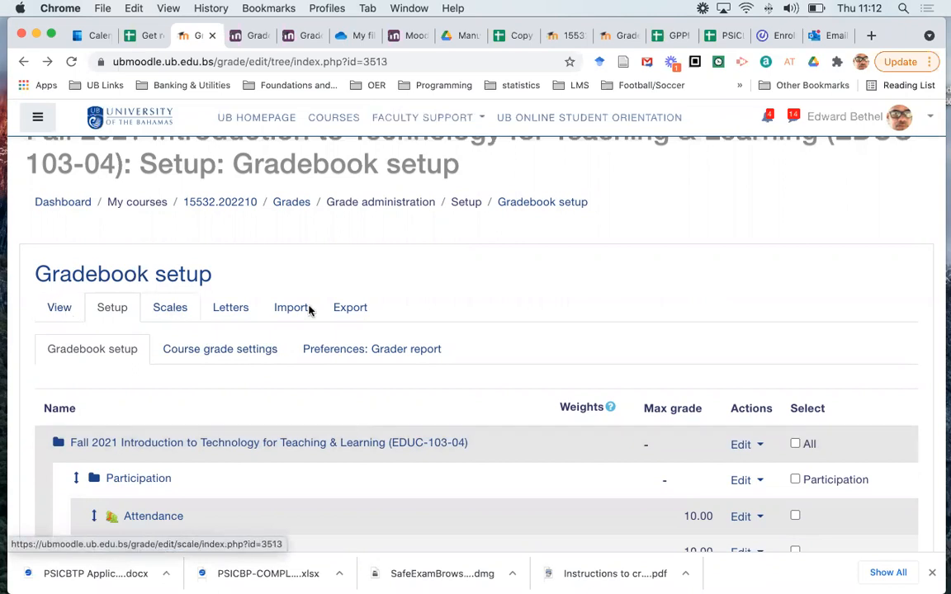
scroll(629, 297, down, 5)
scroll(629, 297, down, 1)
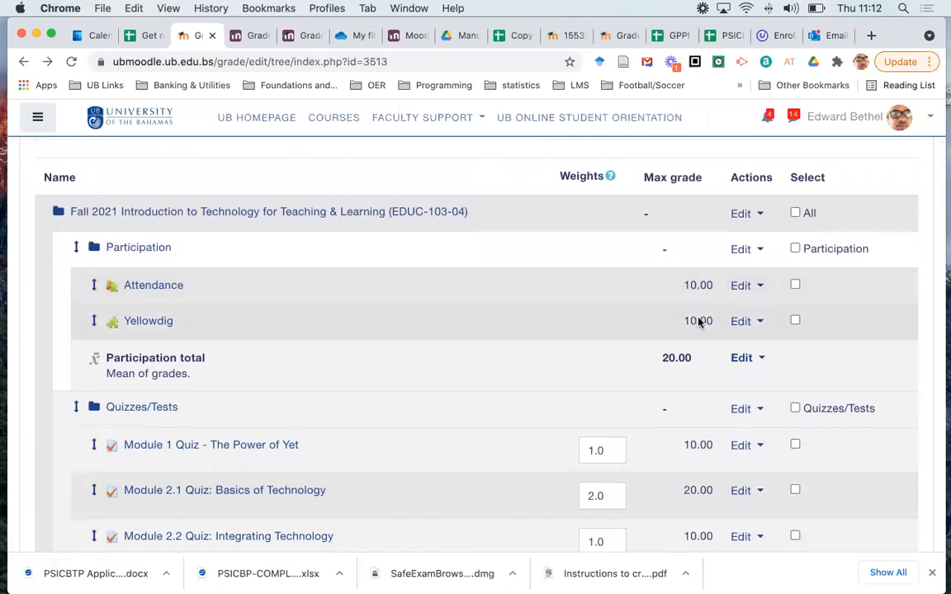
click(740, 251)
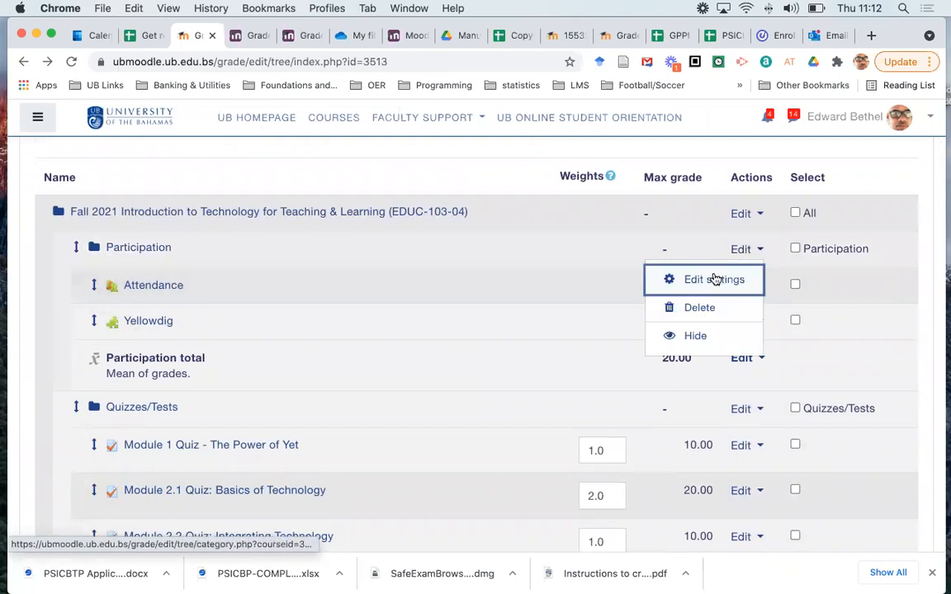
click(715, 280)
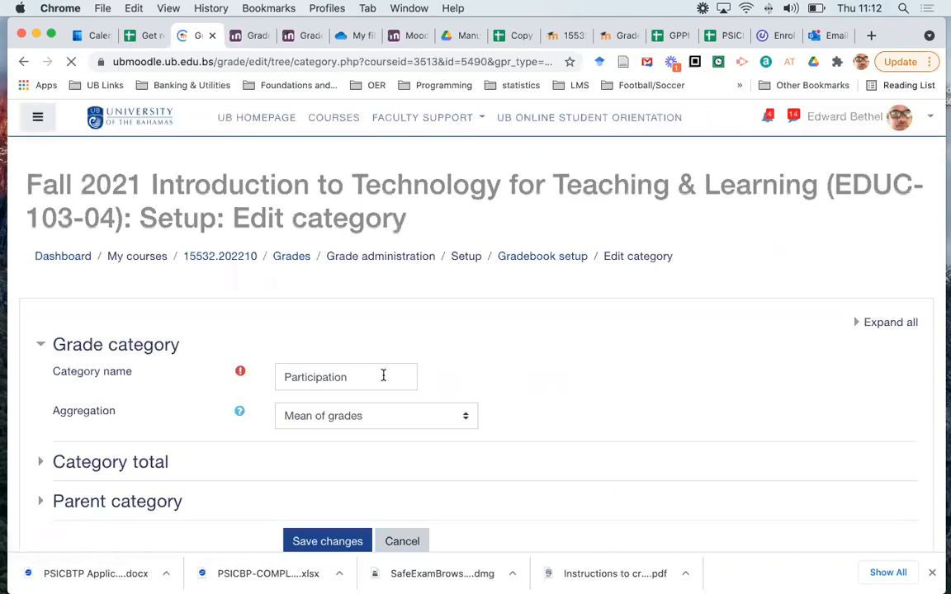
scroll(480, 450, down, 2)
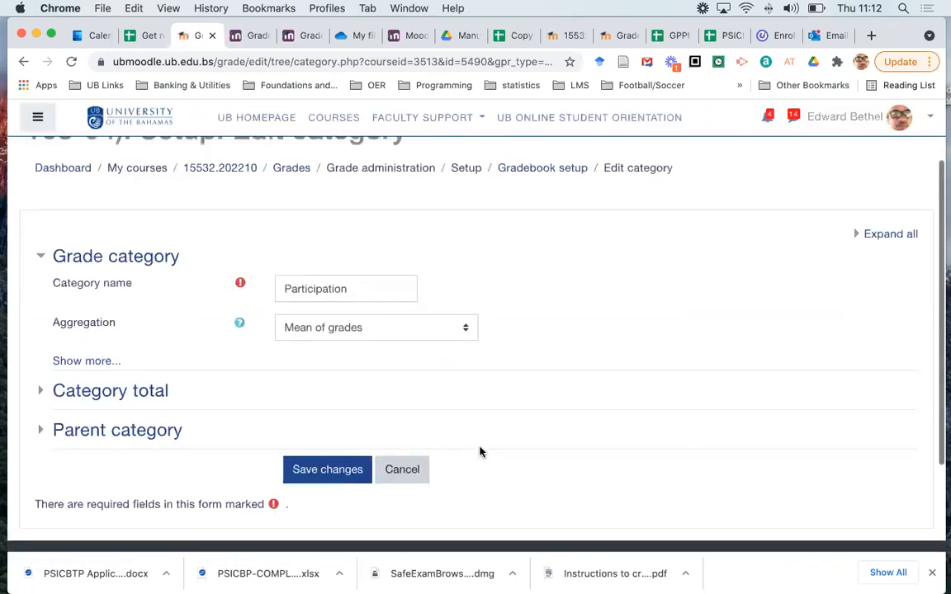
click(402, 470)
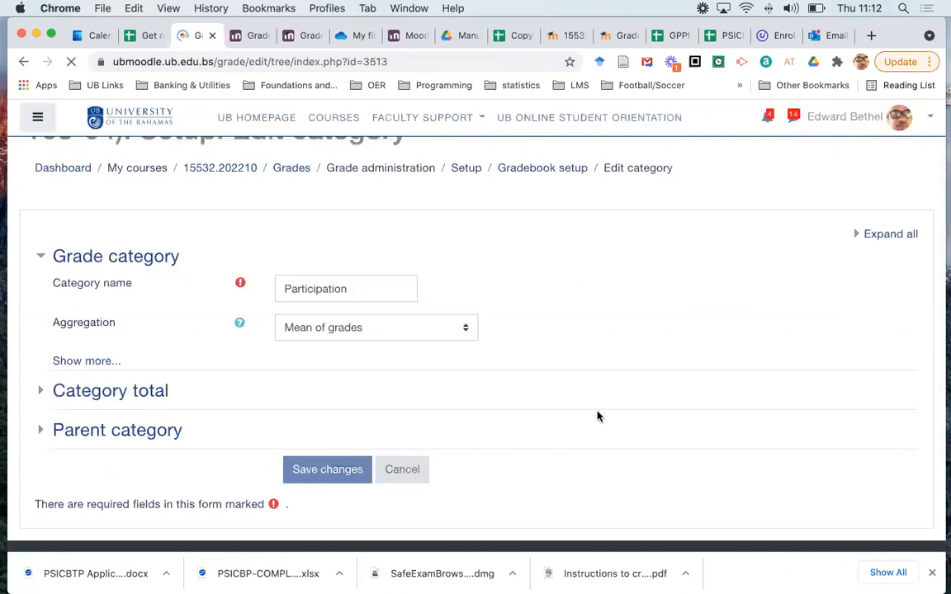
- Review the category items once more from Participation down to the Assignments/Projects reflections, and return to the mid-list quiz weights
scroll(598, 416, down, 10)
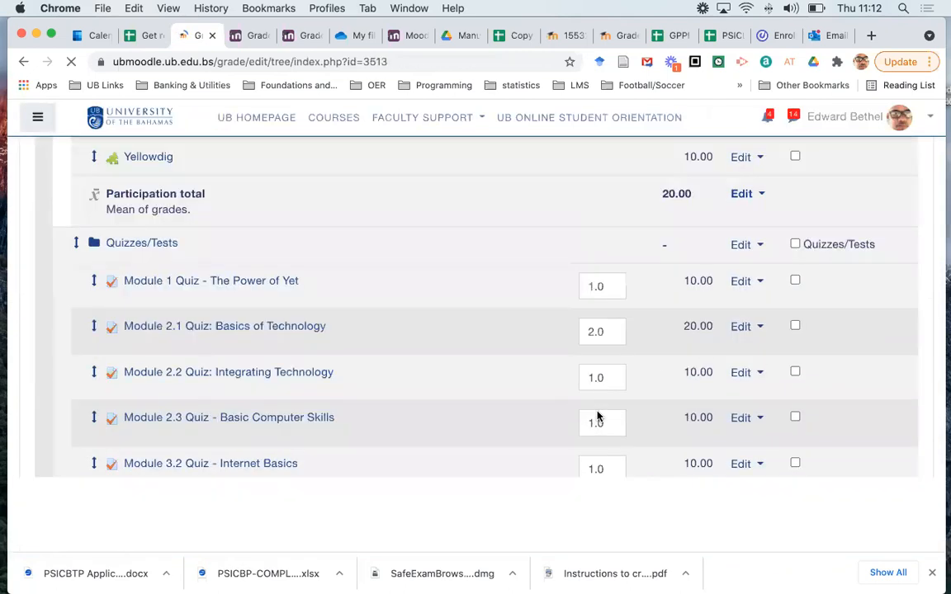
scroll(599, 416, down, 15)
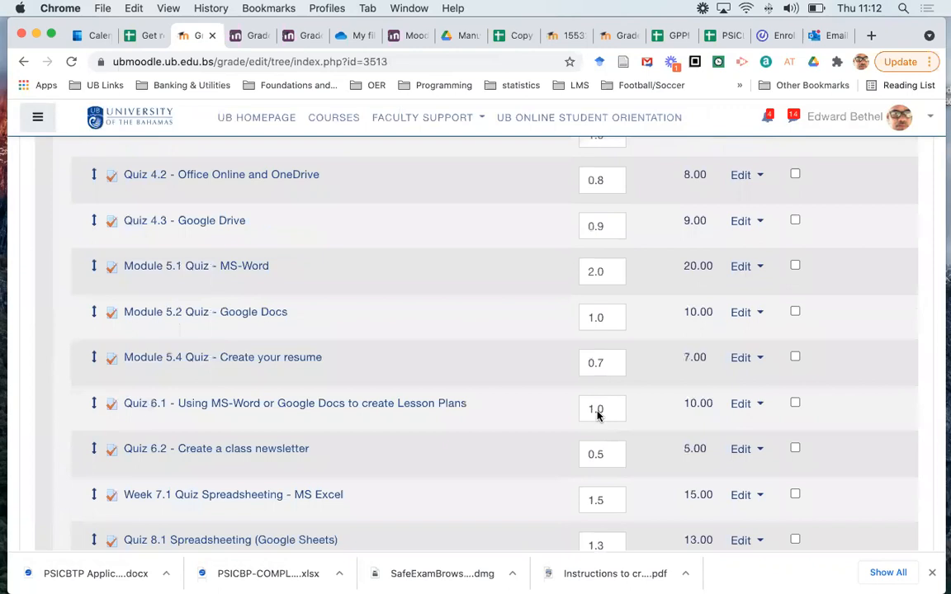
scroll(598, 416, down, 10)
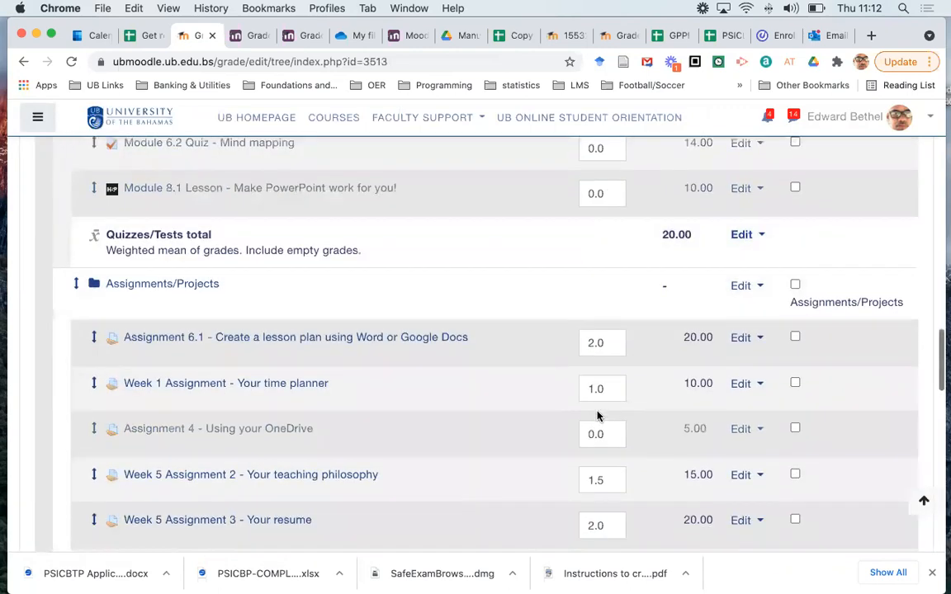
scroll(598, 416, up, 7)
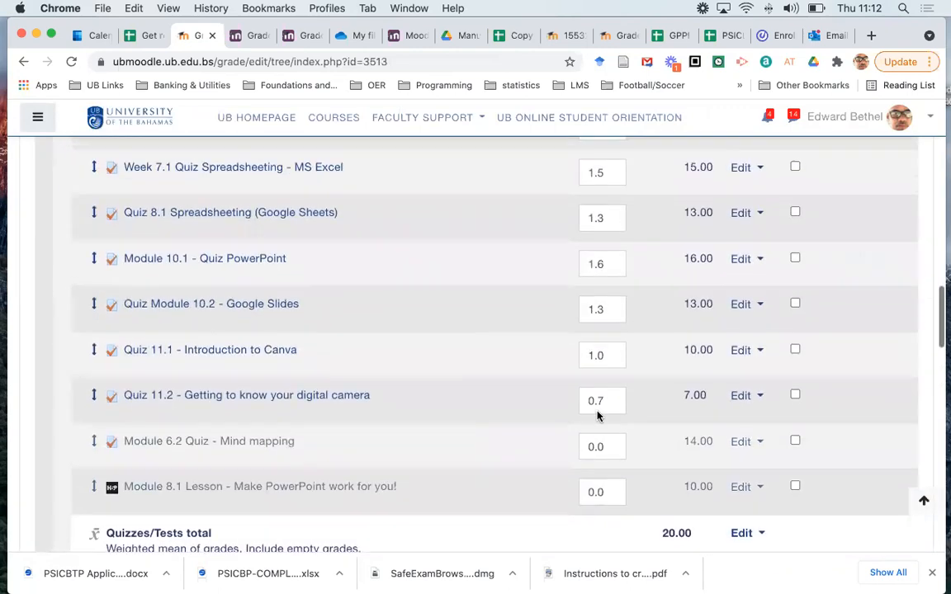
scroll(598, 416, down, 11)
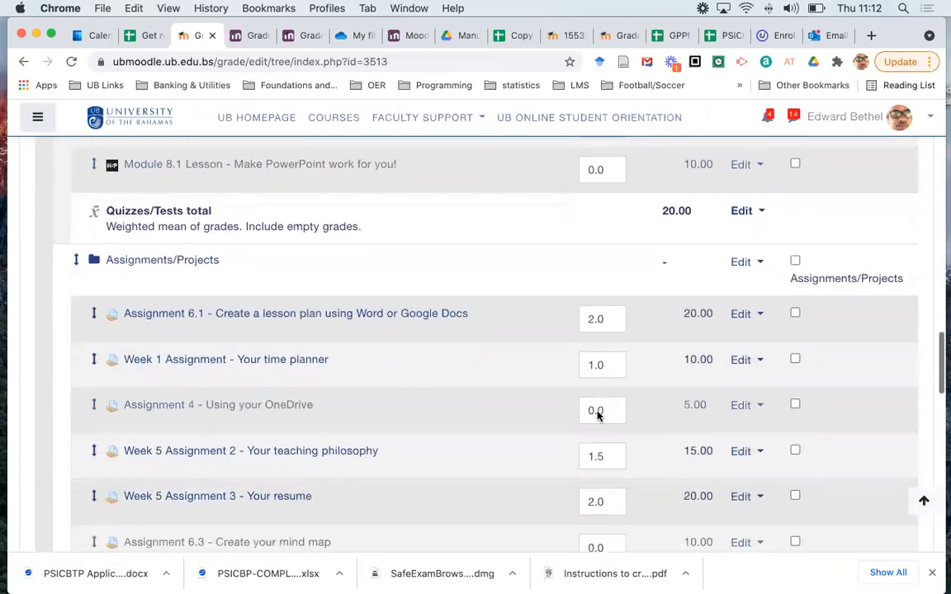
scroll(599, 416, down, 4)
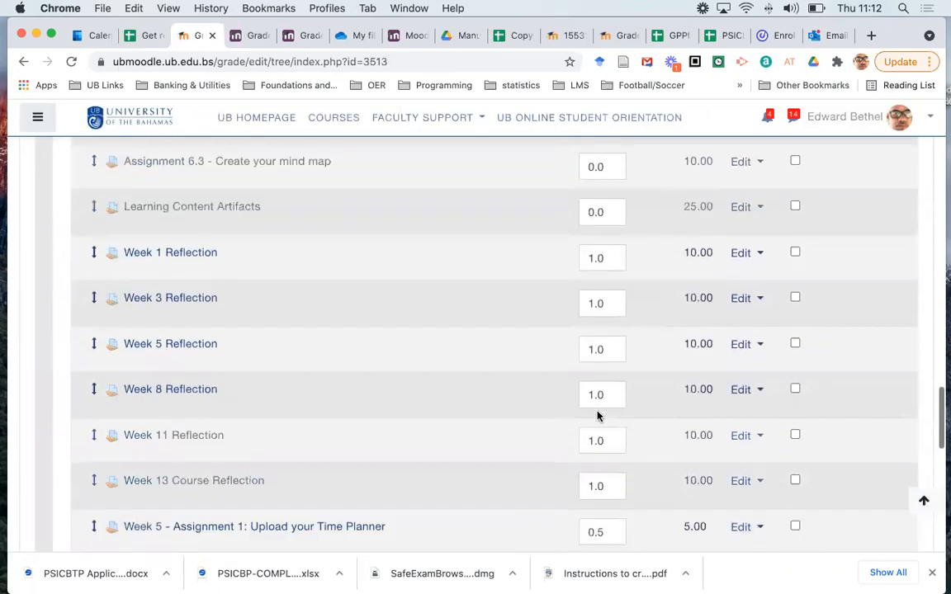
scroll(599, 416, up, 15)
scroll(598, 416, up, 2)
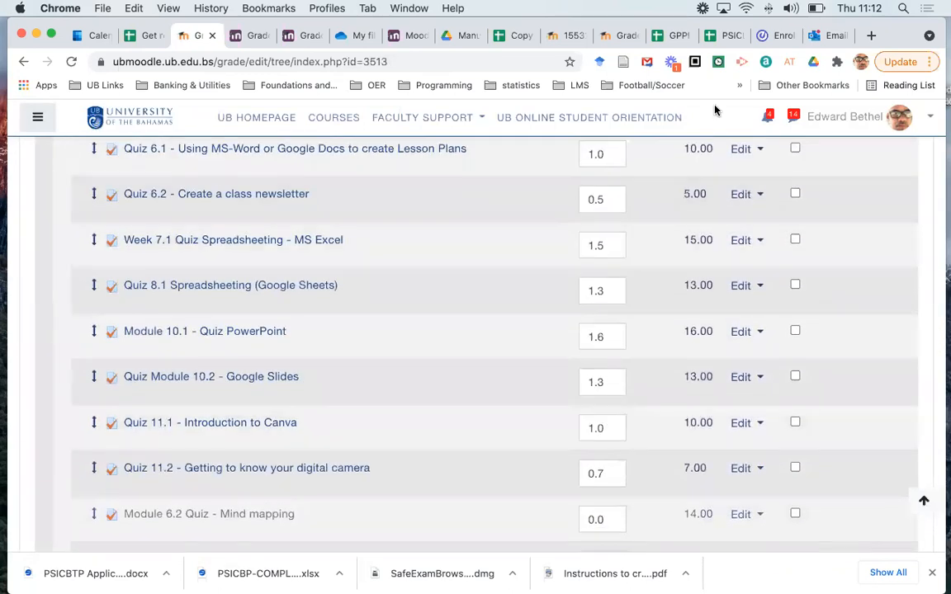
scroll(714, 109, up, 7)
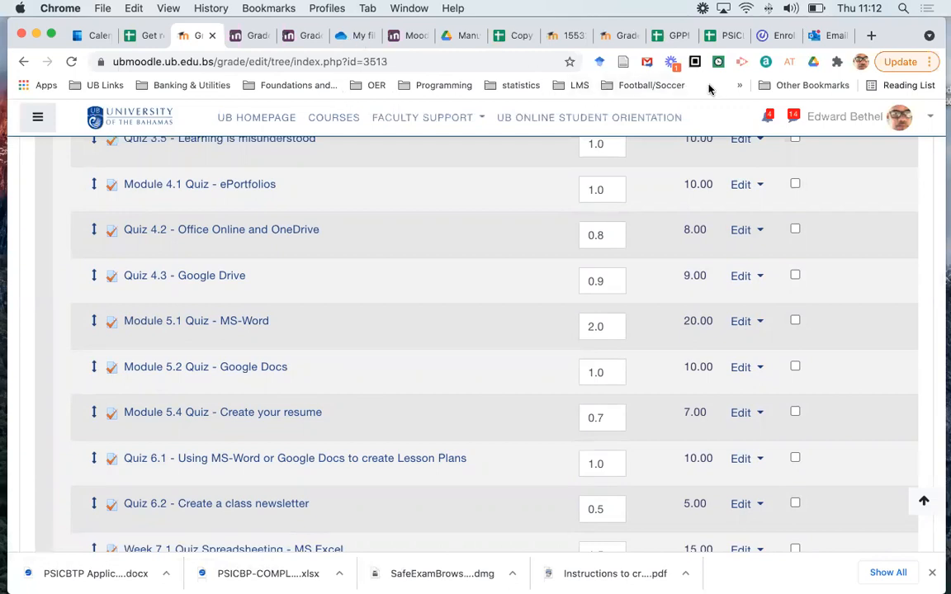
- Switch back to the TRAIN 4 - SUMMER 2021 gradebook setup and review its items from Quizzes/Tests into Assignments/Projects
click(617, 36)
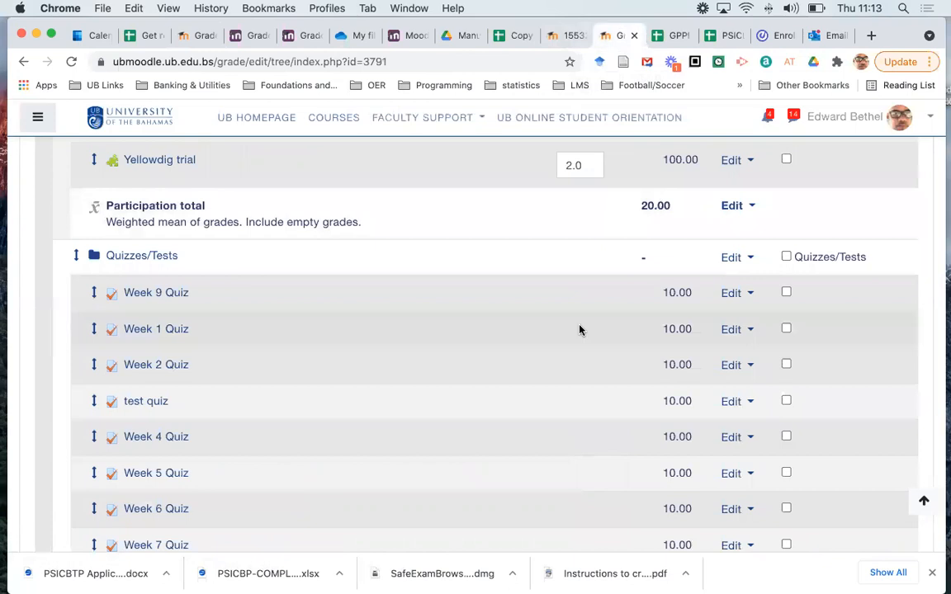
scroll(580, 329, down, 5)
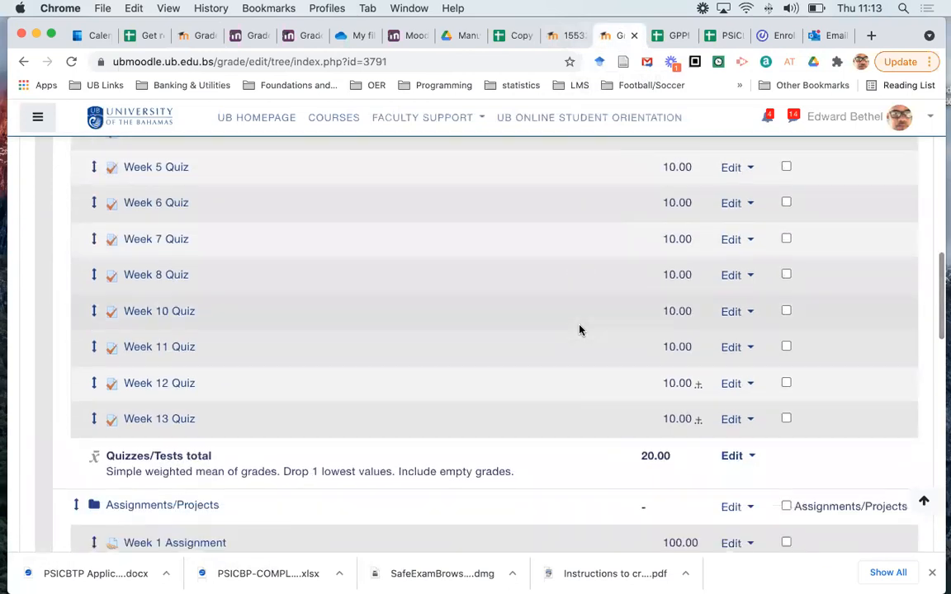
scroll(579, 329, down, 7)
scroll(580, 329, down, 2)
scroll(579, 330, up, 4)
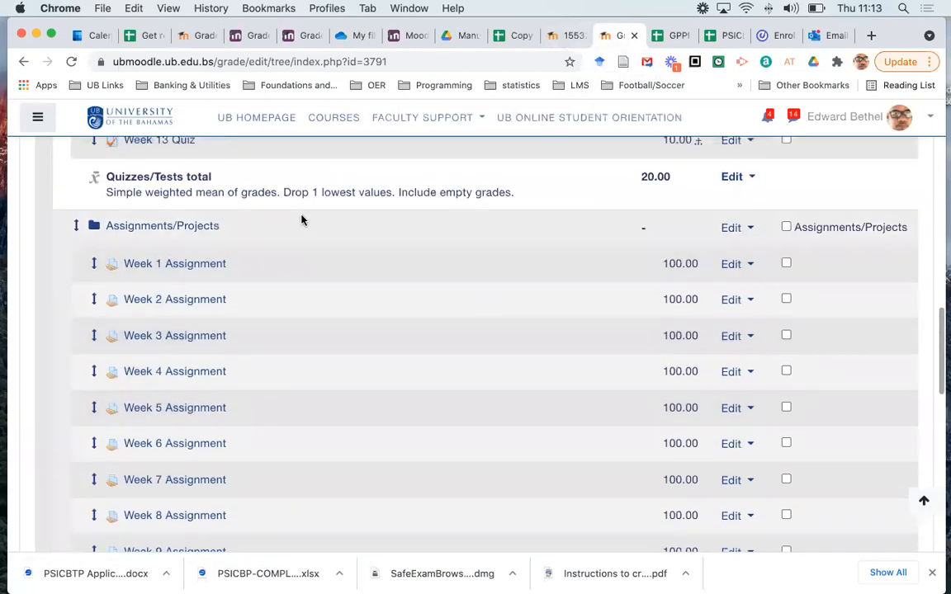
- Change the Assignments/Projects category's aggregation to Natural and save the category settings
click(730, 230)
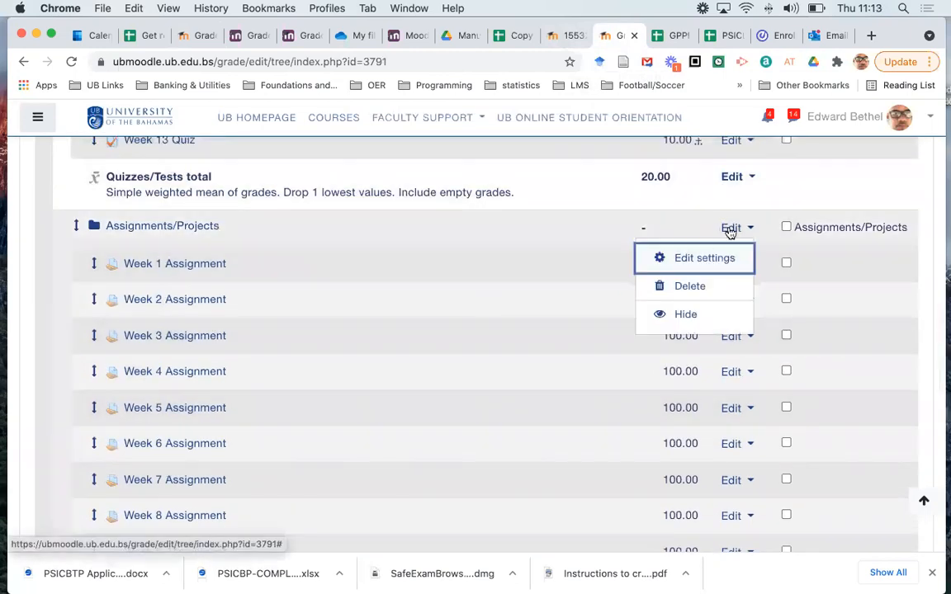
click(707, 258)
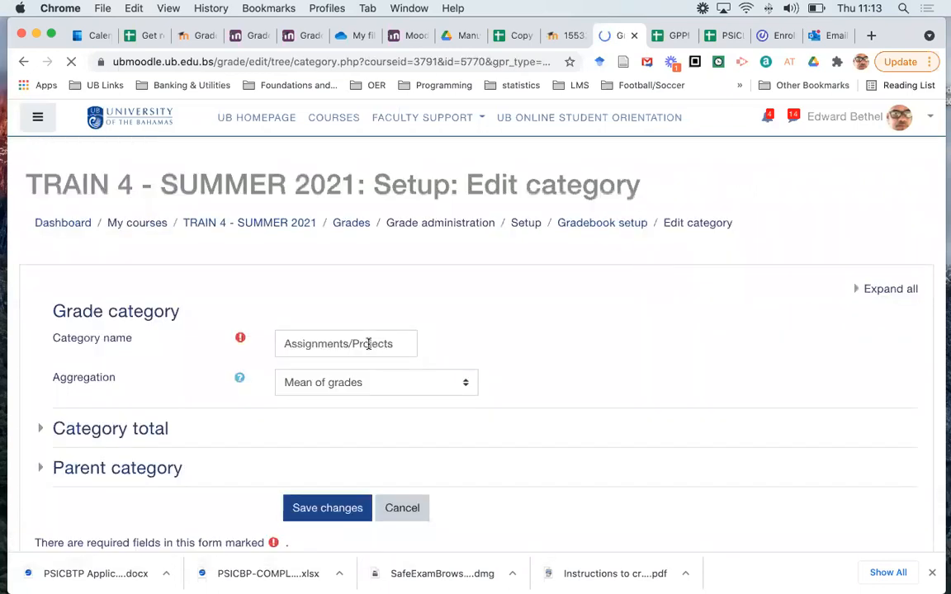
click(371, 343)
click(416, 386)
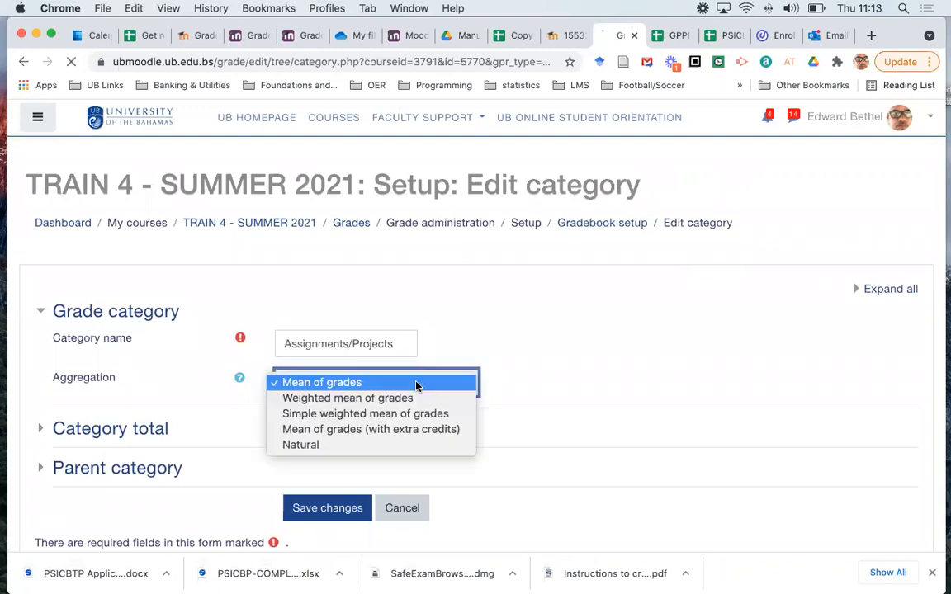
click(382, 445)
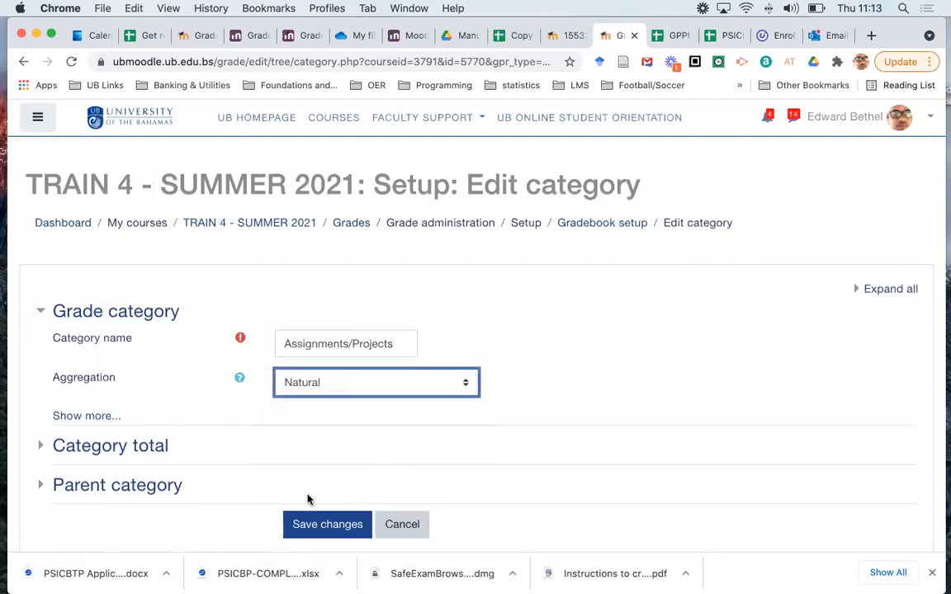
click(314, 527)
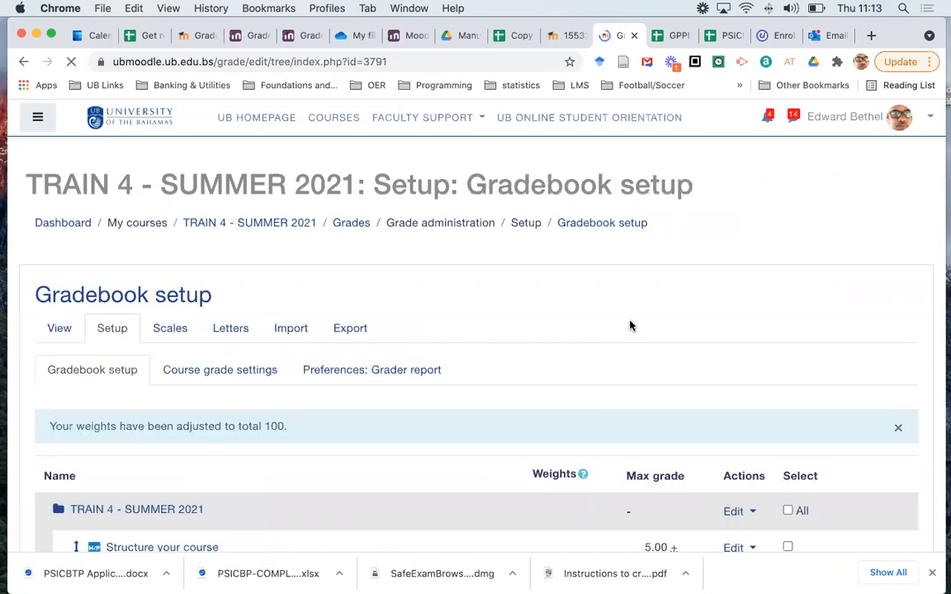
- Examine the Assignments/Projects item weights under Natural aggregation, the category total, and the Course total with its aggregation method
scroll(629, 326, down, 10)
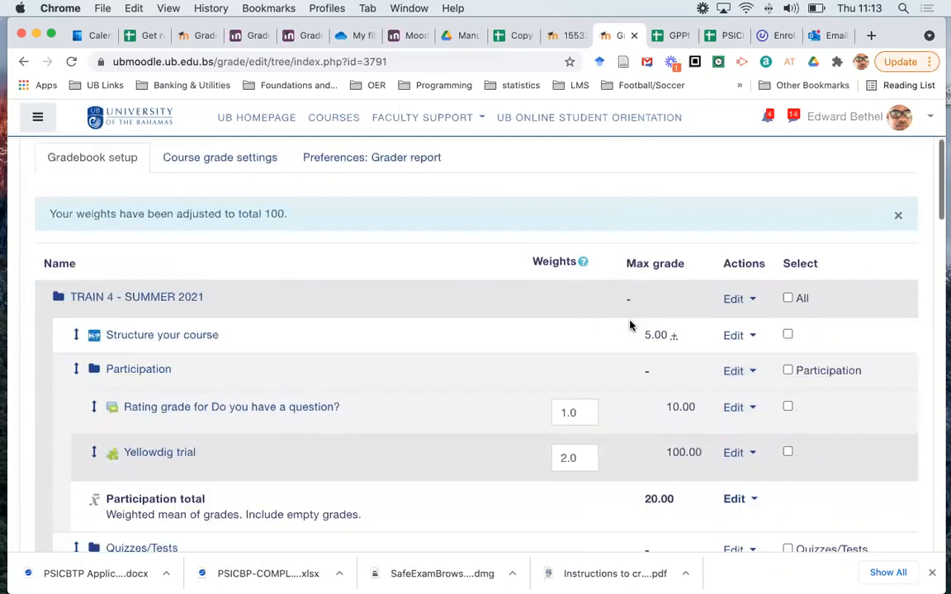
scroll(630, 326, down, 12)
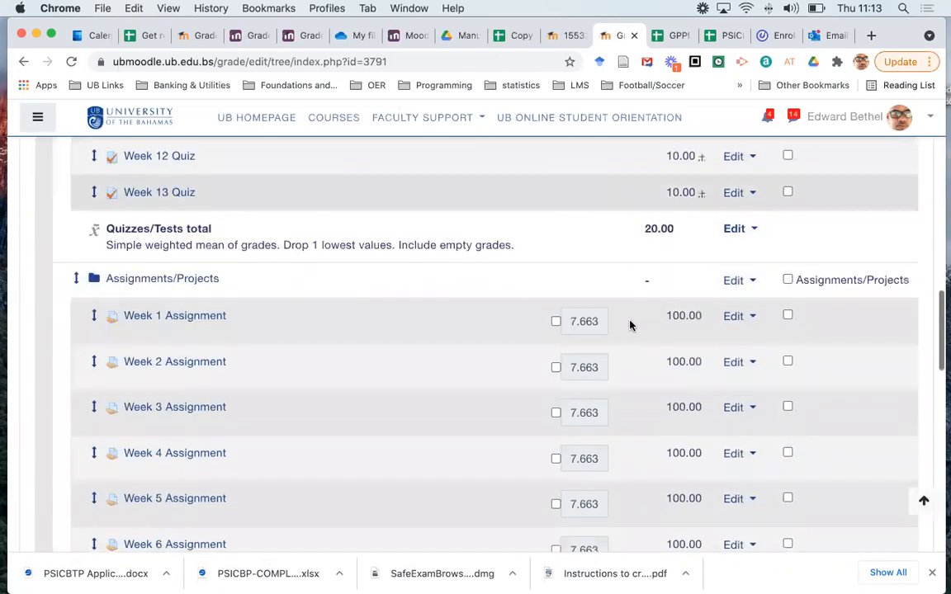
scroll(630, 326, down, 5)
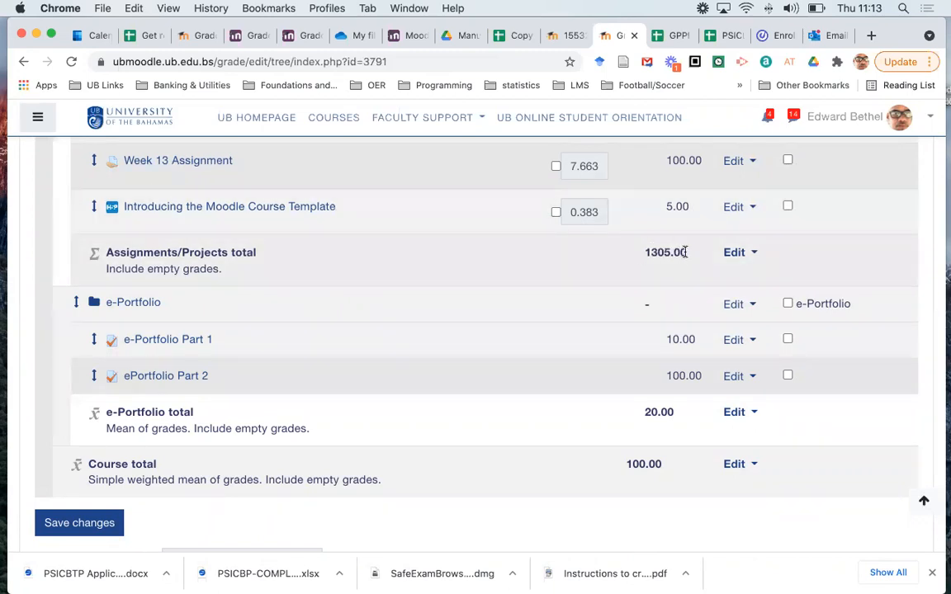
scroll(678, 247, up, 10)
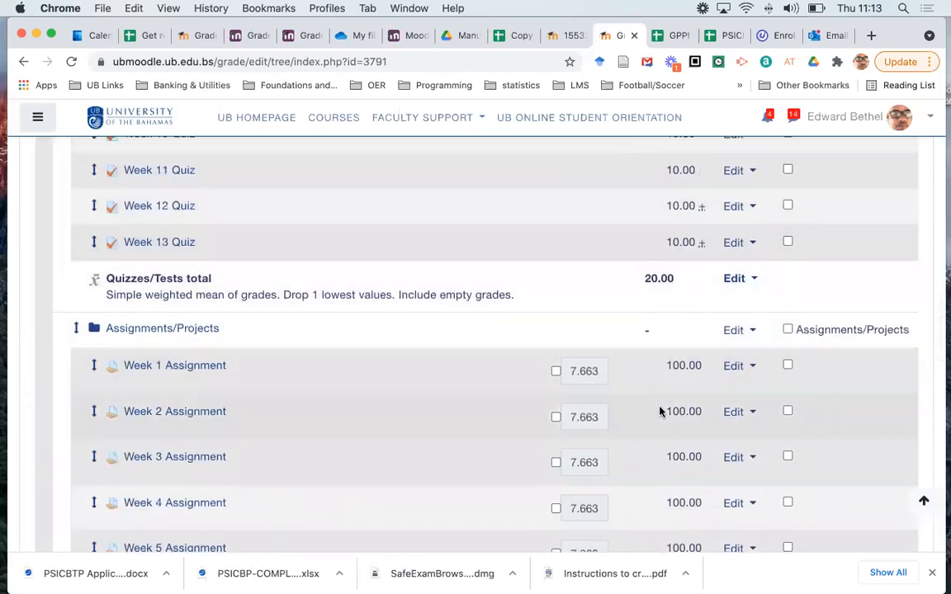
scroll(660, 409, down, 3)
scroll(659, 411, down, 1)
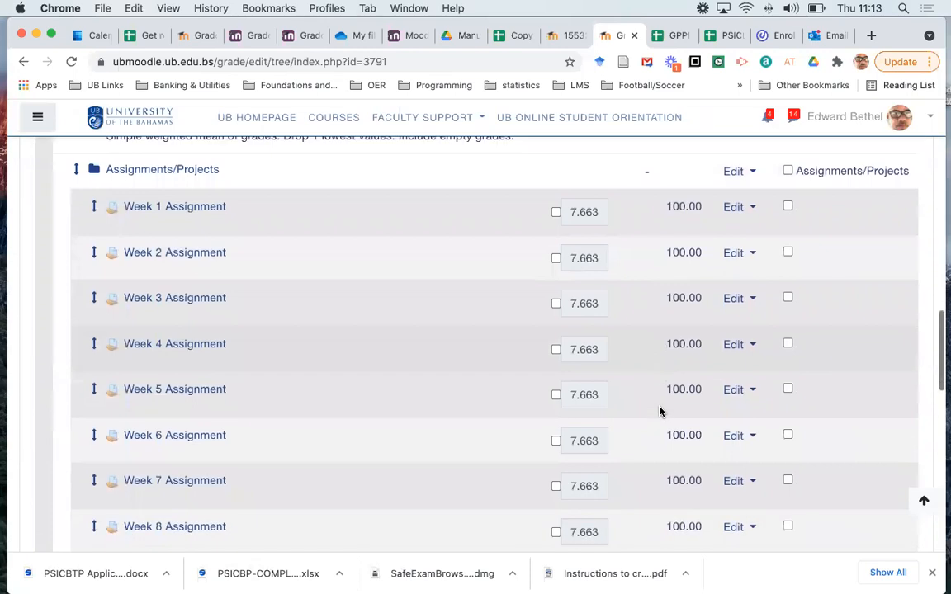
scroll(669, 363, up, 3)
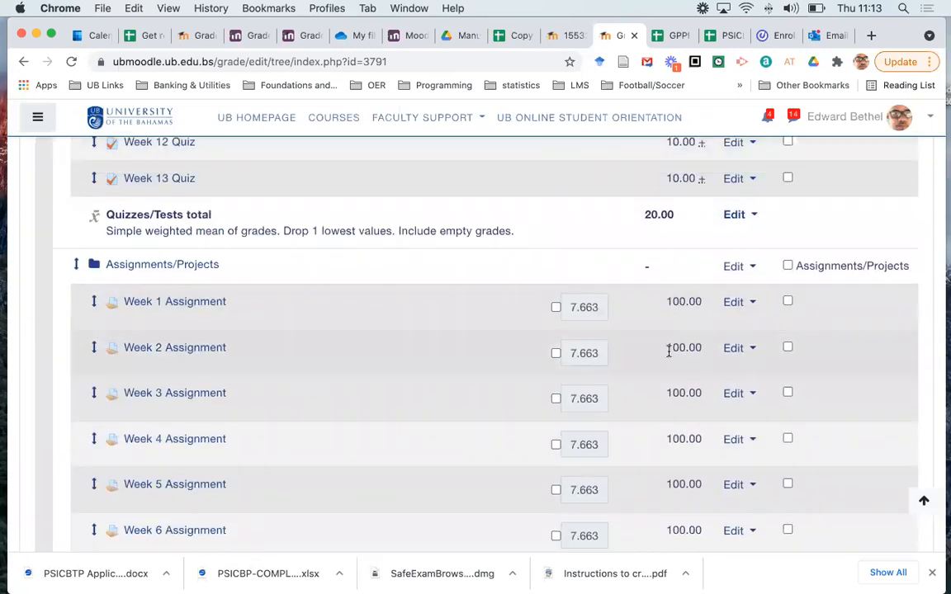
scroll(671, 388, down, 10)
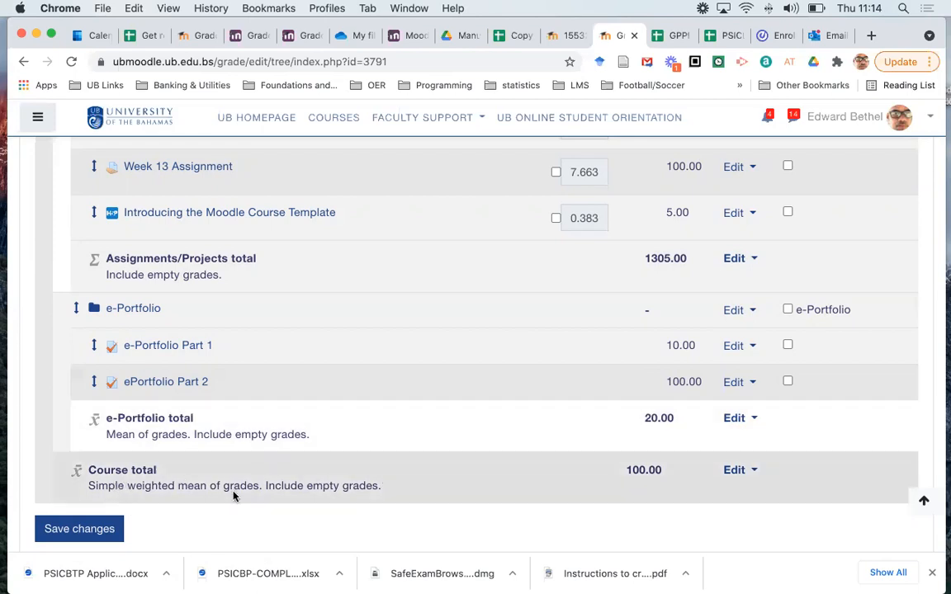
- Set the Assignments/Projects category's aggregation to Simple weighted mean of grades and save the category settings
scroll(542, 418, up, 10)
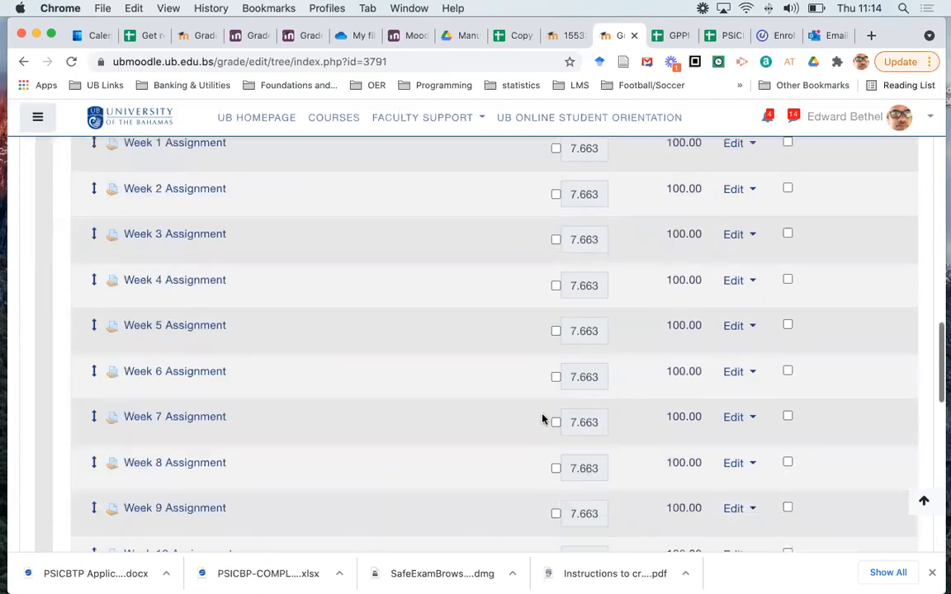
click(734, 418)
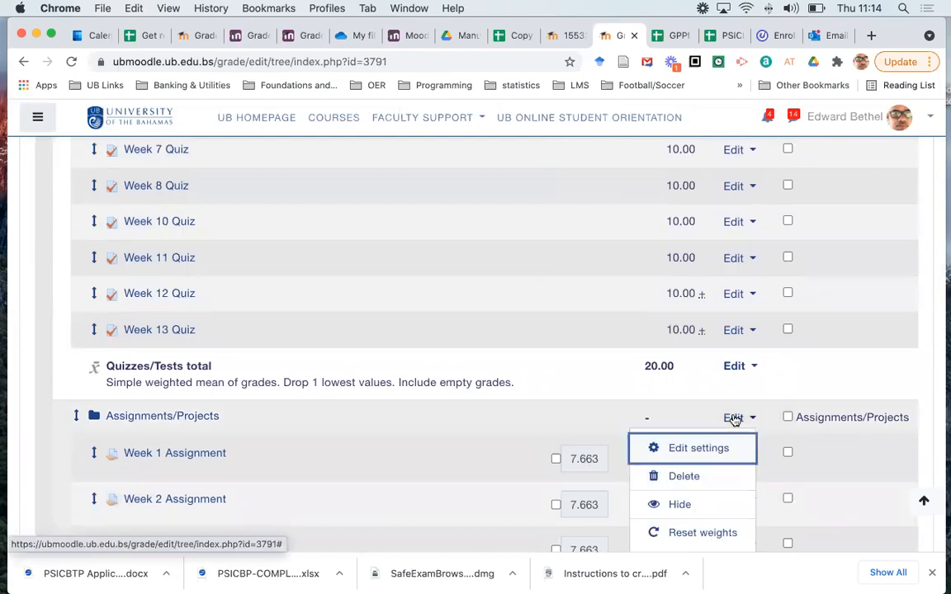
click(701, 449)
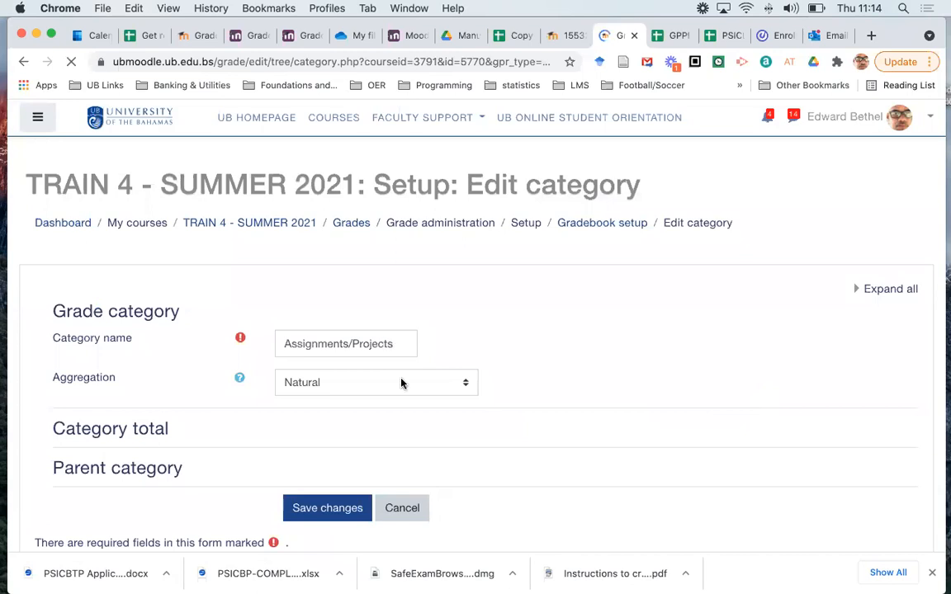
click(401, 383)
click(421, 351)
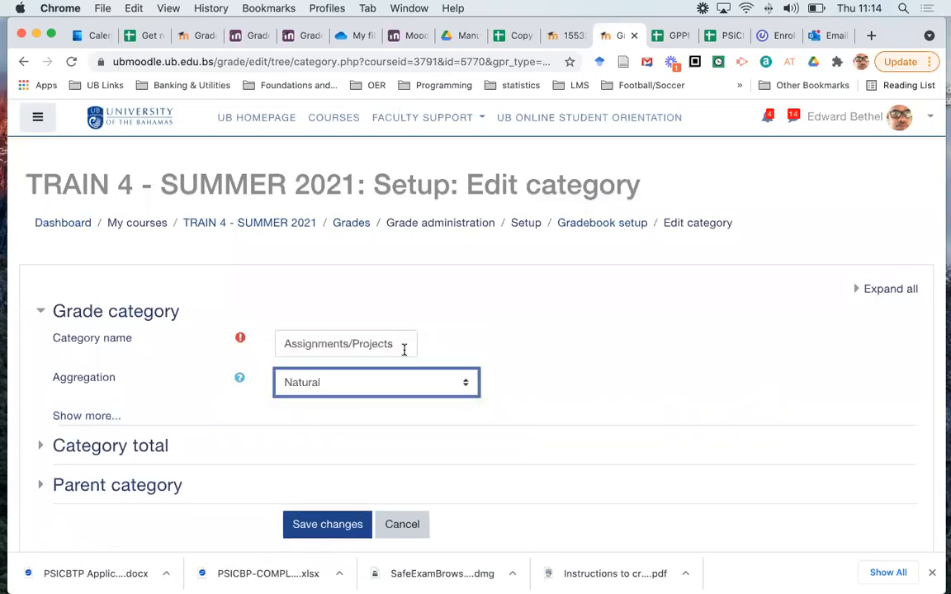
click(315, 533)
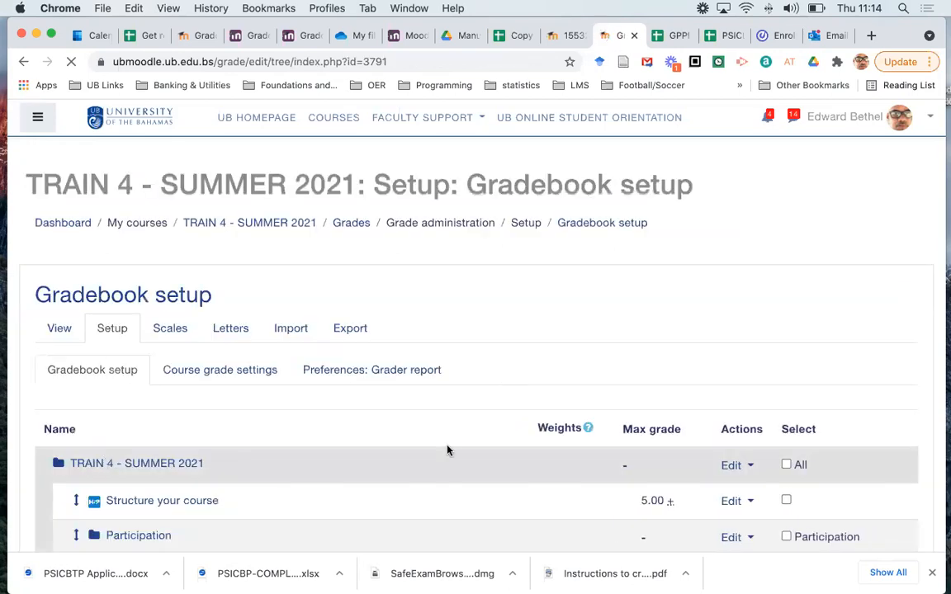
- Check the max grades and aggregation methods from Participation down to the Course total, and return to the Quizzes/Tests and Assignments/Projects items
scroll(447, 449, down, 5)
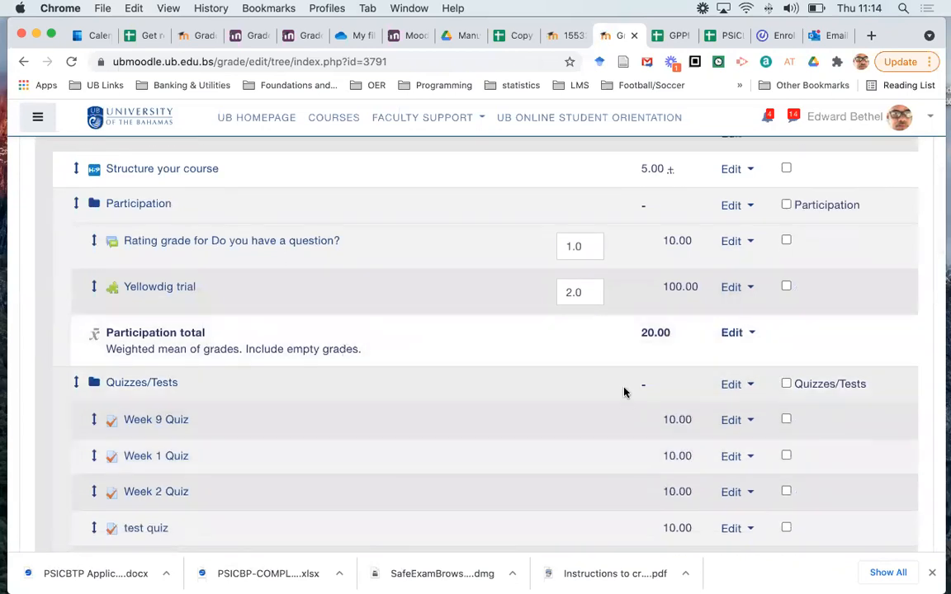
scroll(624, 392, down, 2)
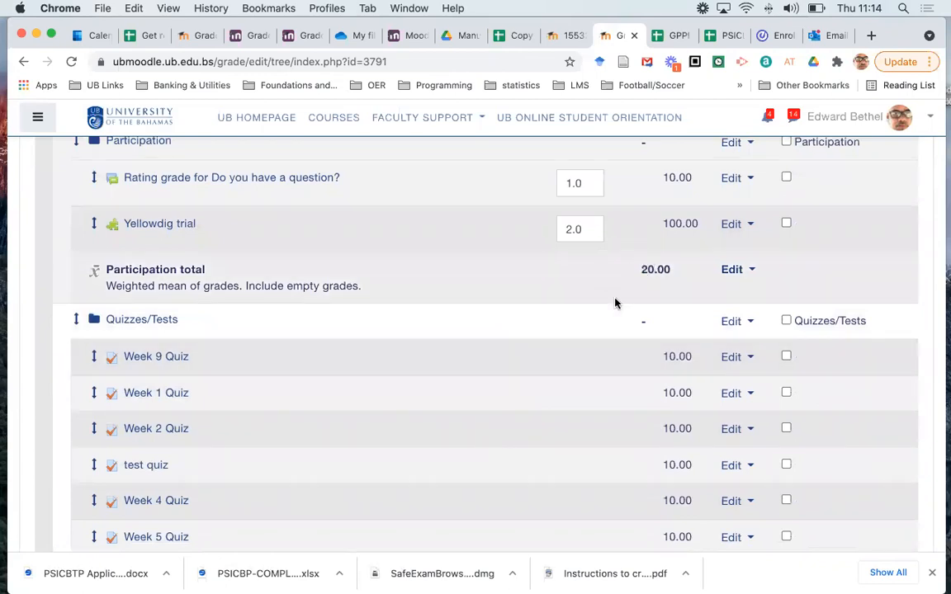
scroll(615, 303, down, 9)
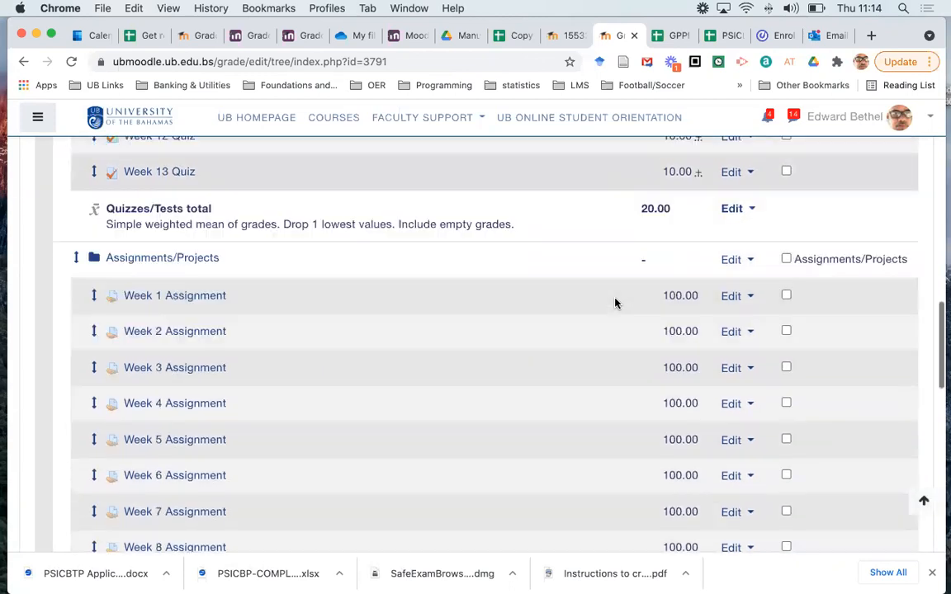
scroll(615, 303, down, 8)
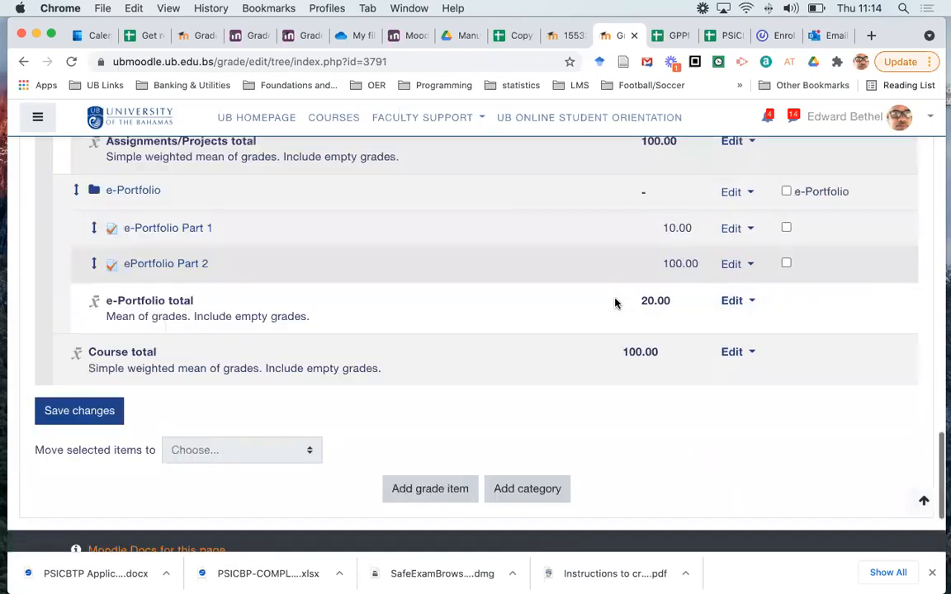
scroll(615, 303, up, 1)
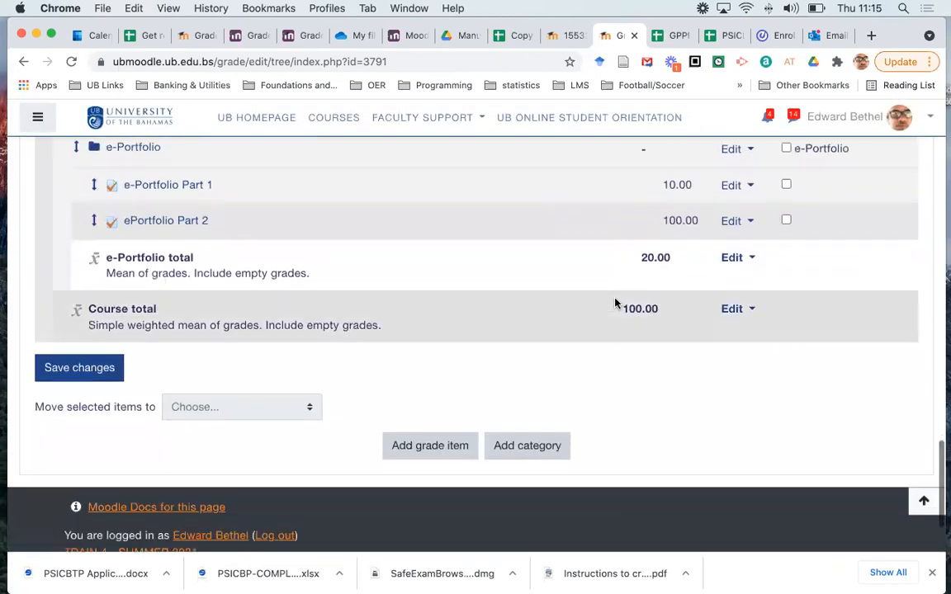
scroll(615, 303, up, 6)
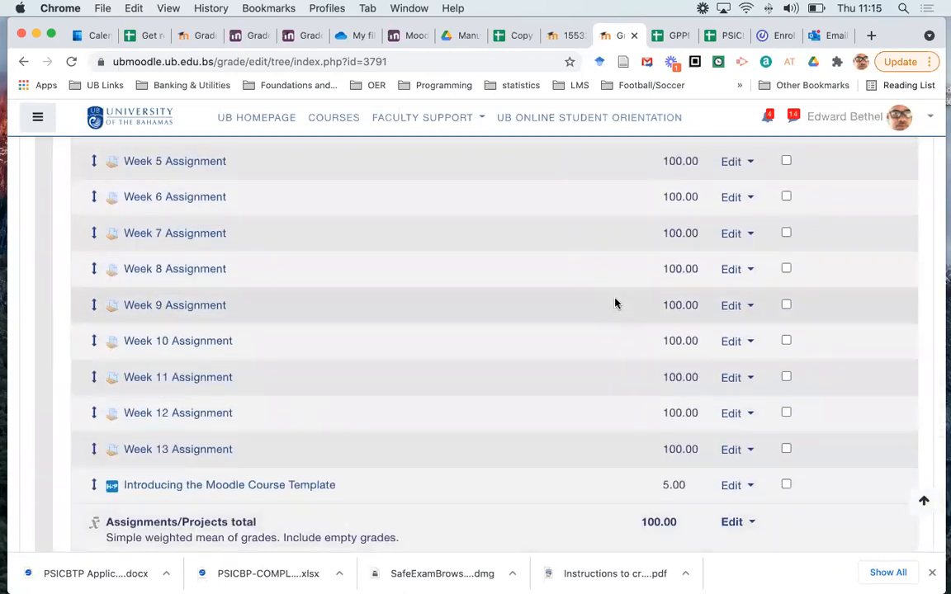
scroll(615, 303, up, 3)
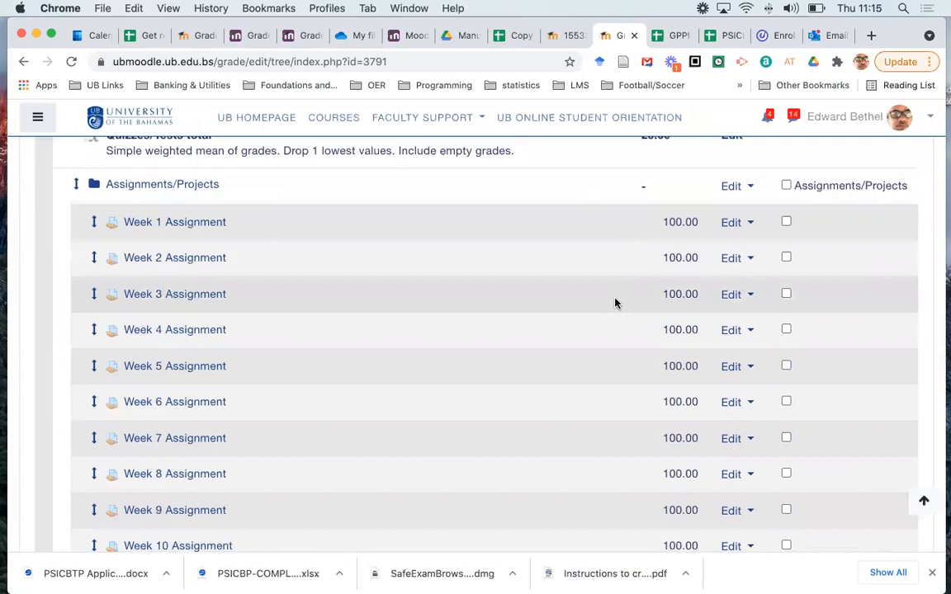
scroll(615, 303, up, 3)
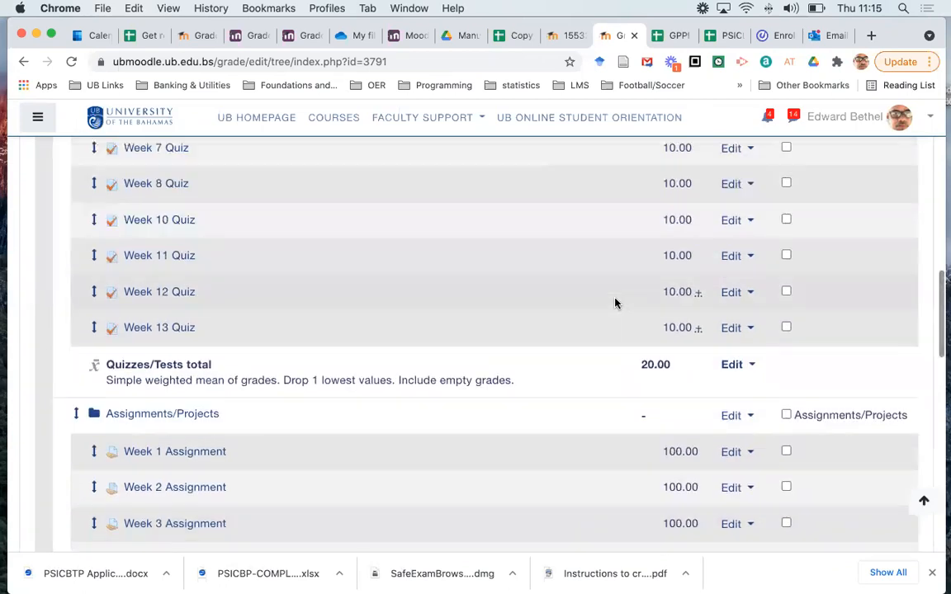